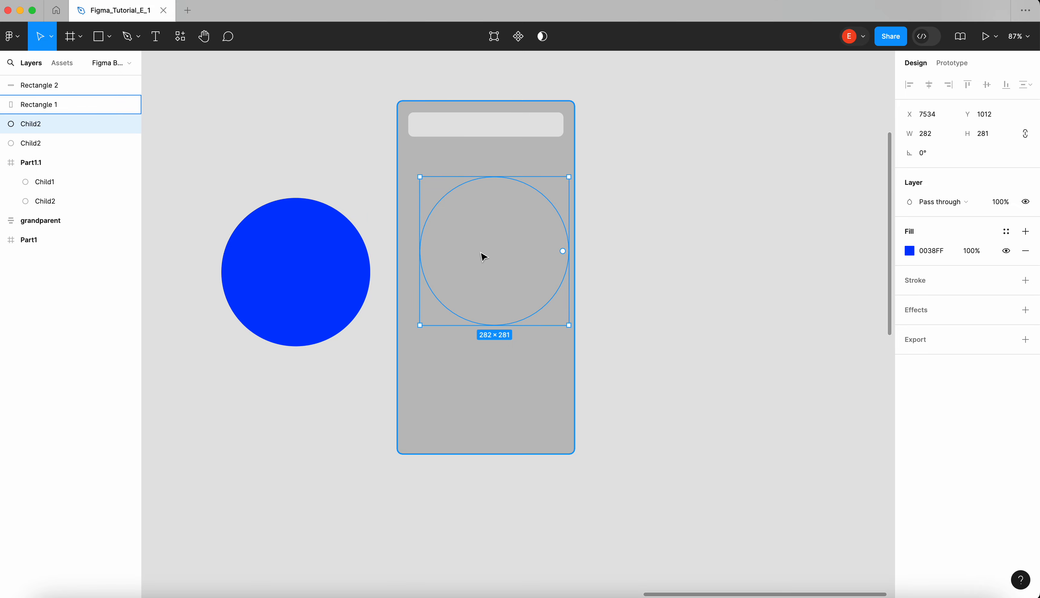
Bring the blue circle on the grey mockup to the front and reposition it at about X 7524, Y 1021
key("]")
left_click_drag(505, 249, 501, 254)
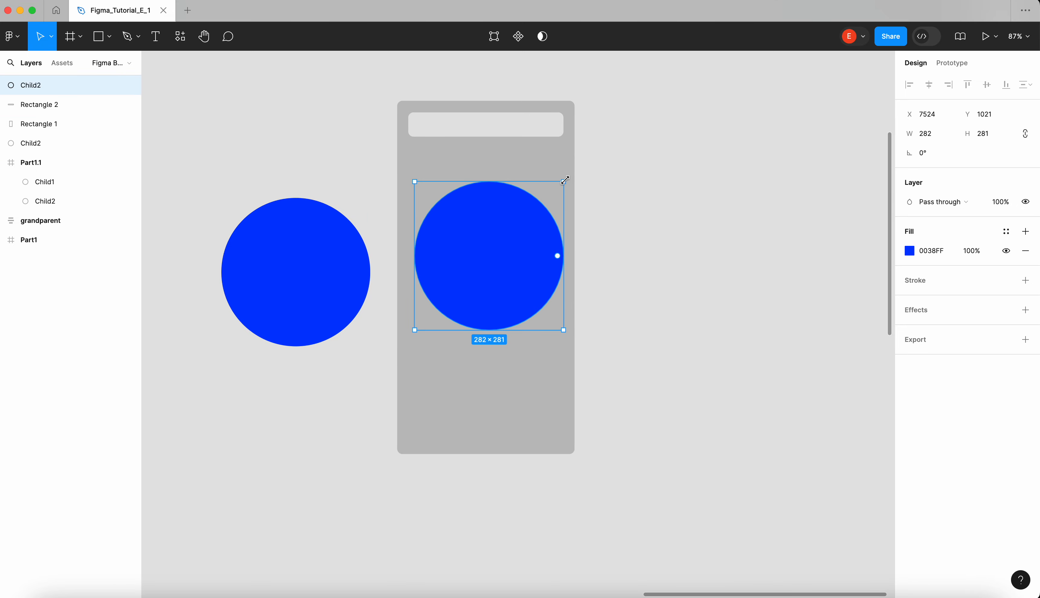
Scale the front blue circle down around its centre to about 204 × 203 and move it to the lower part of the grey mockup
left_click_drag(565, 180, 528, 220)
key("super+z")
key("alt")
left_click_drag(565, 182, 544, 202)
left_click_drag(500, 257, 490, 380)
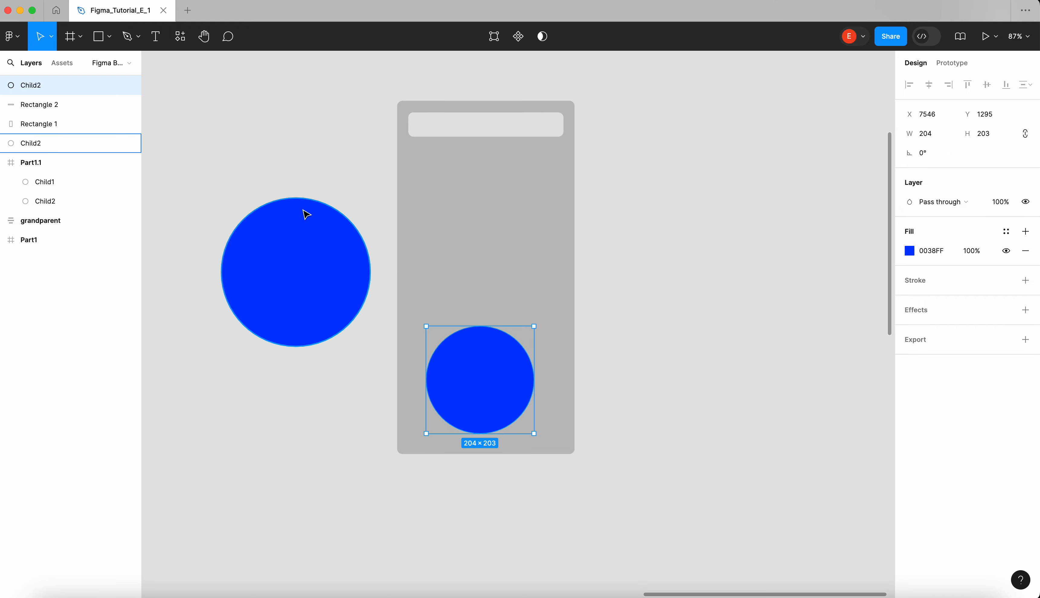
Delete the large blue circle standing outside the grey mockup
left_click(304, 215)
left_click(292, 179)
left_click(323, 258)
key("Delete")
Duplicate the whole mockup, including its header bar and blue circle, twice to the right to form a row of three
scroll(323, 259, "down", 1)
left_click_drag(609, 485, 383, 177)
left_click_drag(474, 179, 712, 187, "alt")
scroll(713, 187, "right", 6)
scroll(713, 187, "down", 2)
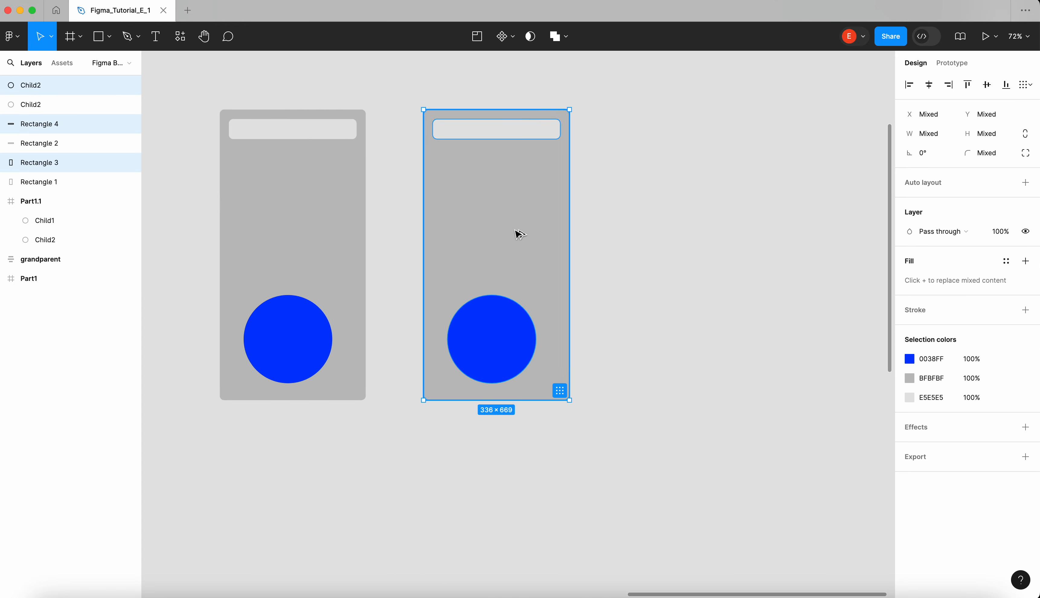
left_click_drag(516, 232, 697, 220, "alt")
scroll(697, 221, "left", 3)
scroll(697, 221, "down", 3)
left_click(720, 110)
scroll(721, 108, "right", 5)
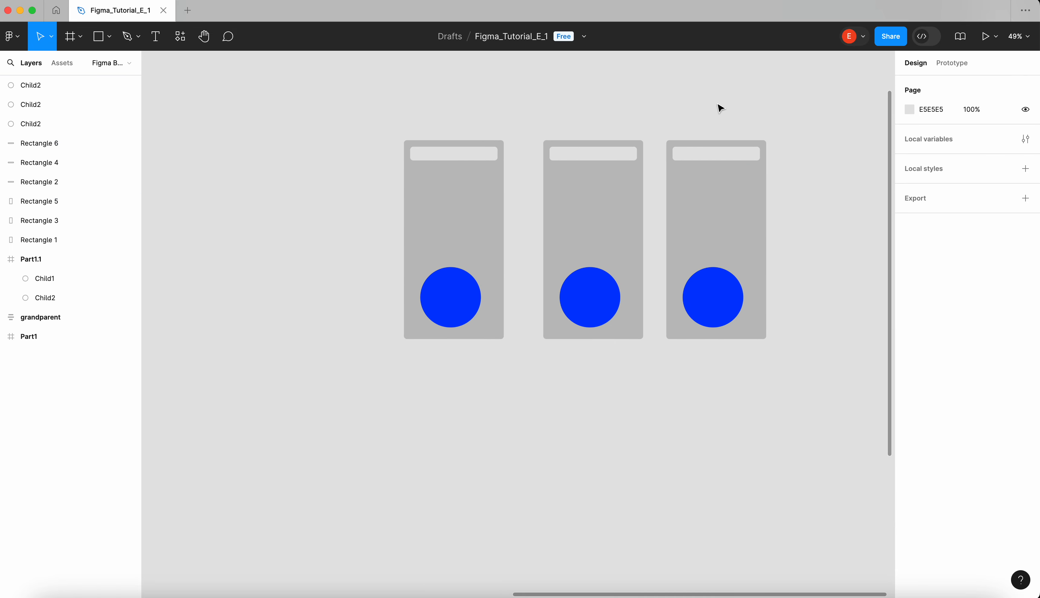
left_click_drag(769, 395, 613, 47)
left_click(464, 194)
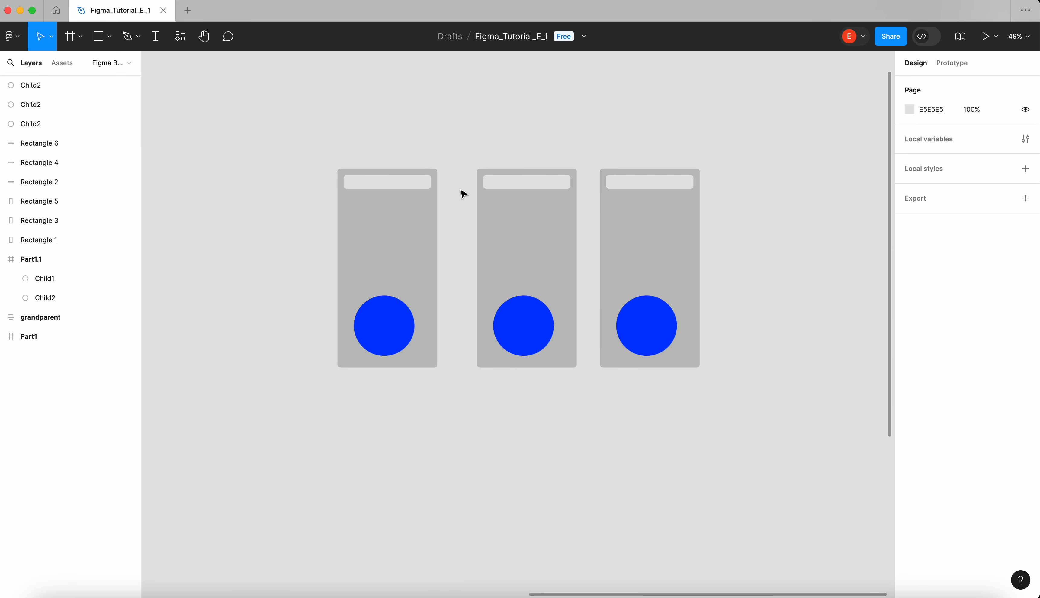
Change the fill of the first mockup's circle to the page's purple colour, 6B0B84
left_click(403, 331)
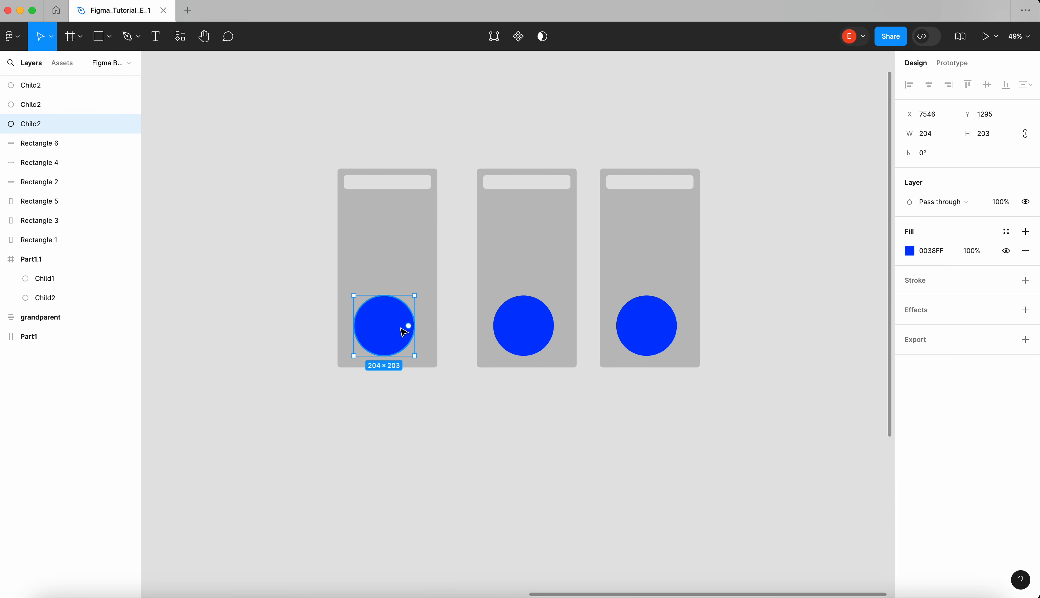
left_click(911, 252)
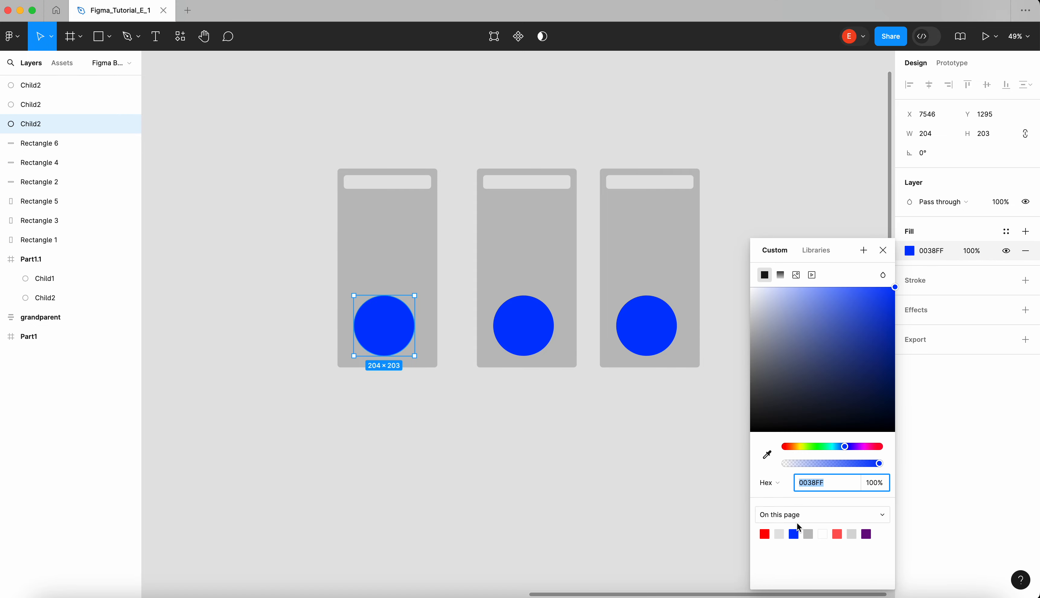
left_click(867, 534)
left_click(781, 239)
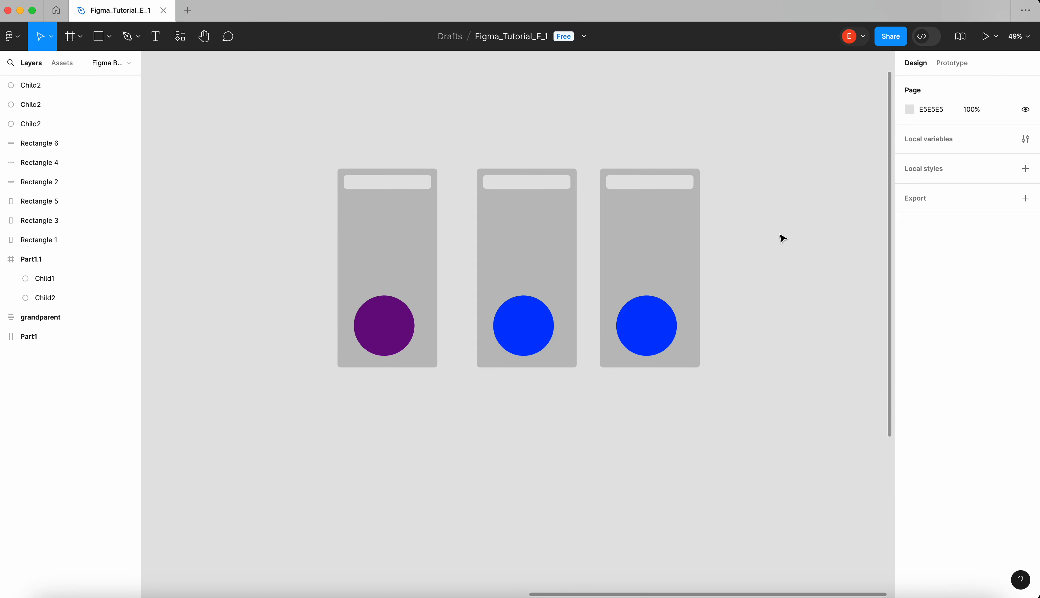
Change the fill of the third mockup's circle to the purple 6B0B84 used on this page
left_click(386, 327)
left_click(522, 325)
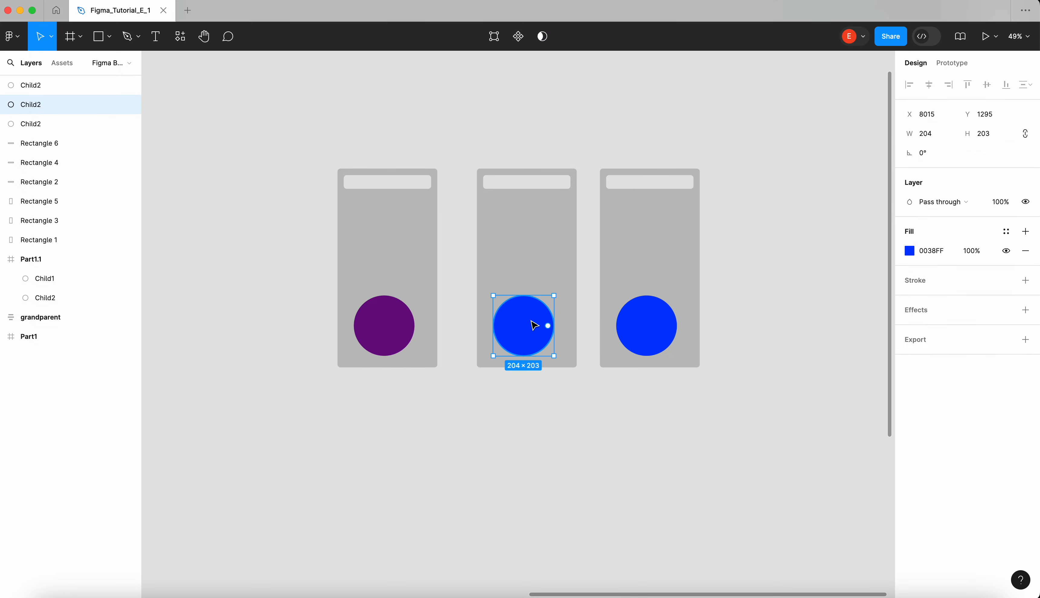
left_click(651, 328)
scroll(651, 329, "down", 5)
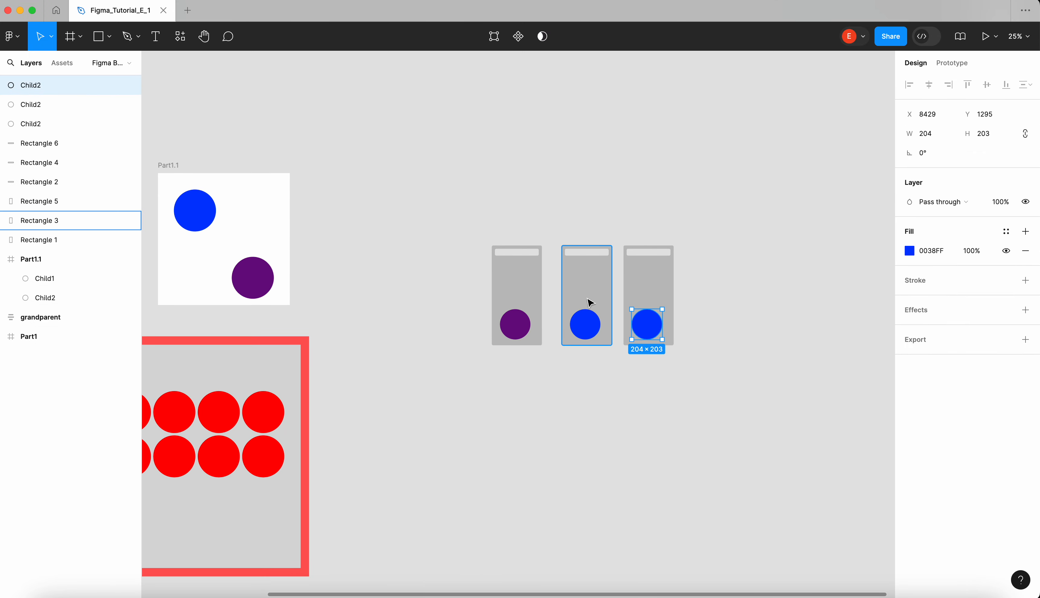
scroll(629, 327, "up", 3)
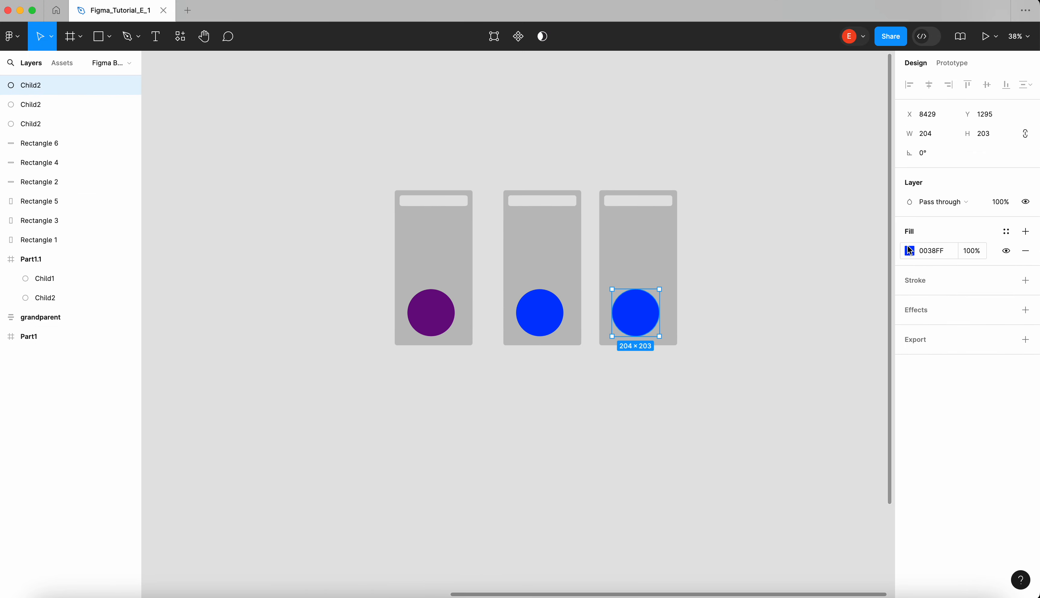
left_click(915, 255)
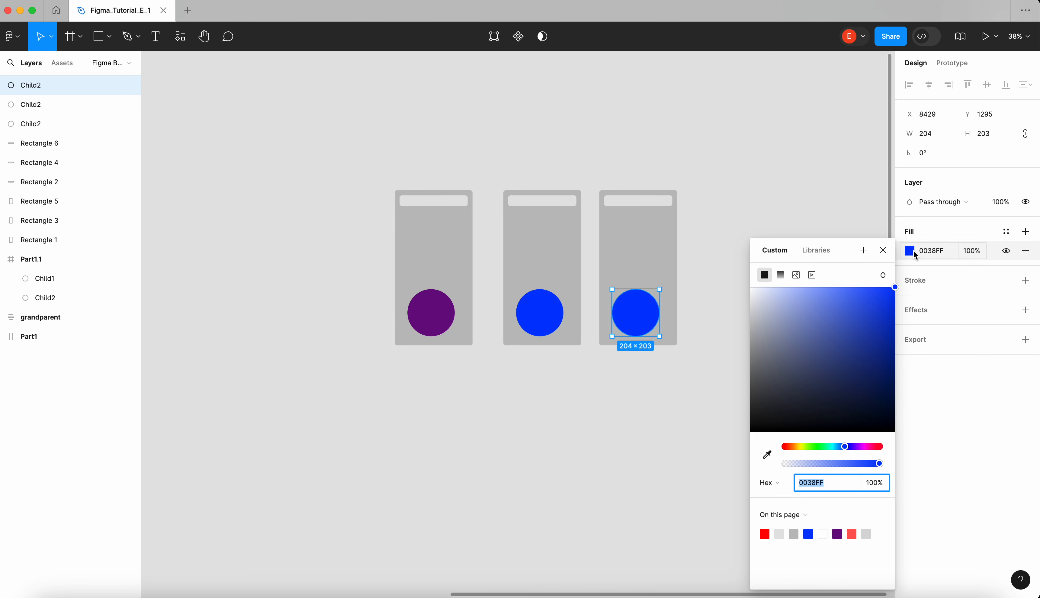
left_click(838, 534)
left_click(728, 176)
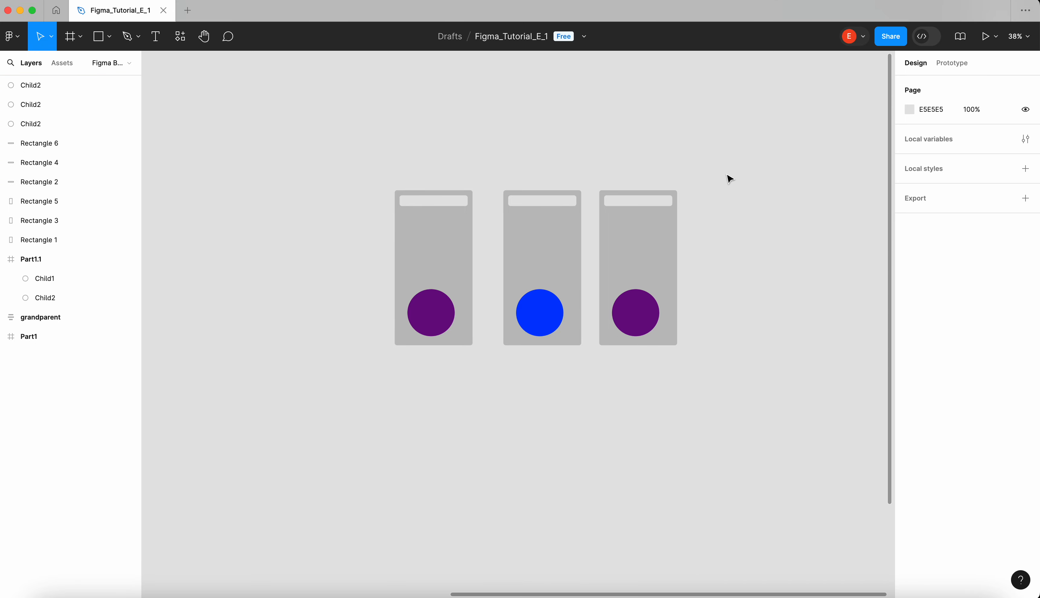
Compare the circles of the second and third mockups by examining their fill colours and positions
scroll(728, 175, "up", 3)
left_click(608, 353)
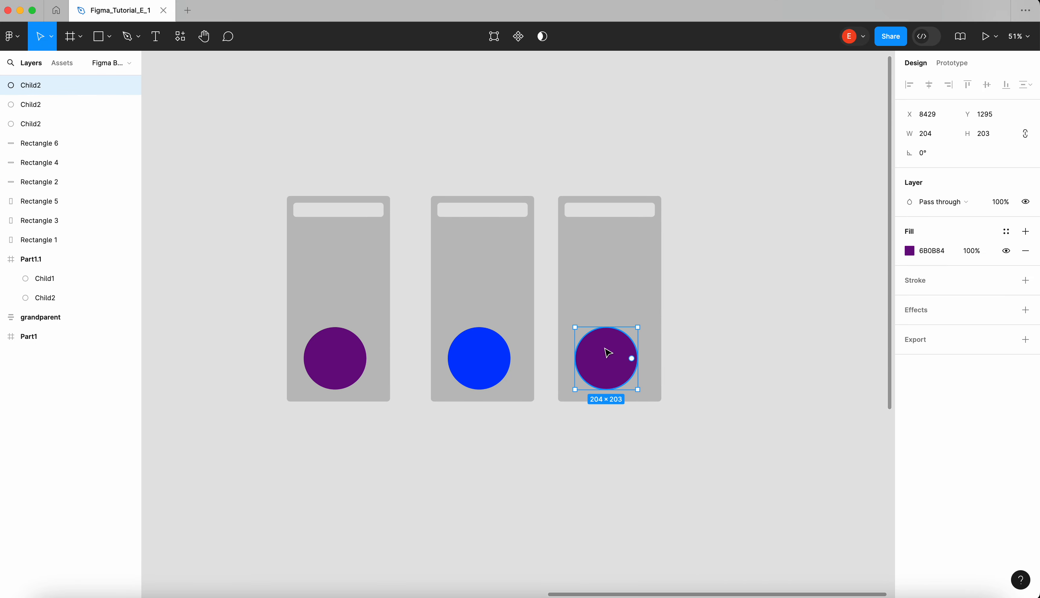
left_click(495, 362, "shift")
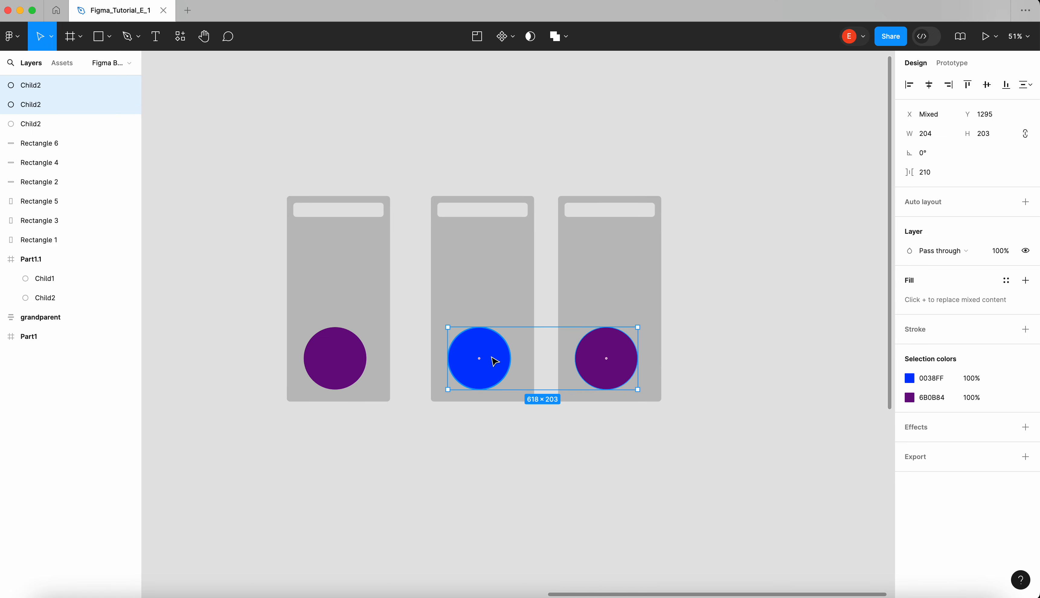
left_click(518, 109)
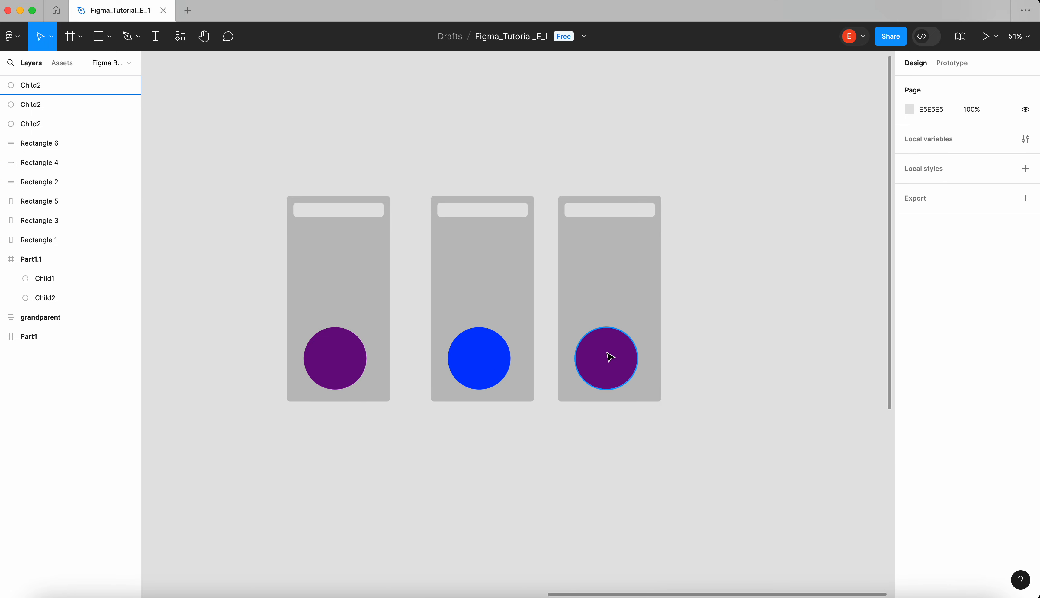
left_click(612, 339)
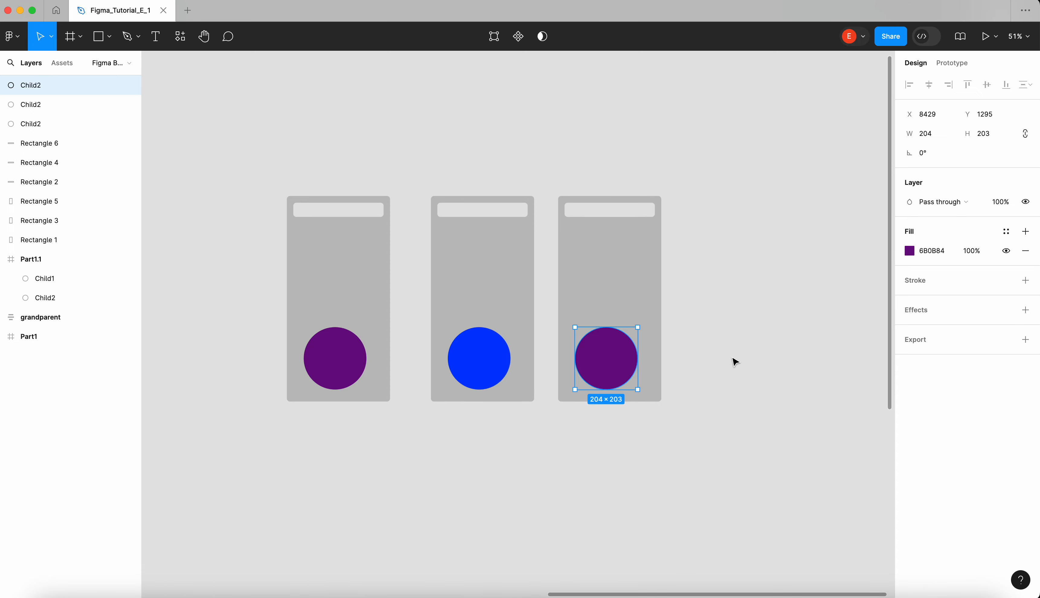
scroll(738, 367, "down", 1)
scroll(737, 367, "left", 1)
left_click(511, 320)
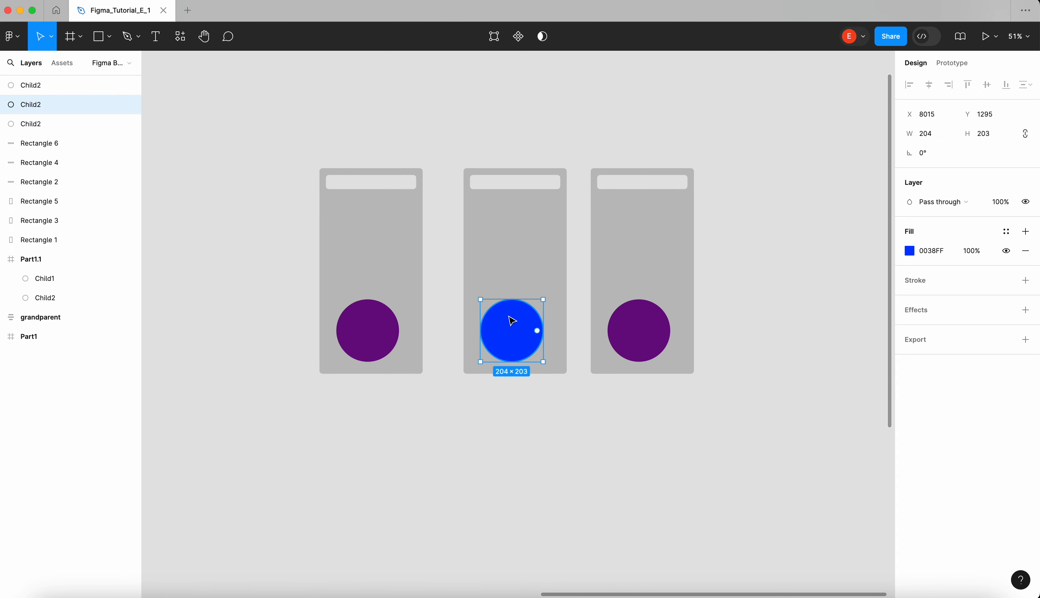
left_click(519, 411)
scroll(519, 411, "up", 2)
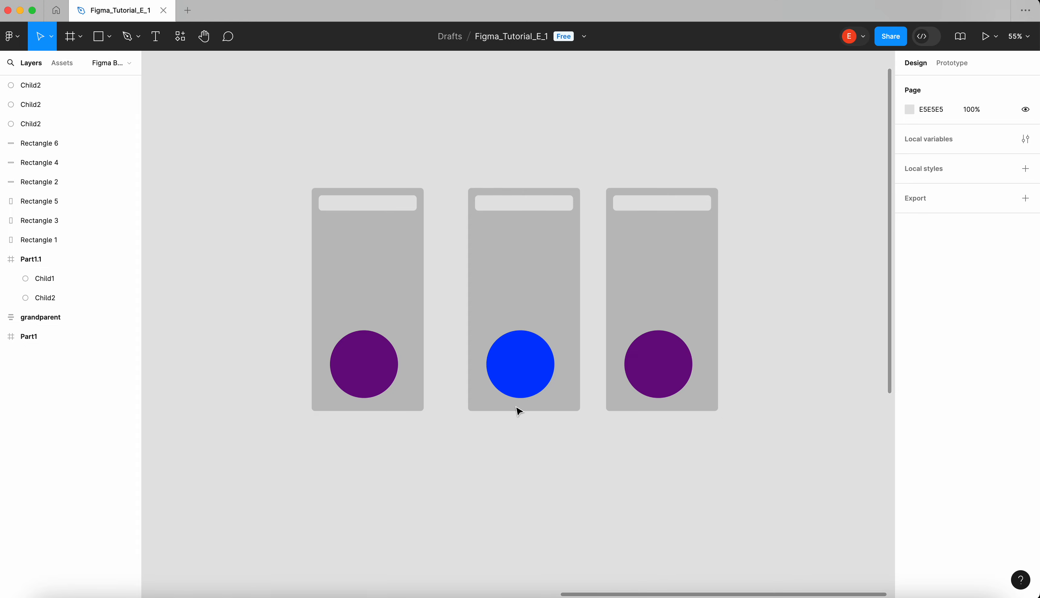
Shift the third mockup's purple circle slightly to the right, to about X 8440, keeping its vertical position
left_click(685, 372)
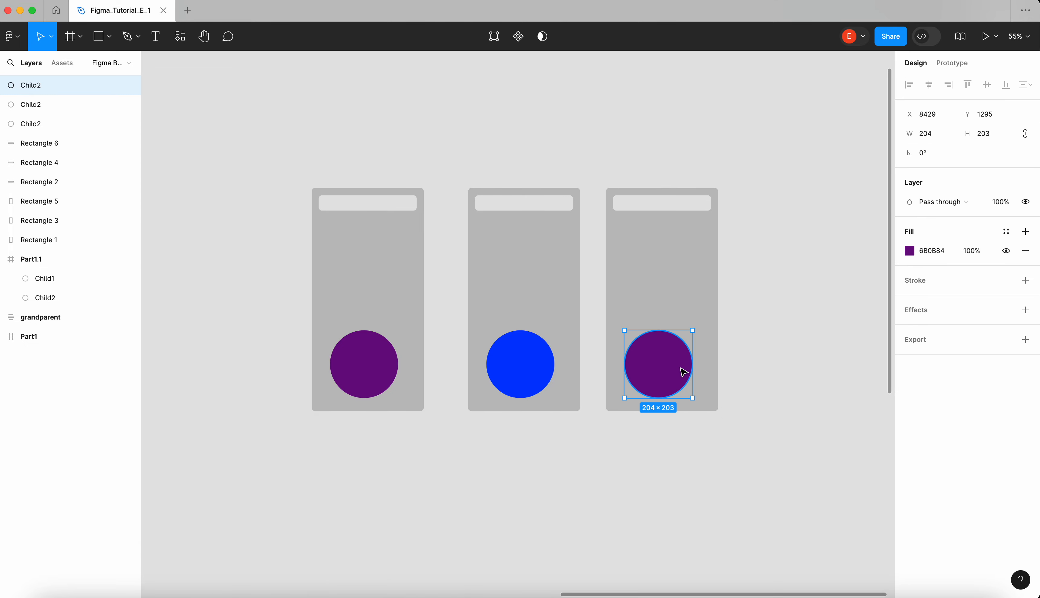
left_click_drag(682, 366, 685, 367)
left_click(684, 482)
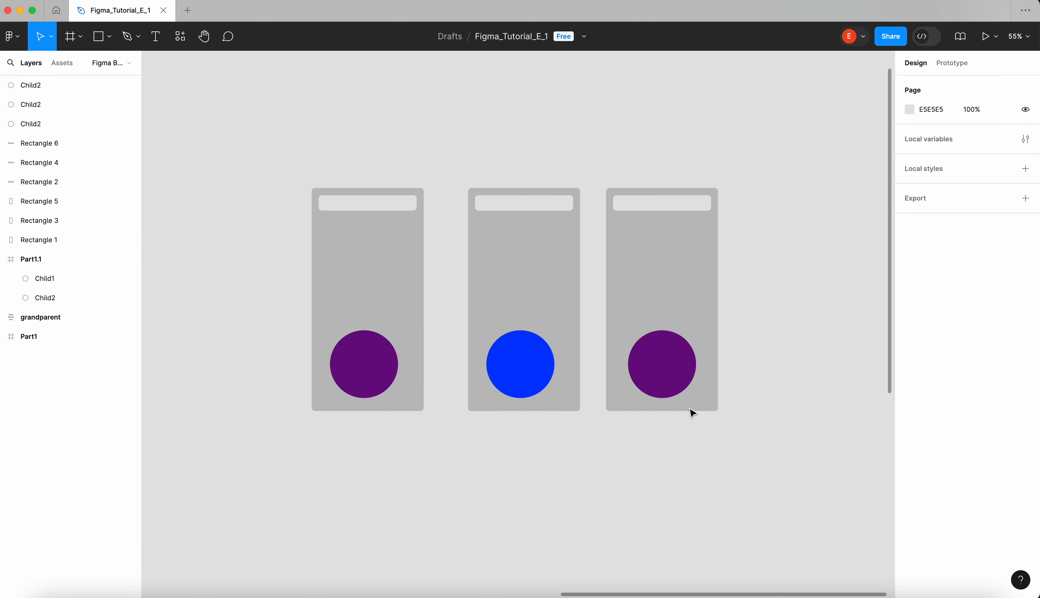
left_click(677, 366)
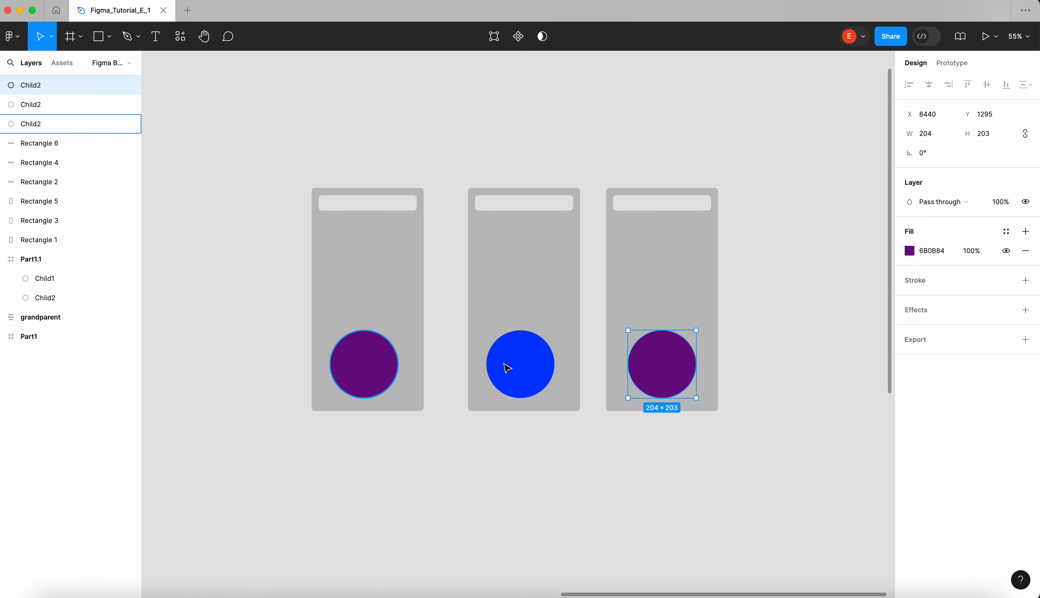
Duplicate the third mockup seven times to the right at equal spacing, extending the row to ten mockups
scroll(521, 363, "down", 5)
left_click(645, 409)
left_click_drag(695, 469, 586, 176)
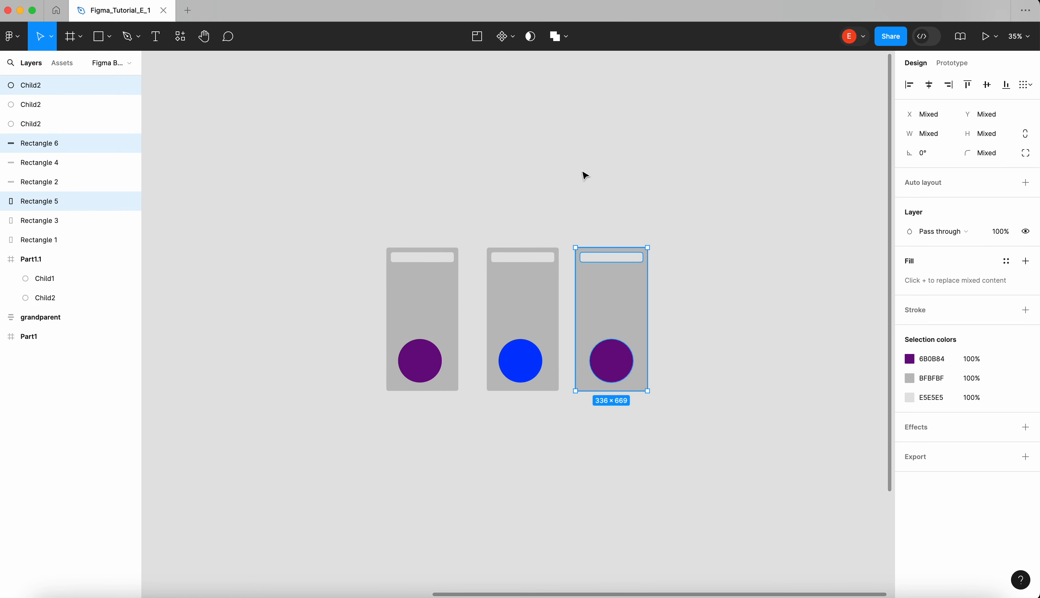
left_click_drag(620, 306, 718, 306)
key("super+d")
key("super+d")
key("super+d")
key("super+d")
key("super+d")
key("super+d")
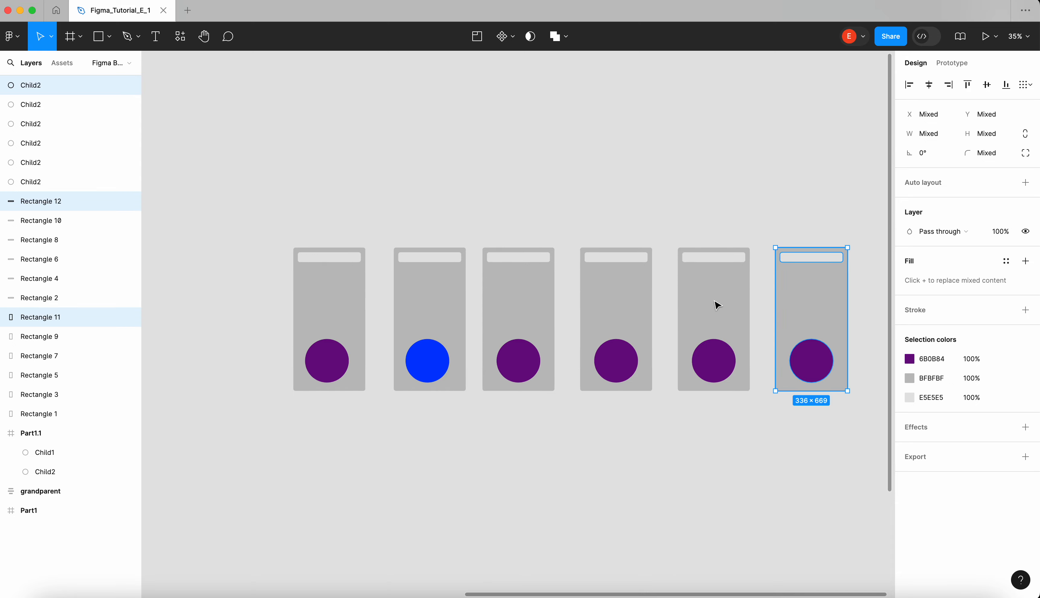
key("shift+1")
scroll(718, 305, "up", 3)
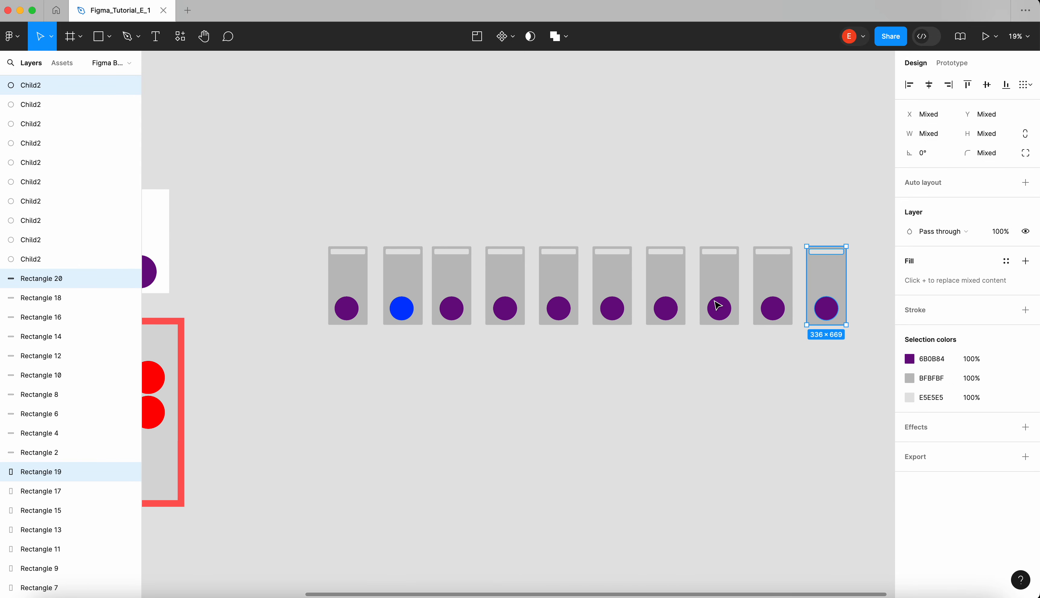
Turn the purple circle of the first mockup into a component
left_click(703, 366)
scroll(364, 271, "up", 5)
scroll(362, 270, "up", 5)
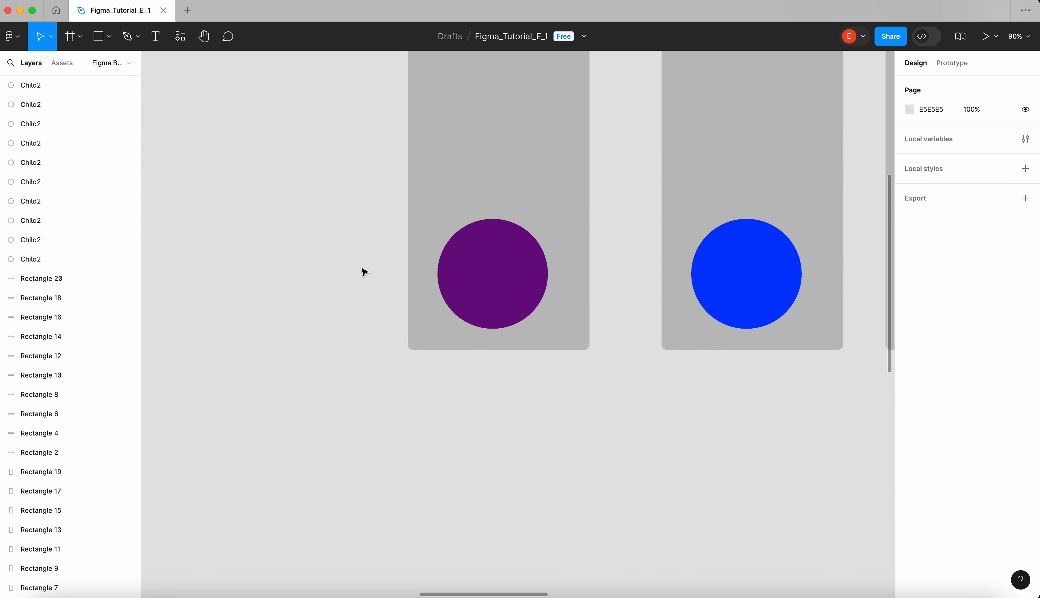
scroll(362, 269, "left", 3)
left_click(589, 348)
left_click_drag(590, 348, 610, 337)
scroll(609, 337, "up", 5)
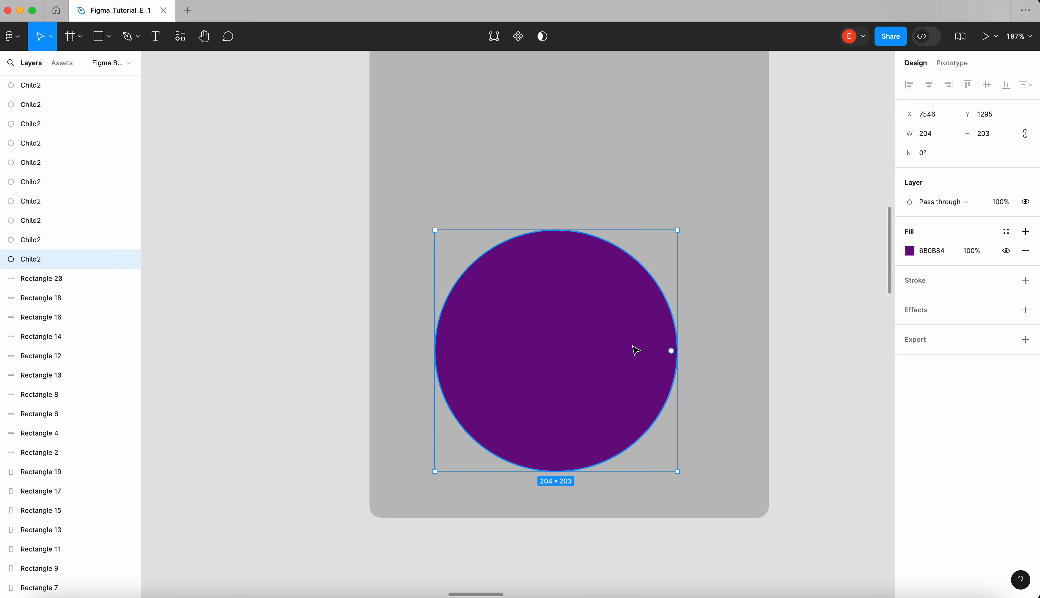
left_click(522, 40)
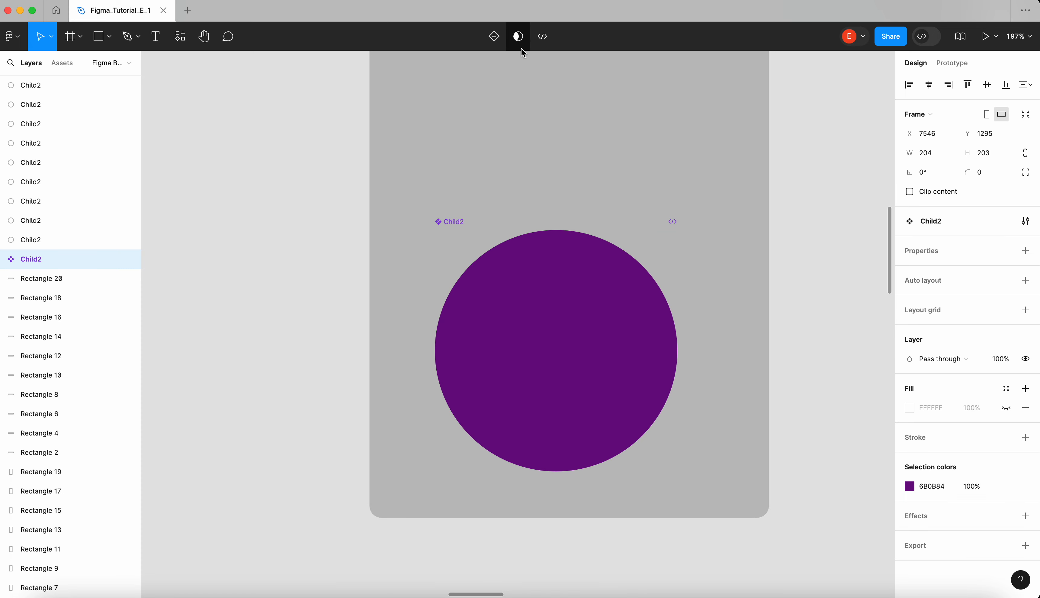
Rename the circle component on the first mockup as MasterCircle
scroll(576, 281, "down", 1)
scroll(576, 281, "right", 1)
scroll(539, 276, "up", 3)
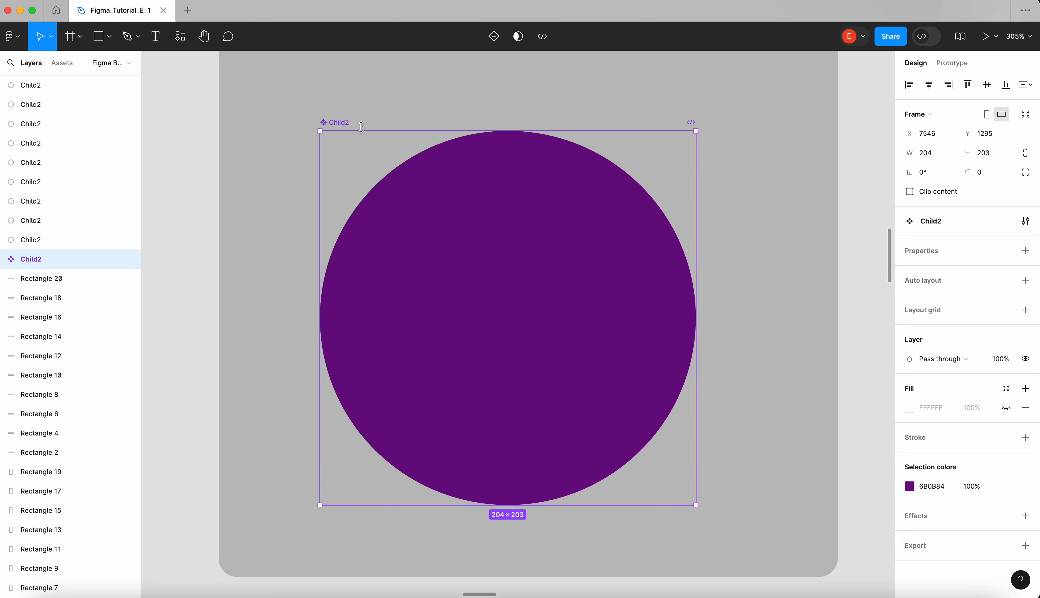
double_click(339, 123)
type("MasterCircle")
key("Return")
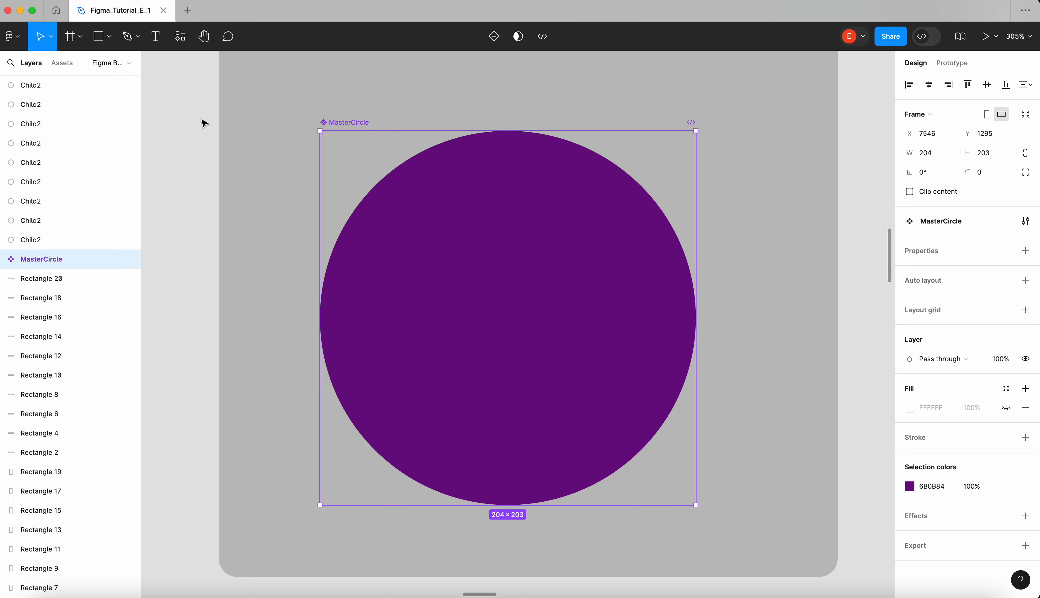
Create an instance of the MasterCircle component on the empty canvas below the mockups, at about X 7879, Y 1697
scroll(332, 117, "up", 5)
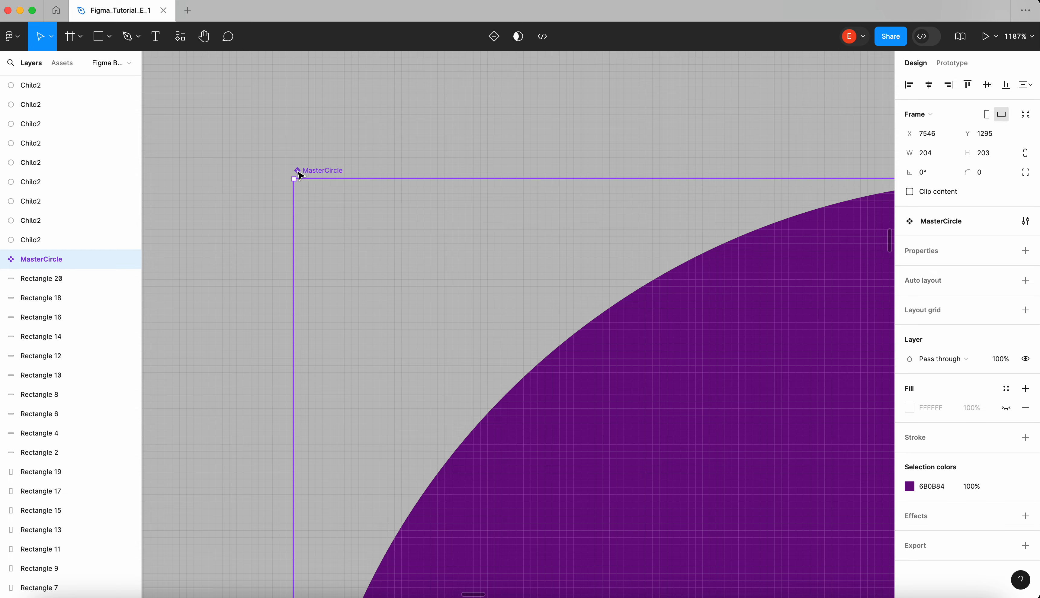
scroll(339, 173, "down", 10)
scroll(409, 170, "up", 3)
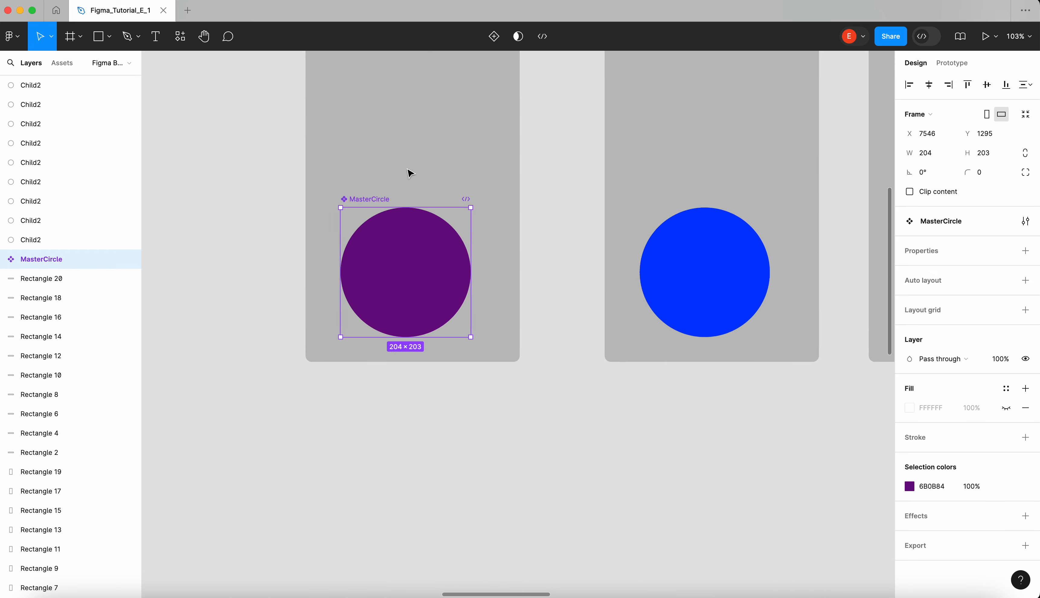
scroll(409, 173, "down", 3)
scroll(253, 181, "up", 1)
left_click(254, 181)
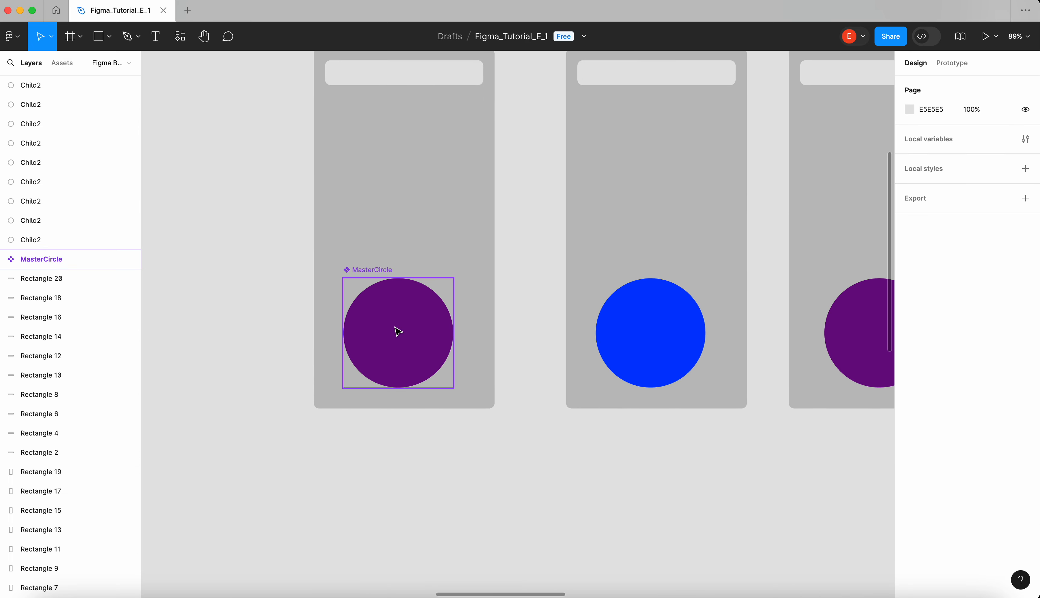
left_click(399, 331)
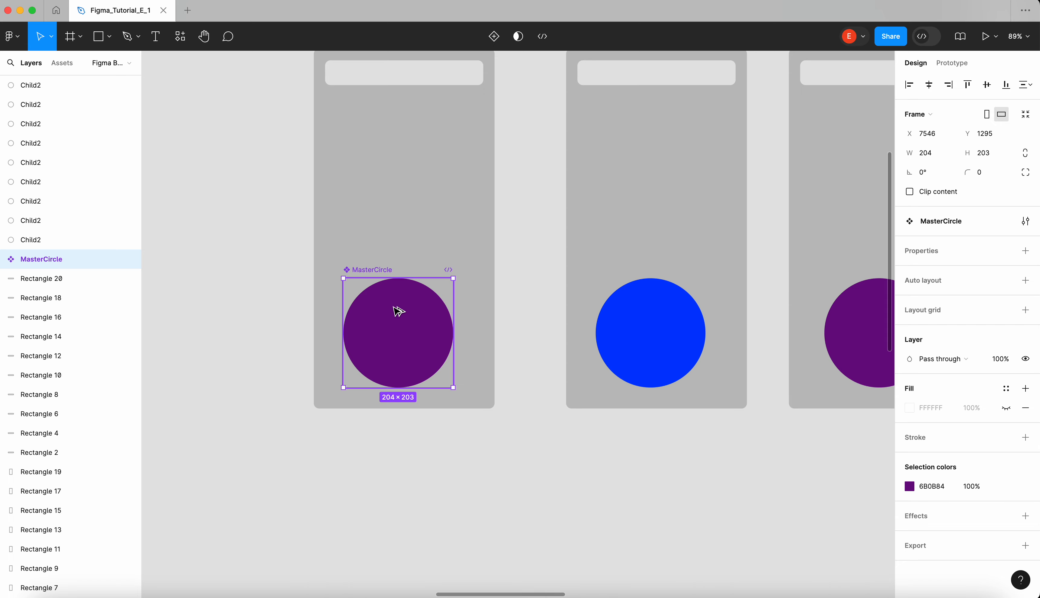
left_click_drag(417, 339, 576, 525)
scroll(574, 526, "down", 3)
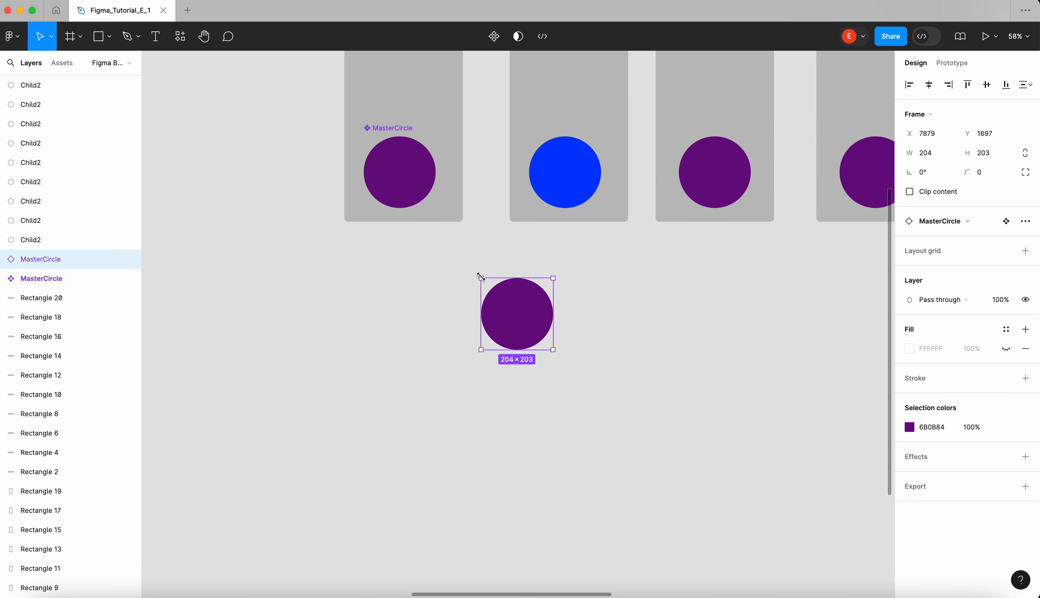
Duplicate the MasterCircle instance four times to the right at equal spacing, making a row of five
left_click_drag(517, 298, 637, 307)
key("super+d")
key("super+d")
key("super+d")
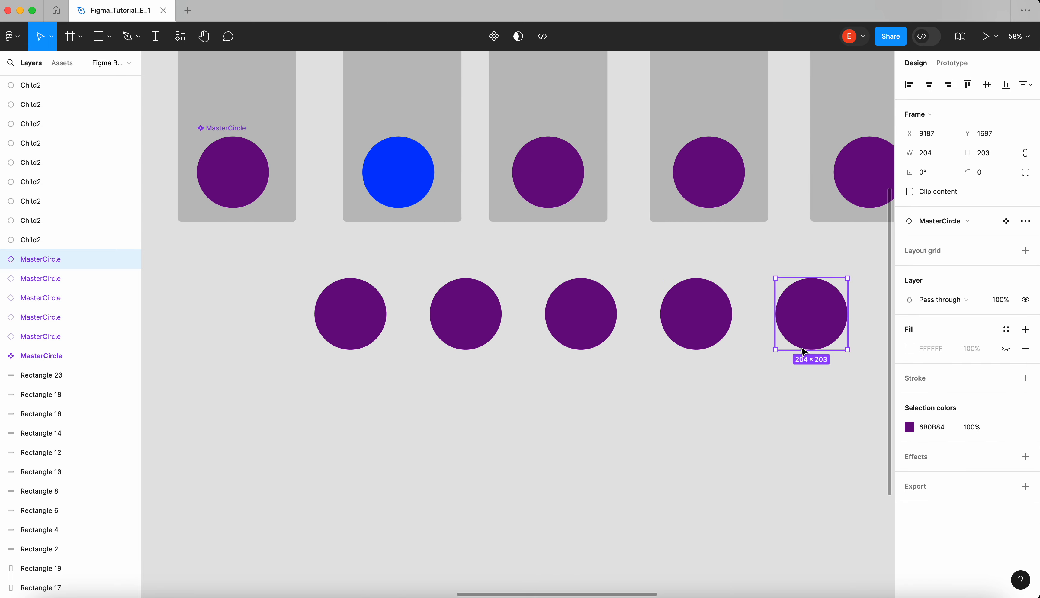
Place three more copies of the MasterCircle instance loosely below the row of five
left_click_drag(827, 333, 536, 486)
left_click_drag(474, 332, 382, 488)
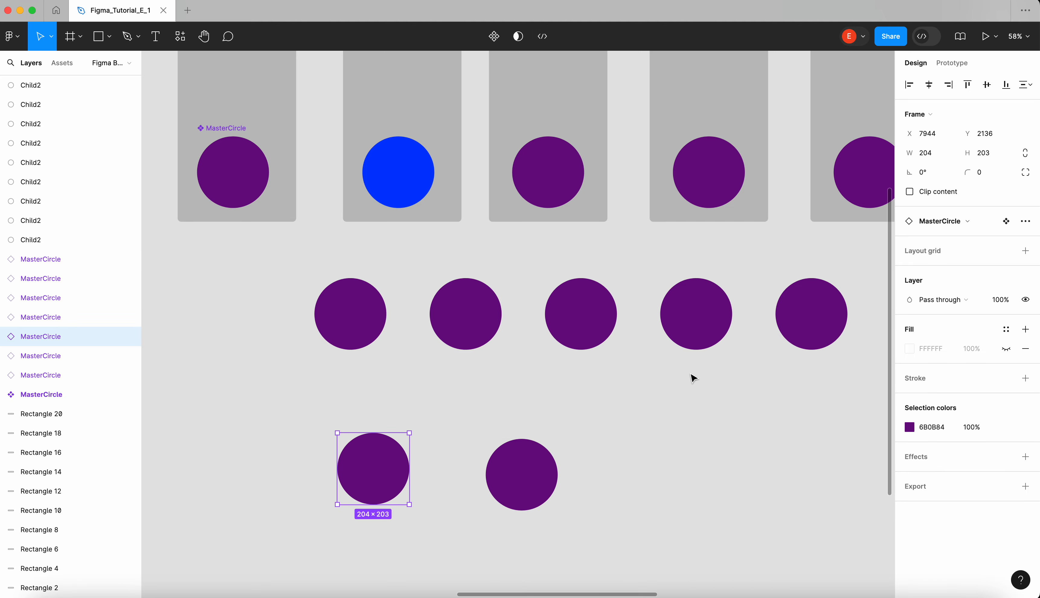
left_click_drag(596, 329, 631, 421)
Put all eight MasterCircle instances into an auto layout frame and set its horizontal and vertical gaps to 12
scroll(632, 421, "down", 3)
left_click_drag(803, 499, 417, 331)
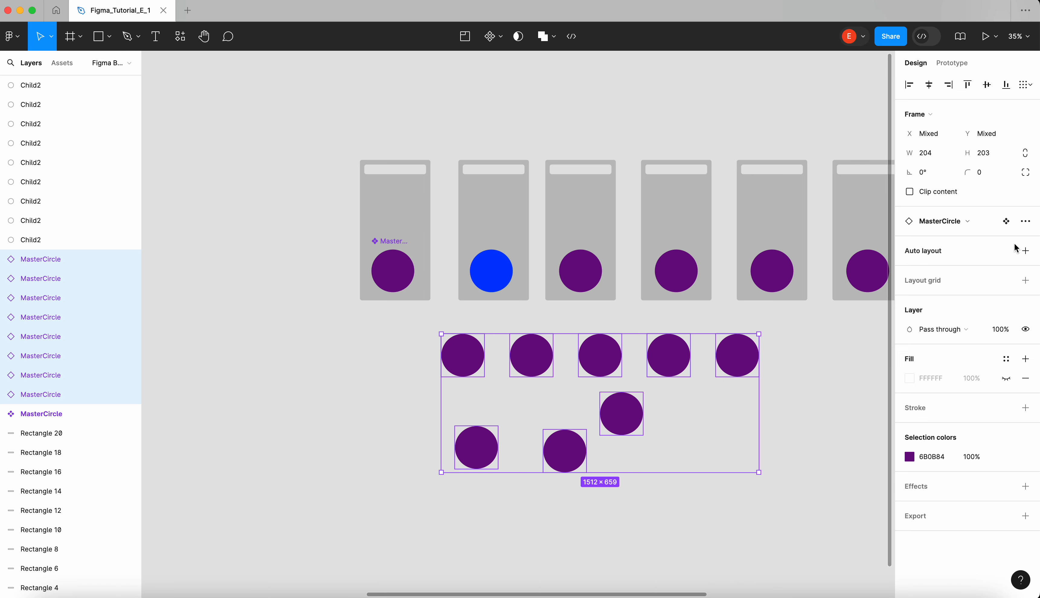
left_click(1025, 251)
left_click(932, 285)
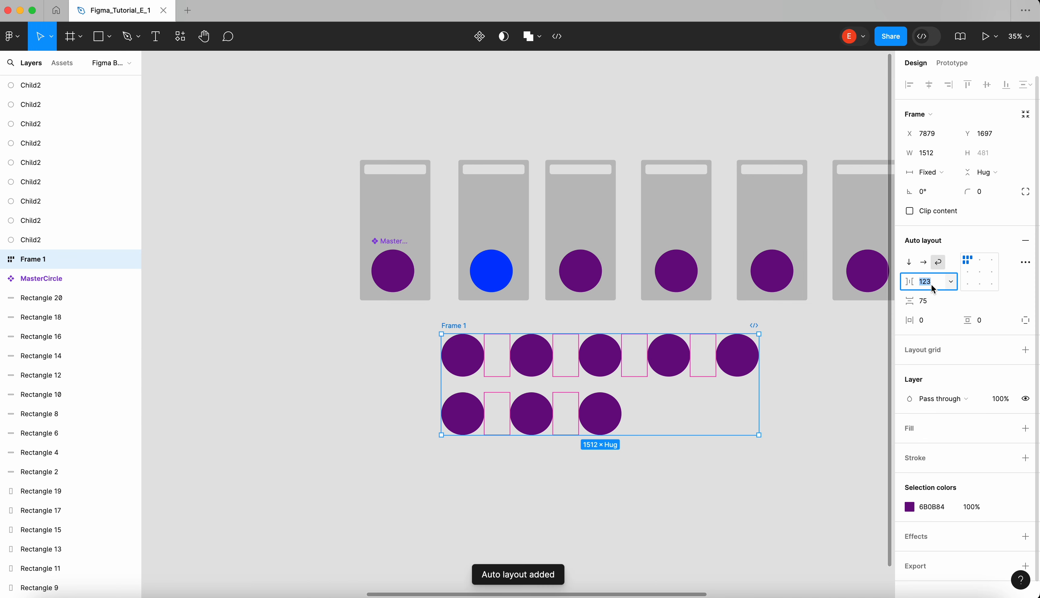
left_click(940, 305)
type("12")
key("Return")
Narrow Frame 1 to a width of about 731 so the circles wrap, and move it to about X 7811, Y 1844
left_click_drag(759, 368, 596, 366)
left_click_drag(454, 326, 439, 347)
scroll(404, 328, "down", 1)
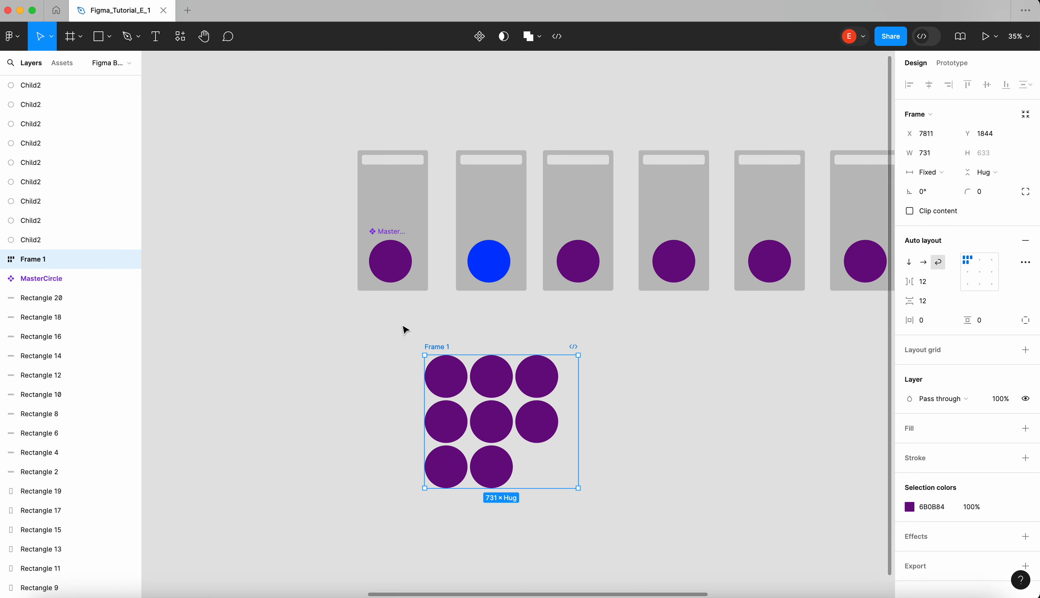
Try recolouring only the second instance in the grid's first row to light purple DE5AFF
scroll(405, 328, "up", 2)
scroll(421, 324, "down", 3)
left_click(478, 321)
left_click(456, 322)
left_click(487, 320)
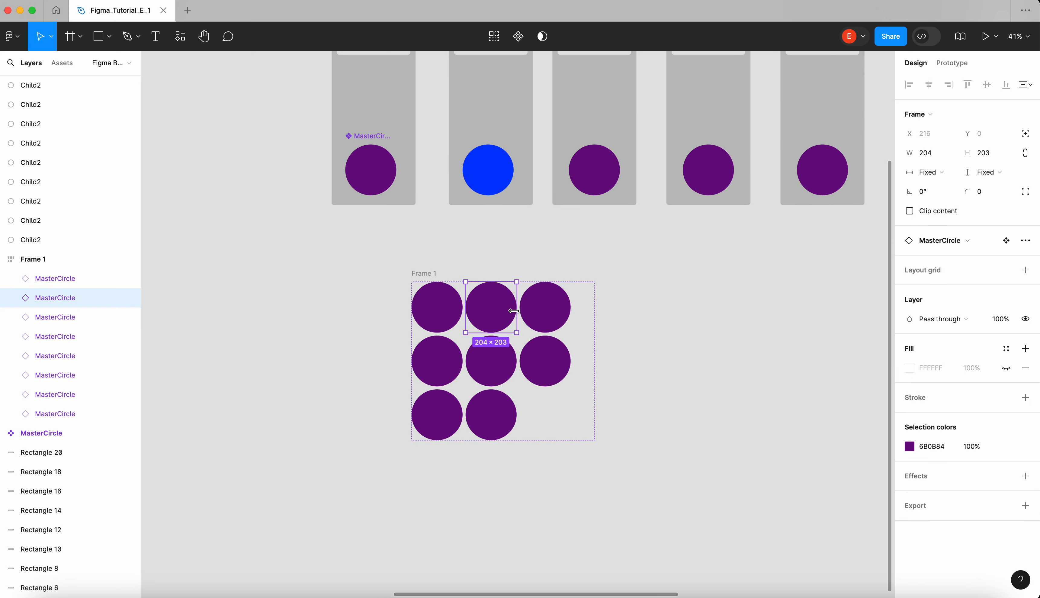
left_click(910, 447)
left_click(836, 365)
left_click_drag(837, 368, 845, 288)
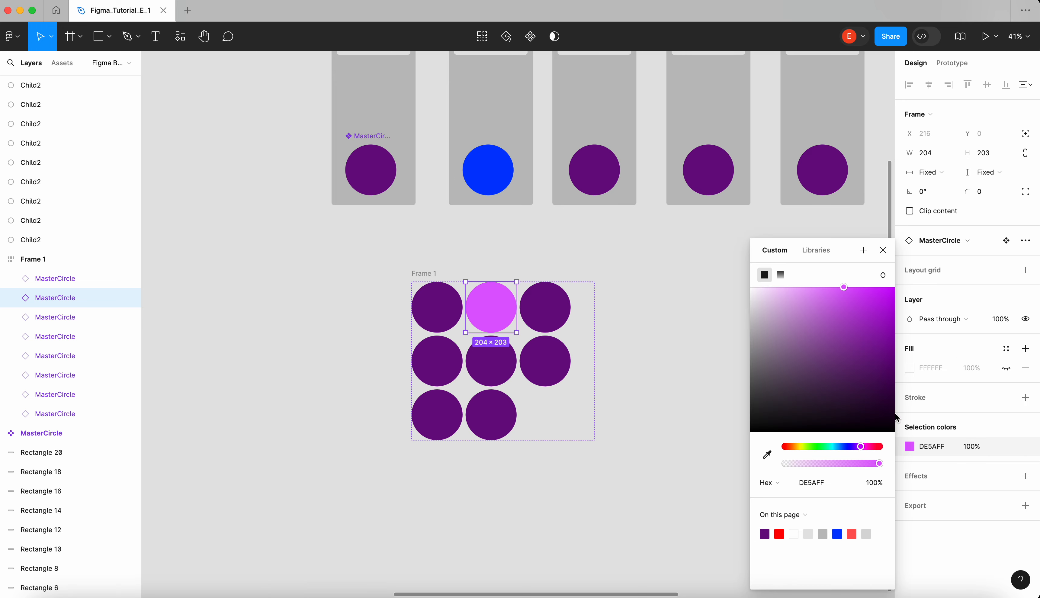
key("super+z")
left_click_drag(880, 423, 943, 319)
key("super+z")
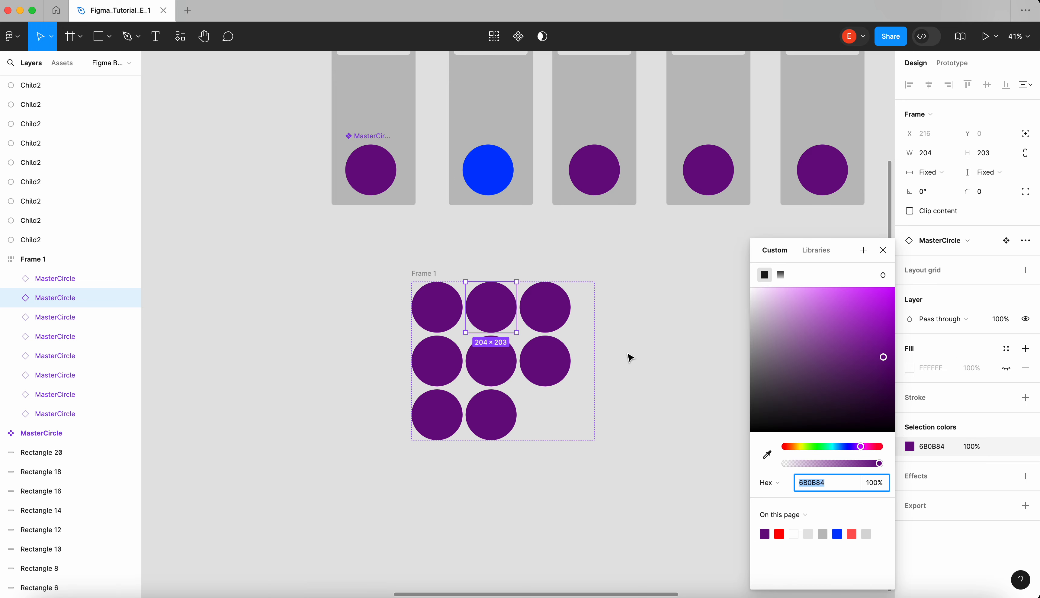
Try applying the page's red colour to only the third instance in the grid's second row
left_click(550, 363)
left_click(909, 447)
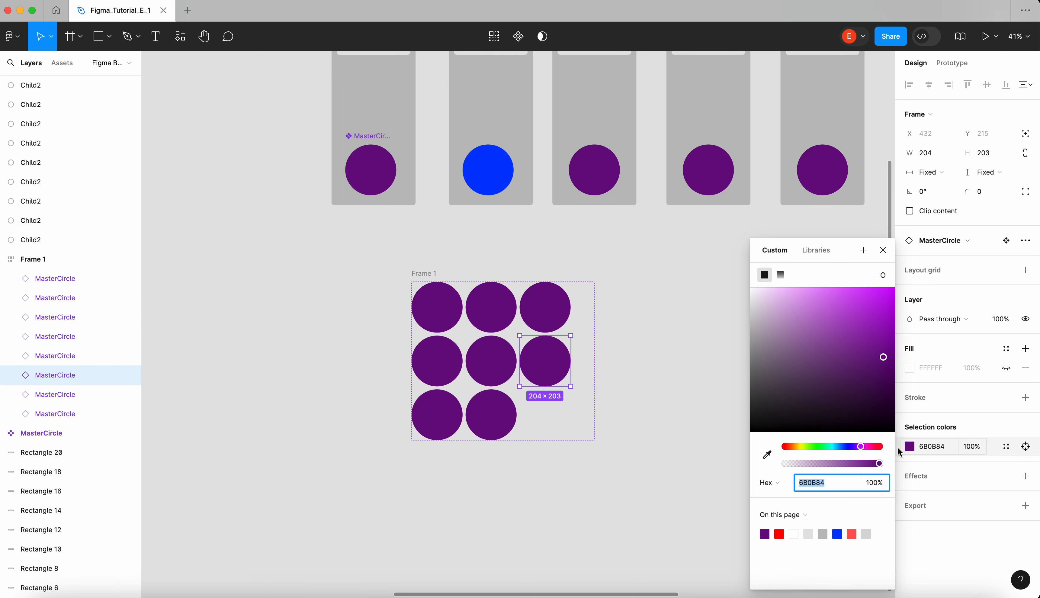
left_click(780, 535)
key("super+z")
key("super+z")
left_click(669, 409)
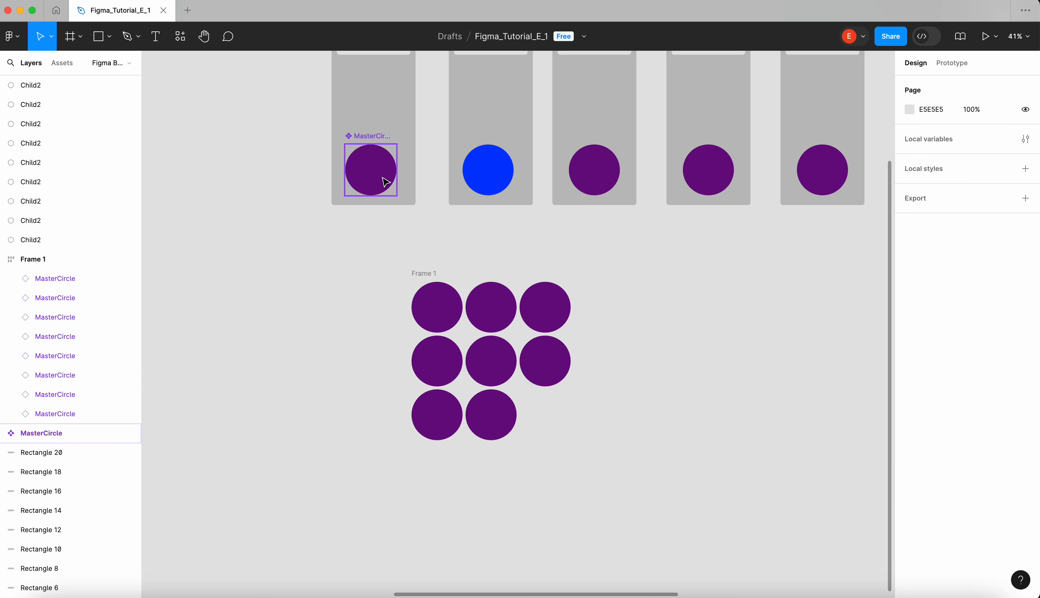
left_click(458, 330)
left_click(374, 305)
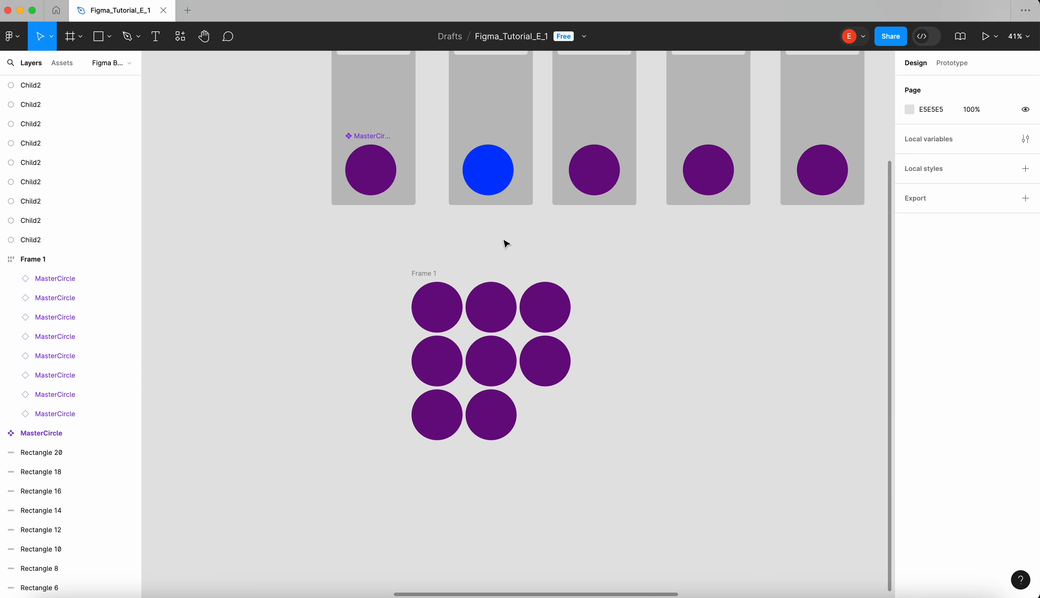
scroll(420, 302, "up", 2)
scroll(420, 303, "up", 1)
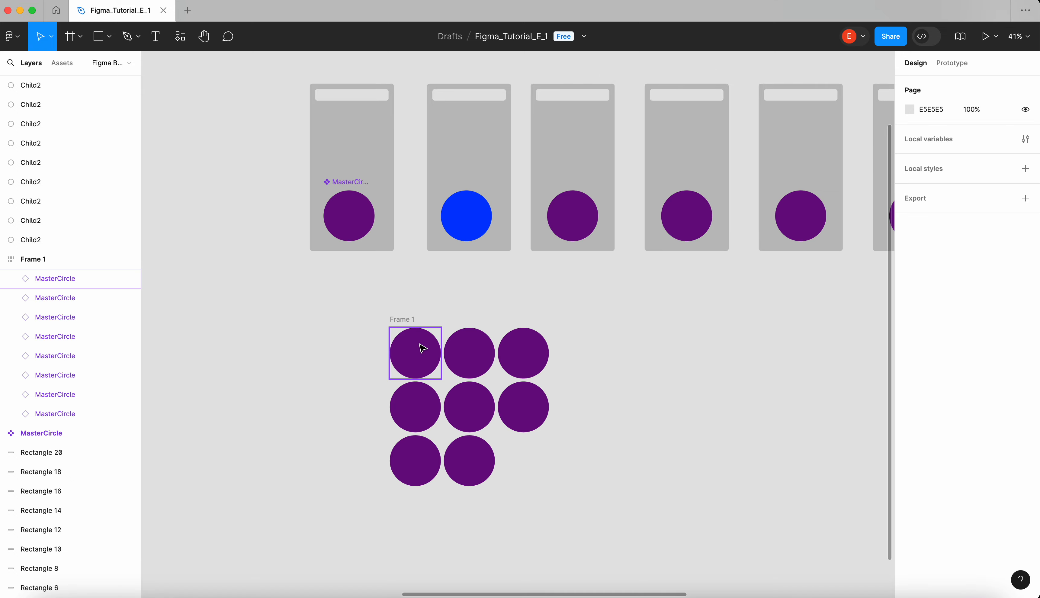
Try to select all layers matching the first circle instance in Frame 1
left_click(422, 348)
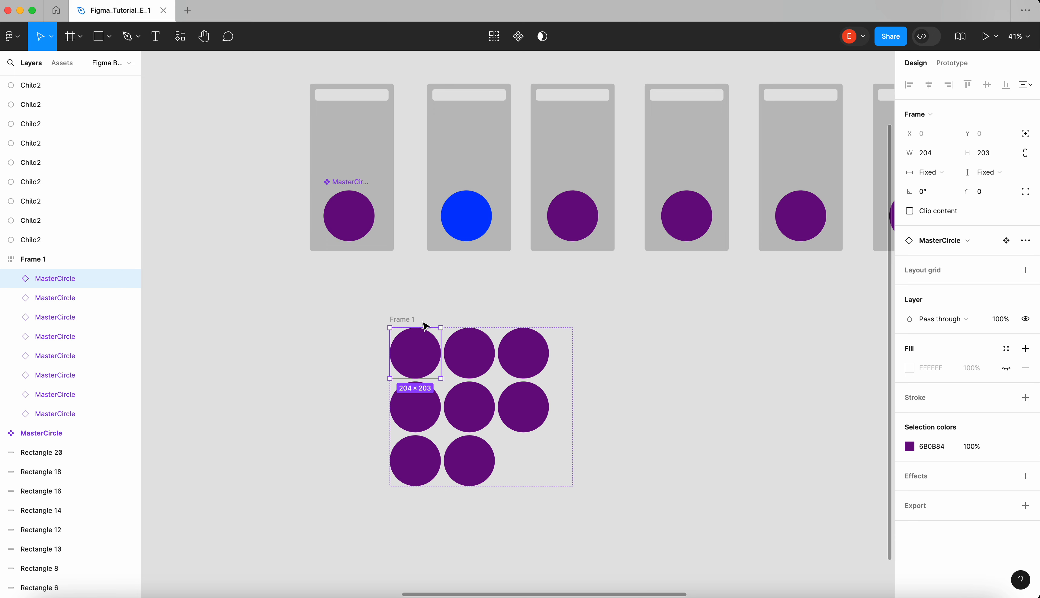
left_click(495, 37)
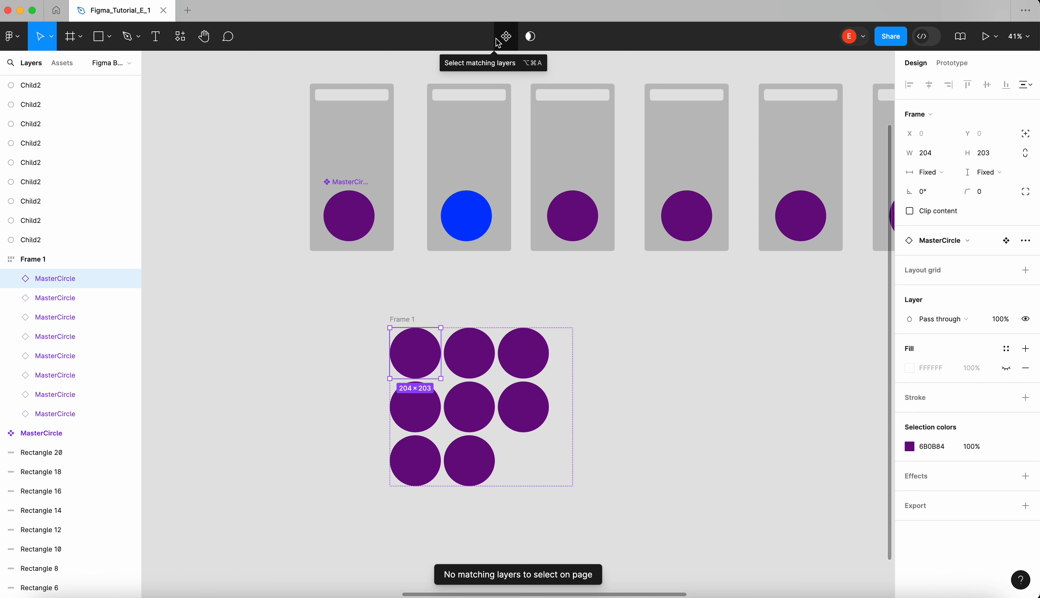
scroll(610, 420, "down", 3)
scroll(610, 421, "up", 5)
left_click(612, 422)
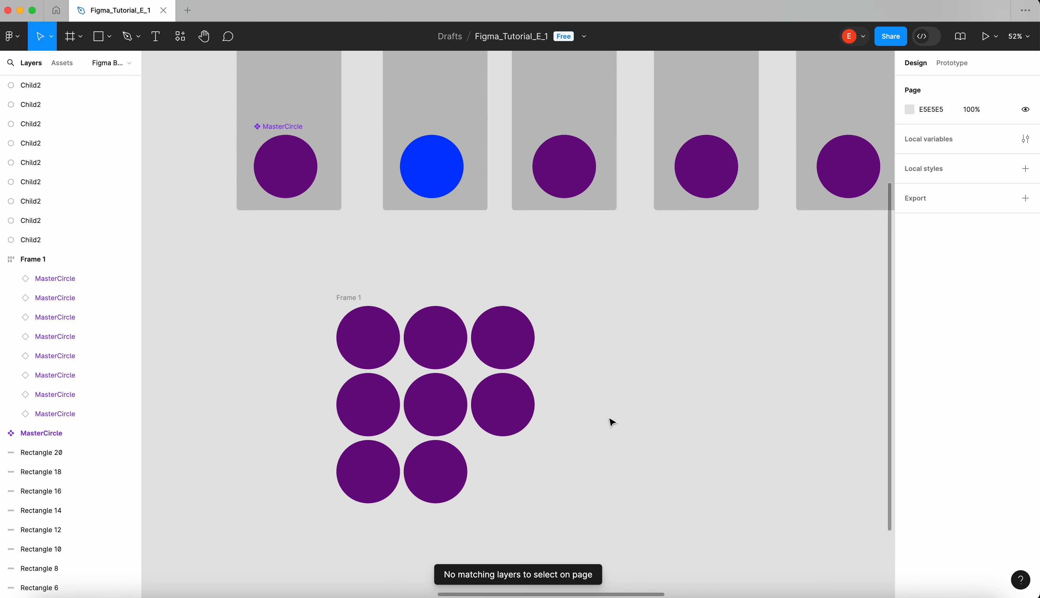
scroll(613, 422, "up", 3)
scroll(613, 422, "left", 2)
left_click(408, 377)
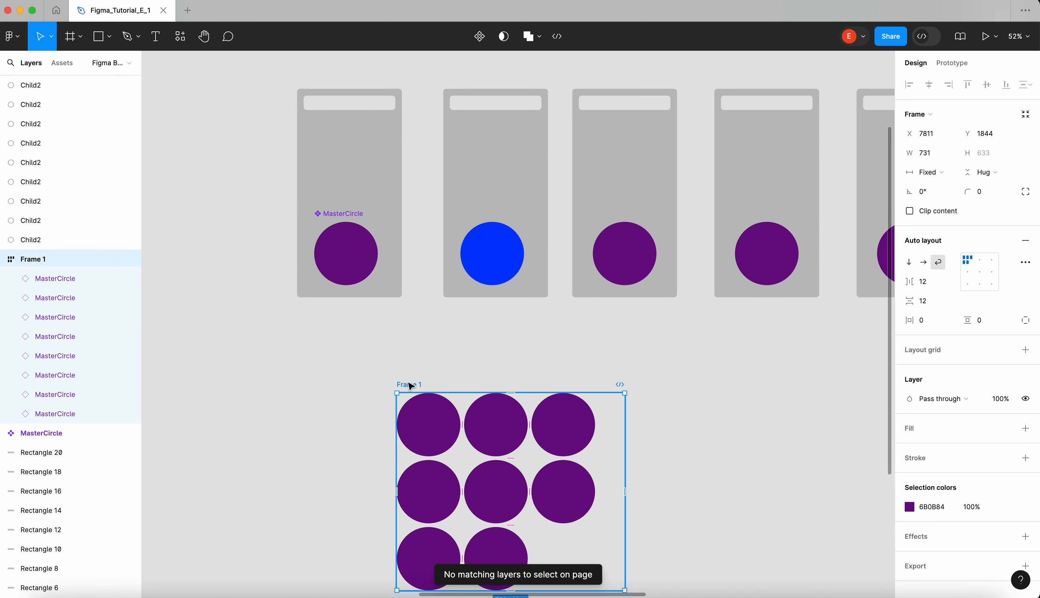
scroll(409, 382, "down", 3)
scroll(411, 386, "up", 3)
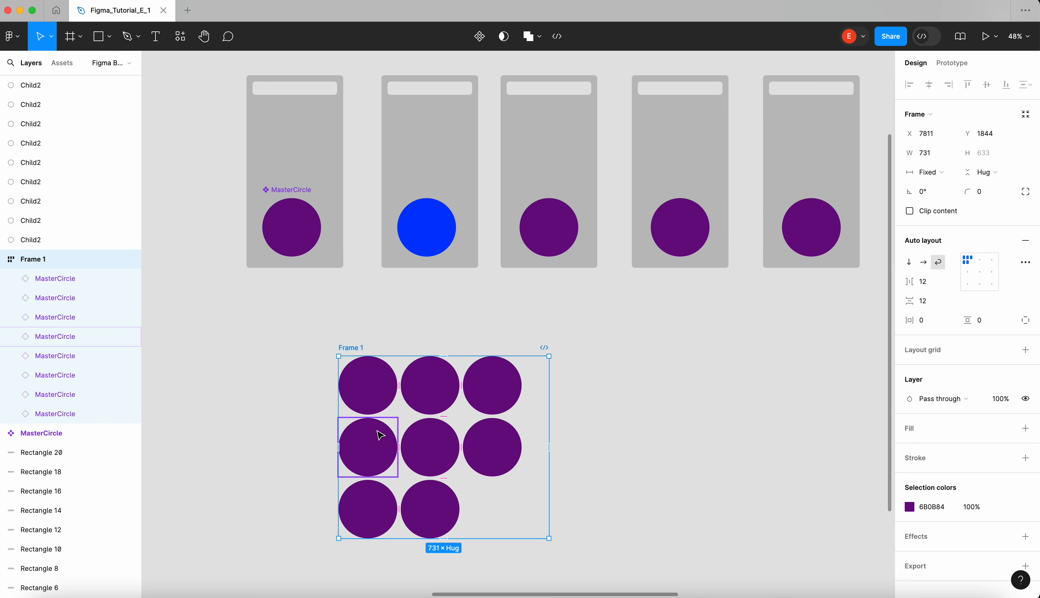
scroll(503, 434, "left", 1)
Recolour the main MasterCircle component on the first mockup to bright green 24FF00
left_click(332, 248)
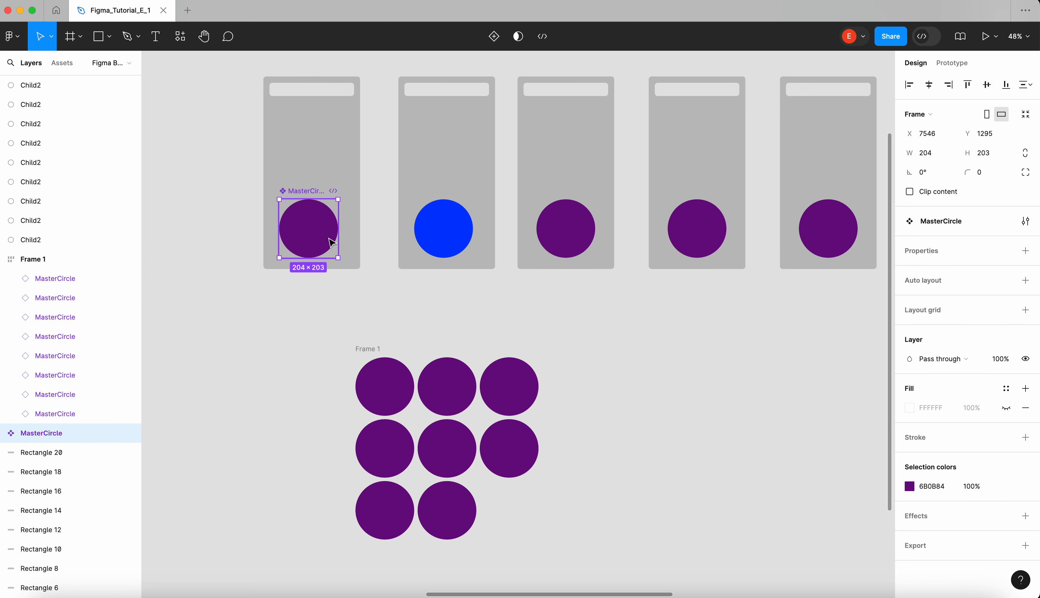
scroll(348, 256, "down", 2)
left_click(910, 487)
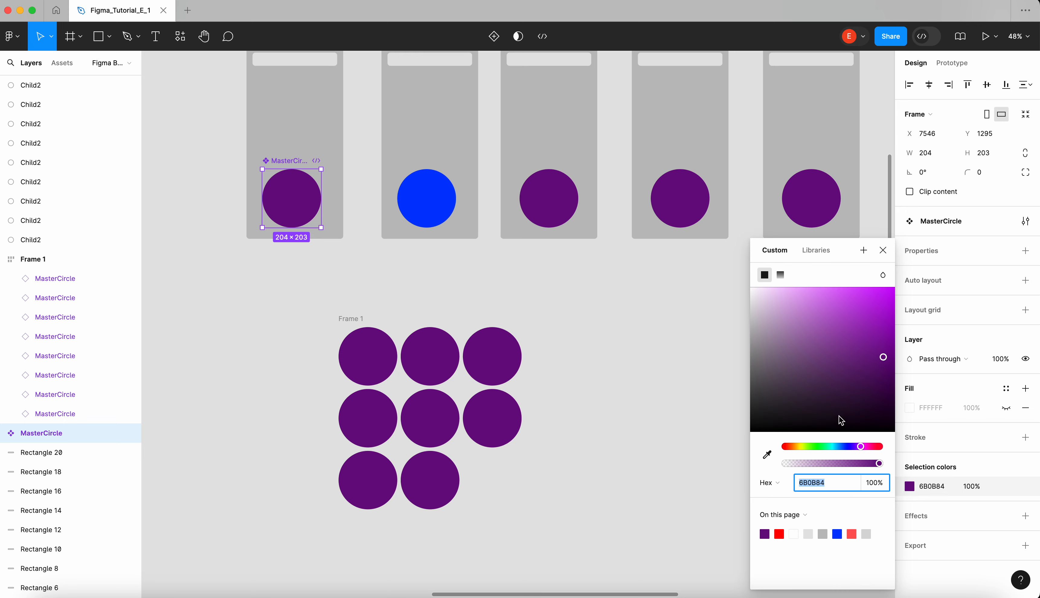
left_click(827, 446)
mouse_move(828, 446)
left_mouse_down()
mouse_move(803, 445)
mouse_move(815, 446)
left_mouse_up()
left_click_drag(838, 351, 926, 225)
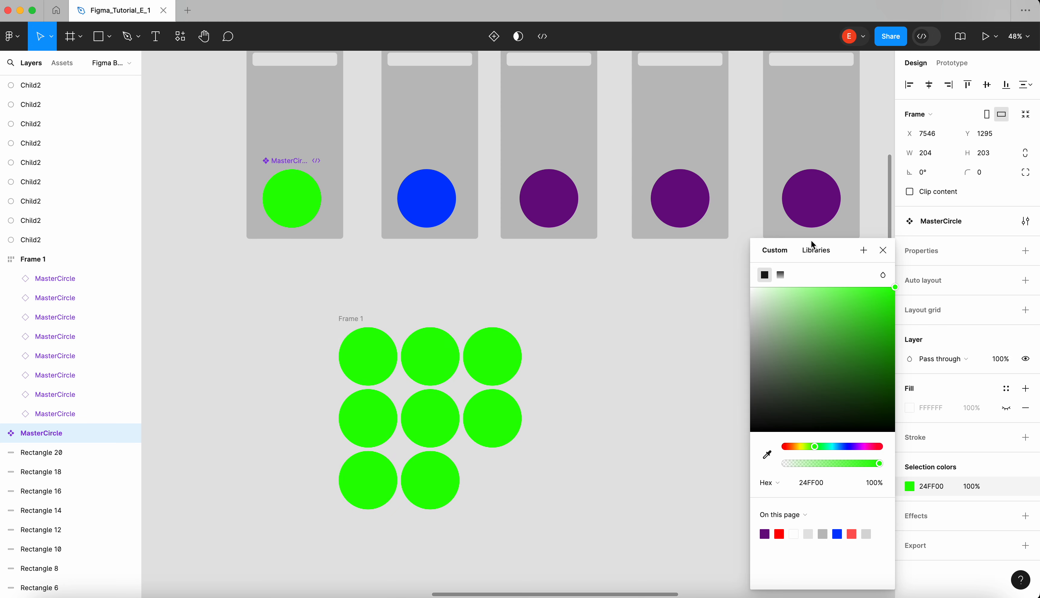
Change the main MasterCircle component's colour to the page's blue, 0038FF
left_click(837, 535)
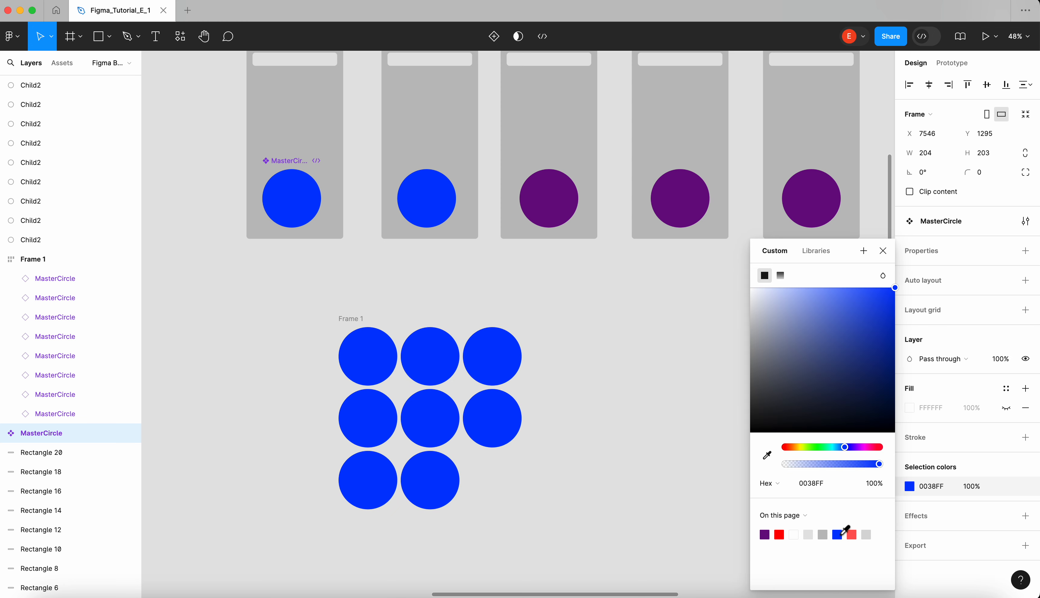
left_click_drag(863, 363, 918, 210)
left_click(617, 392)
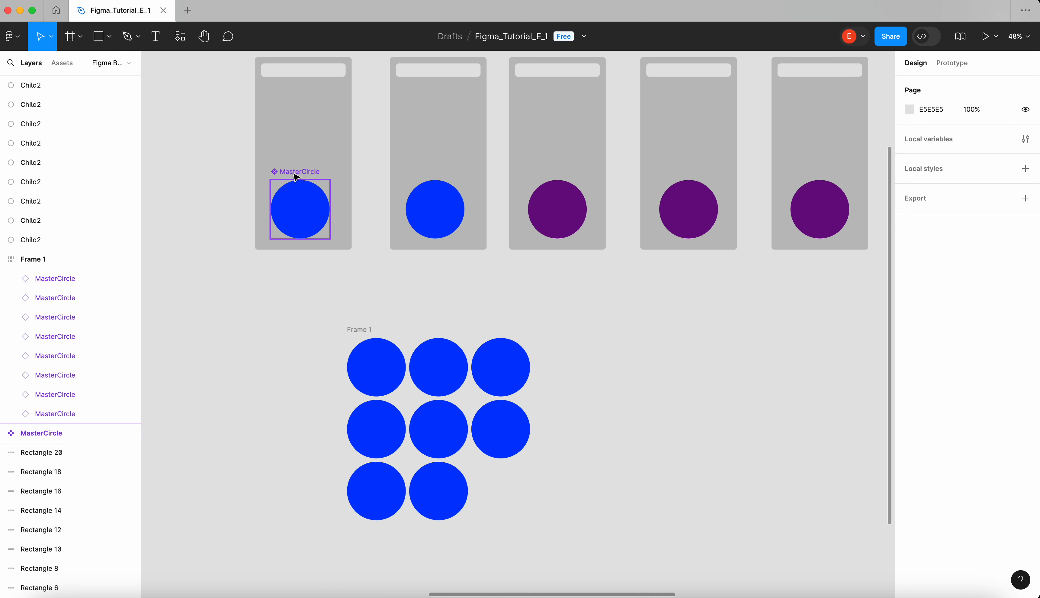
Select the Child2 circle inside the main MasterCircle component on the first mockup
scroll(295, 174, "up", 3)
scroll(295, 175, "left", 3)
scroll(415, 276, "down", 2)
scroll(415, 276, "right", 2)
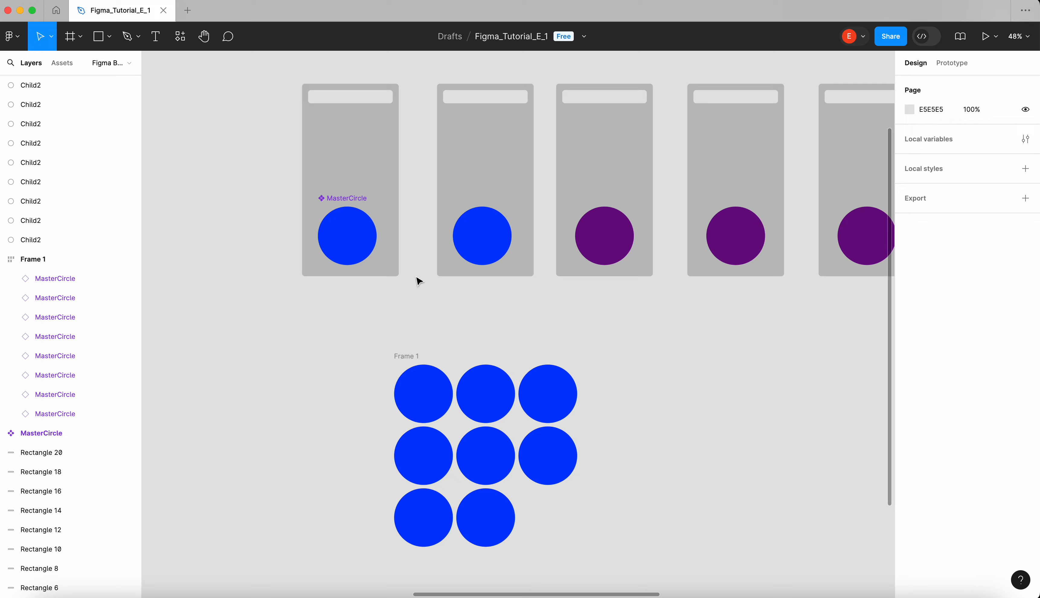
left_click(372, 235)
scroll(374, 236, "up", 5)
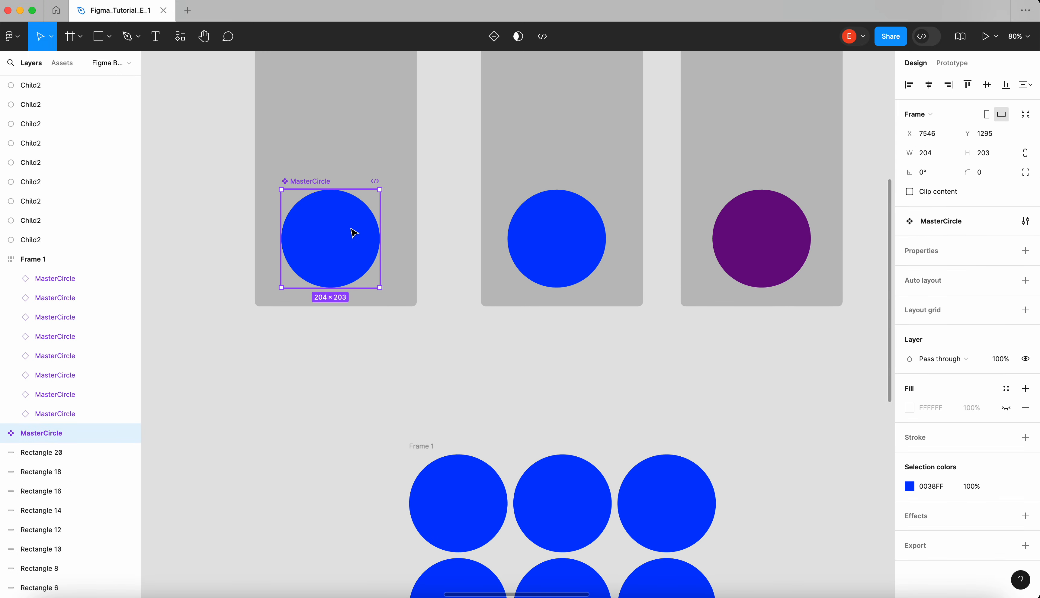
double_click(353, 230)
scroll(353, 231, "up", 5)
scroll(353, 232, "up", 6)
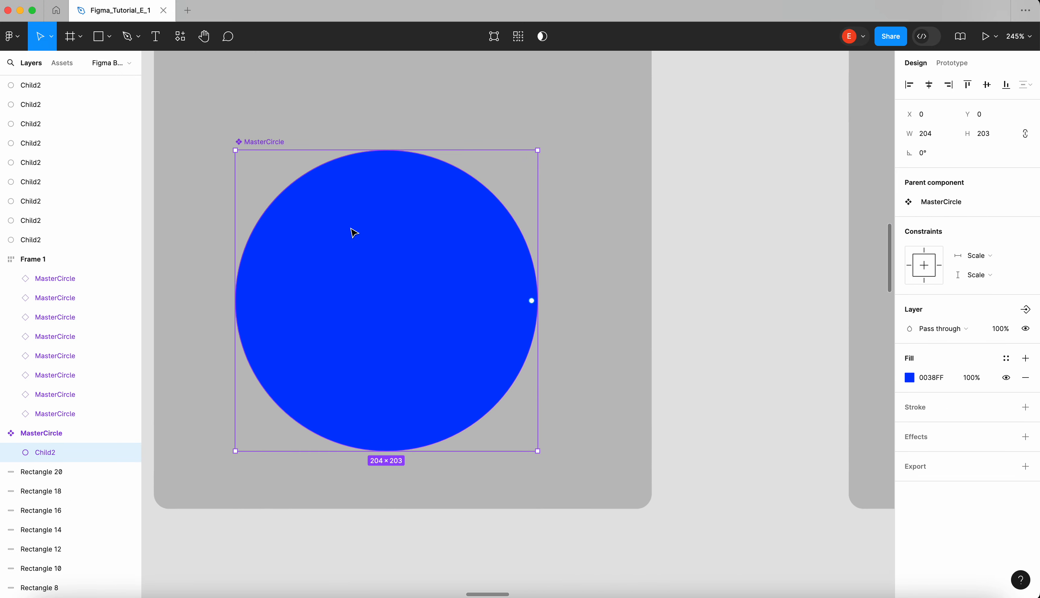
Try enlarging the circle inside the main component from its centre to about 466 × 463
scroll(573, 131, "down", 10)
left_click_drag(560, 133, 615, 89)
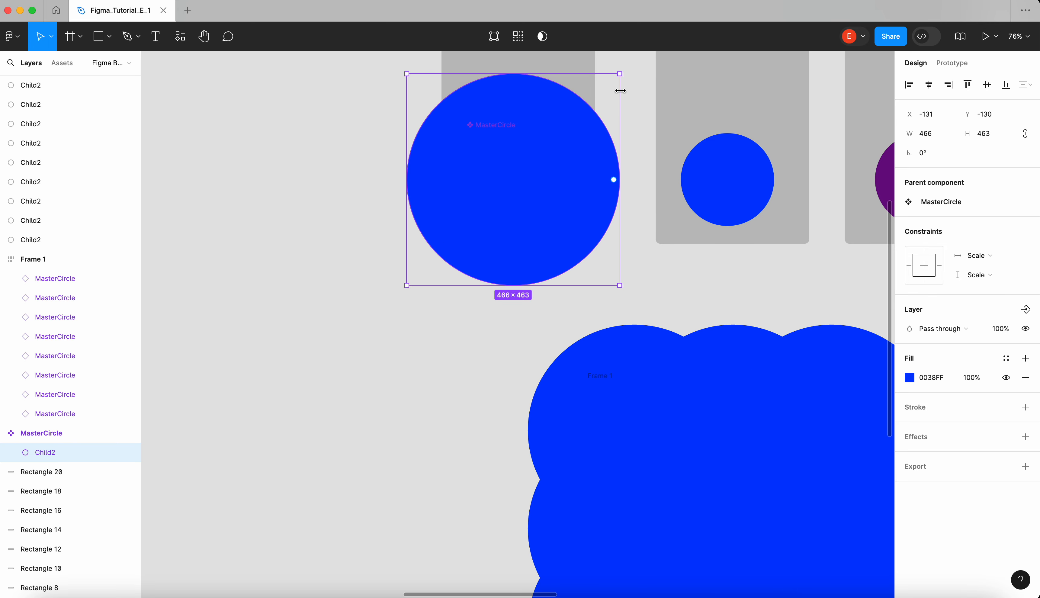
key("ctrl+z")
scroll(515, 174, "up", 4)
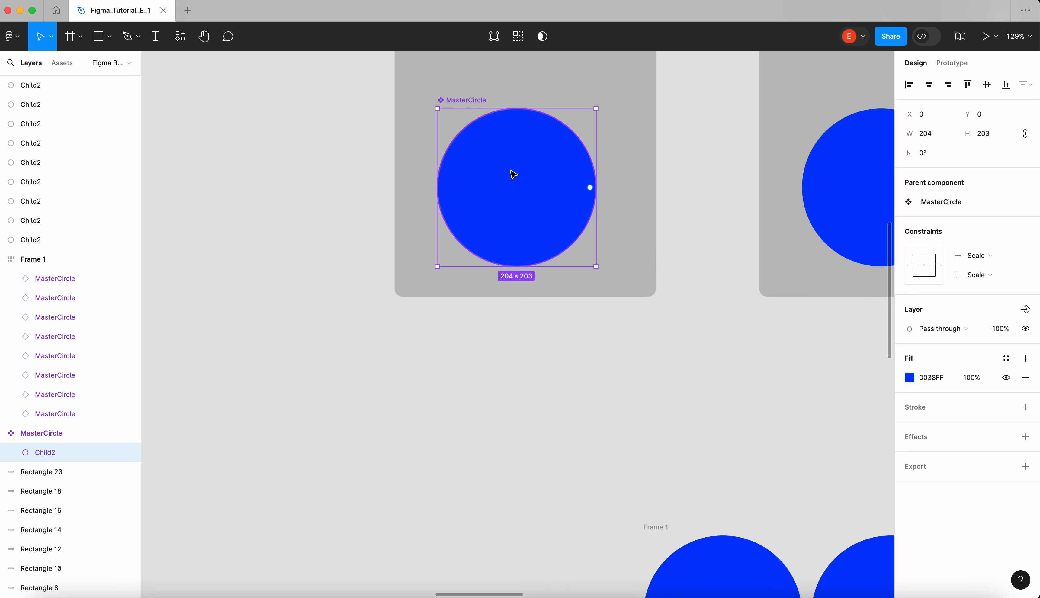
Add a concentric copy of the circle inside the main component, about 156 × 155, and fill it red FF002E
key("super+d")
left_click_drag(597, 108, 578, 127)
left_click(910, 378)
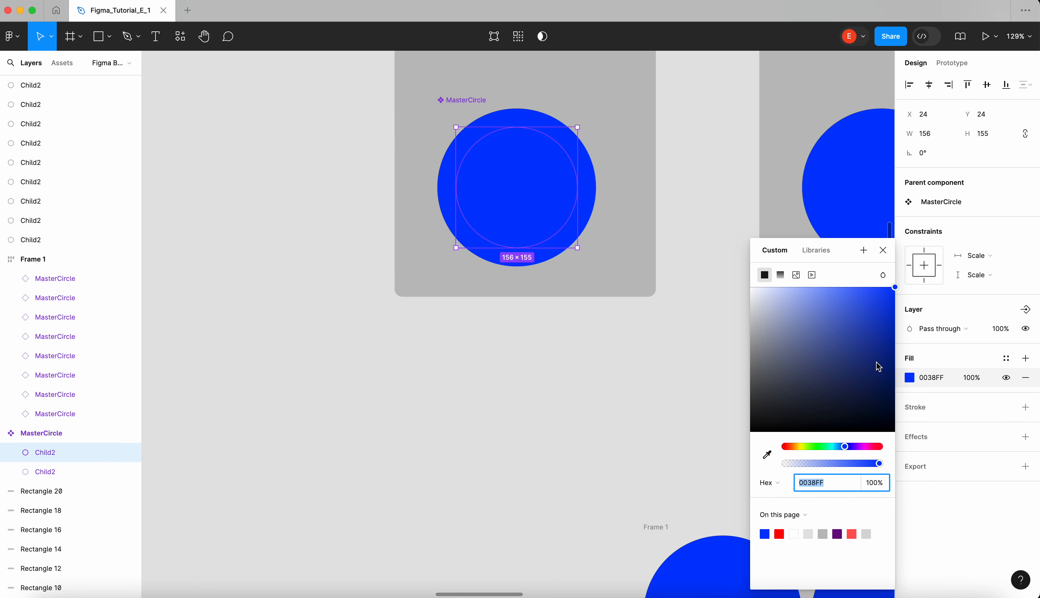
left_click(872, 446)
Duplicate the red circle inside the main component and shrink the copy about its centre to about 110 × 109
left_click(553, 188)
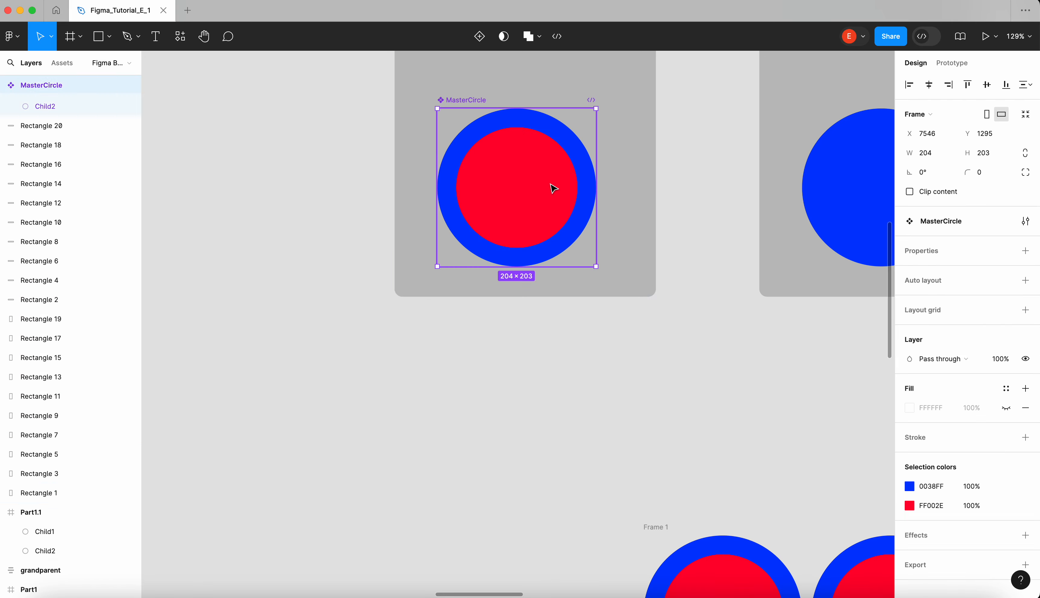
left_click(553, 188)
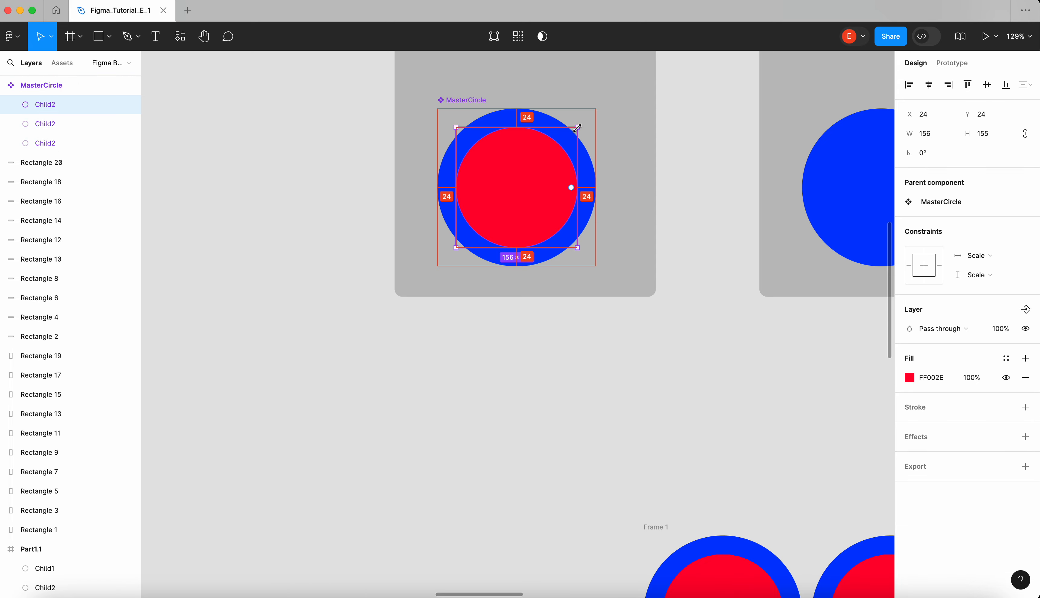
left_click_drag(577, 127, 559, 145)
scroll(632, 428, "down", 5)
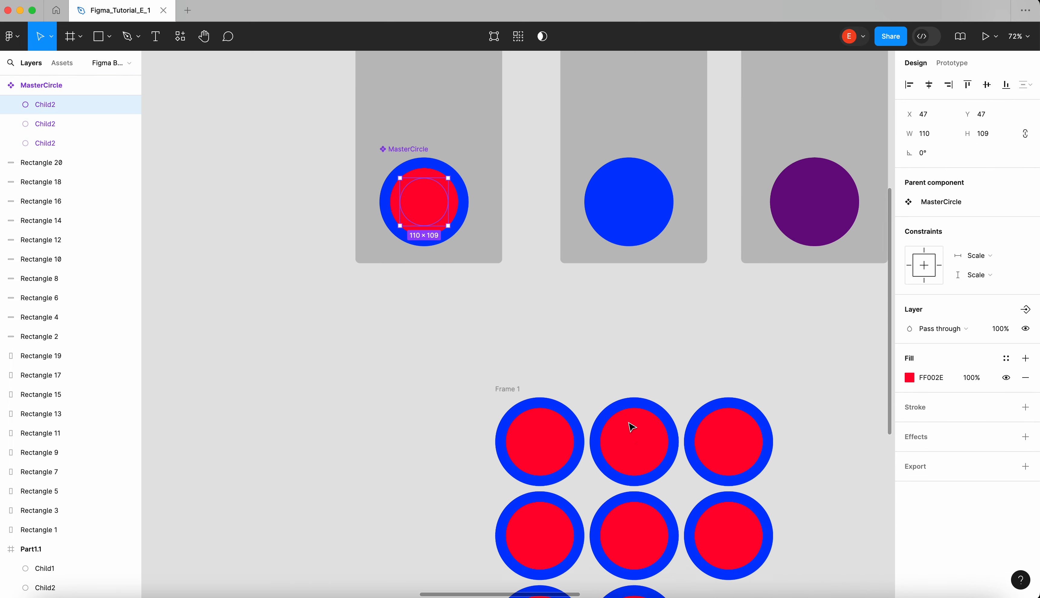
scroll(632, 427, "down", 5)
Fill the innermost circle of the main component with yellow EBFF00
left_click(911, 378)
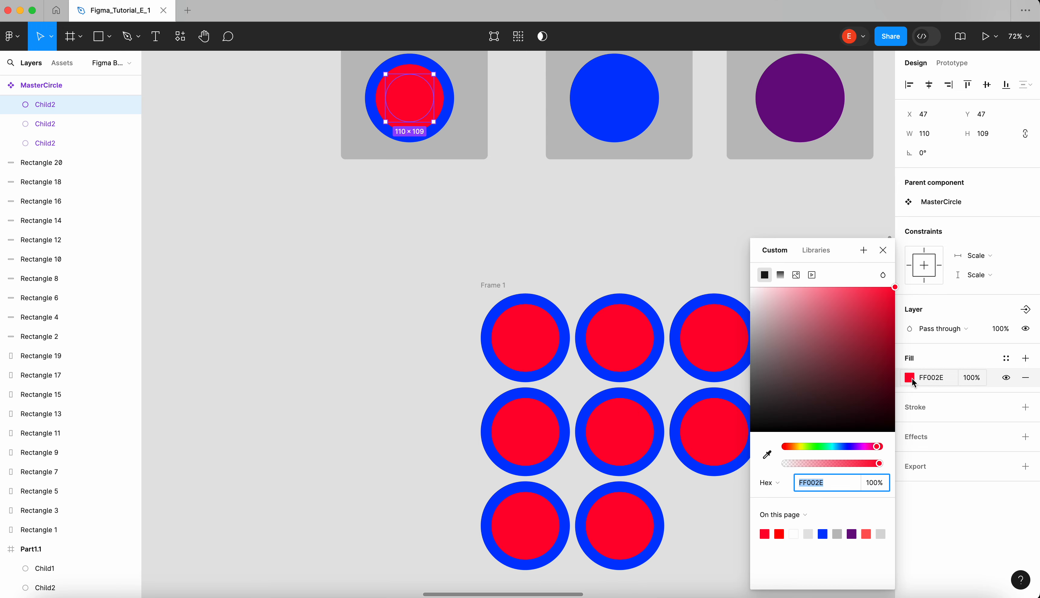
left_click(803, 446)
left_click(639, 281)
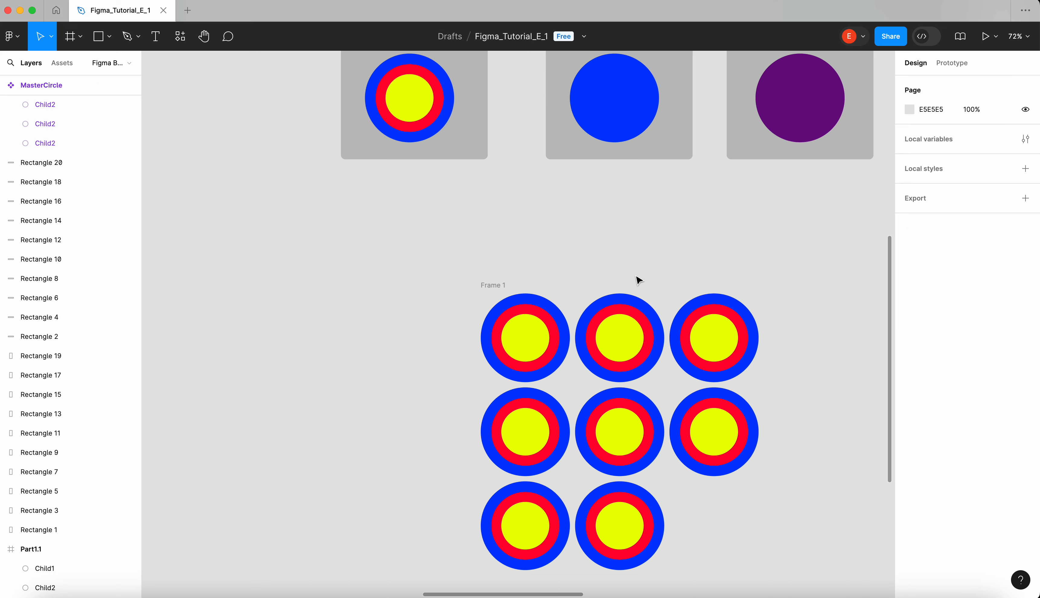
scroll(525, 211, "down", 3)
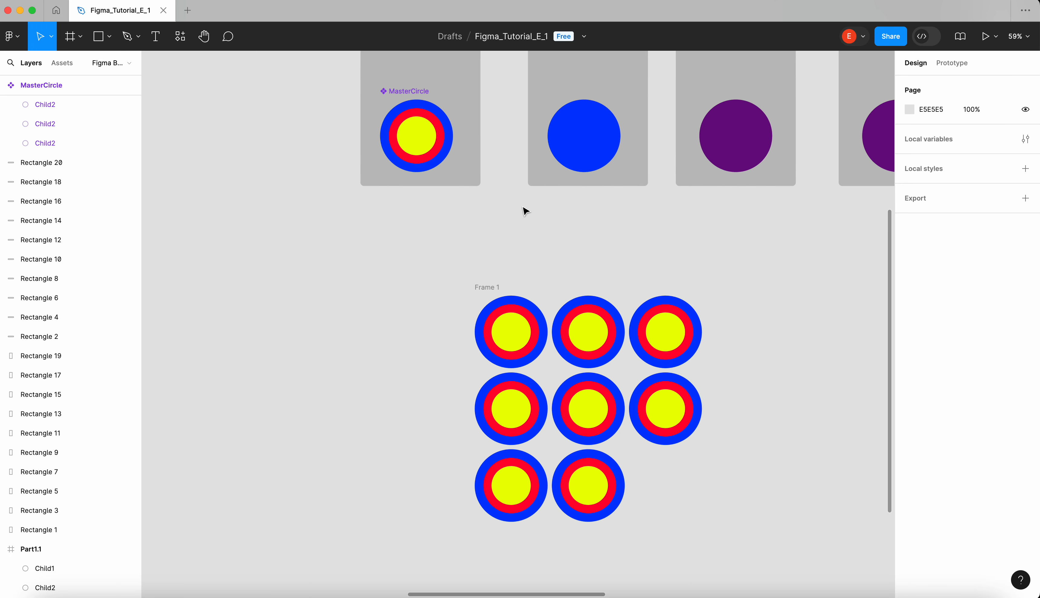
Try to select all layers matching the first MasterCircle instance in Frame 1
right_click(522, 207)
left_click(433, 258)
left_click(544, 333)
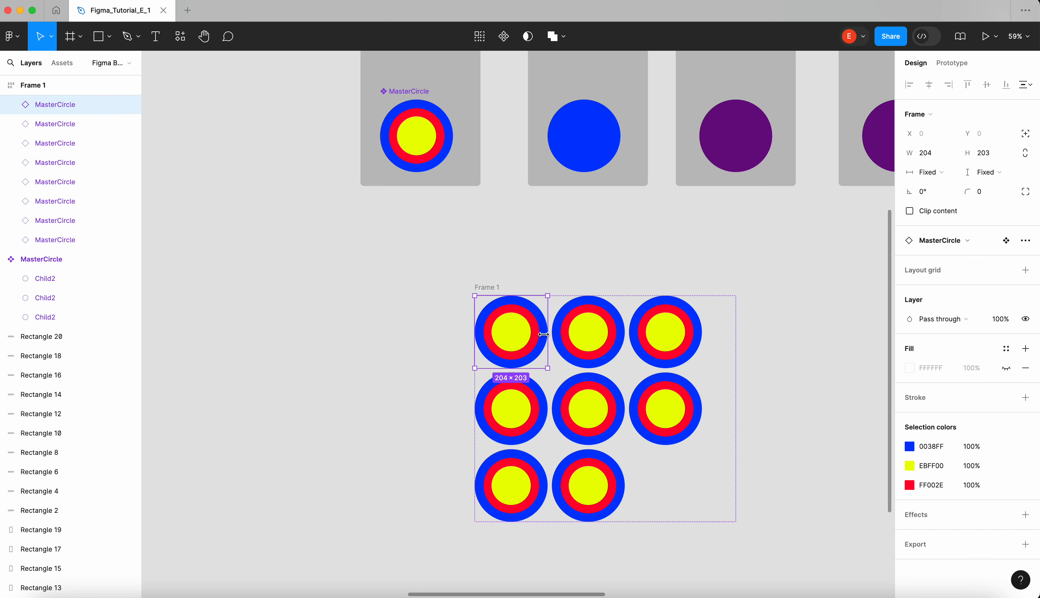
left_click(480, 37)
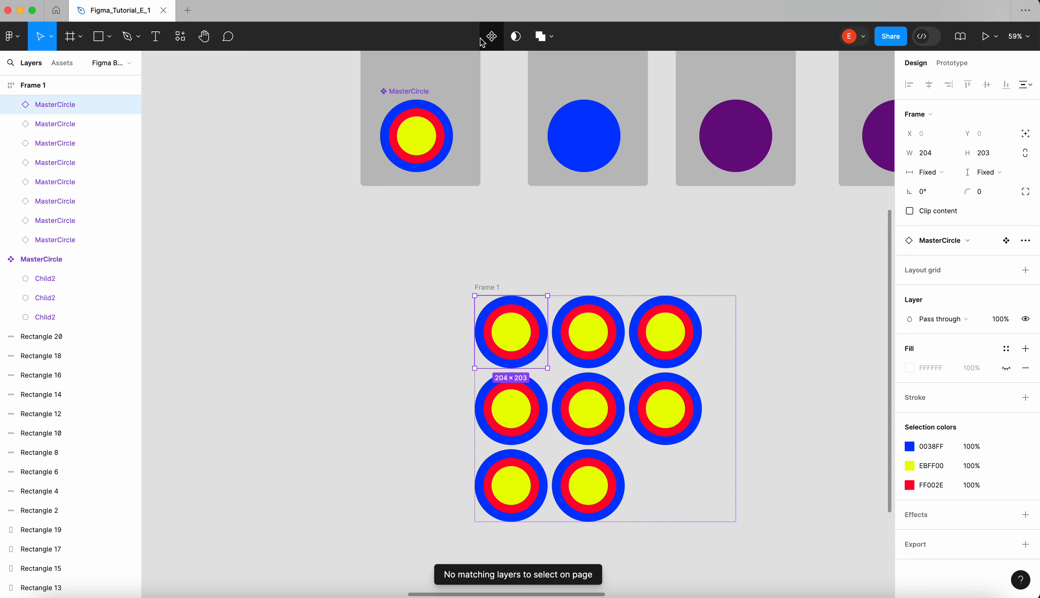
left_click(527, 203)
Move Frame 1 with the circle instances to the left of the grey cards, at about X 6715, Y 978
scroll(484, 115, "up", 2)
scroll(483, 116, "right", 2)
scroll(479, 102, "down", 3)
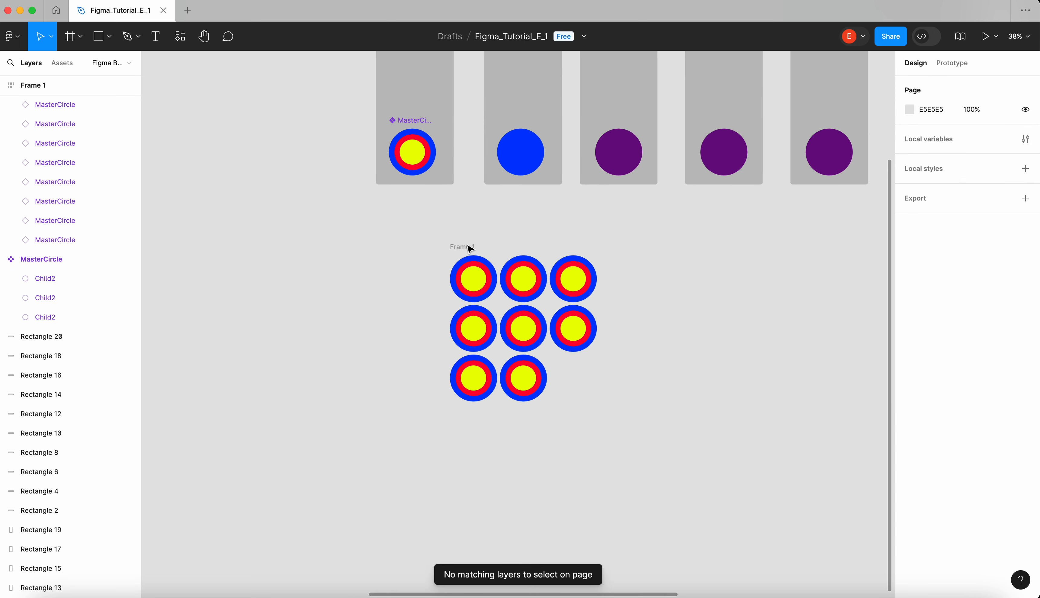
left_click_drag(471, 248, 225, 88)
scroll(386, 165, "up", 3)
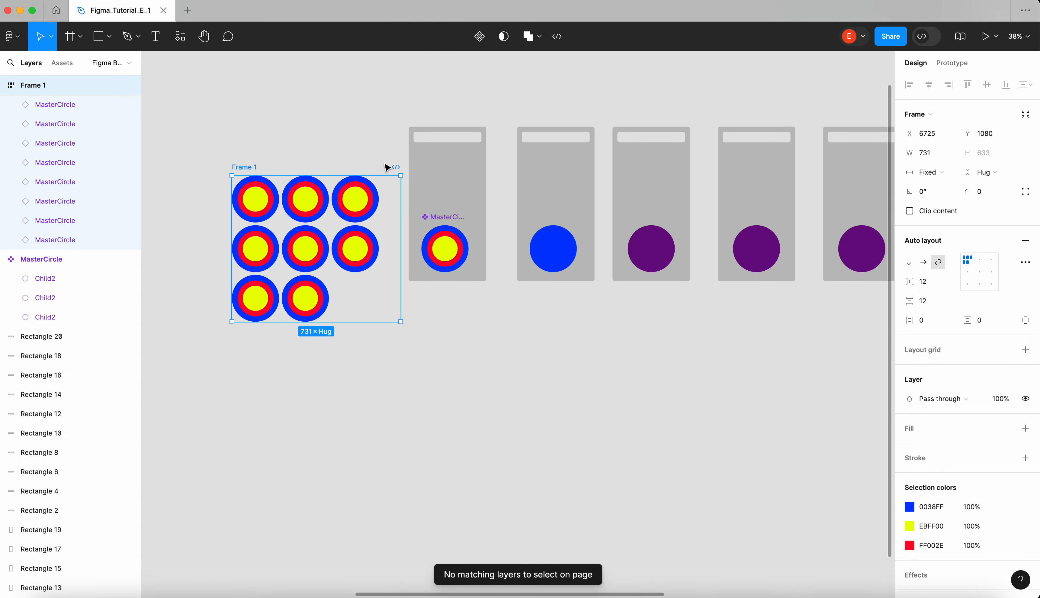
left_click_drag(252, 170, 249, 154)
scroll(441, 226, "up", 2)
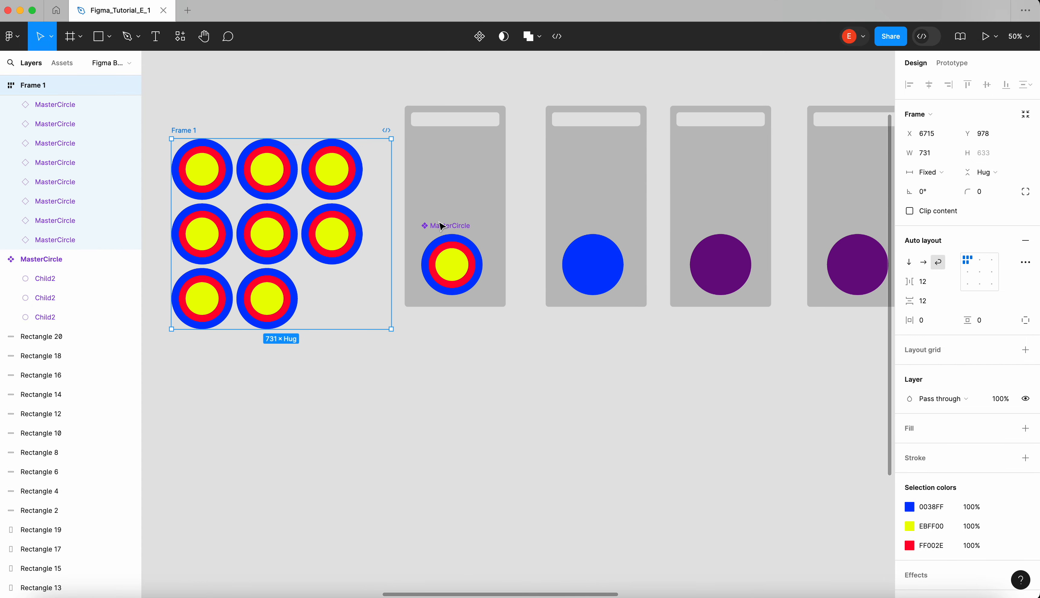
Move the MasterCircle main component out of the first grey card to above Frame 1, at about X 6979, Y 503
scroll(442, 226, "up", 2)
scroll(442, 227, "left", 2)
left_click(497, 321)
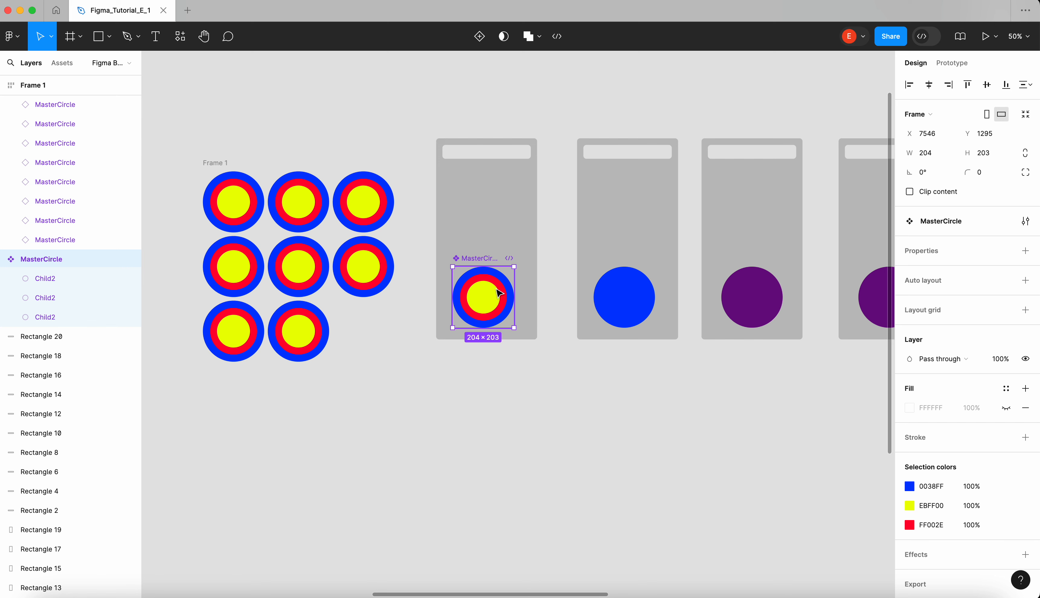
scroll(500, 294, "up", 3)
scroll(499, 293, "left", 3)
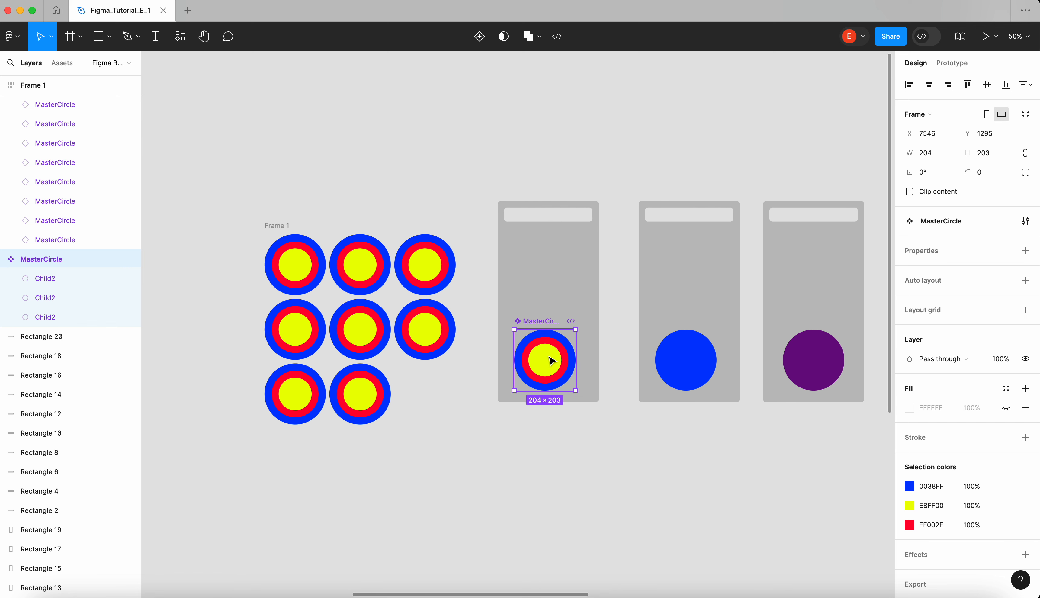
left_click_drag(549, 366, 379, 123)
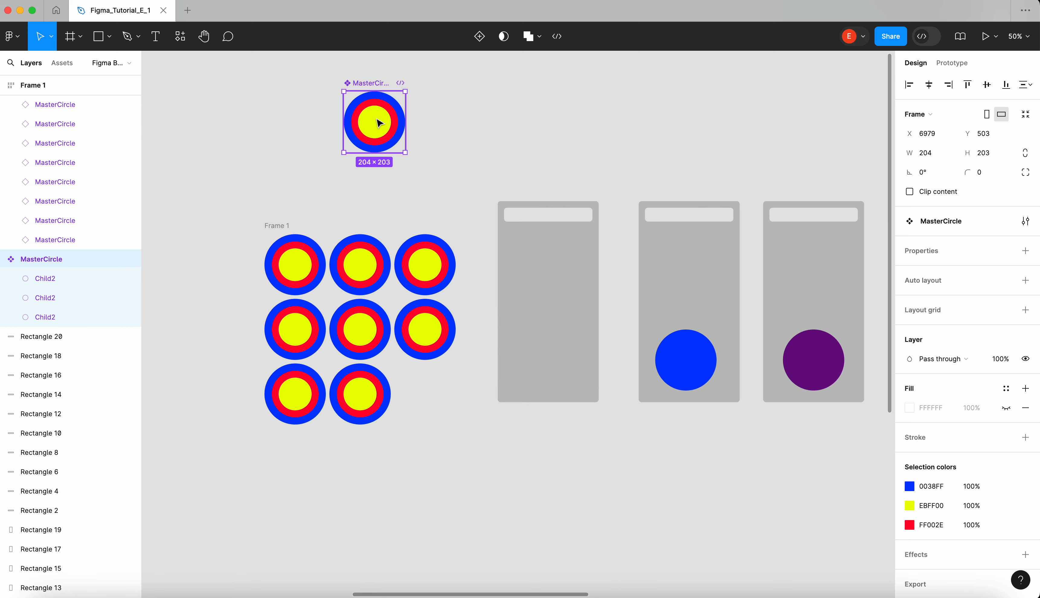
left_click(506, 149)
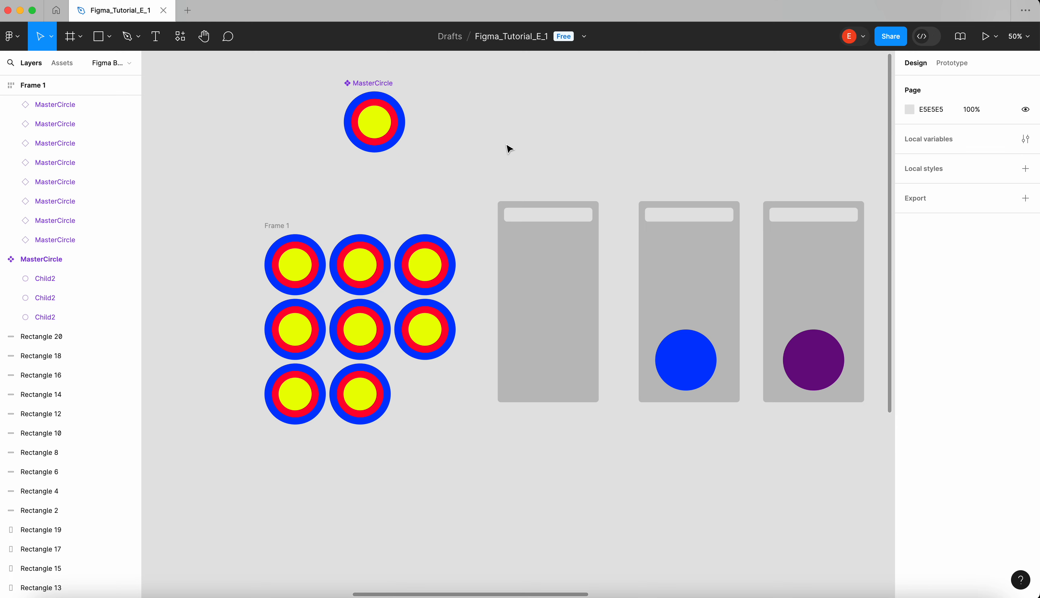
Draw a rectangle just beneath the first grey card and adjust it to about 307 × 156
scroll(508, 148, "left", 2)
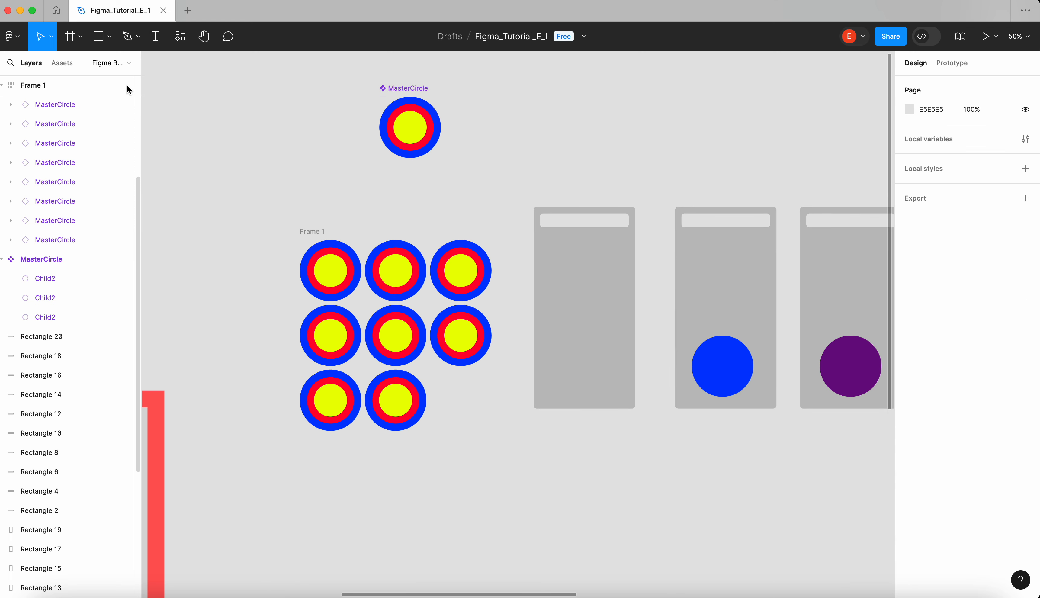
left_click(109, 36)
left_click(108, 67)
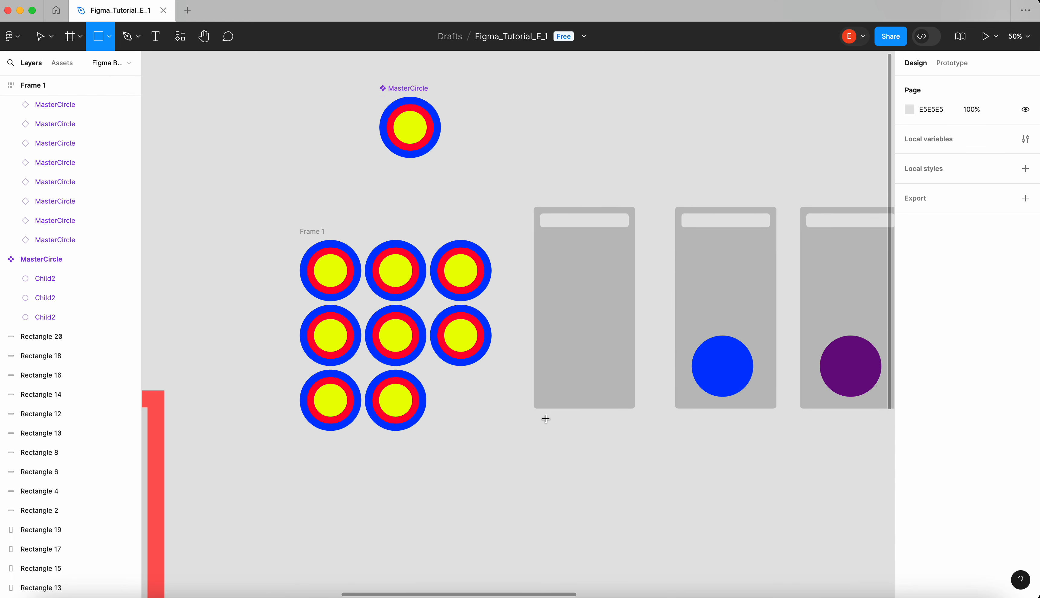
left_click_drag(538, 439, 636, 482)
scroll(636, 481, "up", 5)
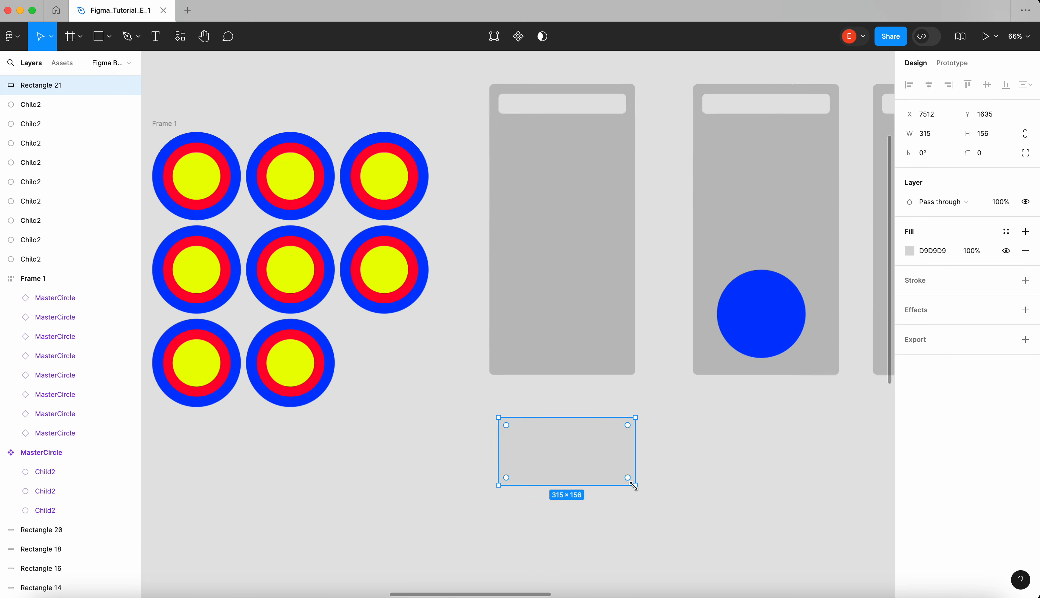
mouse_move(676, 351)
left_mouse_down()
mouse_move(653, 350)
mouse_move(669, 349)
left_mouse_up()
left_click_drag(625, 378, 611, 324)
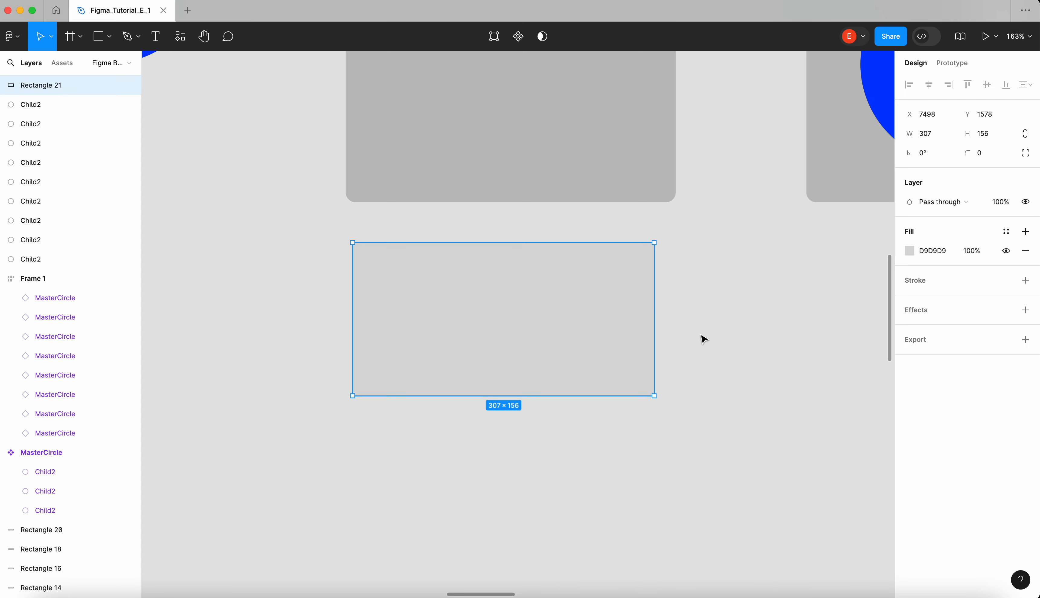
left_click(704, 339)
left_click(120, 37)
left_click(110, 37)
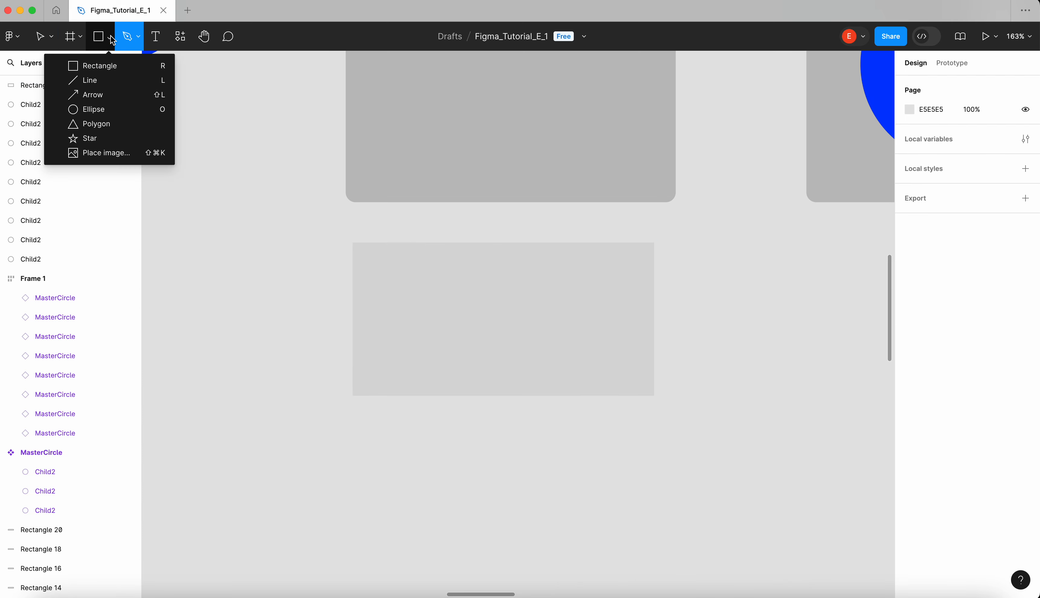
left_click(112, 67)
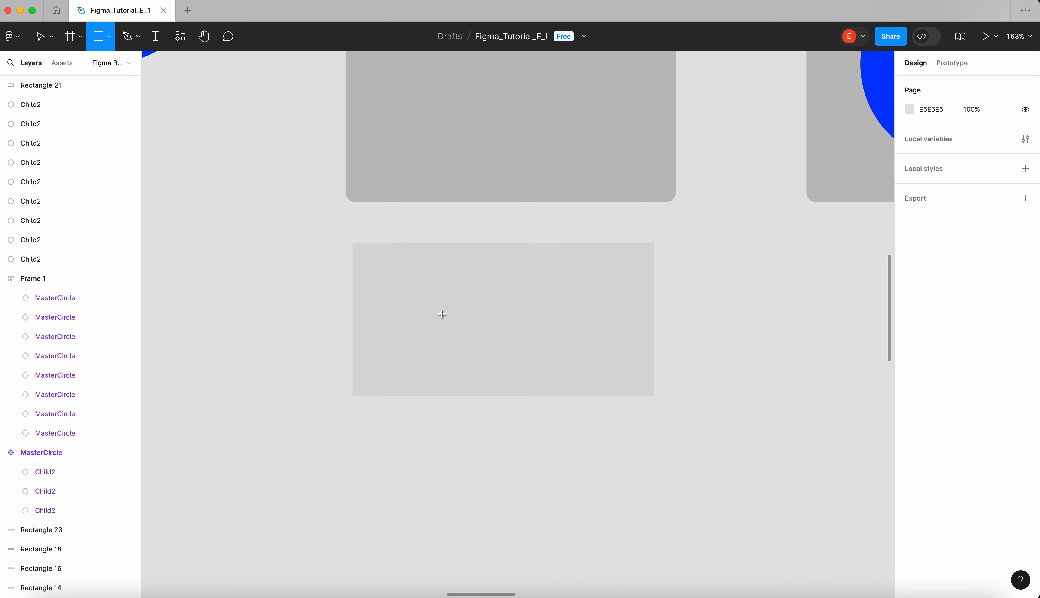
key("v")
Duplicate the new rectangle and shrink the copy to about 164 × 136, inset within the left part of the original
left_click(464, 326)
key("super+d")
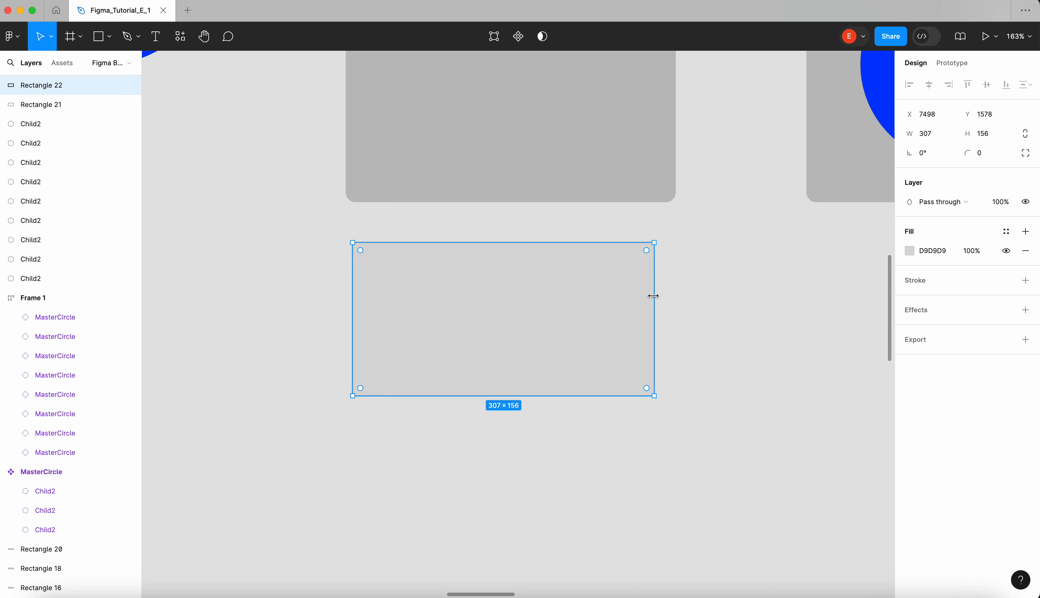
left_click_drag(654, 294, 531, 296)
left_click_drag(488, 240, 487, 250)
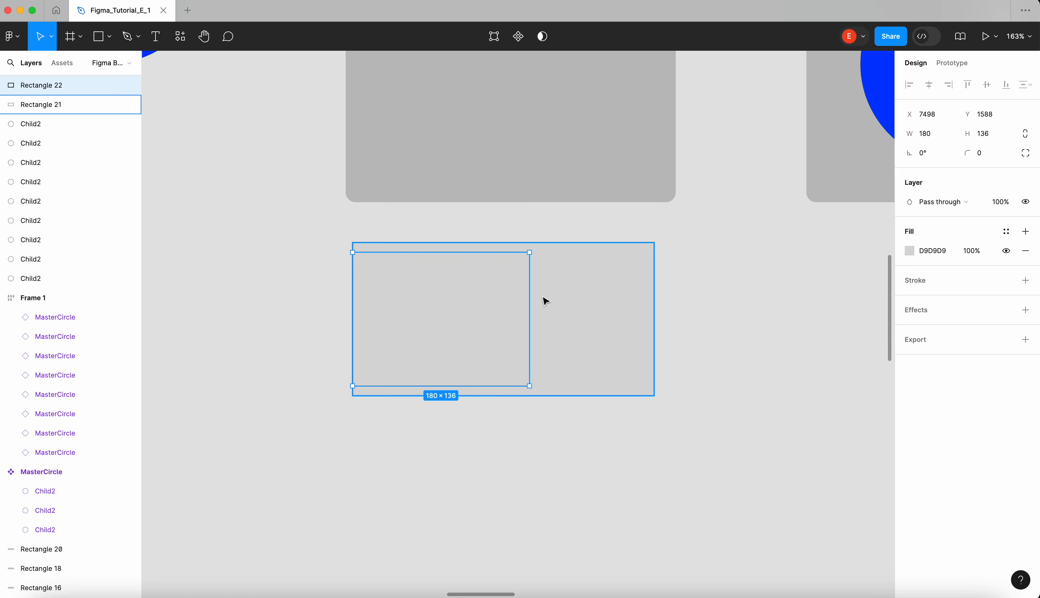
left_click_drag(355, 303, 369, 304)
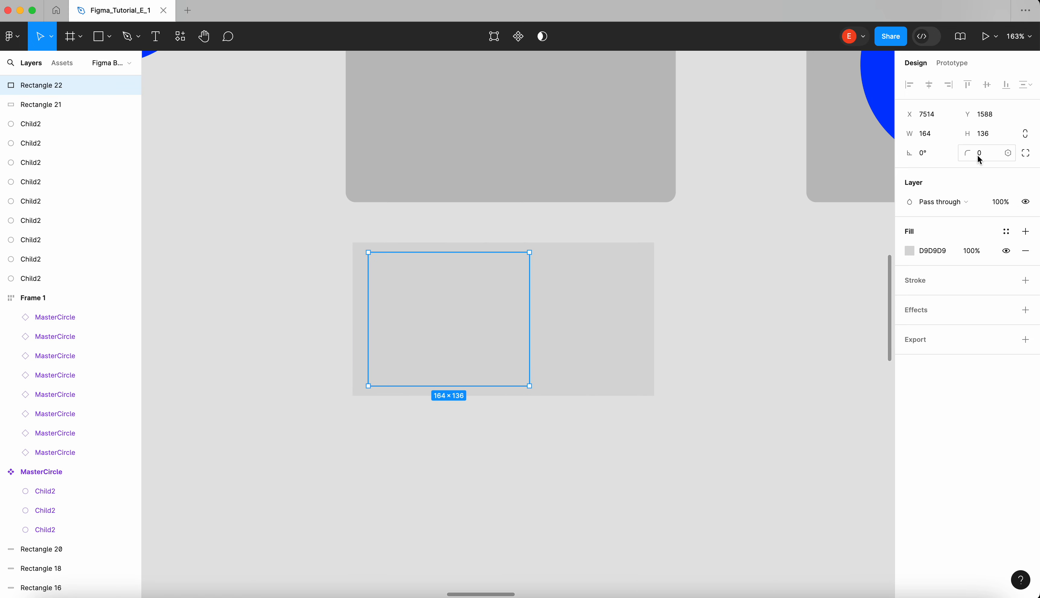
Give the inner rectangle a corner radius of 4 and fill it with the darker grey B5B5B5
left_click(990, 158)
left_click(910, 251)
left_click_drag(778, 322, 733, 331)
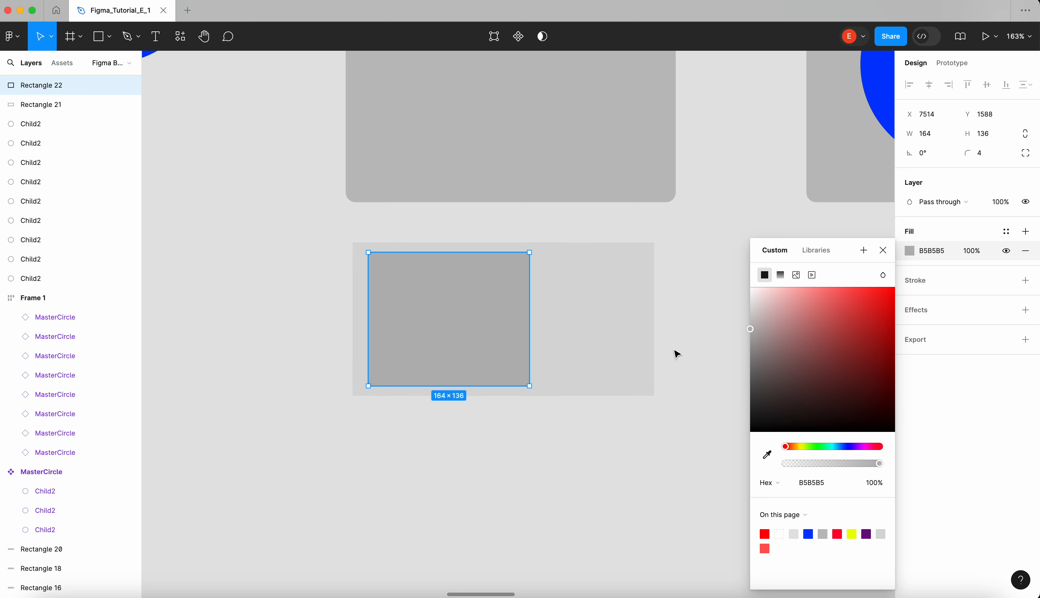
left_click(677, 355)
Add a text box of about 136 × 33 below the rectangles reading "This is the image title"
left_click(155, 36)
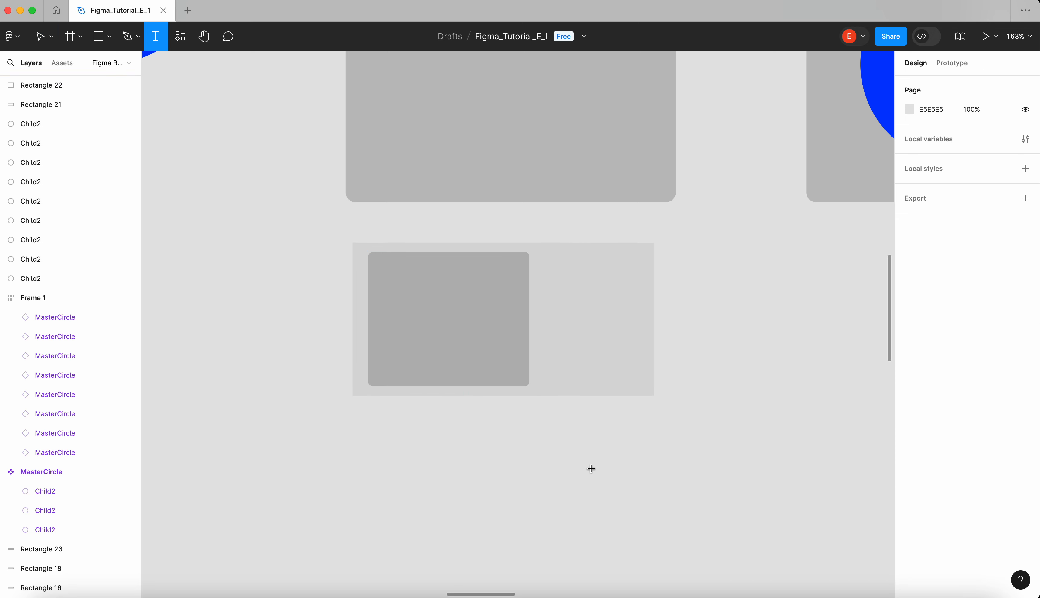
left_click_drag(572, 465, 709, 500)
scroll(709, 499, "down", 2)
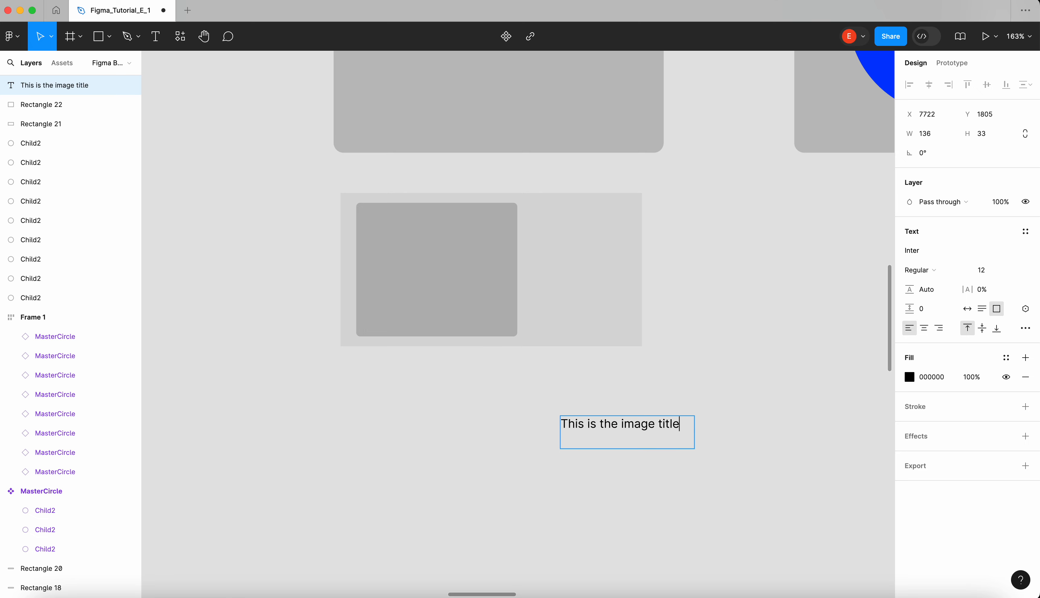
Format the image title text as Bold at size 20
key("super+a")
left_click(934, 266)
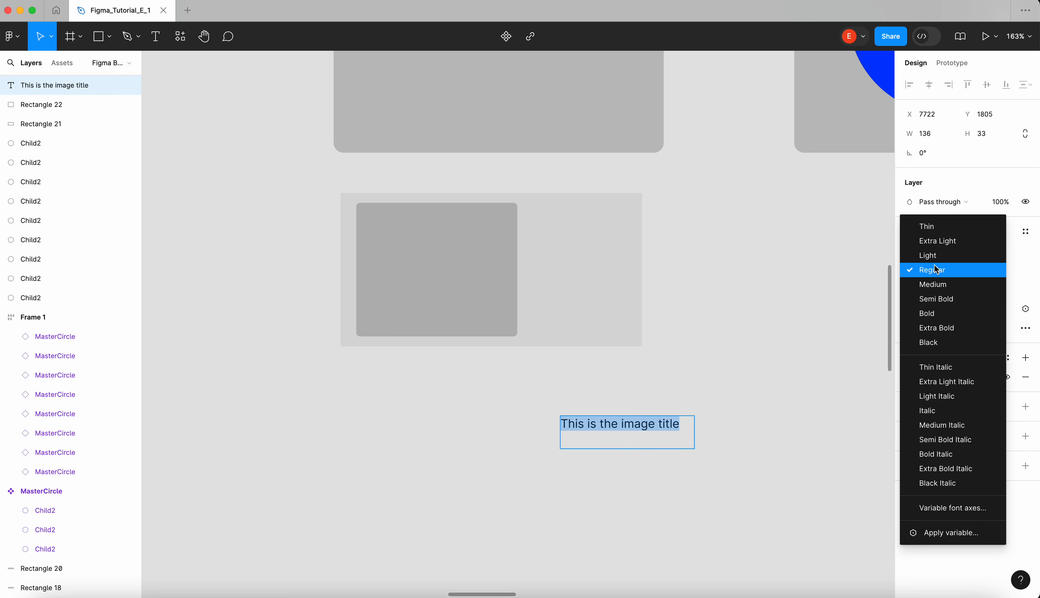
left_click(940, 315)
left_click(995, 273)
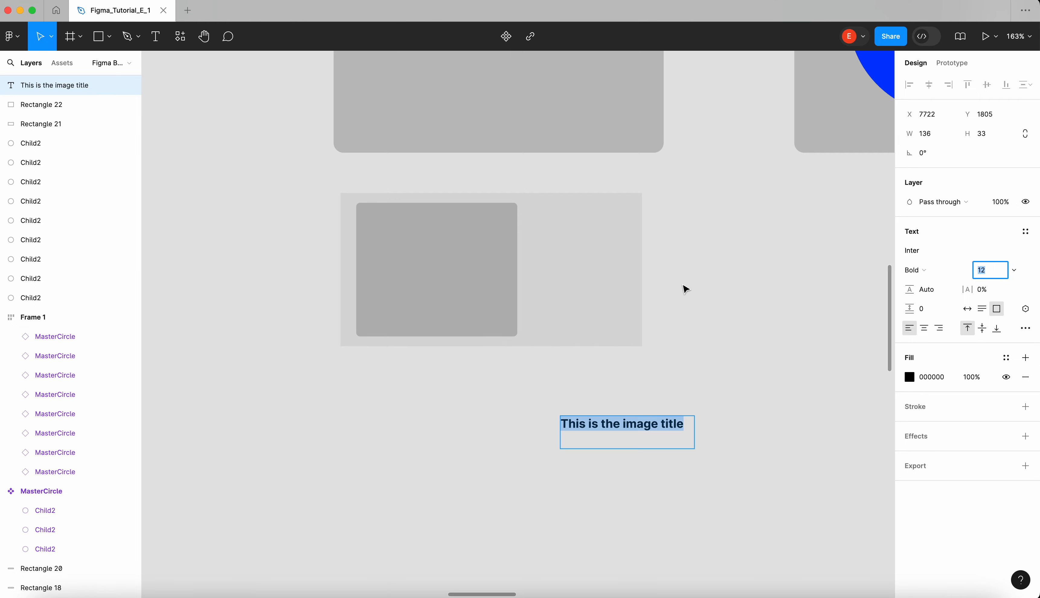
scroll(686, 289, "down", 5)
scroll(685, 290, "up", 3)
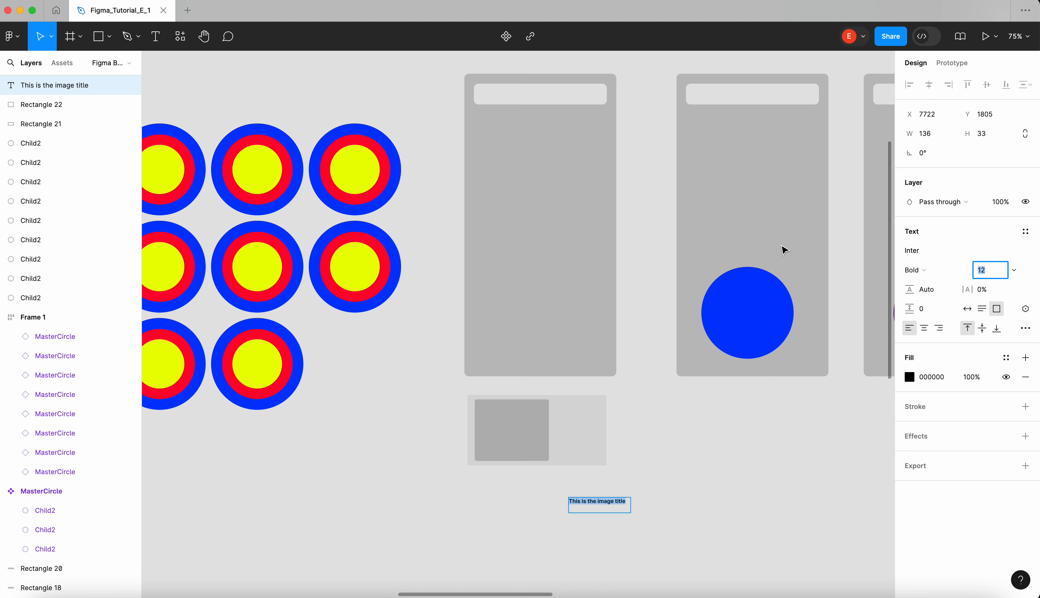
type("20")
key("Return")
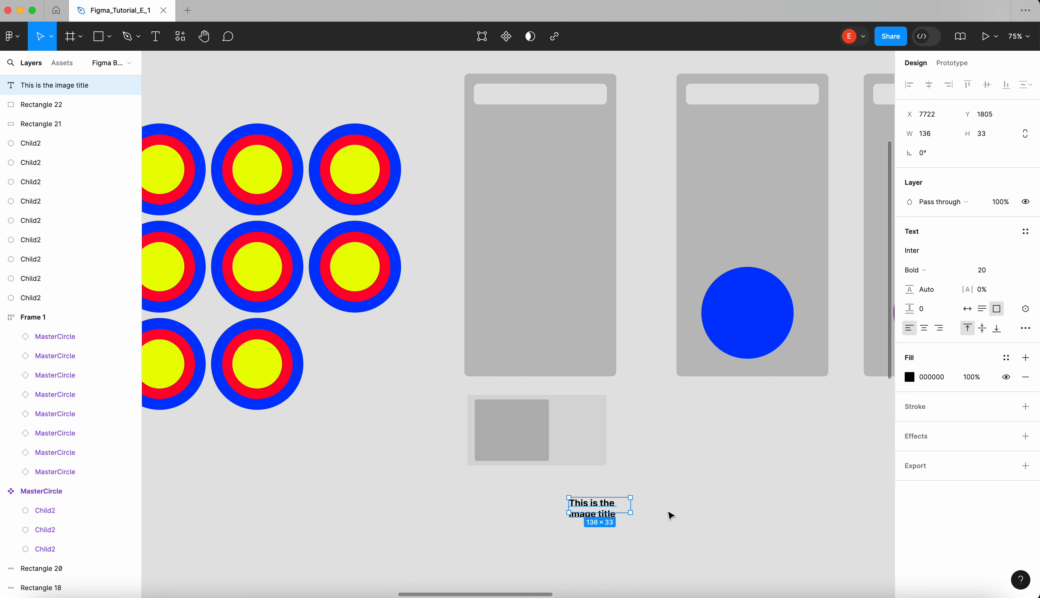
Move the title into the upper right of the light rectangle and resize its text box to about 127 × 47
left_click_drag(632, 510, 611, 417)
scroll(589, 418, "up", 5)
left_click(597, 481)
left_click(601, 424)
scroll(612, 418, "up", 4)
scroll(616, 422, "down", 3)
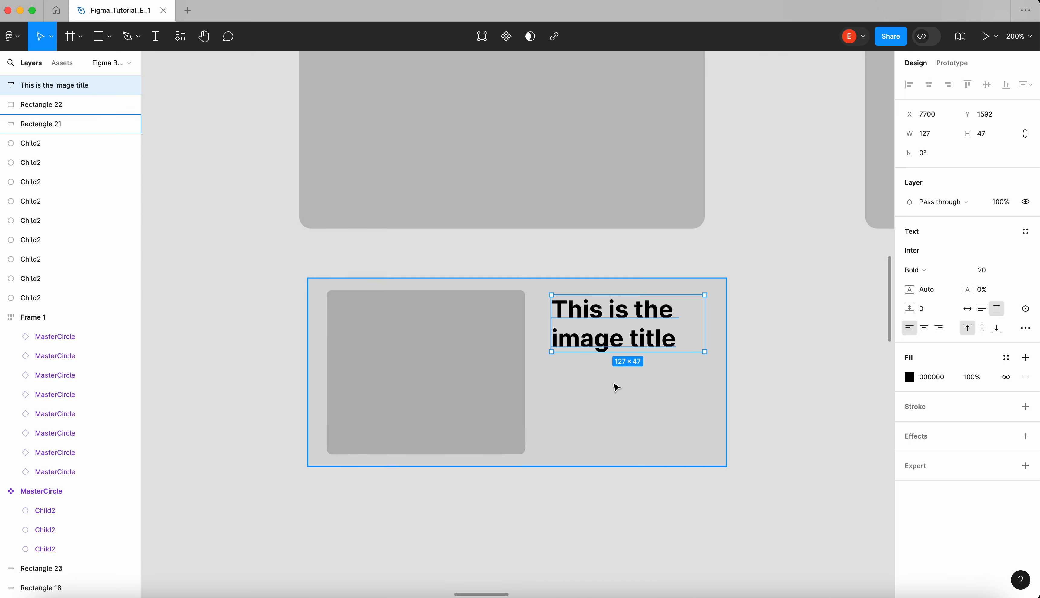
Duplicate the title text straight down inside the light rectangle, placing the copy at about Y 1656
left_click_drag(602, 322, 601, 398)
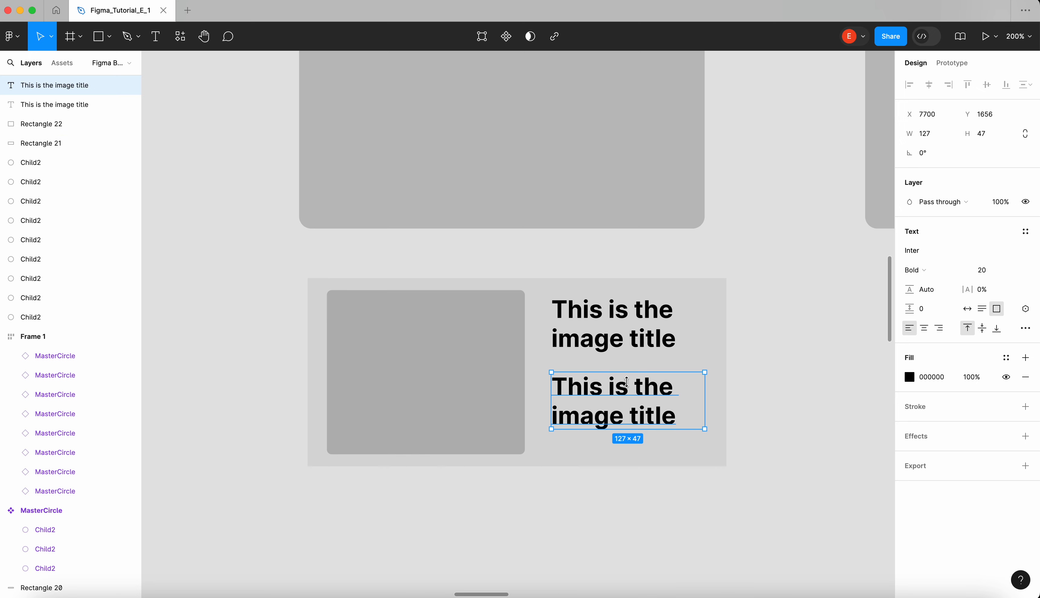
key("ctrl+z")
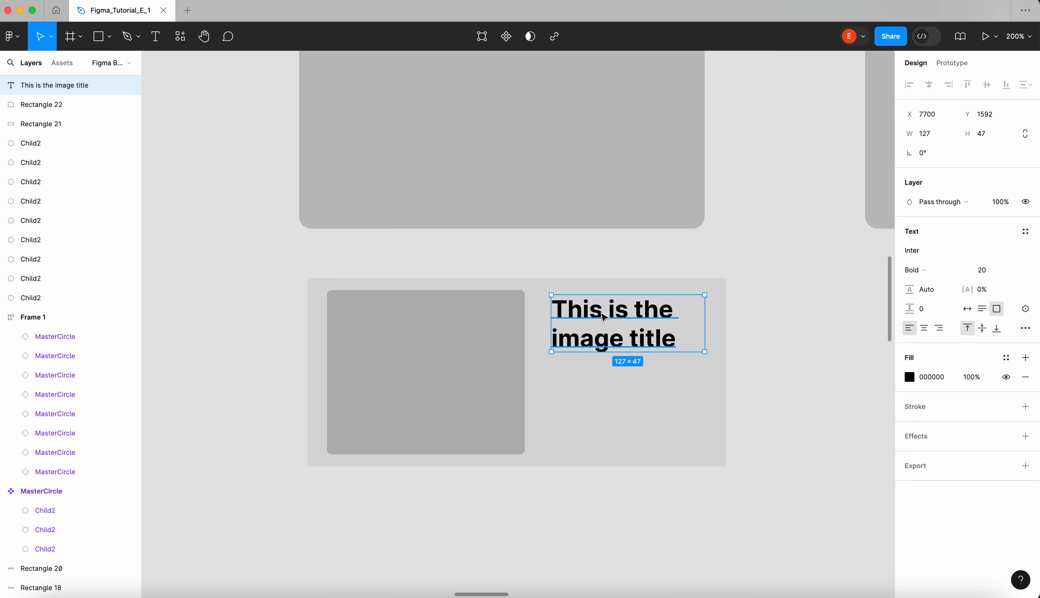
left_click_drag(604, 318, 596, 401)
key("ctrl+z")
Format the lower copy of the title as Regular at size 16
left_click(999, 273)
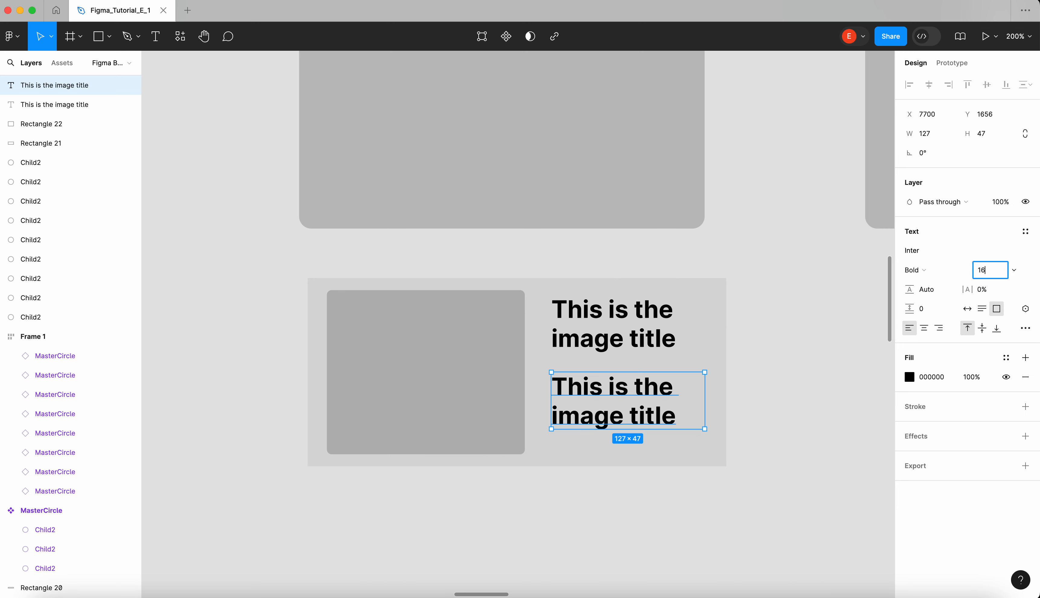
type("16")
left_click(921, 270)
left_click(948, 226)
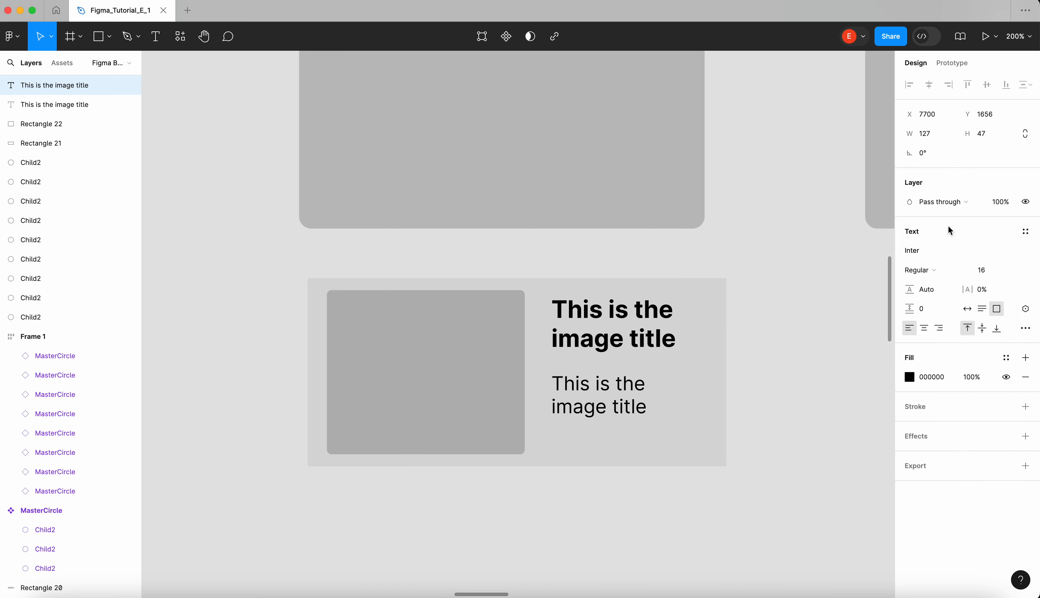
left_click(766, 465)
Shrink the lower text box to about 88 × 37 so it fits closely around its text
scroll(767, 466, "down", 3)
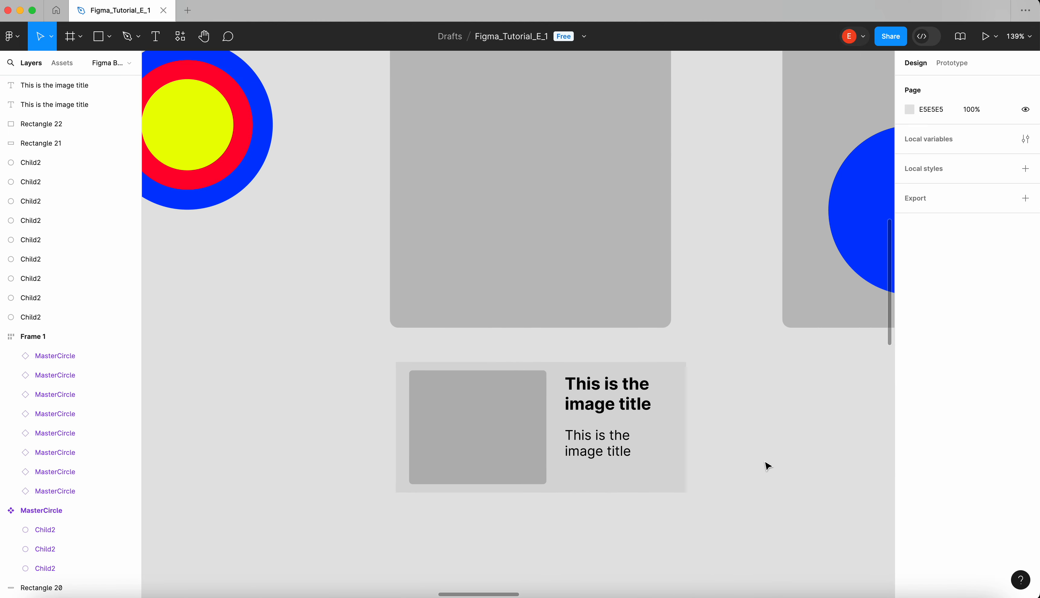
scroll(599, 438, "up", 5)
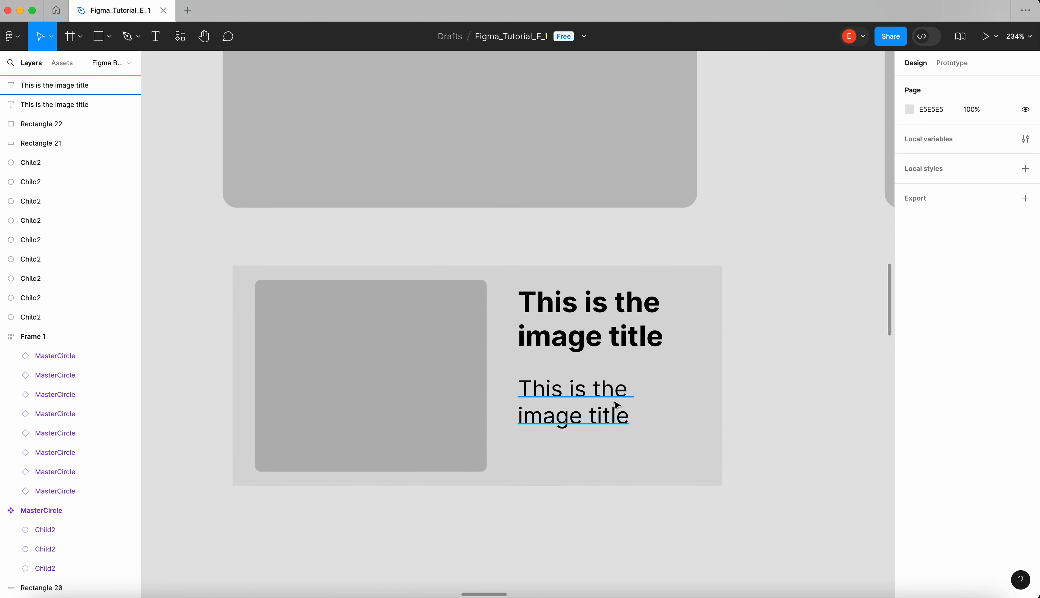
left_click(617, 405)
left_click_drag(697, 398, 644, 397)
scroll(642, 401, "down", 2)
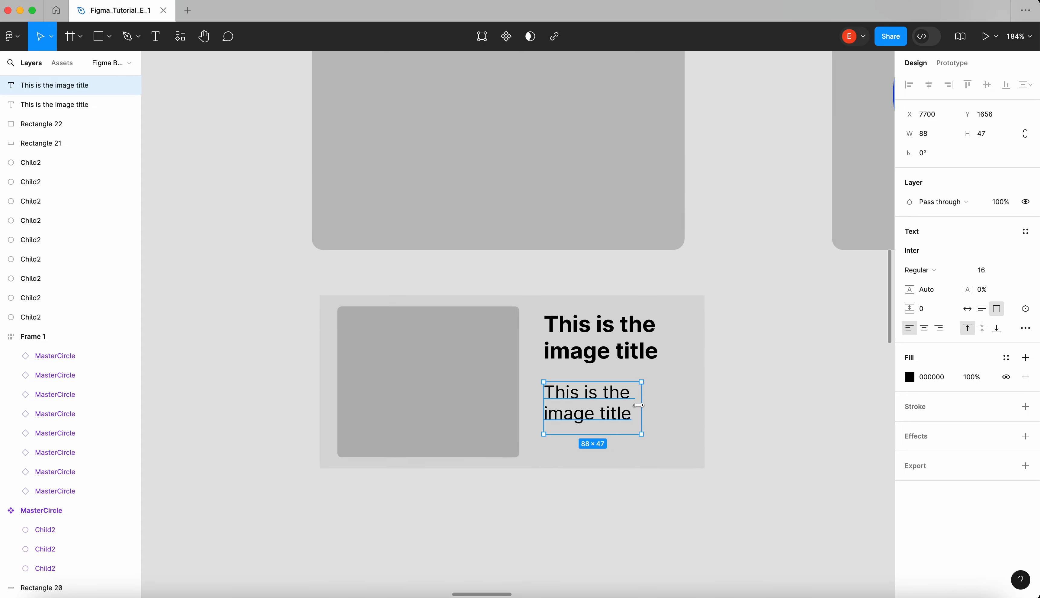
scroll(638, 405, "down", 5)
scroll(639, 407, "up", 5)
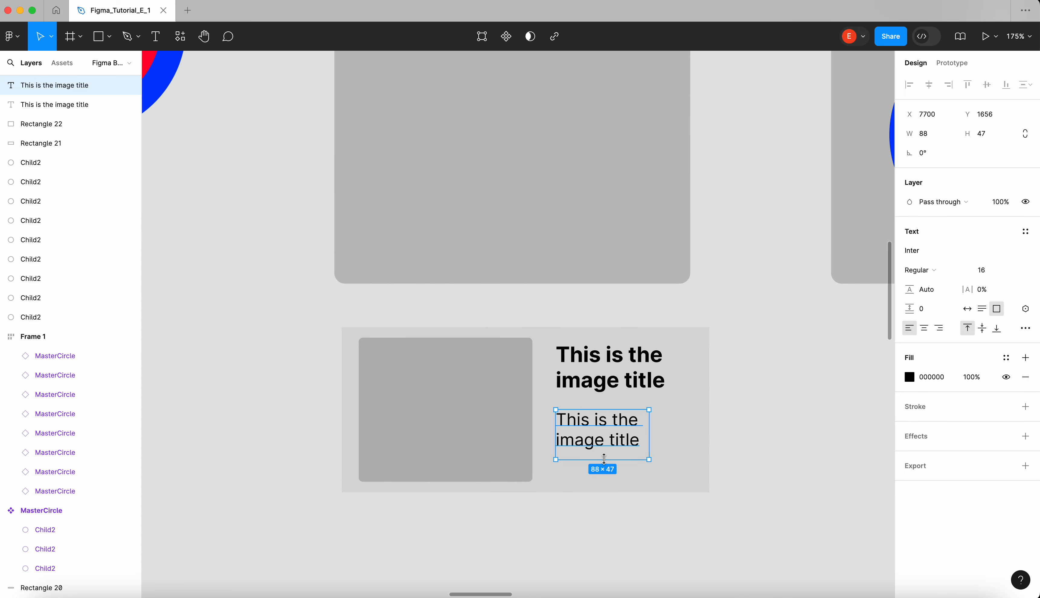
left_click_drag(604, 459, 605, 437)
scroll(604, 446, "up", 3)
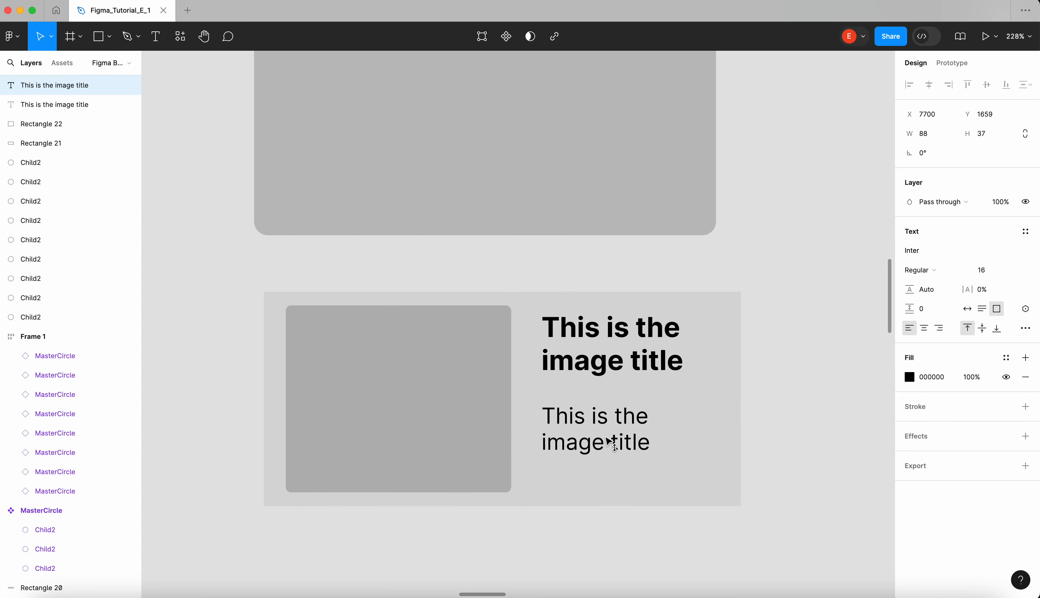
Wrap the bold title and the regular text below it in an auto layout frame
scroll(611, 443, "down", 5)
left_click(690, 338)
scroll(691, 339, "up", 4)
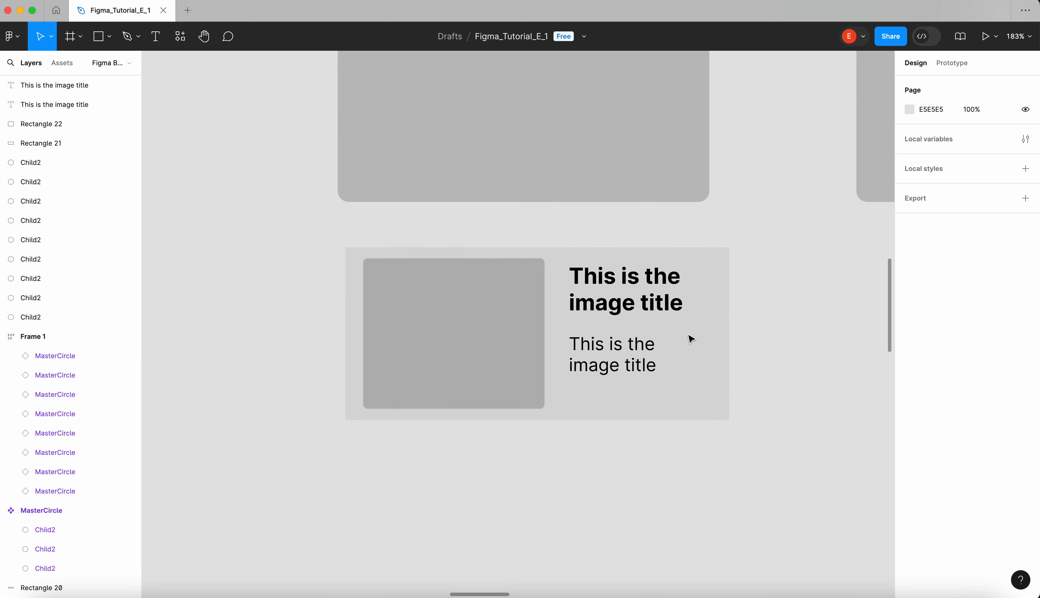
scroll(691, 339, "up", 2)
scroll(516, 272, "up", 3)
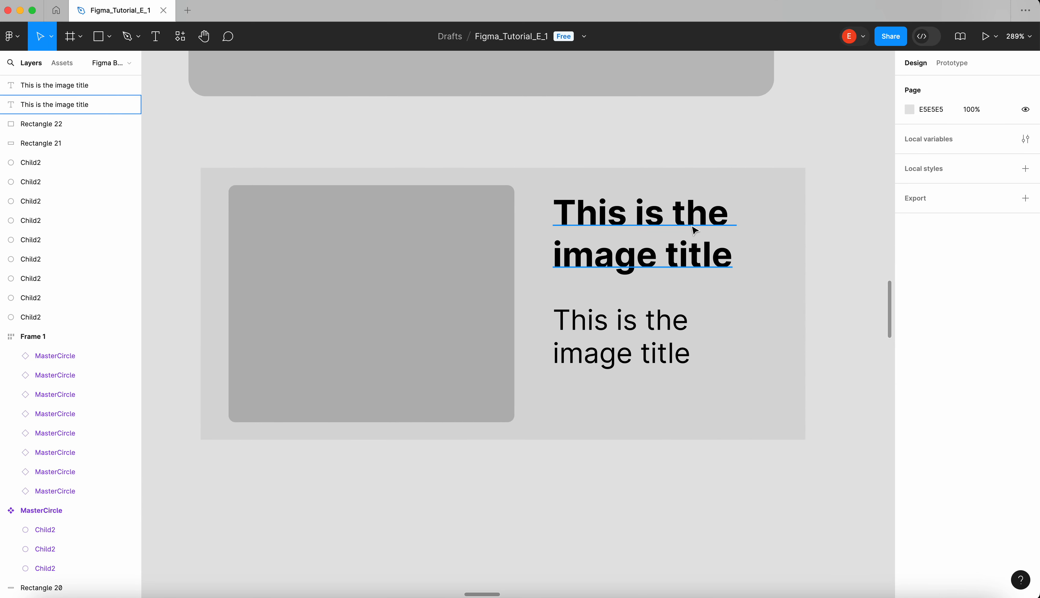
left_click(695, 230)
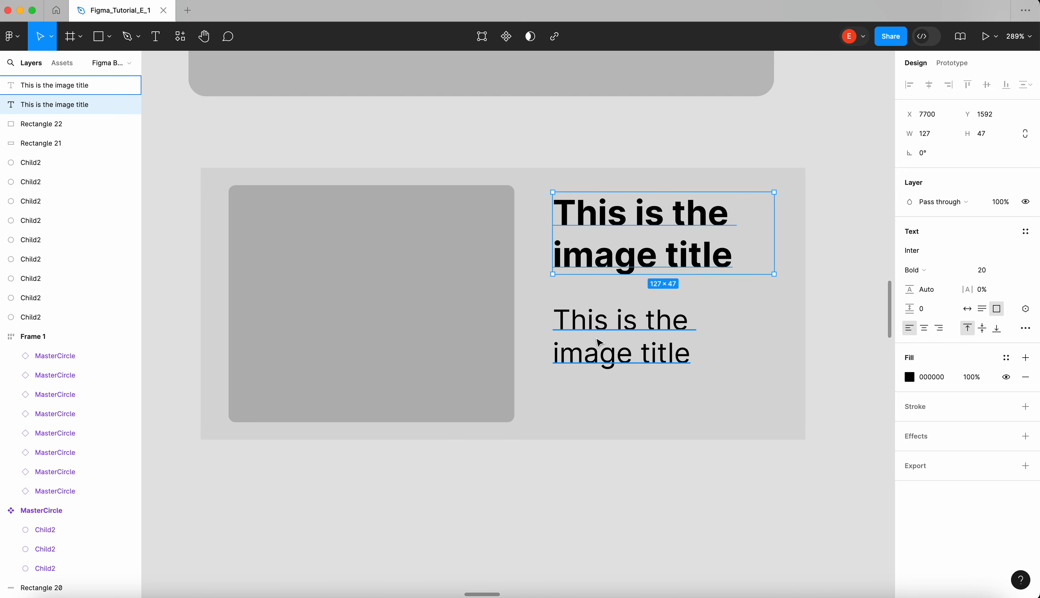
left_click(647, 326, "shift")
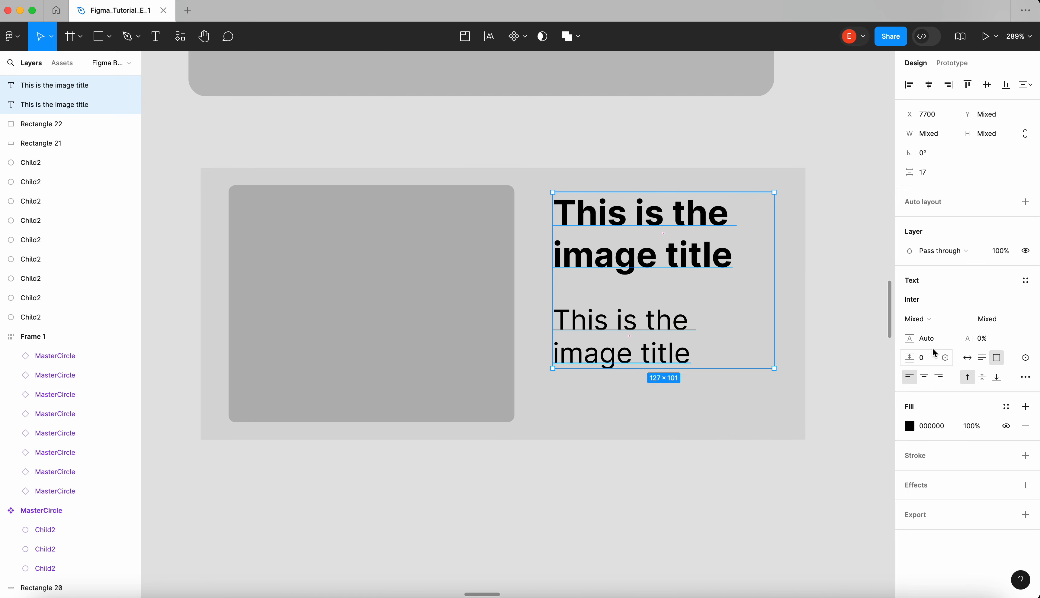
left_click(1026, 201)
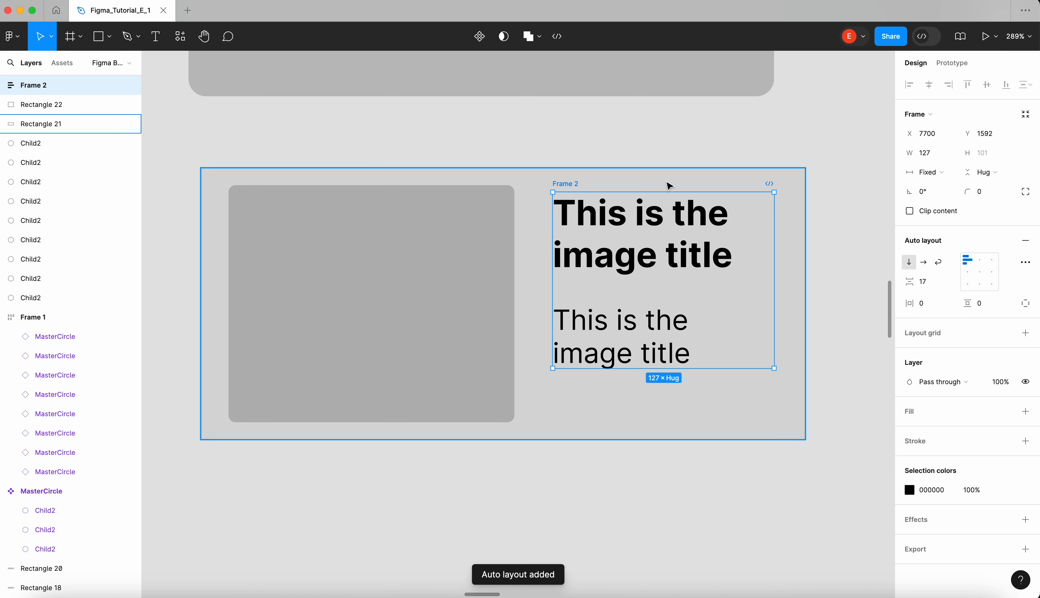
Rename the frame around the two texts as ImageTitleAndDesc
double_click(573, 184)
type("Ima")
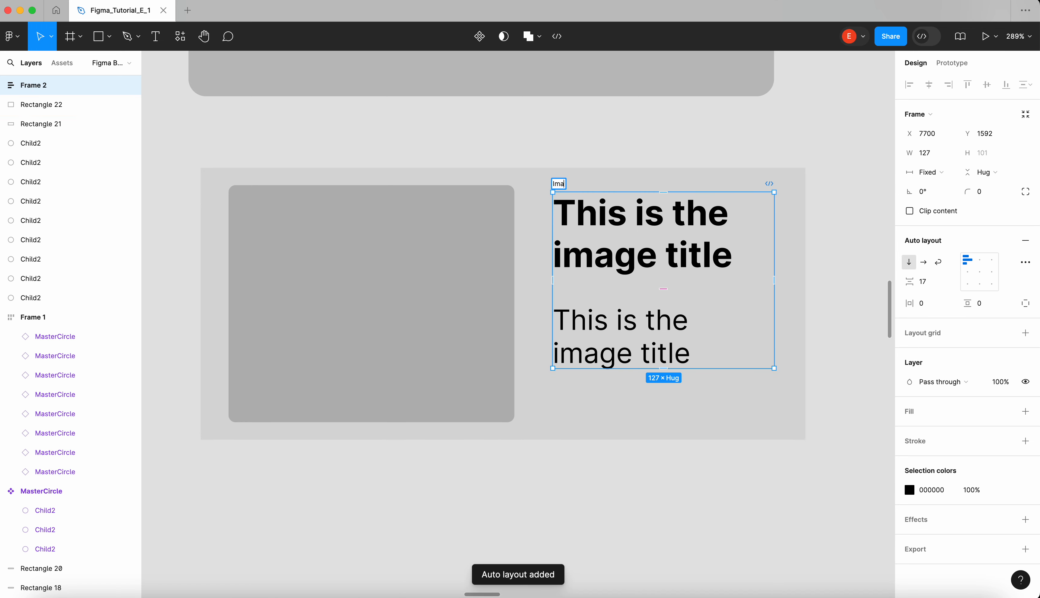
type("geTitleAndDesc")
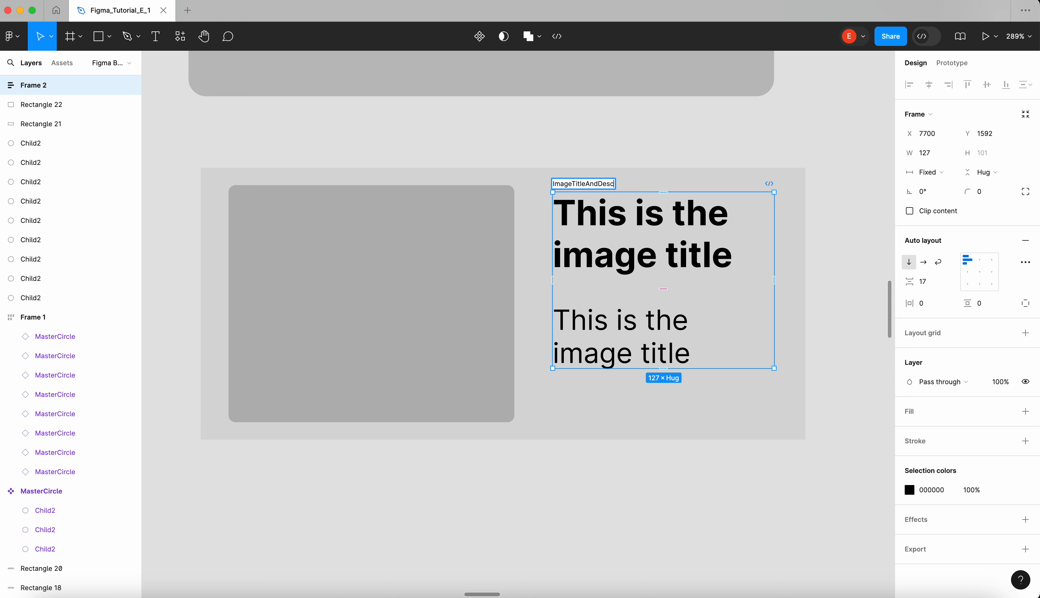
left_click(599, 146)
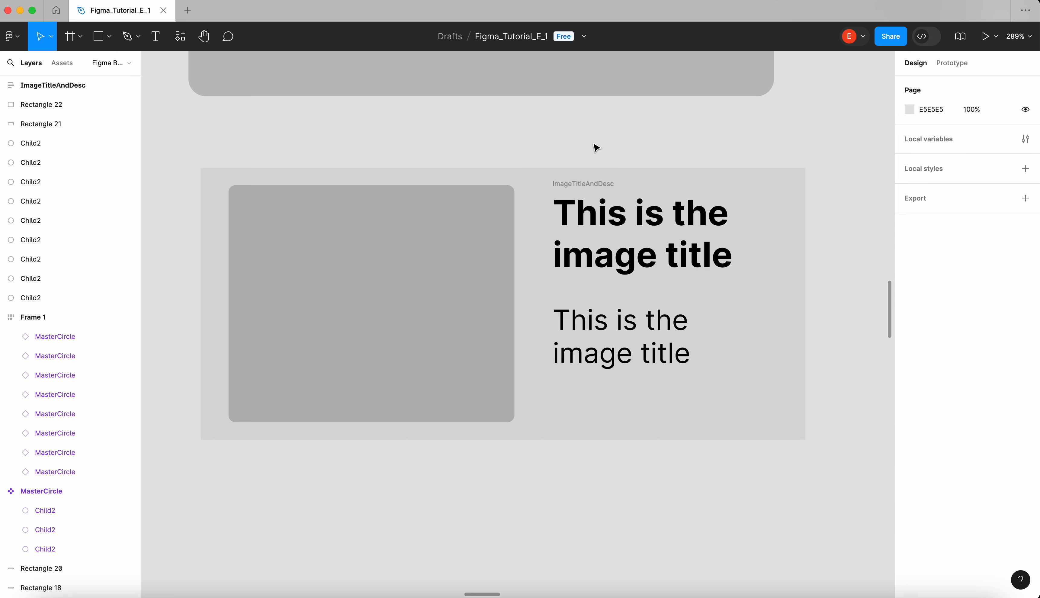
left_click(606, 188)
left_click(469, 223)
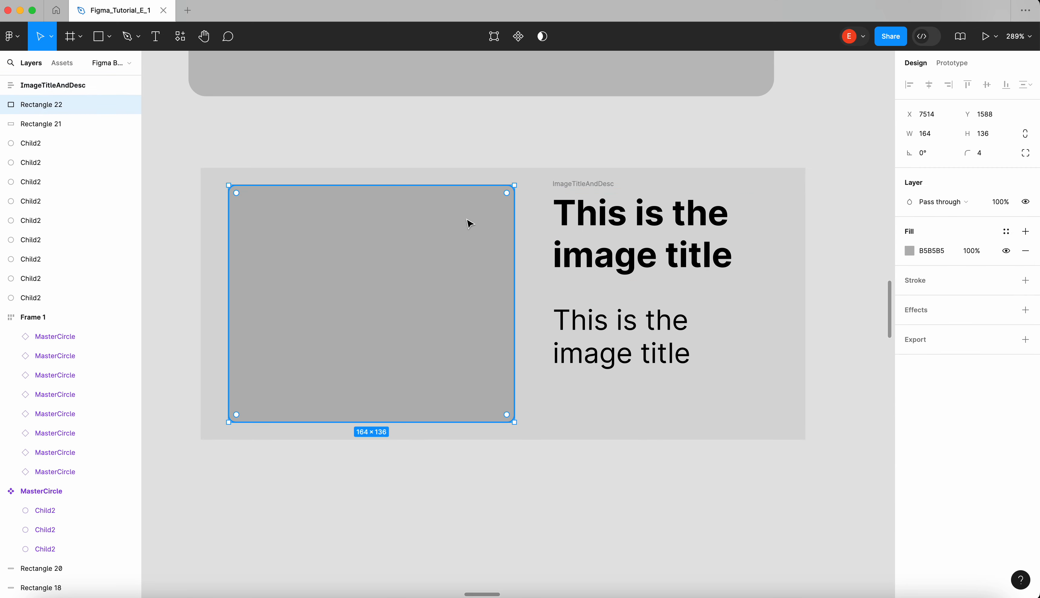
left_click(660, 130)
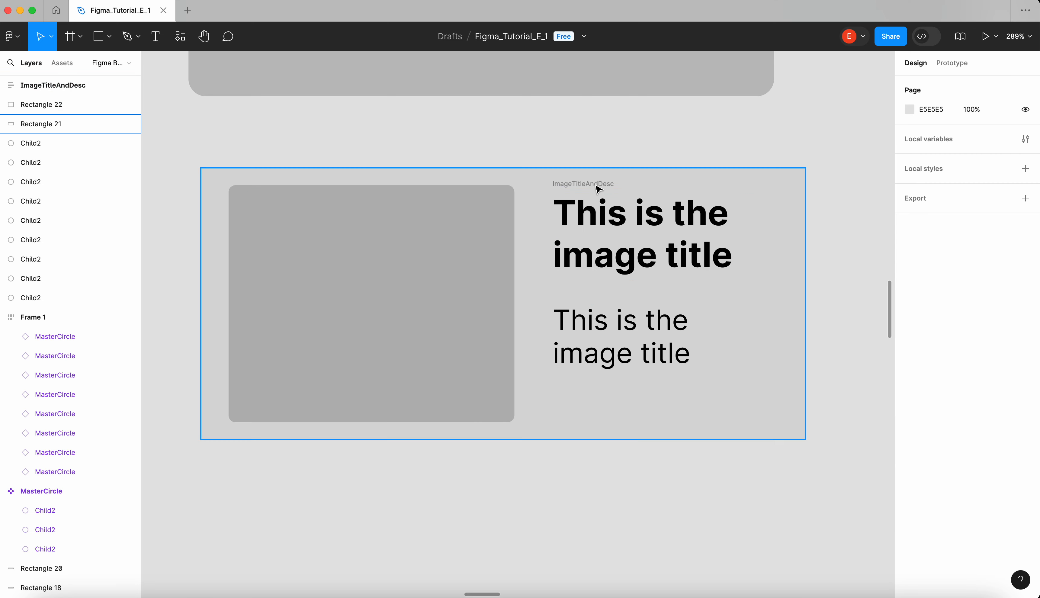
left_click(597, 185)
left_click(615, 164)
Examine how the grandparent, parent and children frames are nested around the red circles, and collapse the children layer
scroll(582, 235, "down", 10)
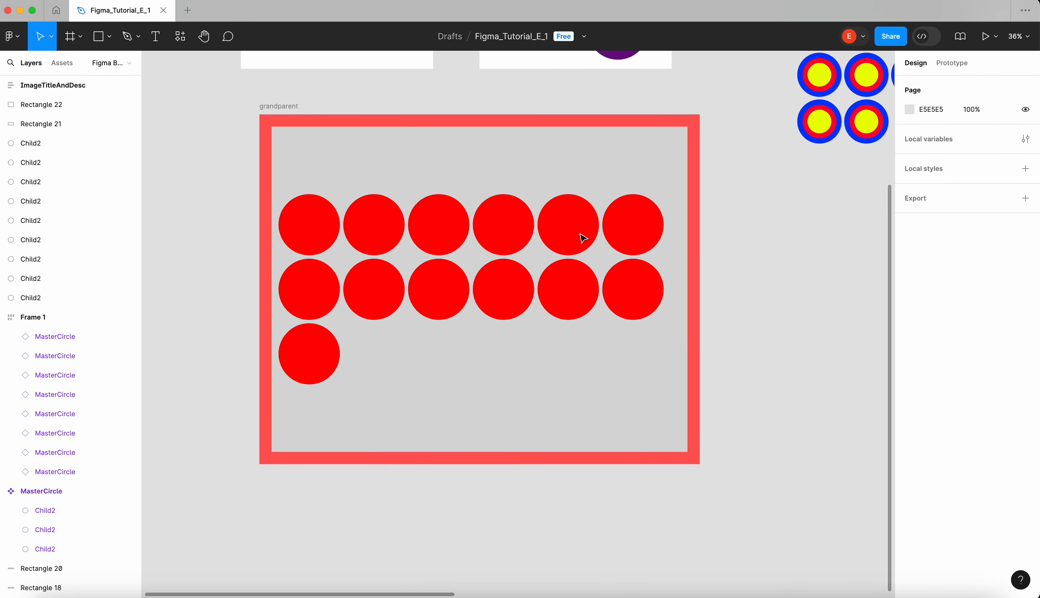
left_click(628, 161)
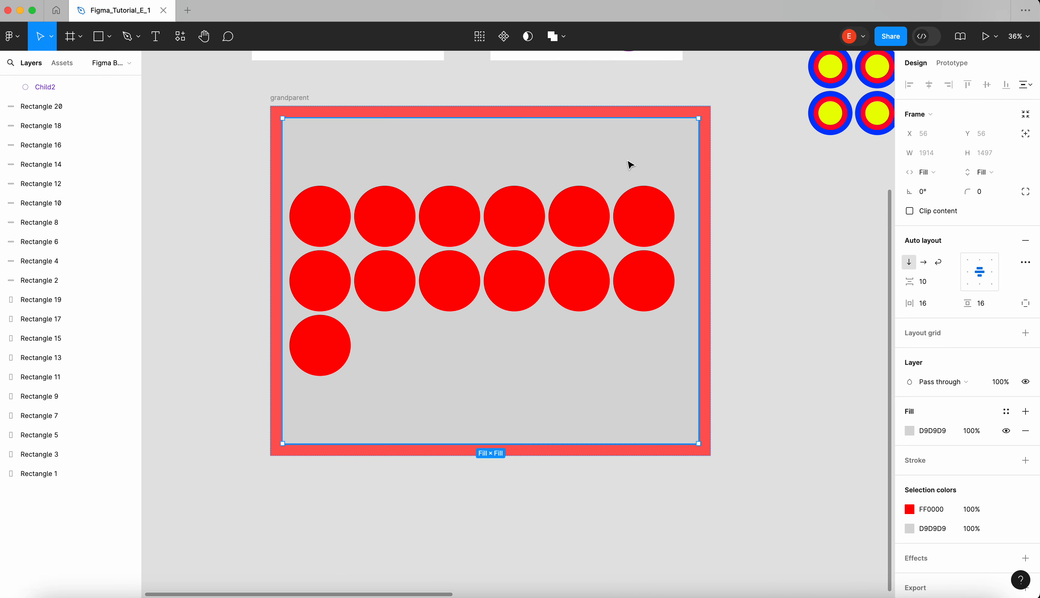
left_click(320, 91)
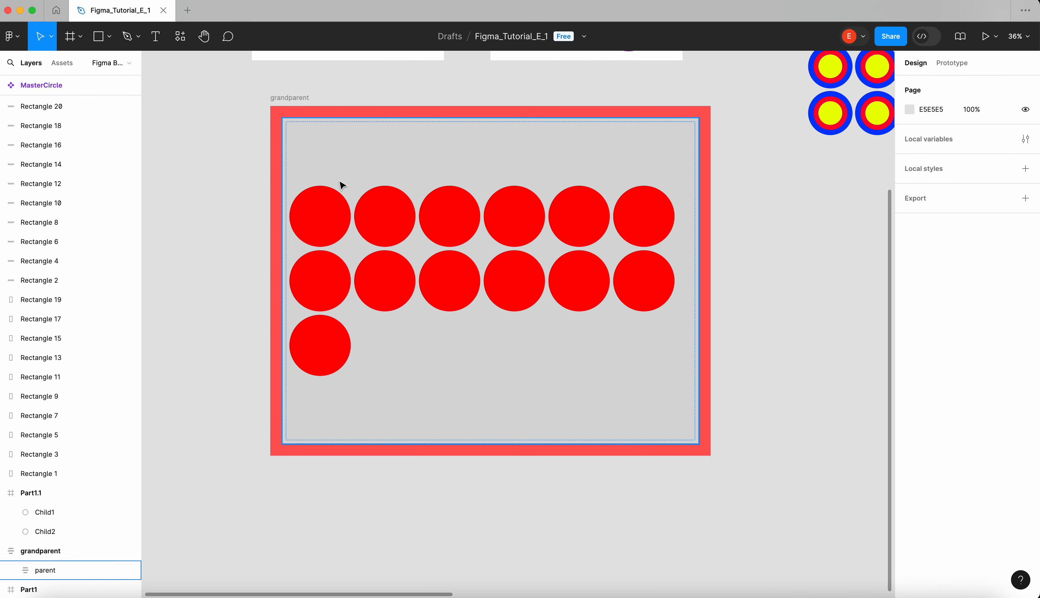
double_click(339, 186)
double_click(345, 210)
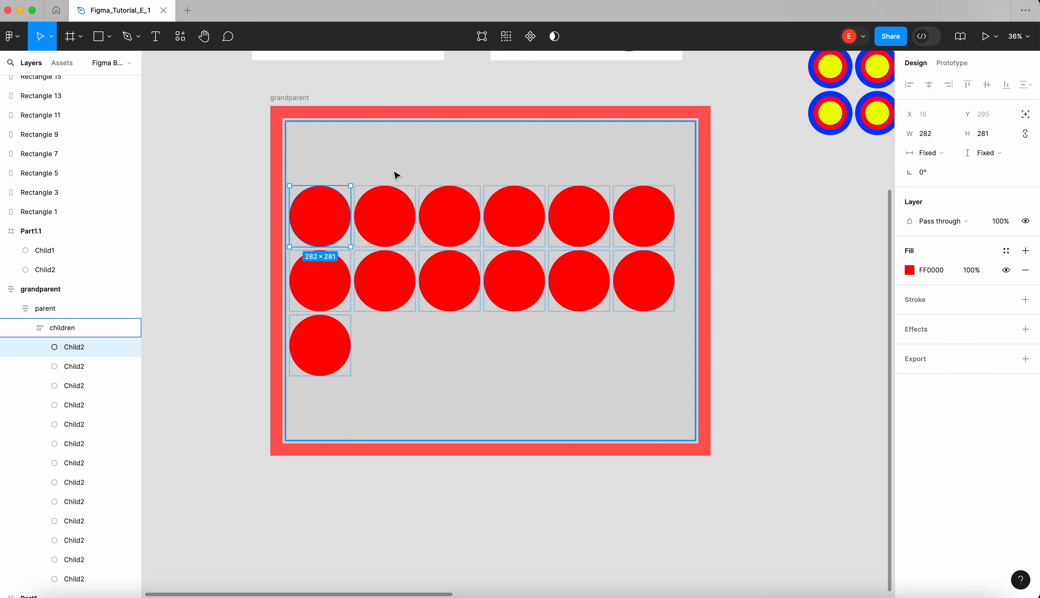
left_click(434, 114)
left_click(428, 127)
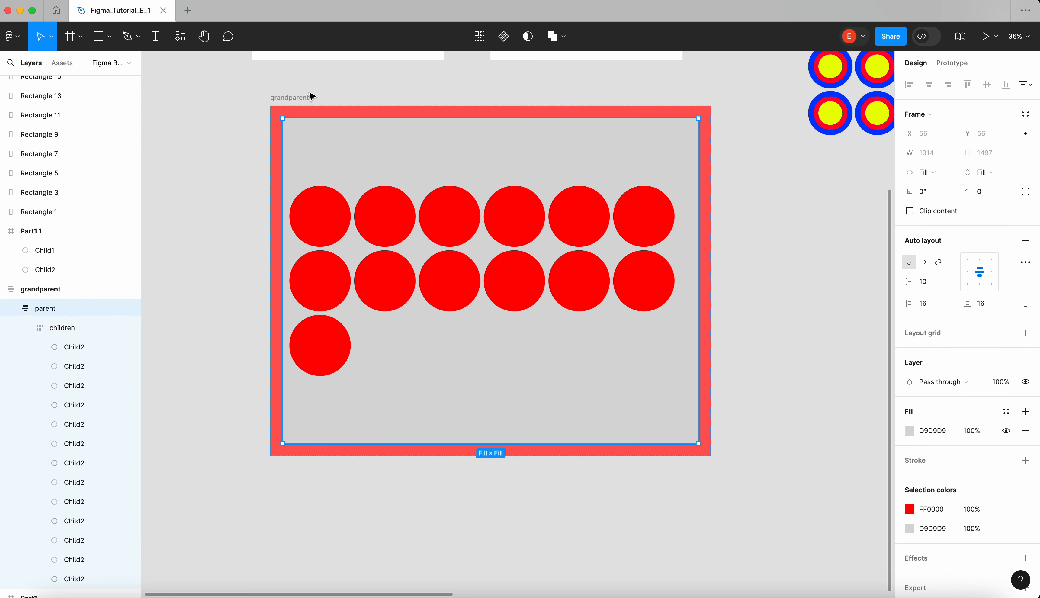
left_click(284, 99)
scroll(281, 103, "down", 5)
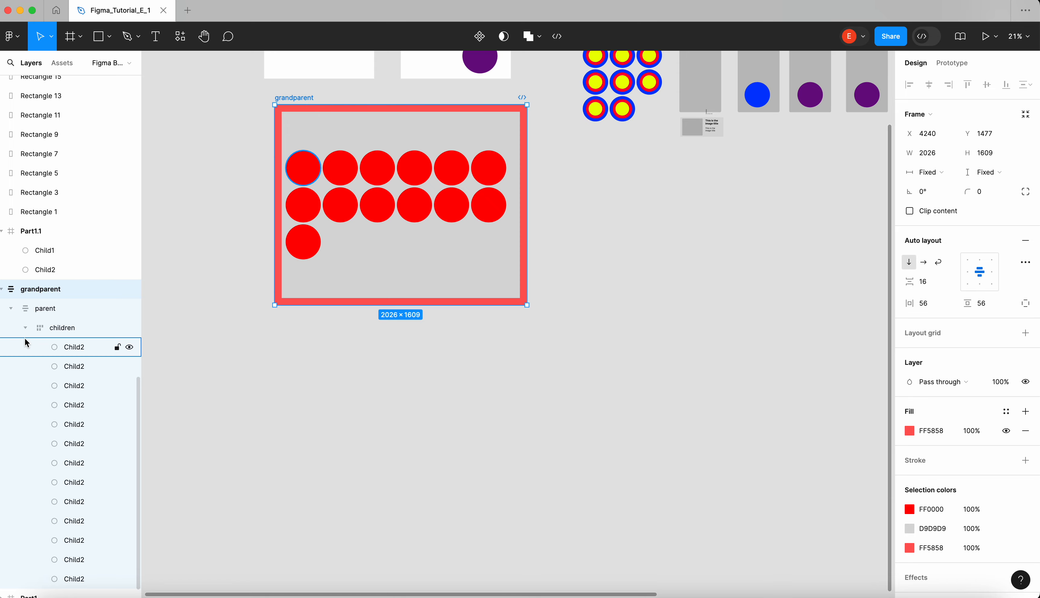
left_click(26, 328)
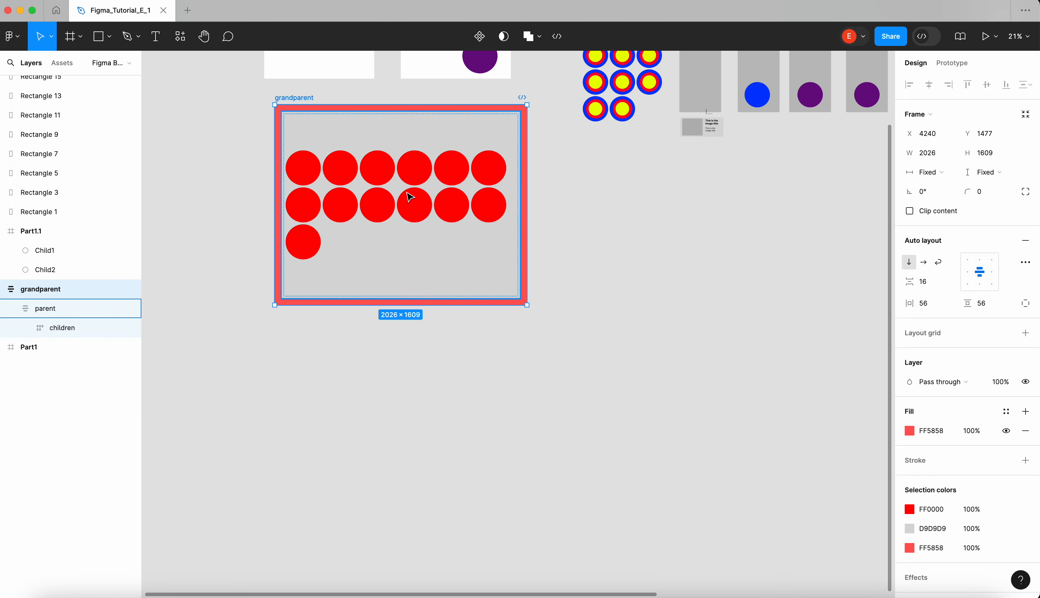
Move the card's light background rectangle down to about Y 1590 and the ImageTitleAndDesc frame down to Y 1611
scroll(411, 198, "up", 5)
scroll(499, 235, "up", 10)
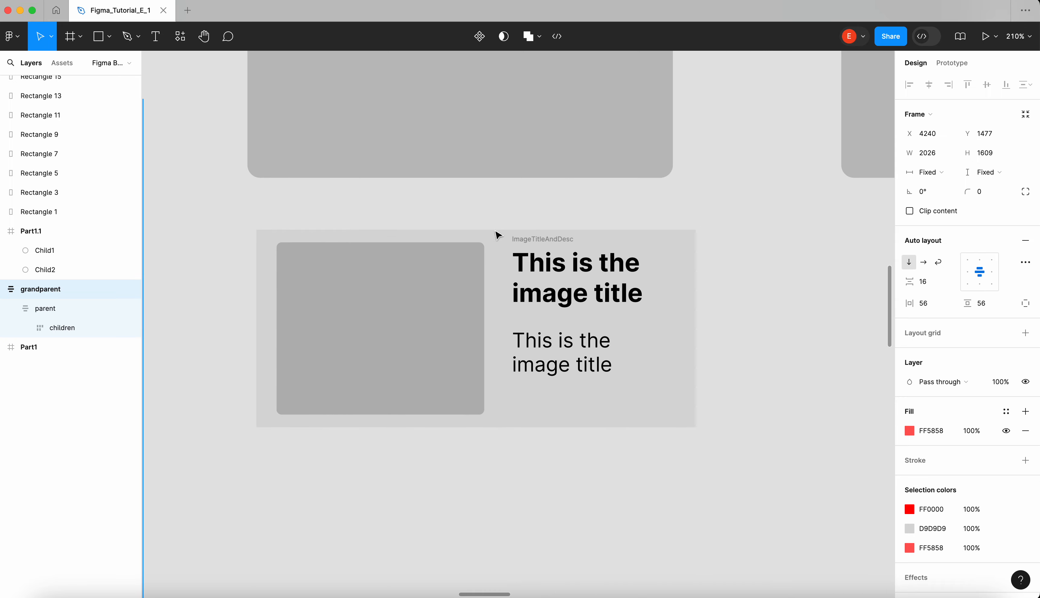
scroll(499, 236, "up", 3)
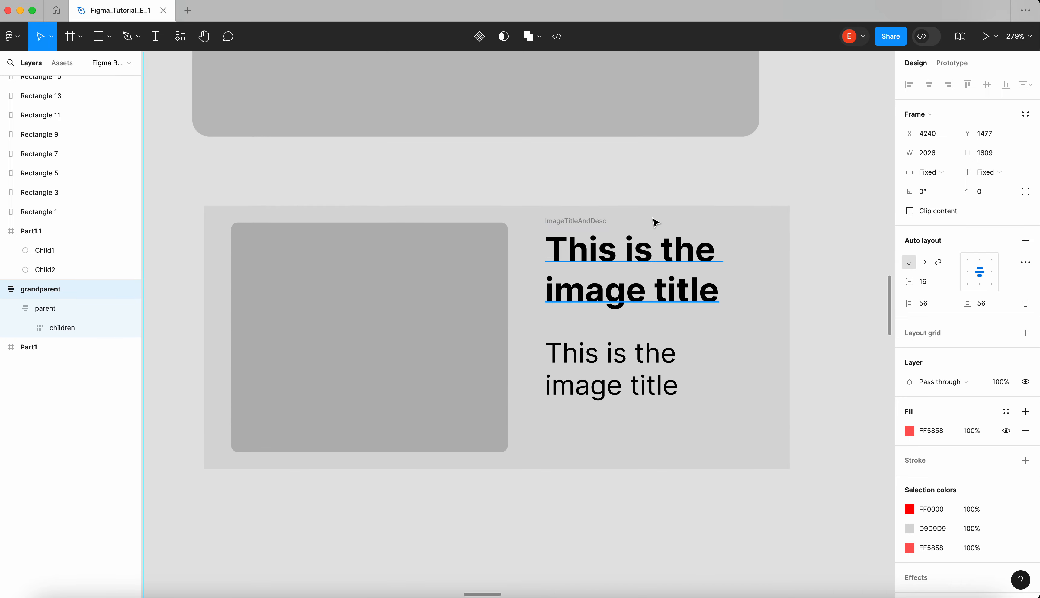
left_click(655, 223)
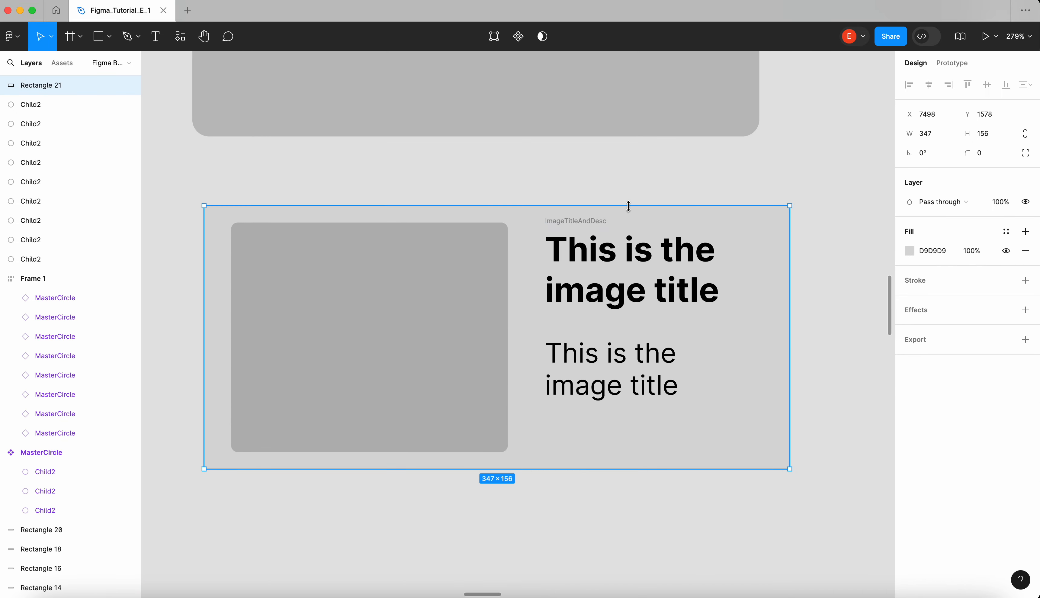
left_click(601, 161)
left_click(598, 242)
left_click_drag(586, 223, 584, 262)
scroll(583, 261, "down", 5)
scroll(583, 261, "left", 2)
scroll(583, 260, "up", 1)
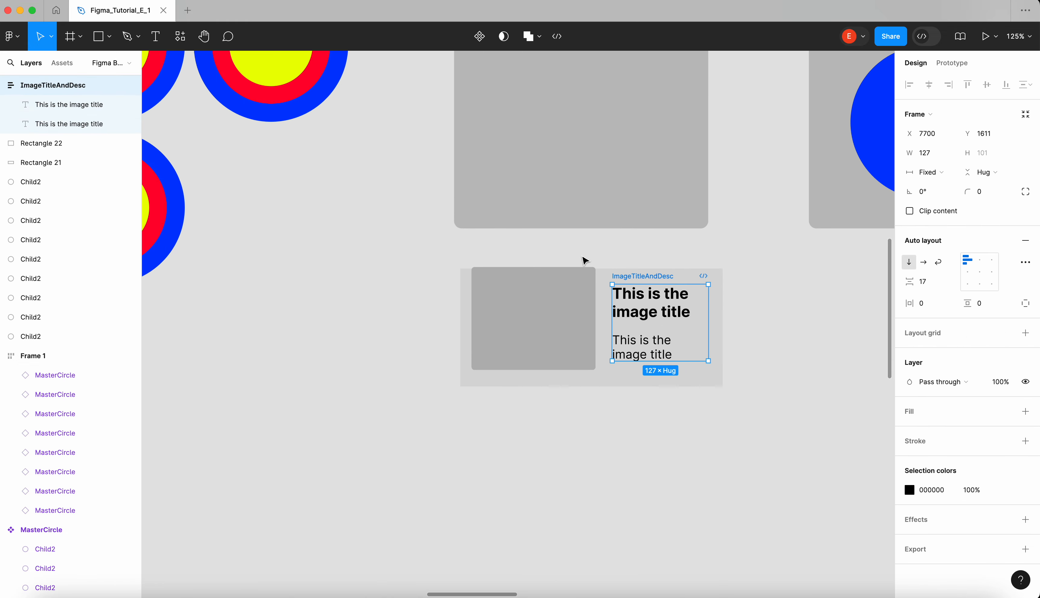
Set the vertical spacing between the texts in ImageTitleAndDesc to 16
scroll(774, 306, "up", 5)
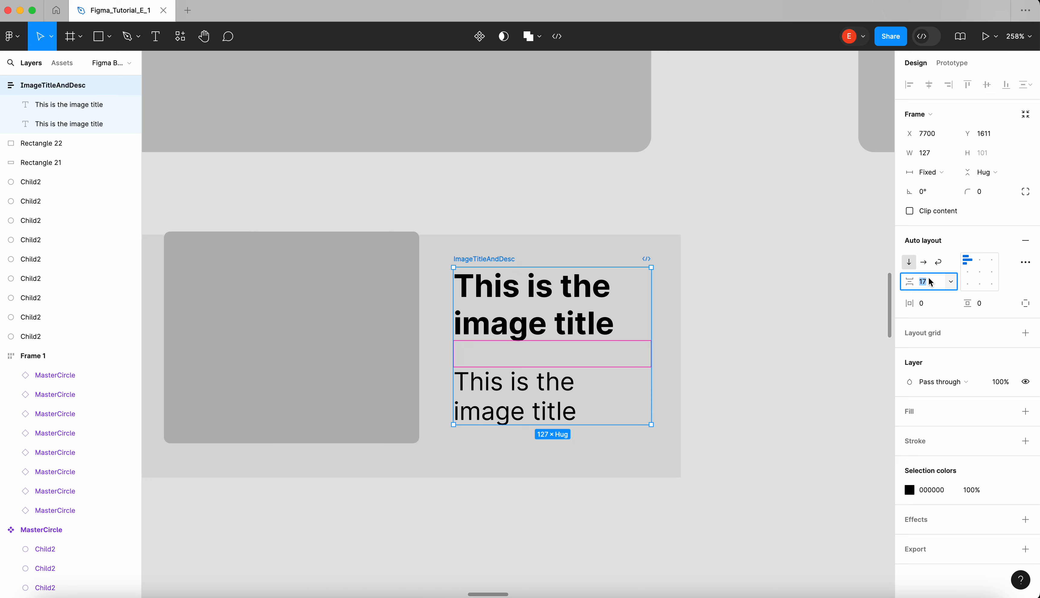
key("Return")
scroll(545, 426, "left", 2)
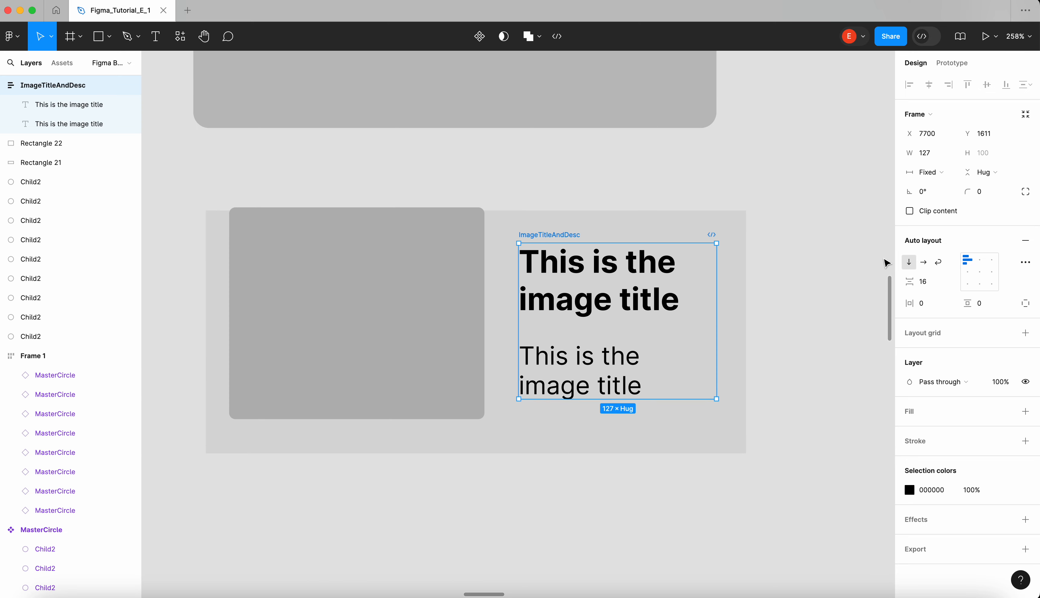
Move the grey image placeholder down to about Y 1600 so it sits inside the light rectangle
left_click(573, 162)
scroll(573, 162, "down", 1)
left_click(434, 251)
left_click_drag(435, 250, 424, 277)
Wrap the grey placeholder and ImageTitleAndDesc in a horizontal auto layout frame with top-left alignment
left_click(533, 250)
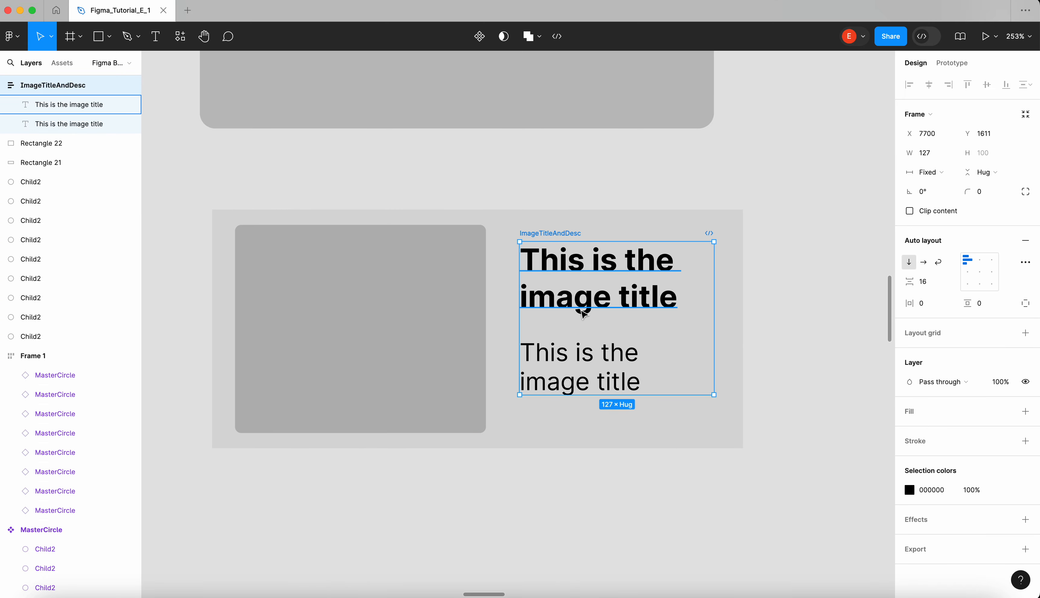
left_click(447, 294, "shift")
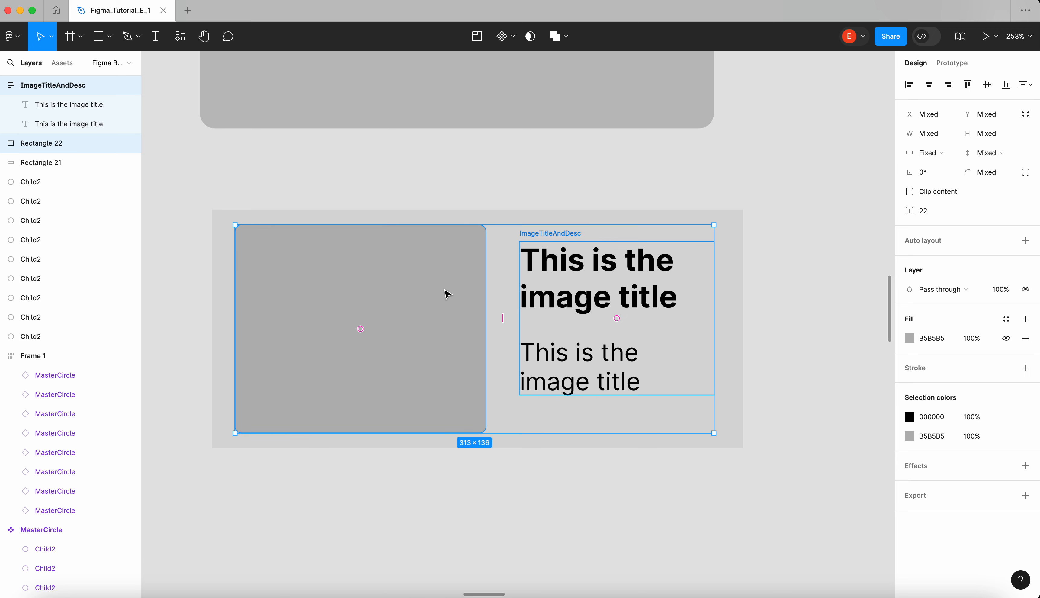
left_click(1025, 242)
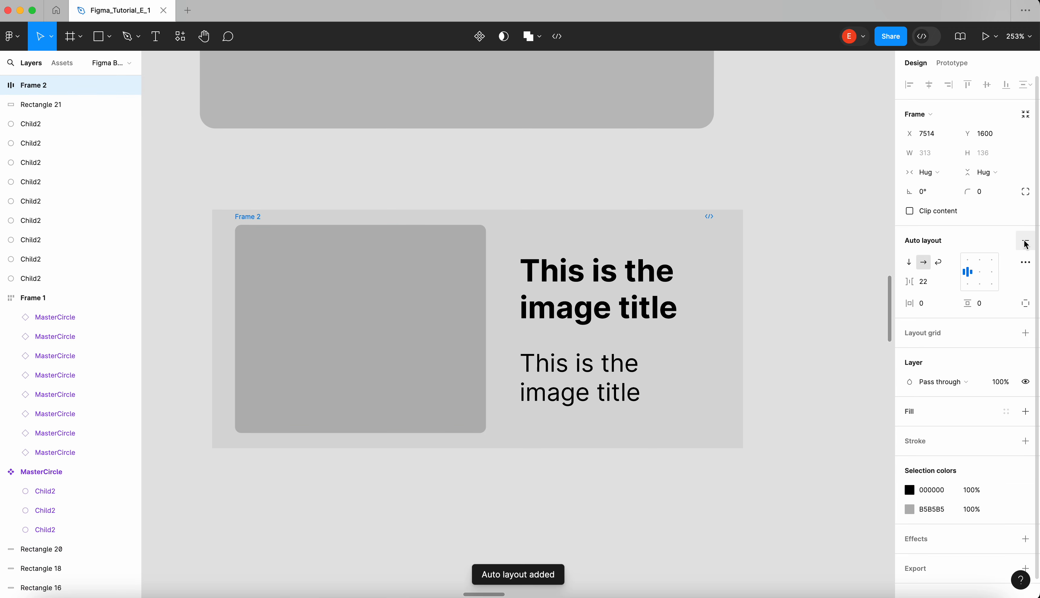
left_click(971, 259)
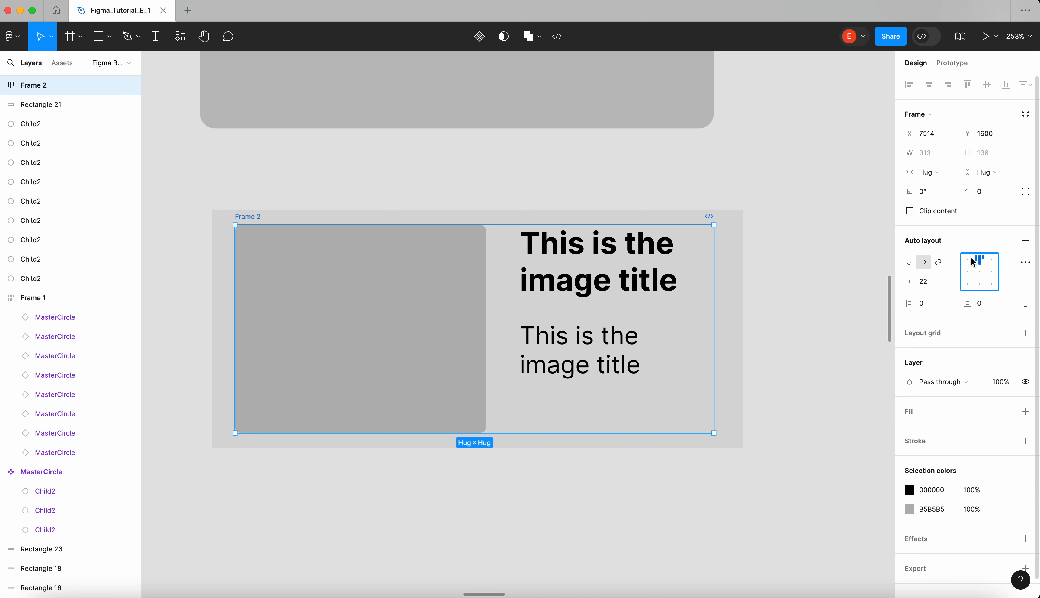
left_click(969, 260)
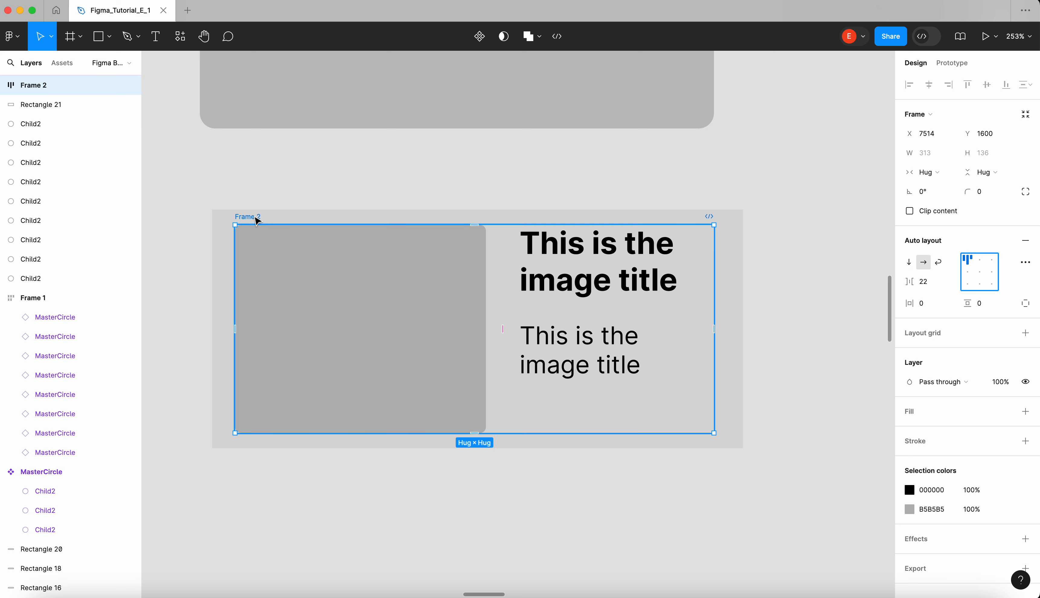
Rename the frame holding the placeholder and texts as ImageContPlusTitleDesc
double_click(257, 218)
type("ImageC")
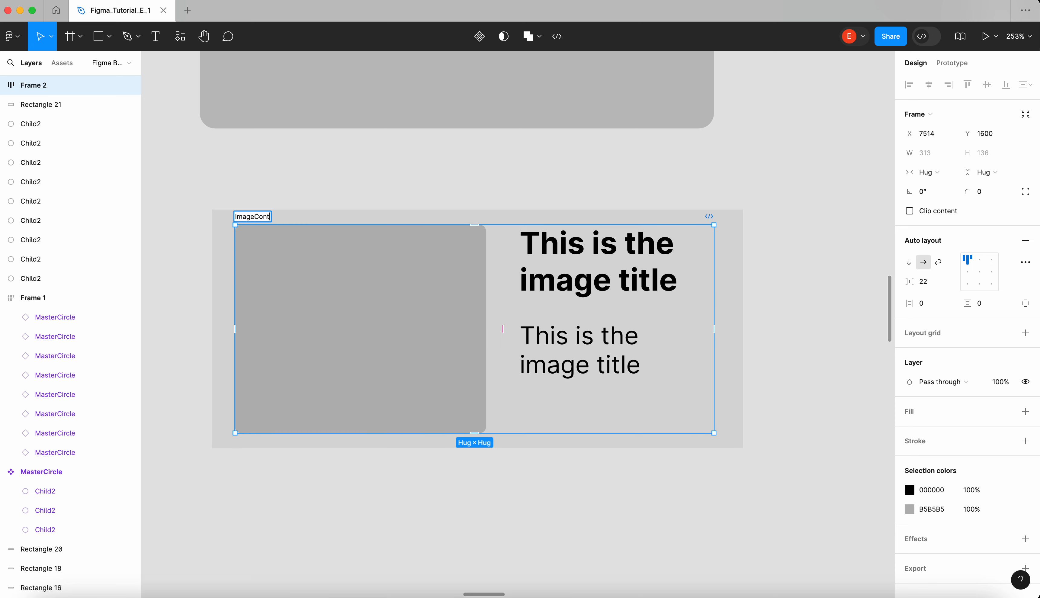
type("ontPlusTitleDesc")
left_click(366, 160)
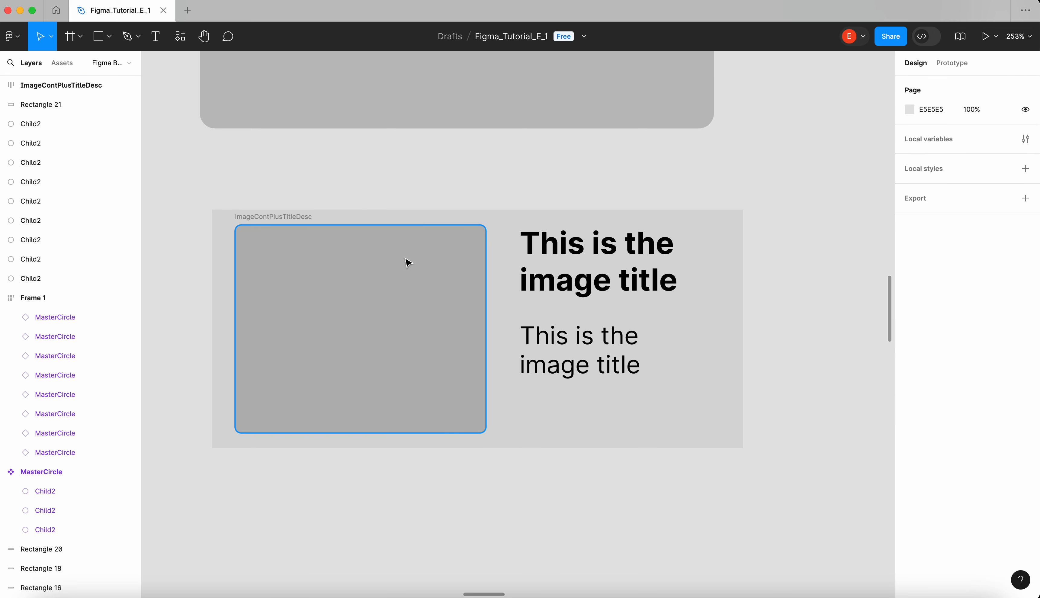
Set the horizontal gap in ImageContPlusTitleDesc to 16 and switch its layout direction to wrap
left_click(290, 220)
left_click(924, 281)
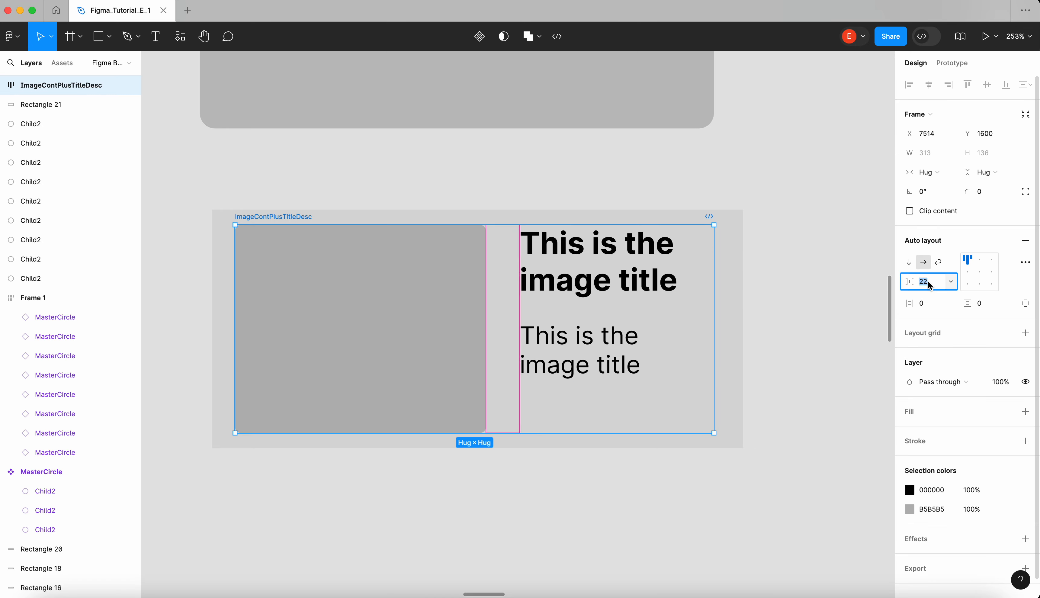
type("16")
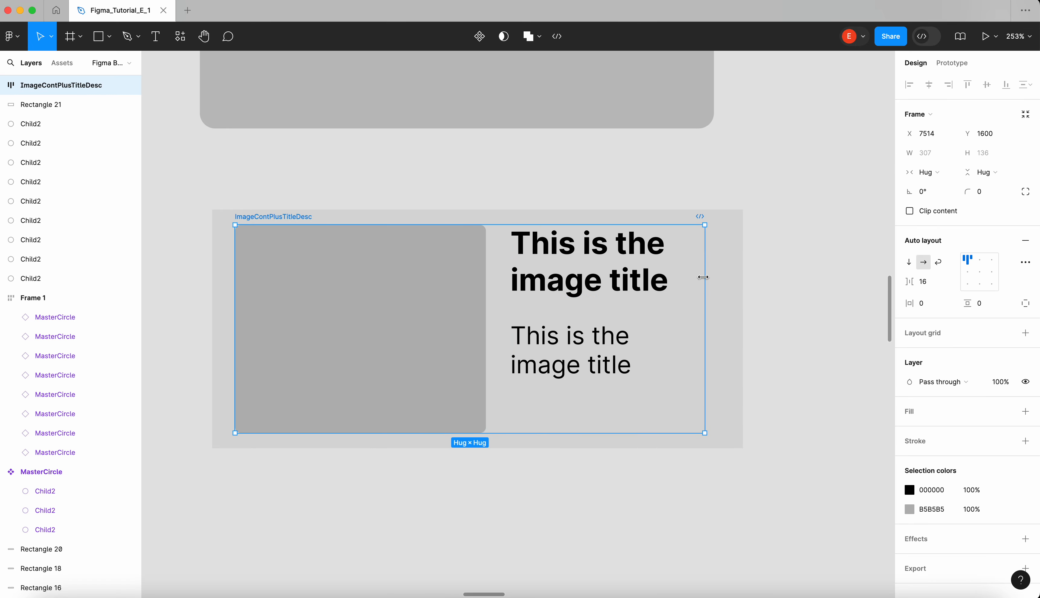
mouse_move(714, 277)
left_mouse_down()
mouse_move(567, 281)
mouse_move(703, 282)
left_mouse_up()
left_click(939, 262)
Wrap ImageContPlusTitleDesc together with the light background rectangle in an outer auto layout frame
left_click(681, 189)
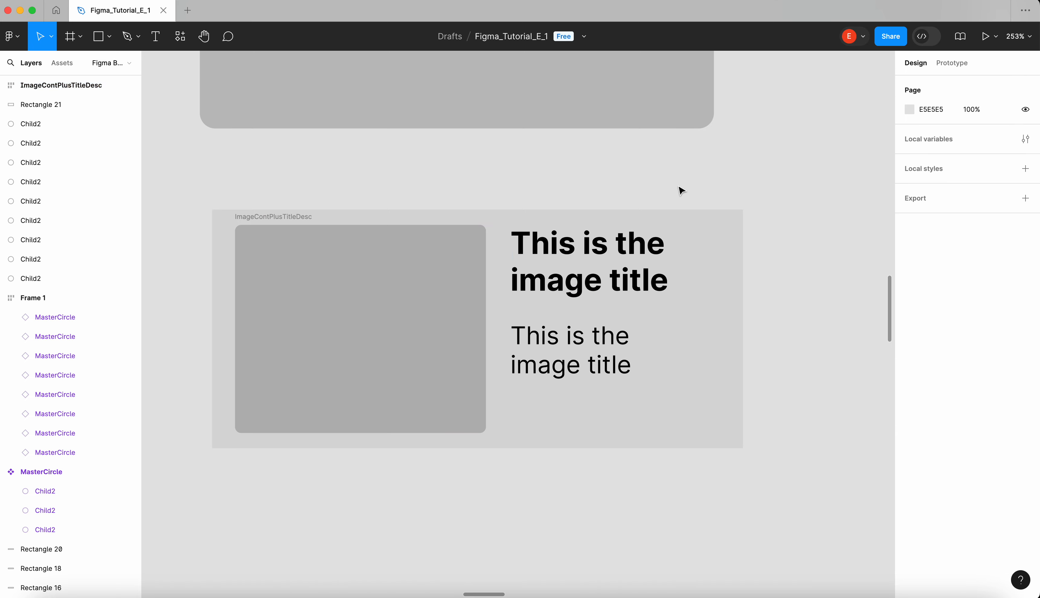
left_click_drag(762, 463, 270, 190)
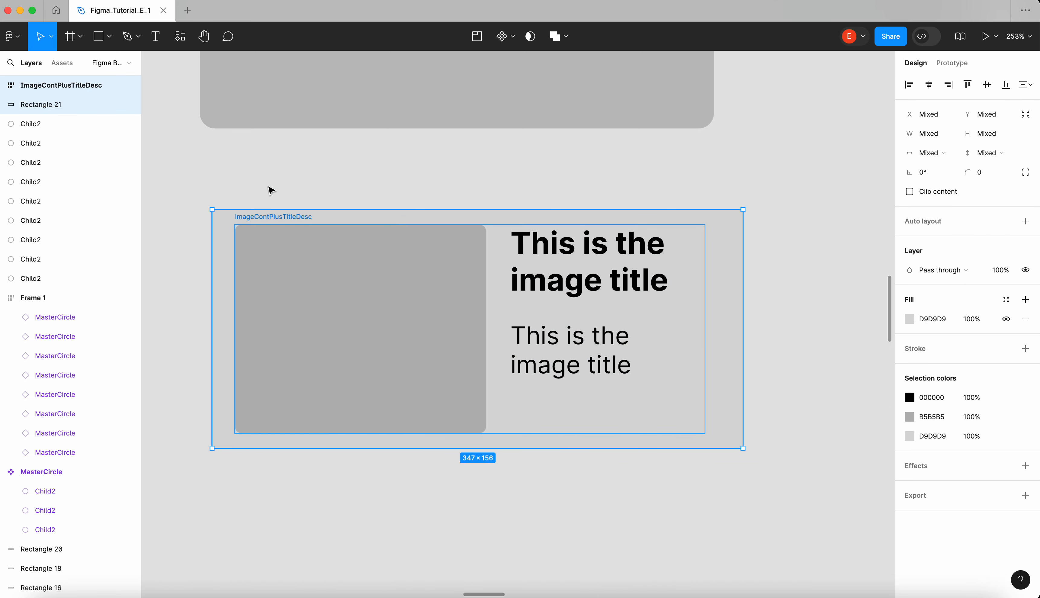
left_click(1026, 221)
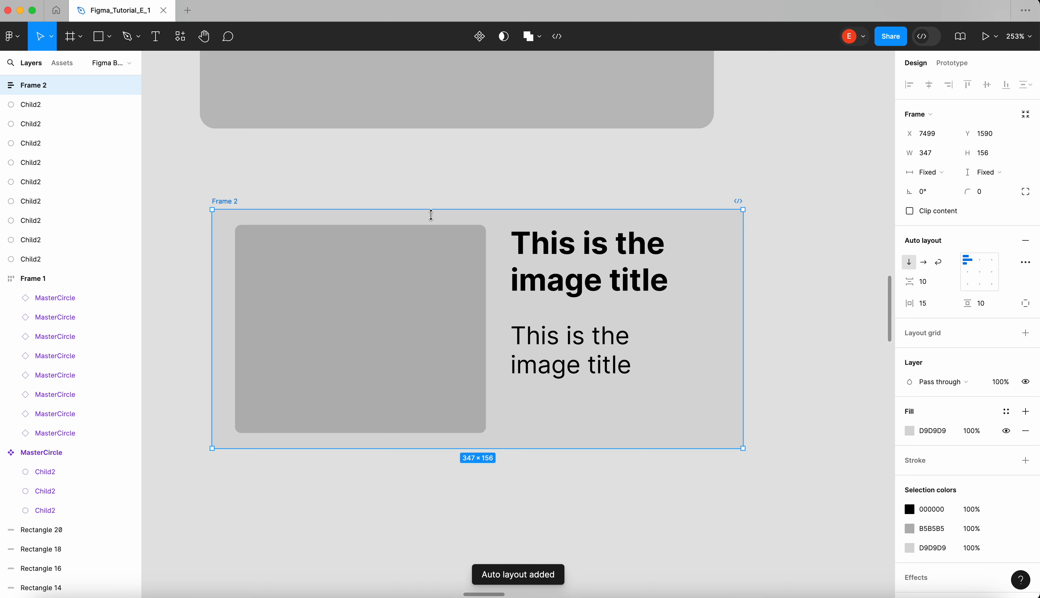
Rename the outer auto layout frame as FullContWrapperWithImagePlusTtitle
double_click(225, 200)
type("FullCont")
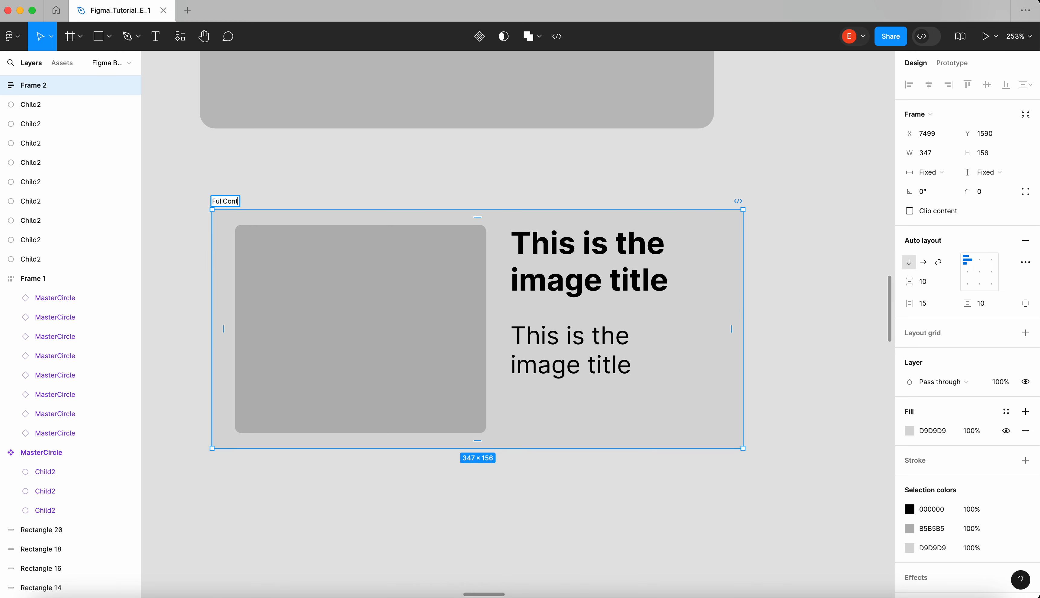
type("WrapperWithImage")
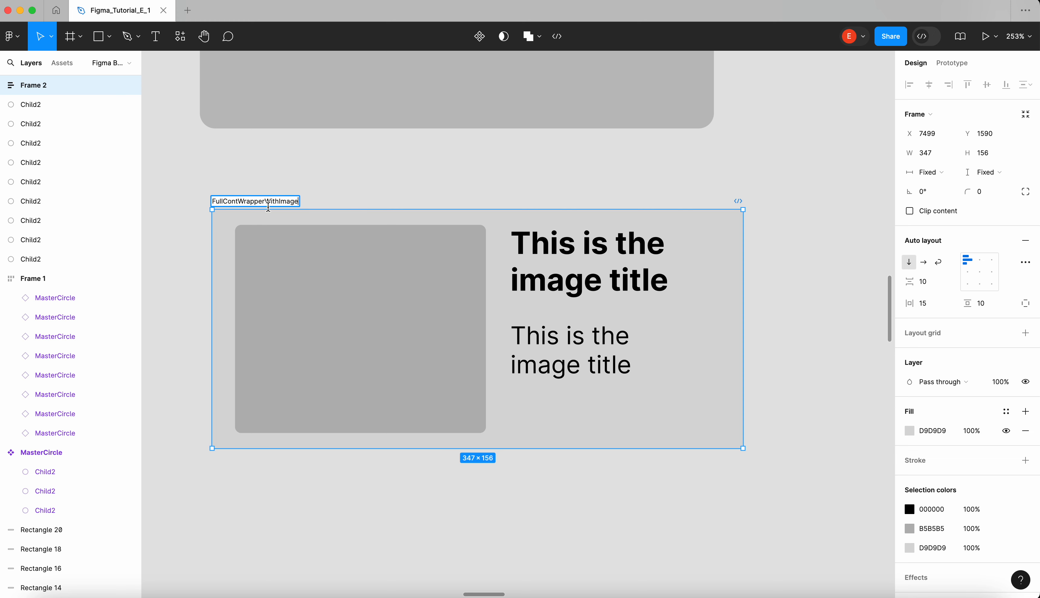
type("PlusDESTitle")
key("Return")
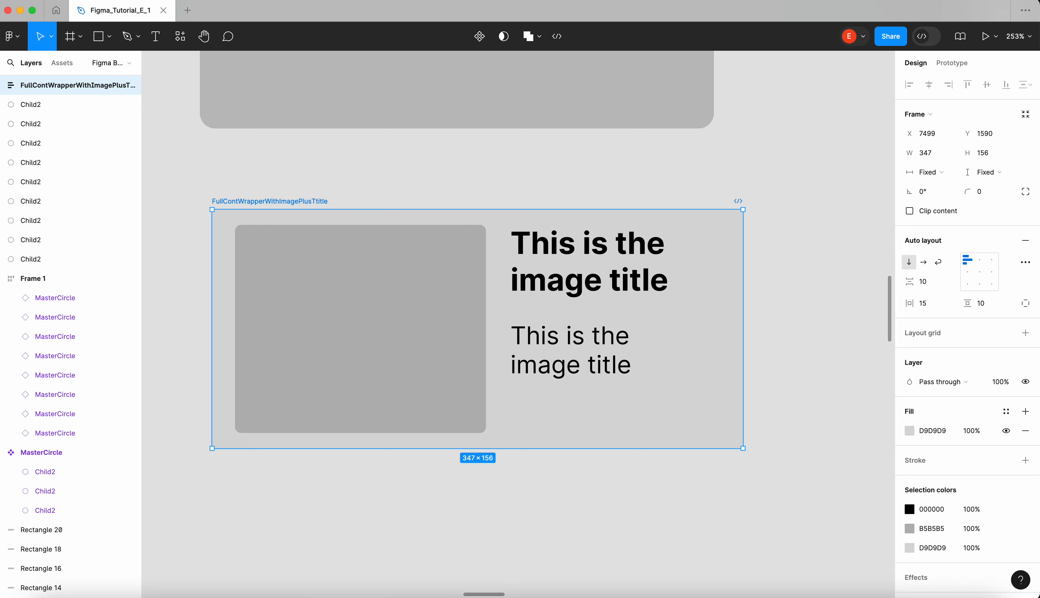
left_click(399, 165)
scroll(399, 164, "down", 3)
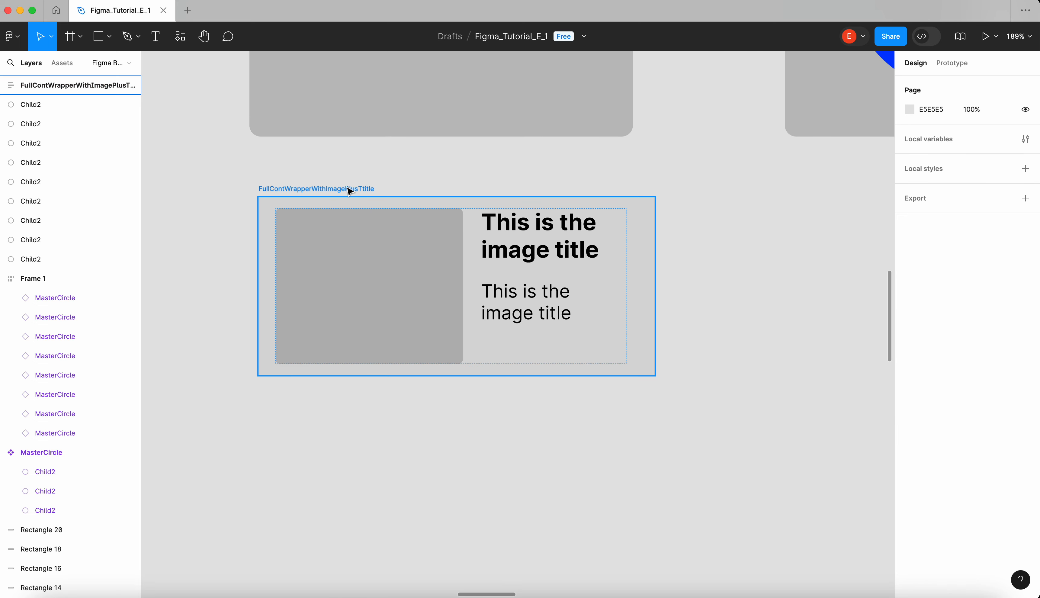
Set the horizontal and vertical padding of FullContWrapperWithImagePlusTtitle to 16
left_click(348, 190)
scroll(348, 190, "up", 2)
left_click(933, 307)
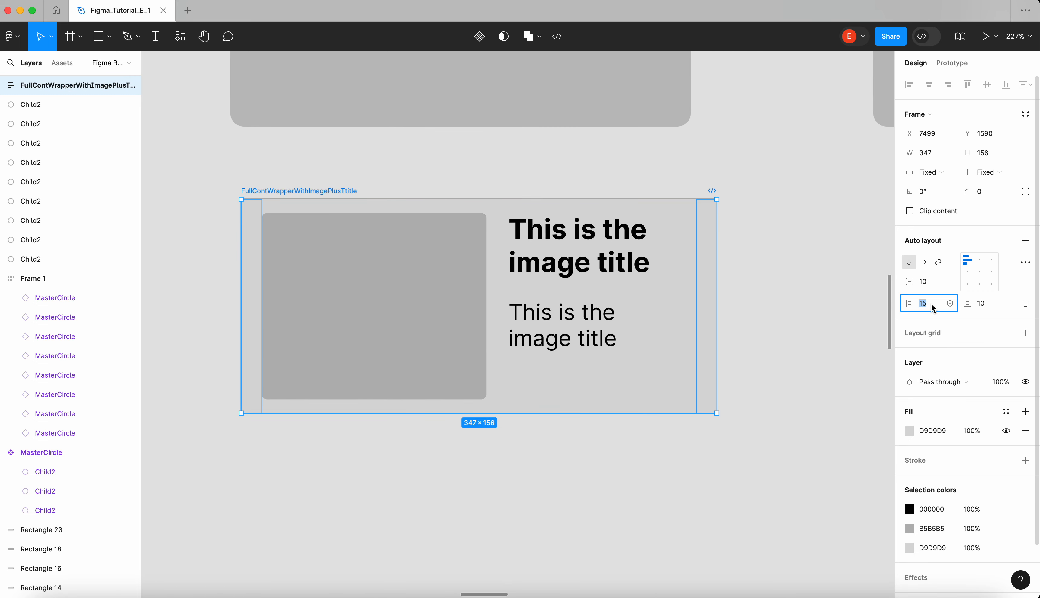
type("16")
key("Tab")
type("16")
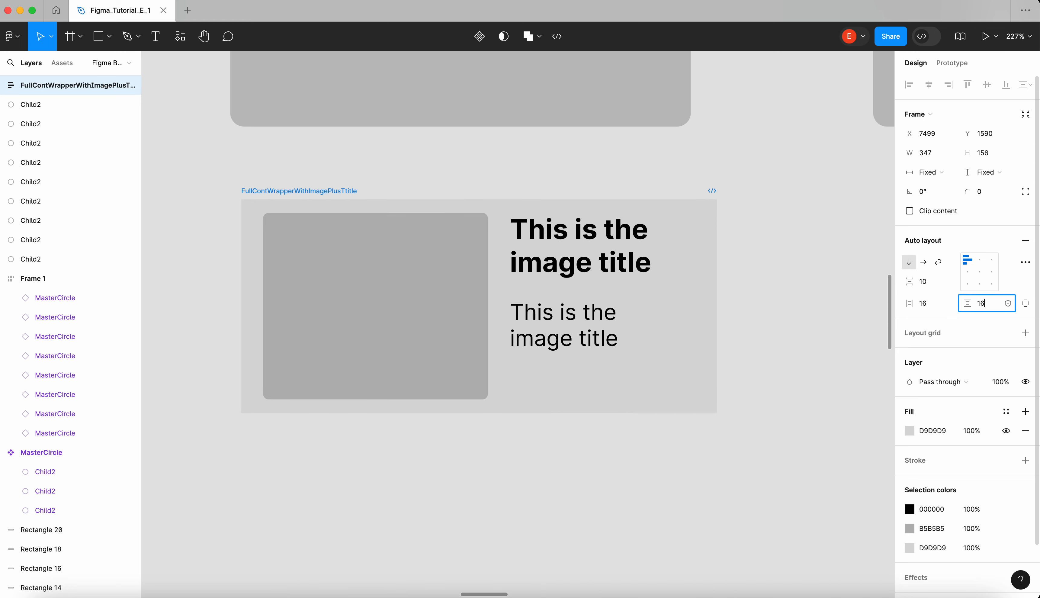
key("Return")
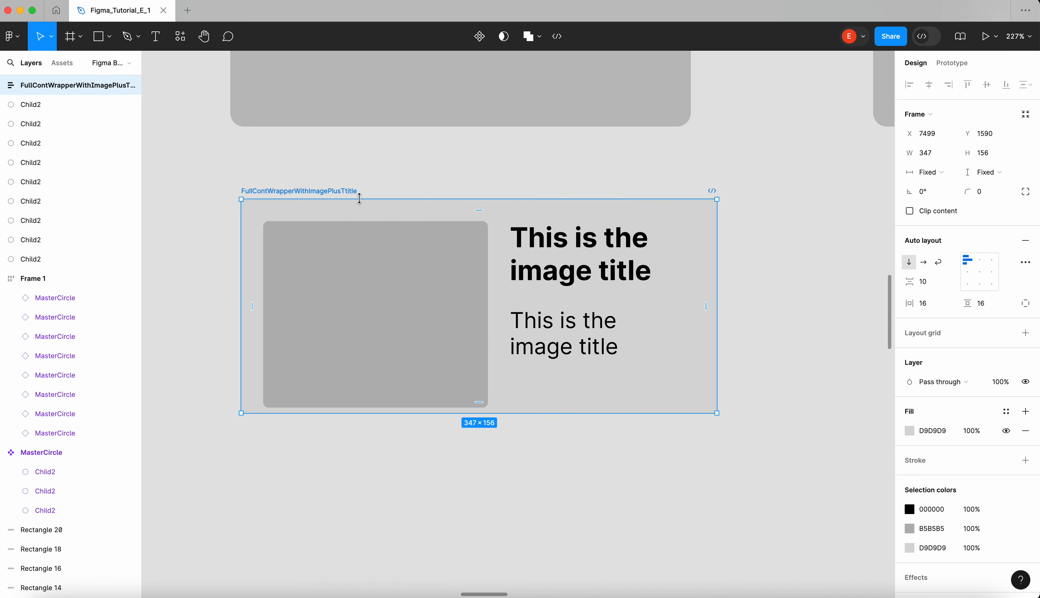
Switch the outer wrapper frame's layout direction to wrap and try narrowing the frame to test it
left_click(938, 262)
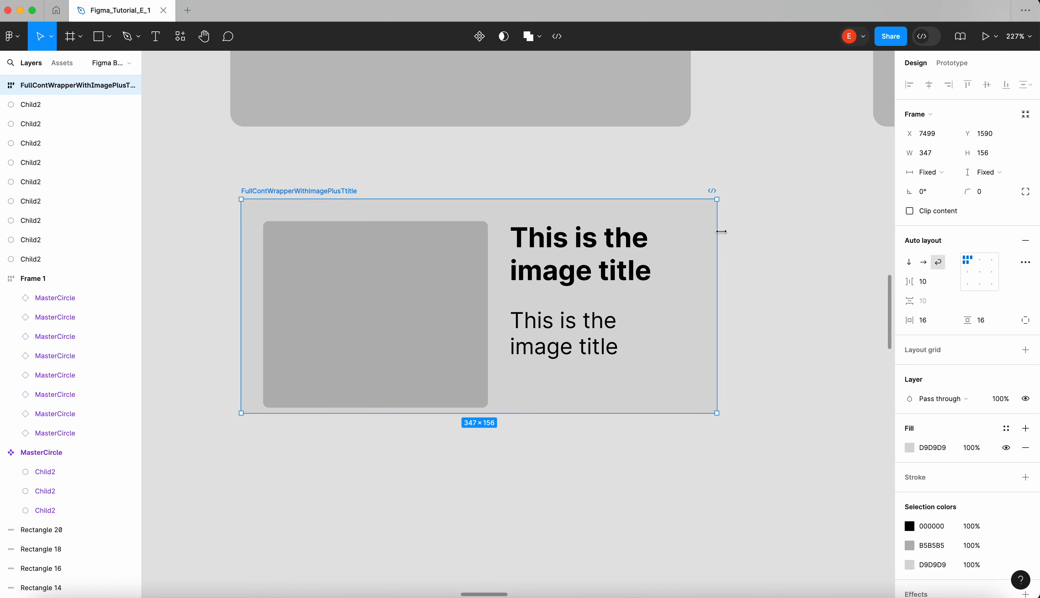
left_click_drag(718, 231, 481, 294)
key("ctrl+z")
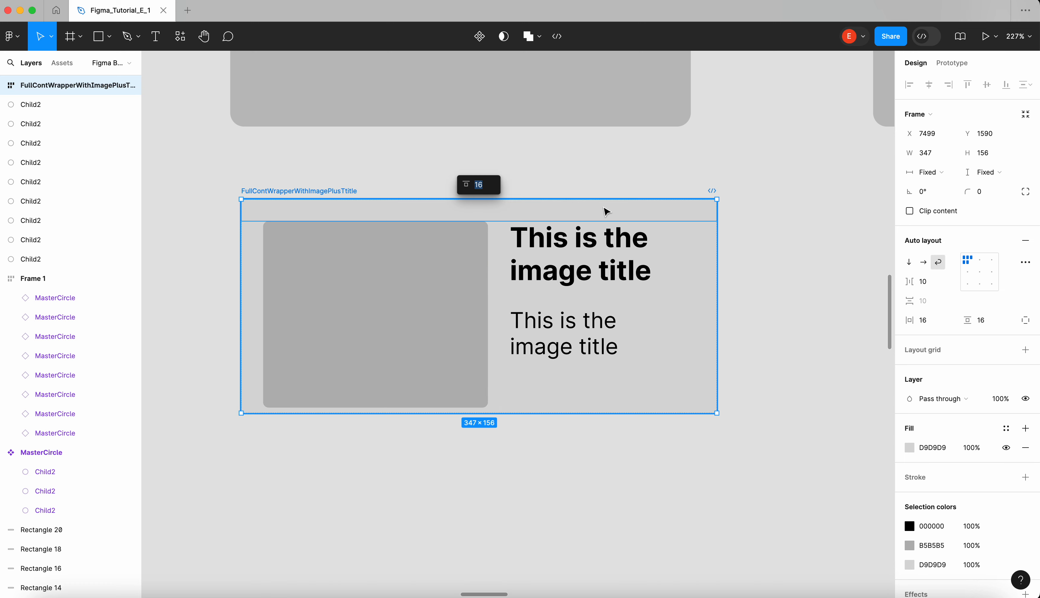
left_click(592, 173)
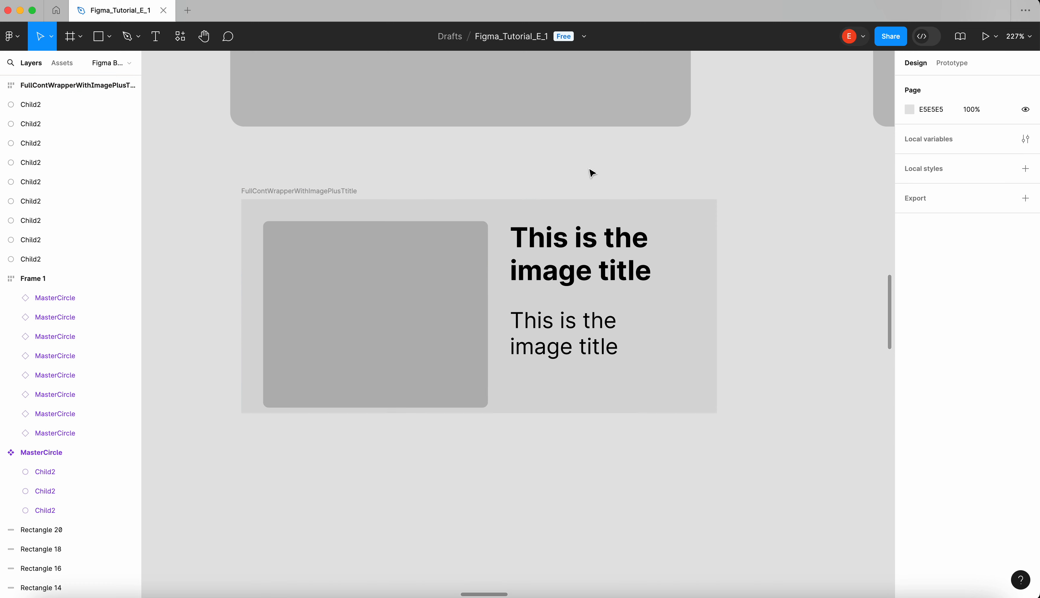
Narrow the outer wrapper frame to a width of about 259
left_click(325, 192)
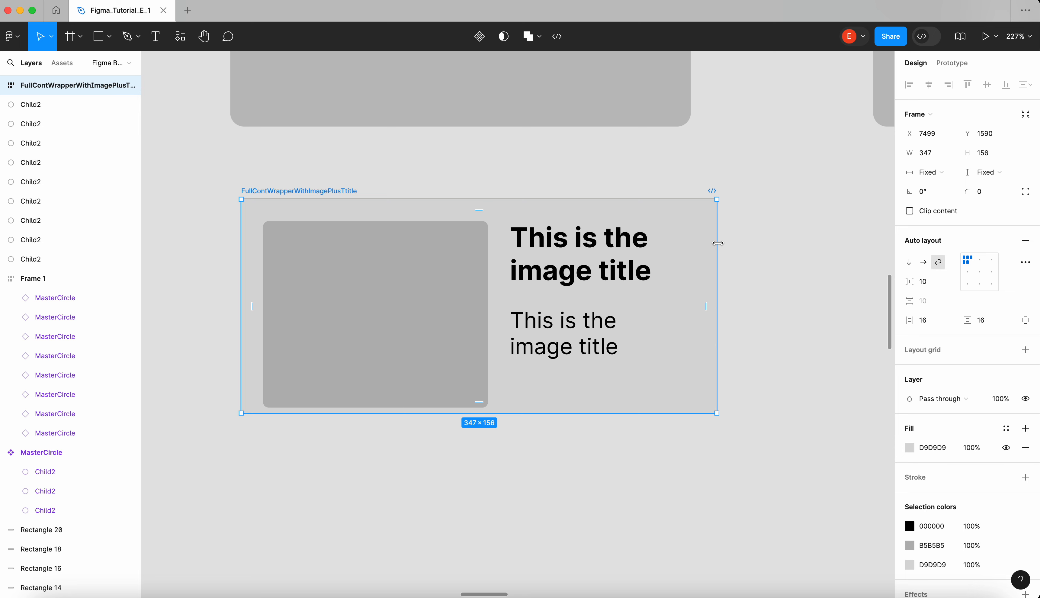
left_click_drag(718, 242, 597, 244)
left_click(656, 264)
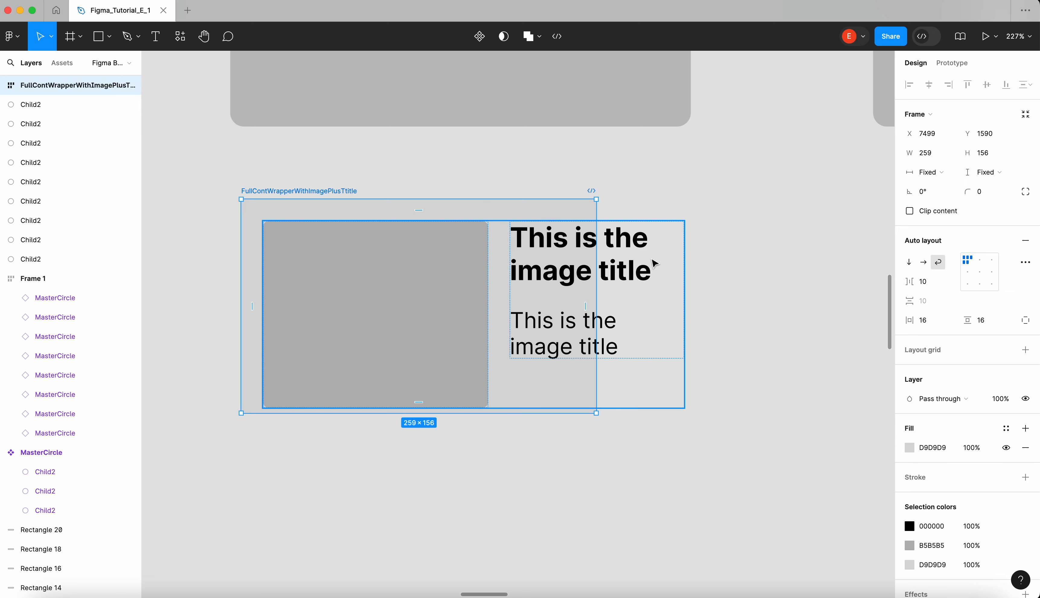
left_click(639, 189)
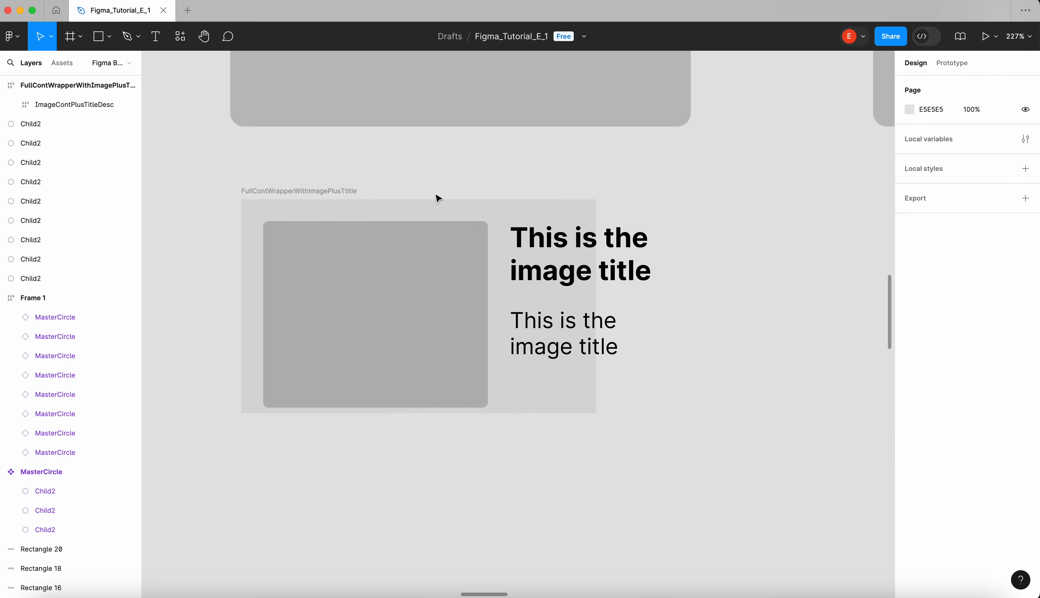
Set the width of the nested ImageContPlusTitleDesc frame to fill its container
left_click(640, 267)
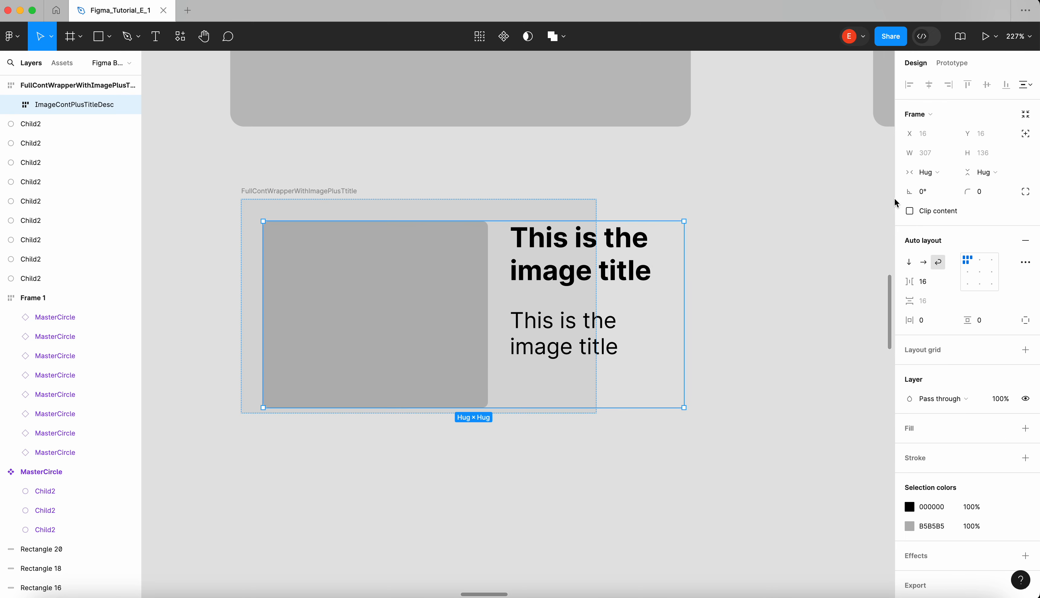
left_click(929, 172)
left_click(949, 189)
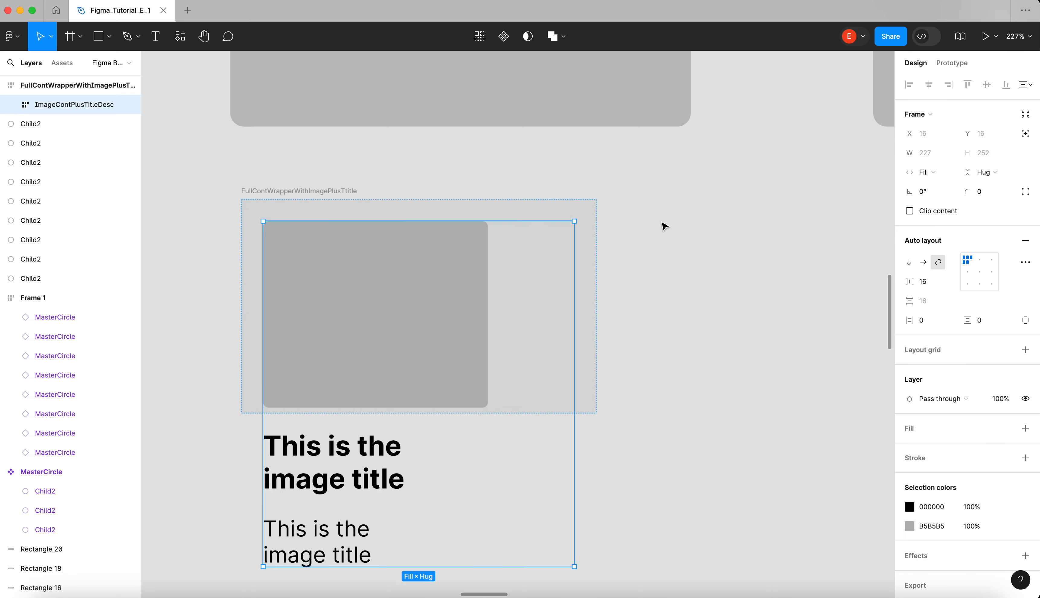
left_click(369, 173)
Widen the outer wrapper frame to about 297
left_click(329, 191)
scroll(327, 192, "down", 3)
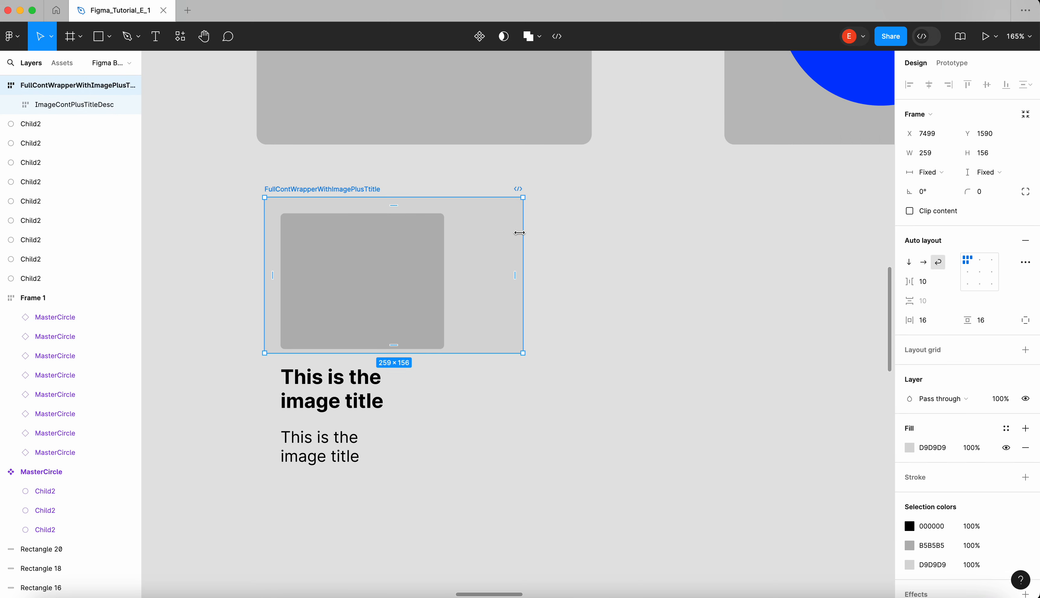
left_click_drag(523, 231, 567, 264)
scroll(583, 264, "up", 3)
scroll(556, 265, "left", 2)
Set both the height and the width of the outer wrapper frame to hug contents
left_click(444, 234)
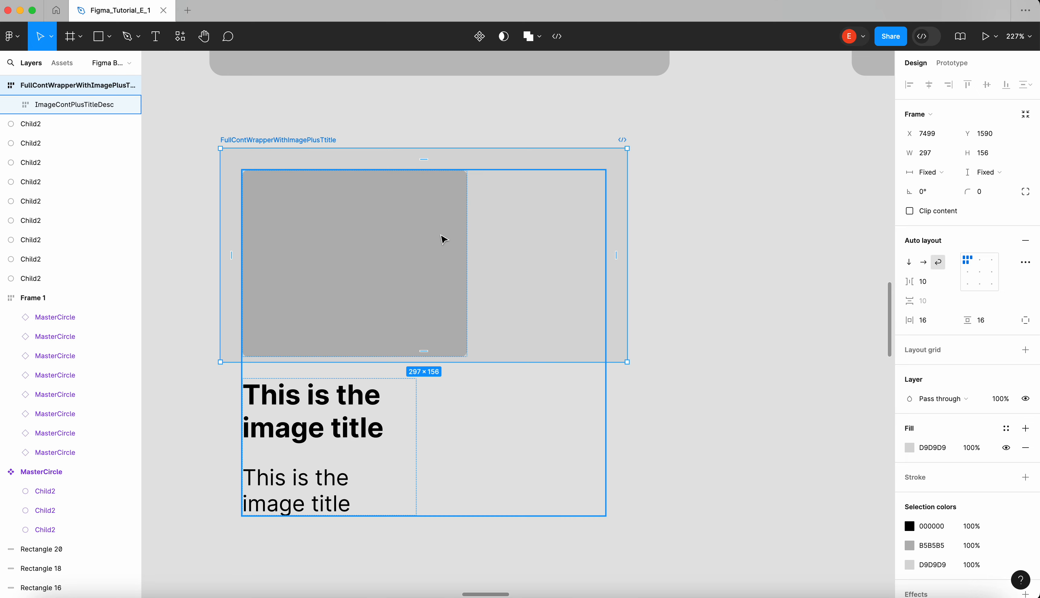
left_click(443, 235)
left_click(619, 243)
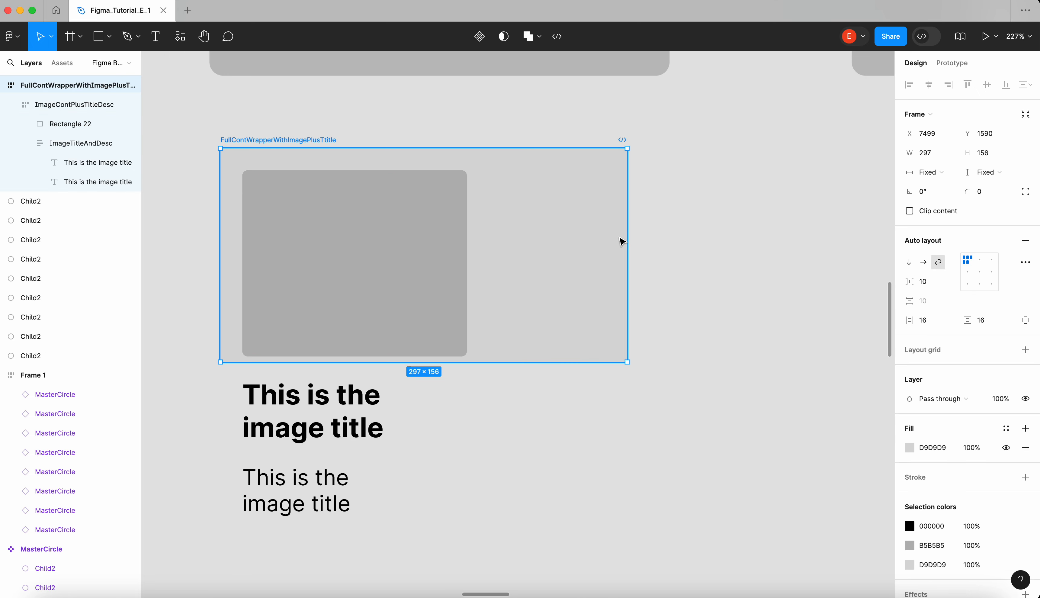
left_click(978, 173)
left_click(940, 185)
left_click(940, 181)
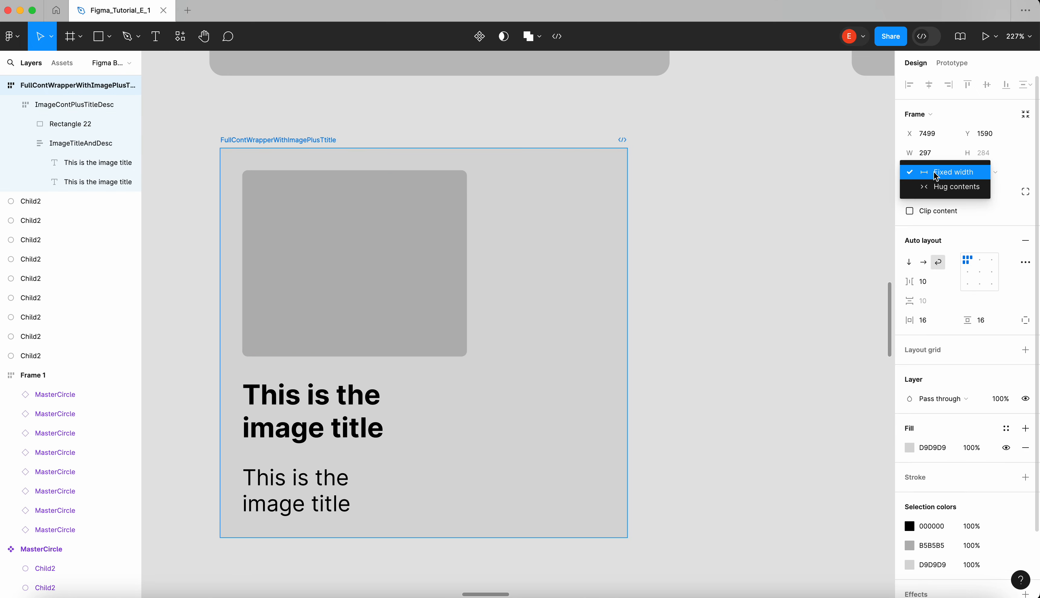
left_click(935, 170)
Resize the outer wrapper frame to a fixed width of about 449 and shift it slightly on the canvas
left_click(720, 258)
scroll(662, 258, "down", 3)
left_click(660, 252)
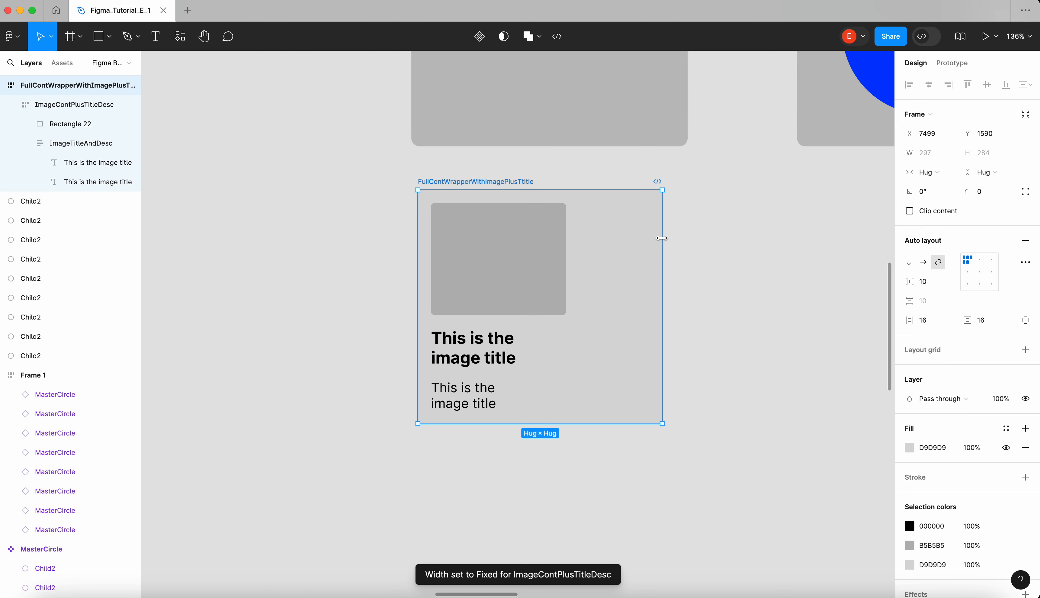
left_click_drag(661, 236, 756, 249)
key("super+z")
scroll(722, 252, "down", 2)
left_click_drag(560, 199, 536, 203)
Make ImageContPlusTitleDesc fill the width of the resized wrapper frame
left_click(560, 241)
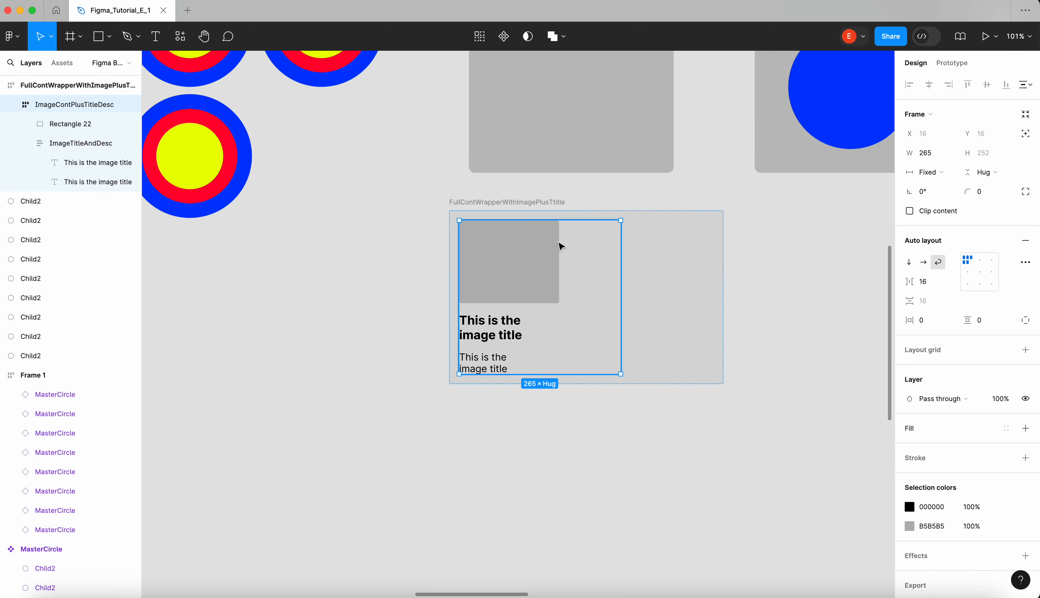
left_click(925, 172)
left_click(954, 199)
left_click(754, 212)
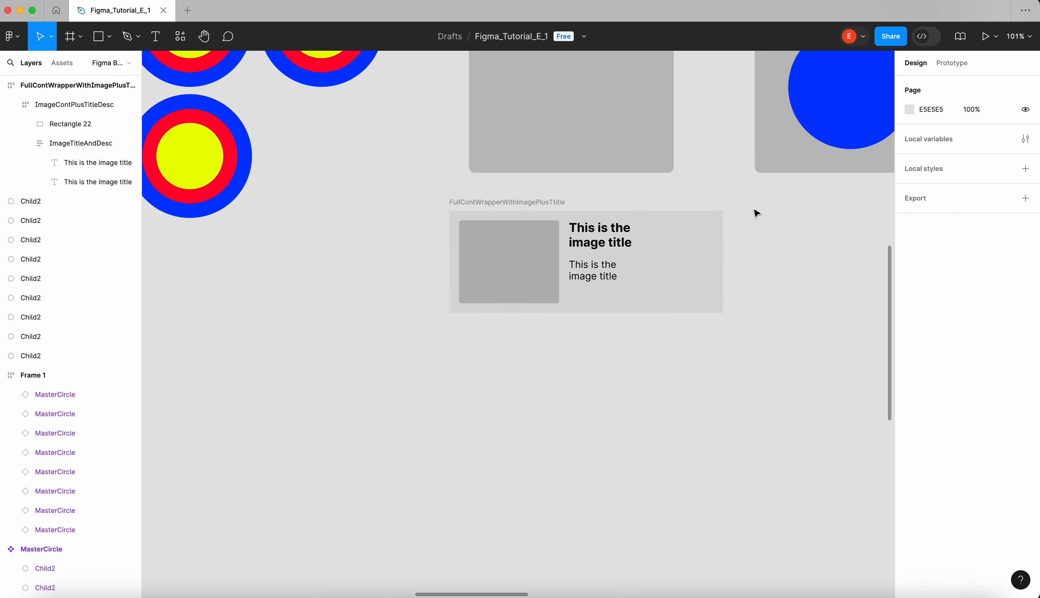
Move the whole card frame up to the empty canvas area beside the main MasterCircle component
left_click(495, 202)
scroll(509, 249, "up", 3)
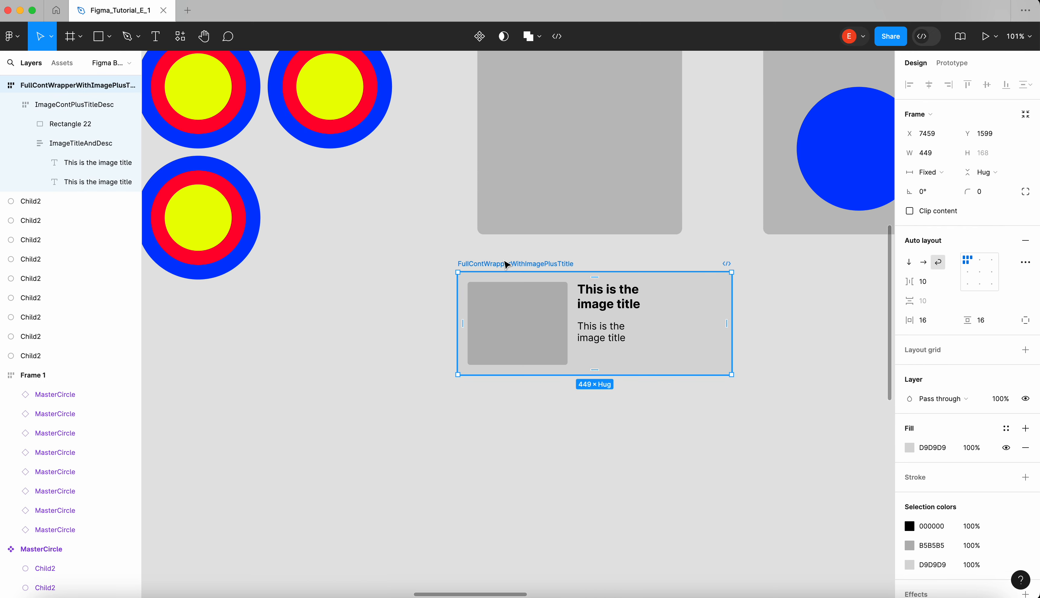
scroll(506, 263, "down", 5)
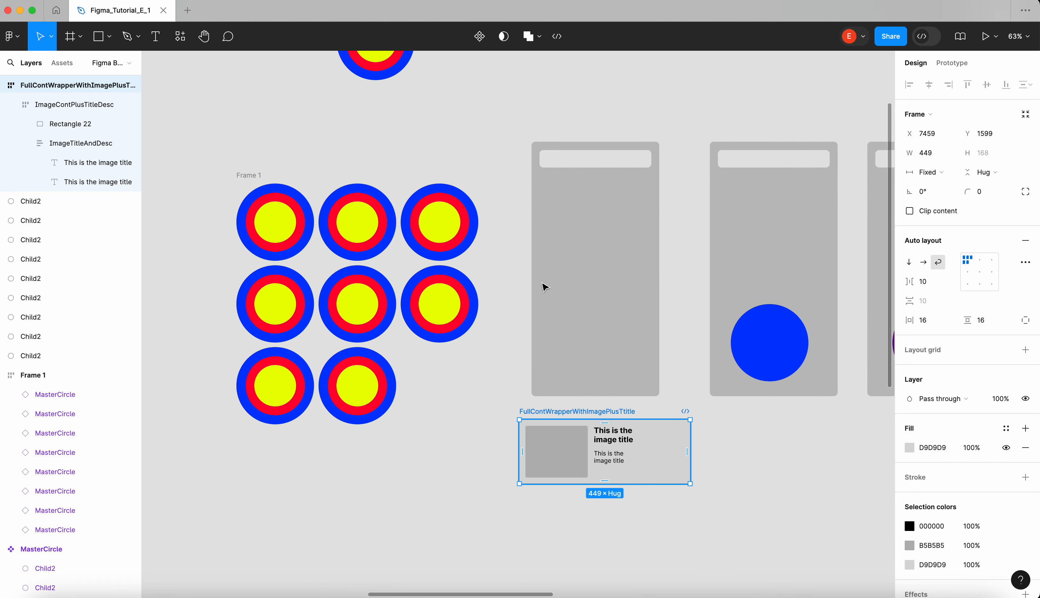
left_click_drag(548, 413, 560, 118)
scroll(632, 126, "up", 5)
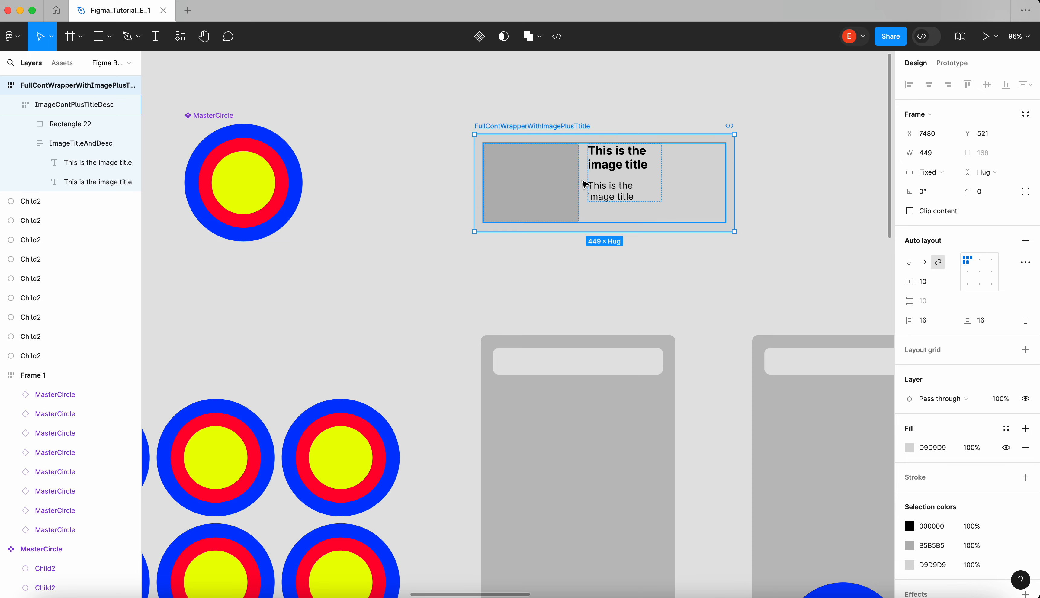
scroll(586, 182, "up", 5)
scroll(583, 181, "down", 4)
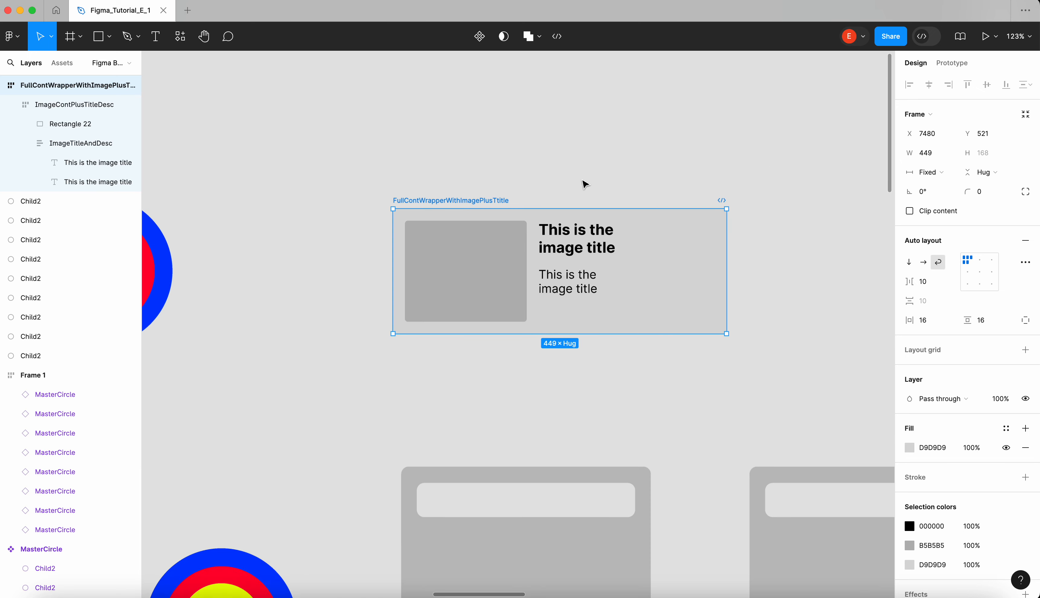
Set the card's lower description text to font size 14 and its width to fill container
scroll(583, 182, "up", 1)
double_click(596, 279)
scroll(596, 279, "up", 5)
scroll(598, 283, "up", 1)
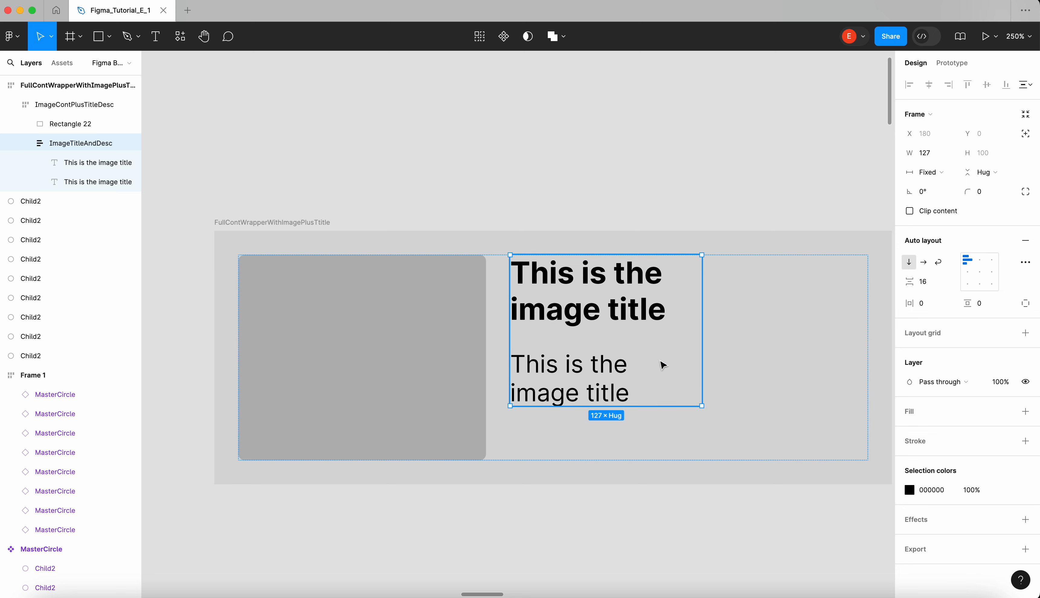
left_click(622, 389)
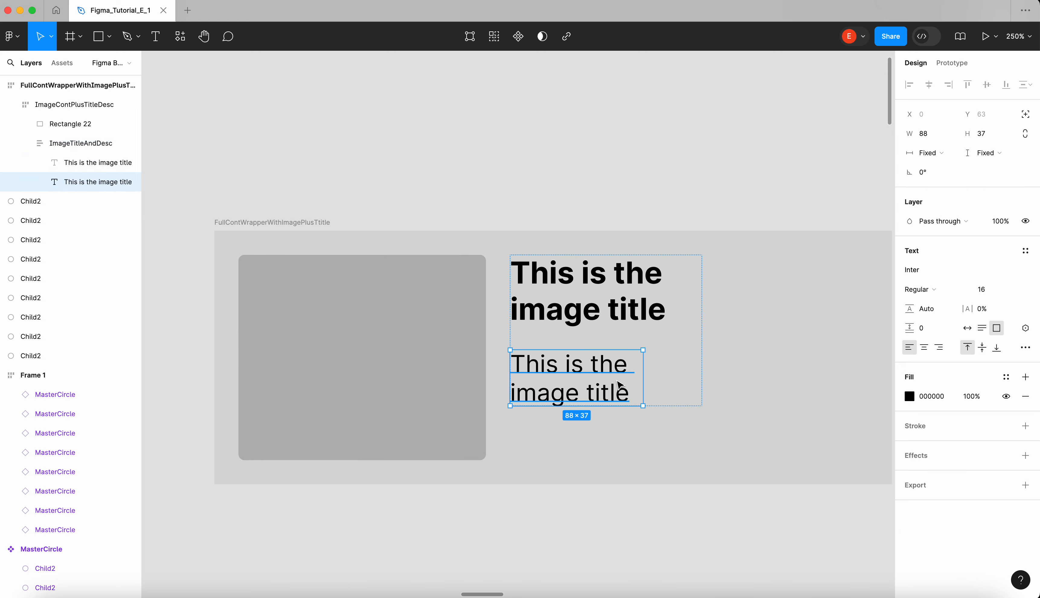
left_click(991, 293)
type("14")
key("Return")
left_click(929, 153)
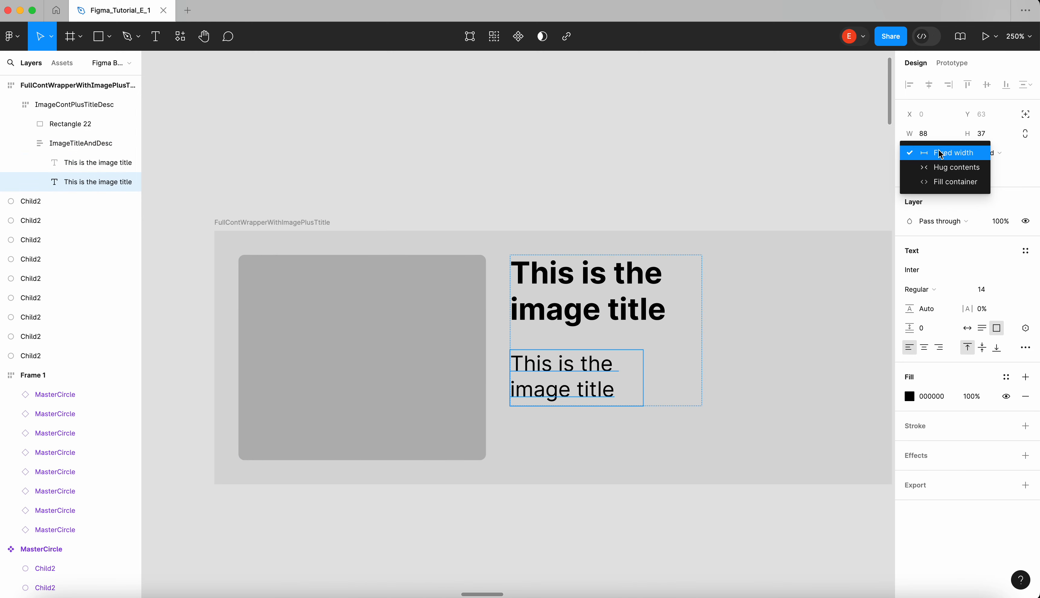
left_click(958, 181)
Set the width of the ImageTitleAndDesc frame to fill its container
key("Escape")
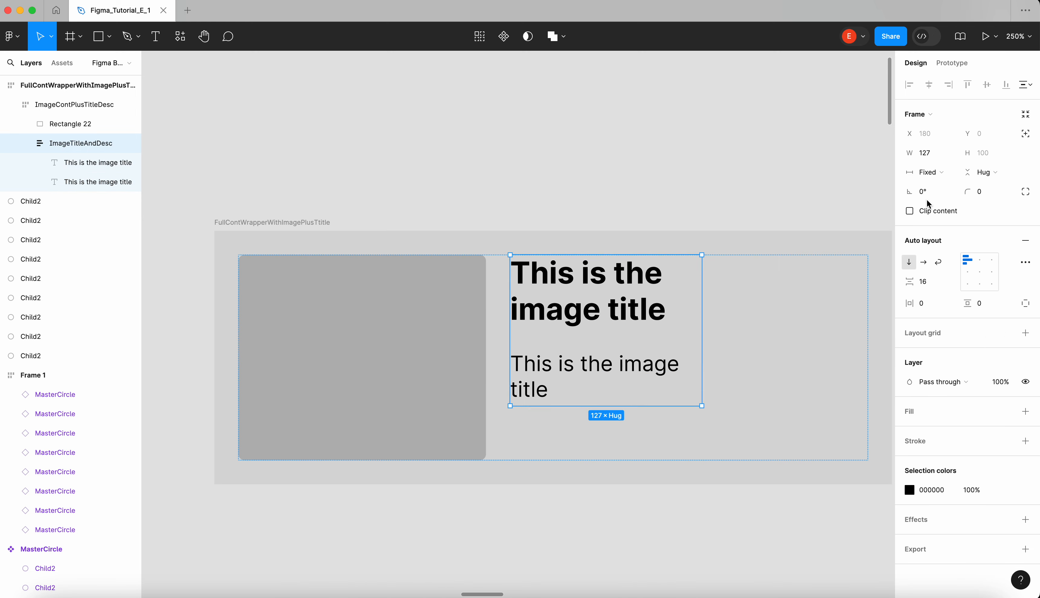
left_click(927, 172)
left_click(958, 201)
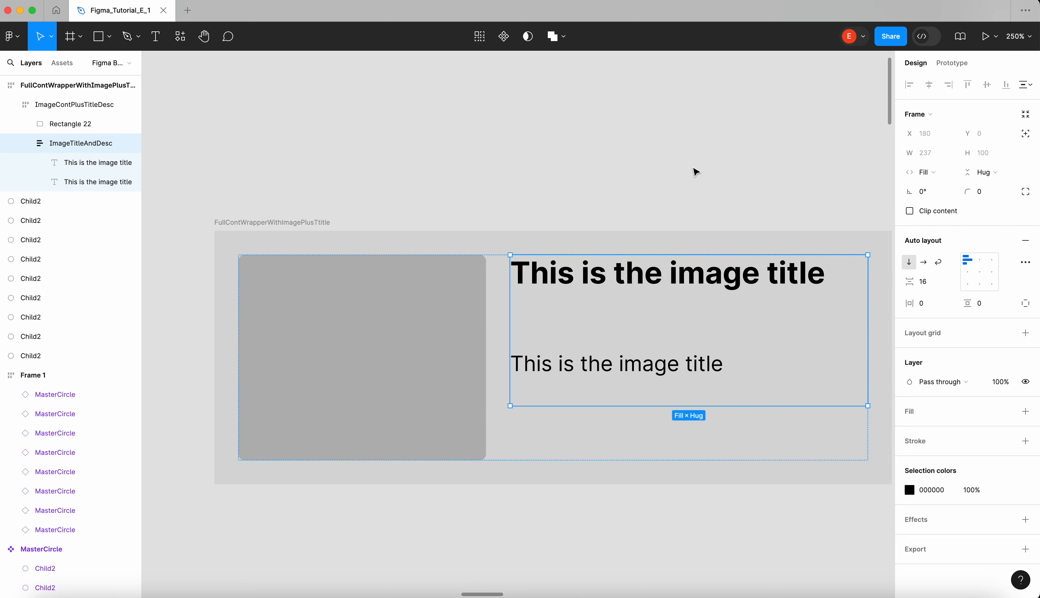
left_click(827, 212)
Narrow the ImageTitleAndDesc frame to a fixed width of about 130
double_click(778, 297)
left_click(674, 272)
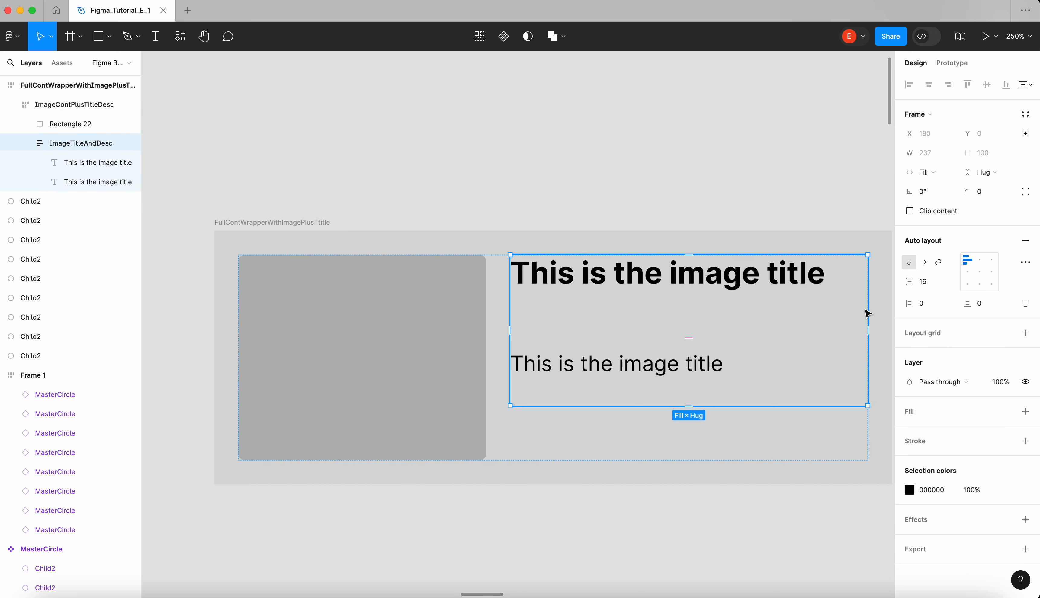
left_click_drag(869, 310, 707, 301)
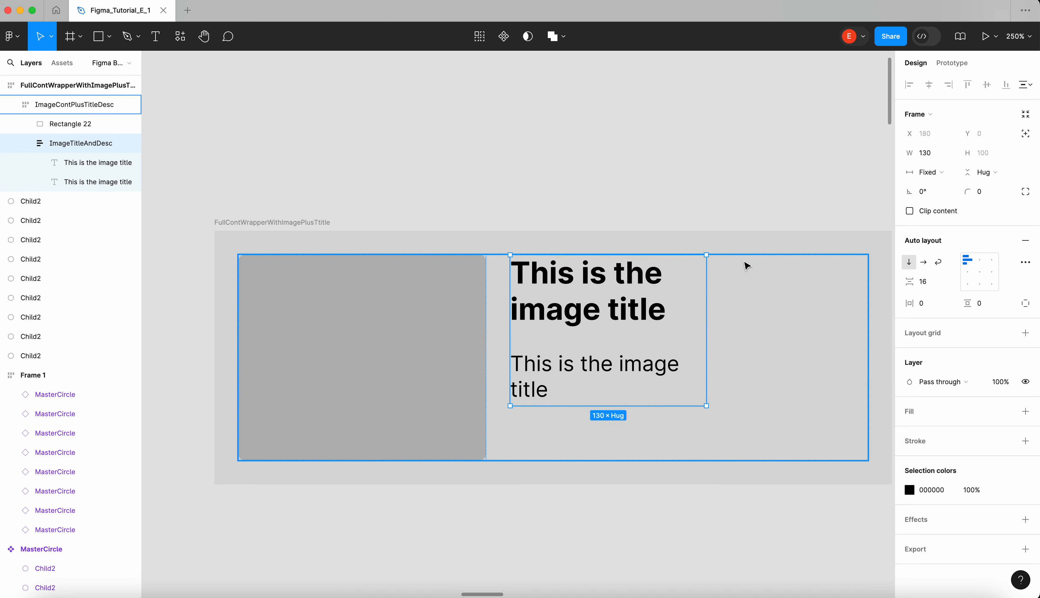
Turn the ImageTitleAndDesc frame into a component
left_click(640, 207)
double_click(620, 285)
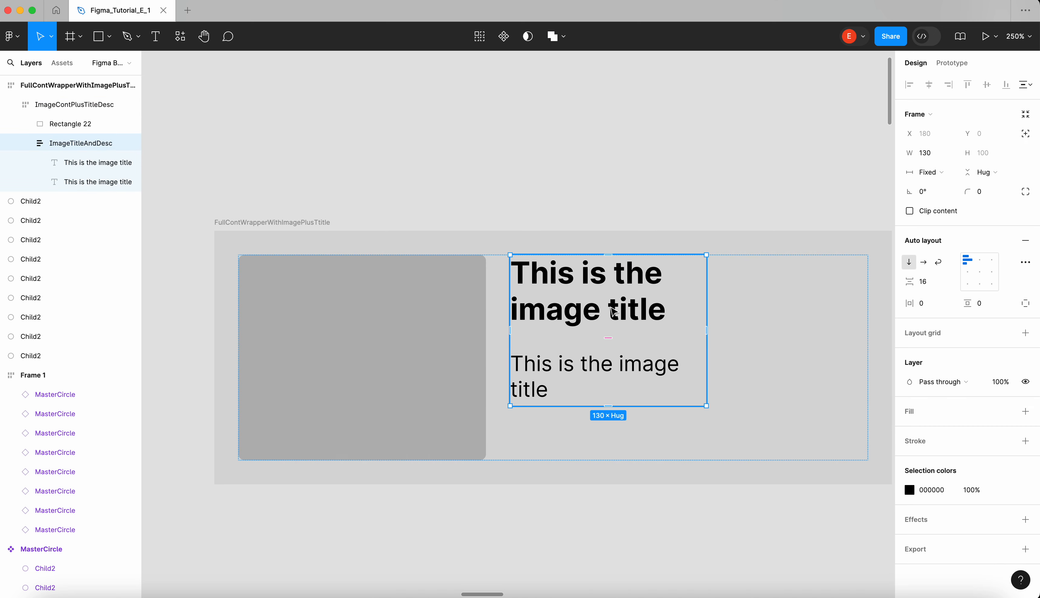
left_click(506, 43)
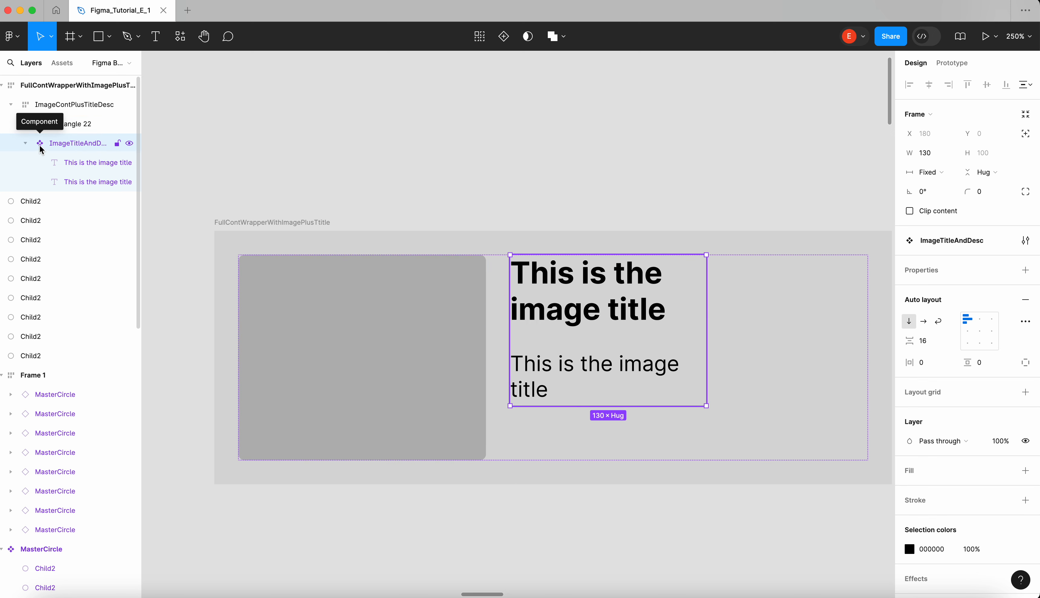
Undo the component conversion and turn the ImageTitleAndDesc frame into a component again
key("super+z")
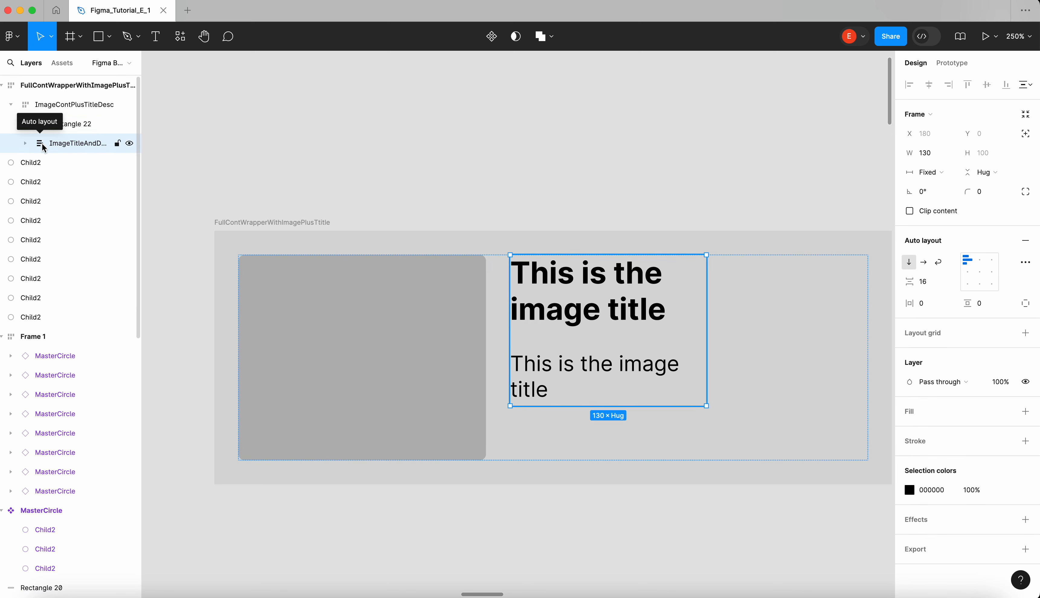
left_click(497, 38)
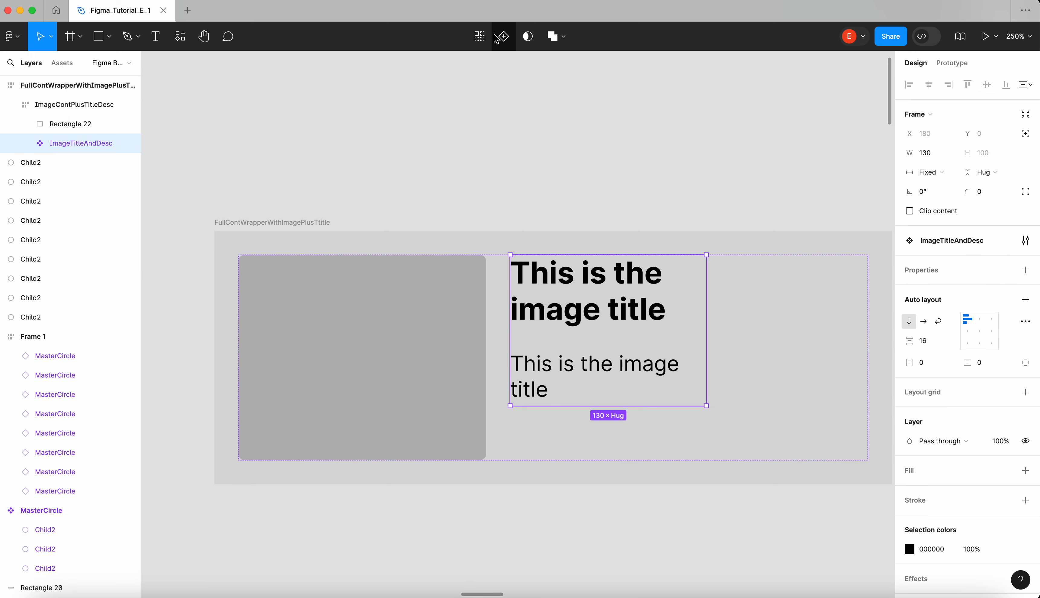
scroll(628, 365, "down", 5)
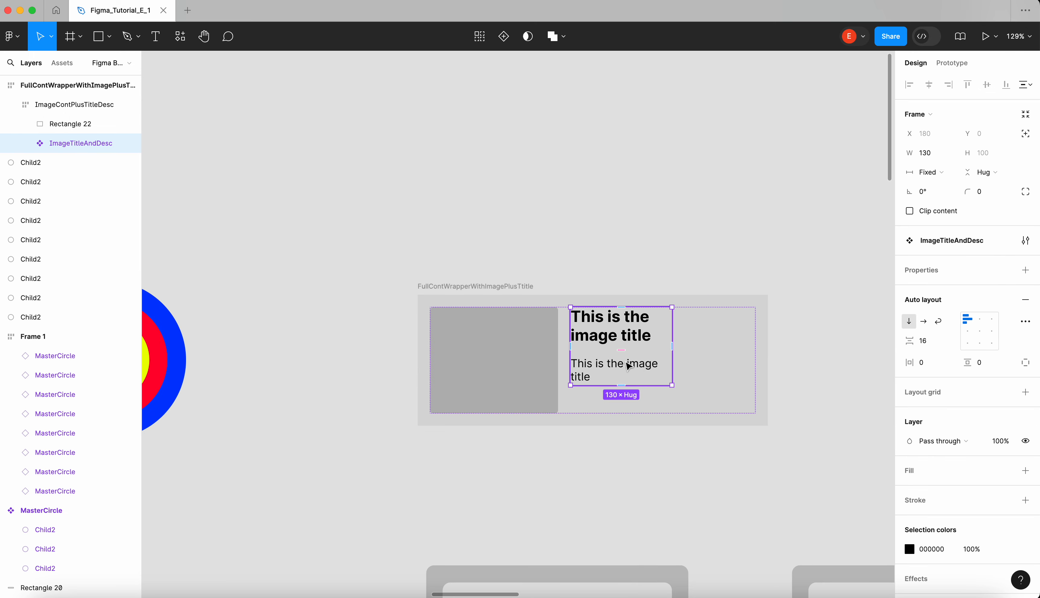
left_click_drag(627, 365, 637, 235)
key("super+z")
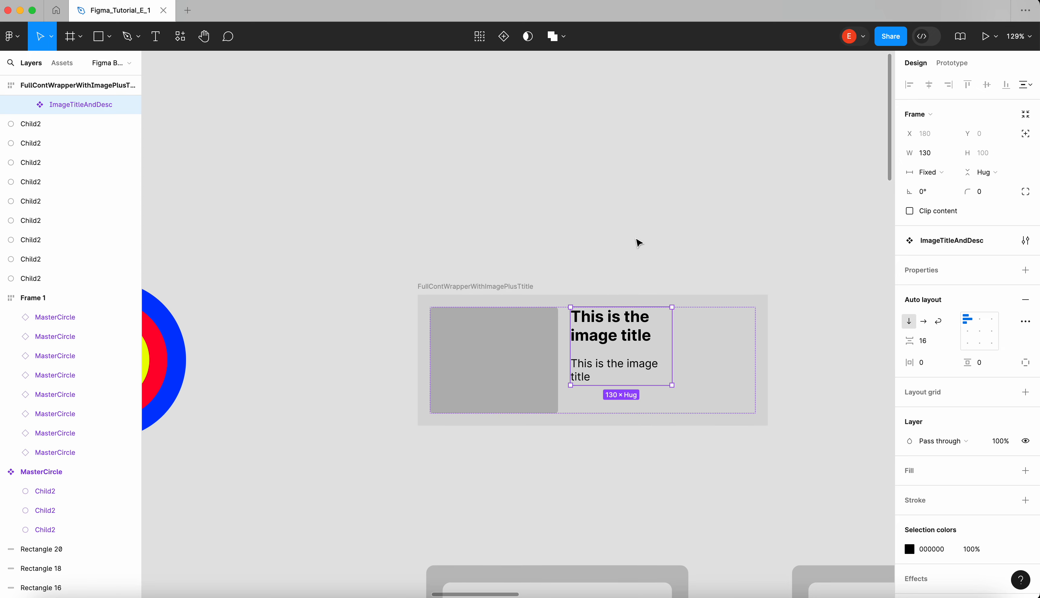
Place an instance of ImageTitleAndDesc above the card and move the main component out of the card beside it
left_click_drag(599, 317, 597, 140)
left_click(659, 110)
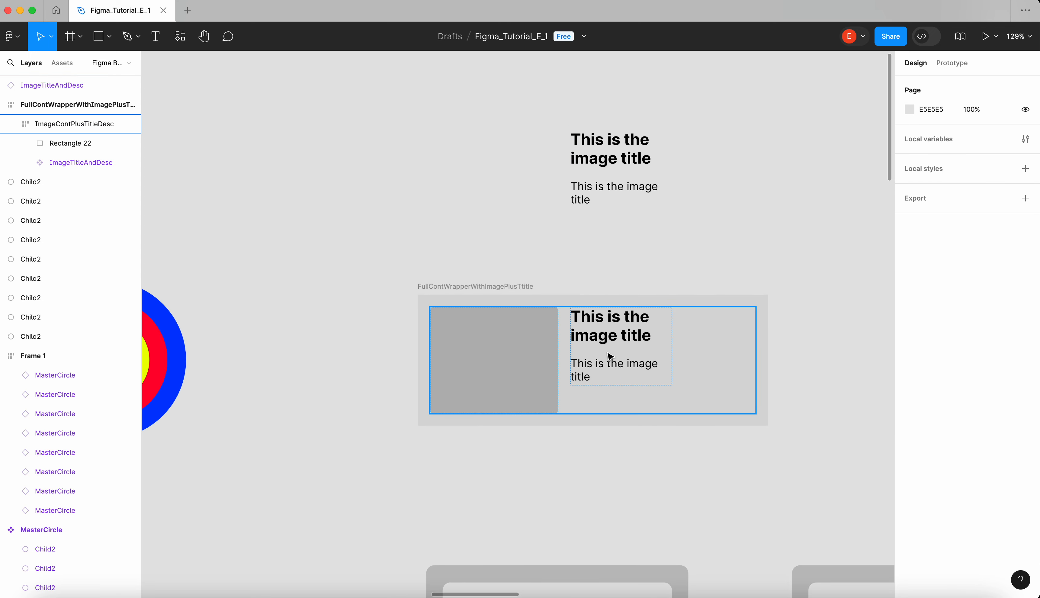
double_click(608, 353)
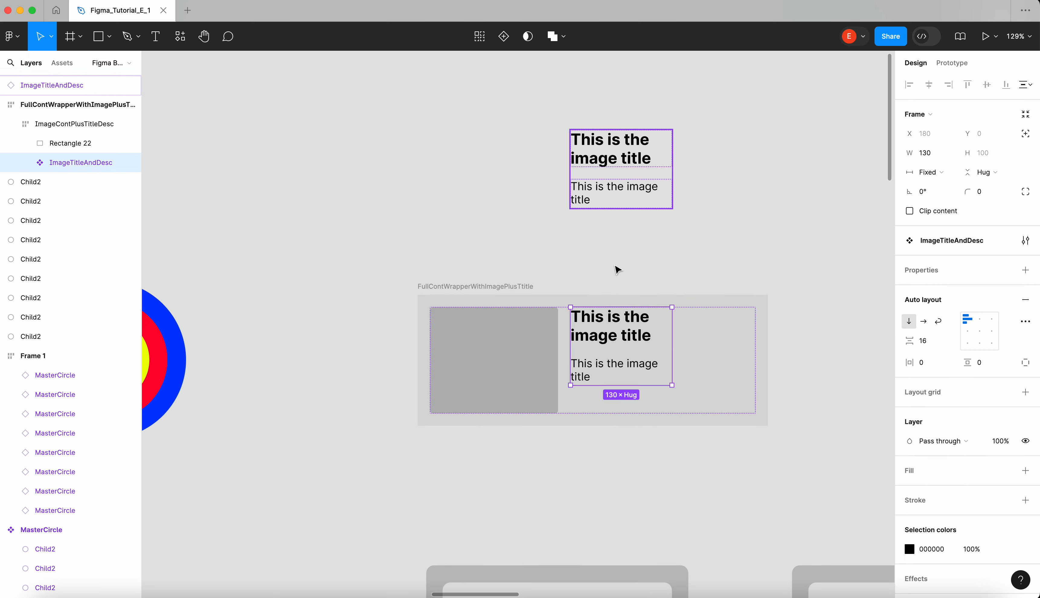
left_click_drag(625, 345, 485, 201)
left_click(656, 190)
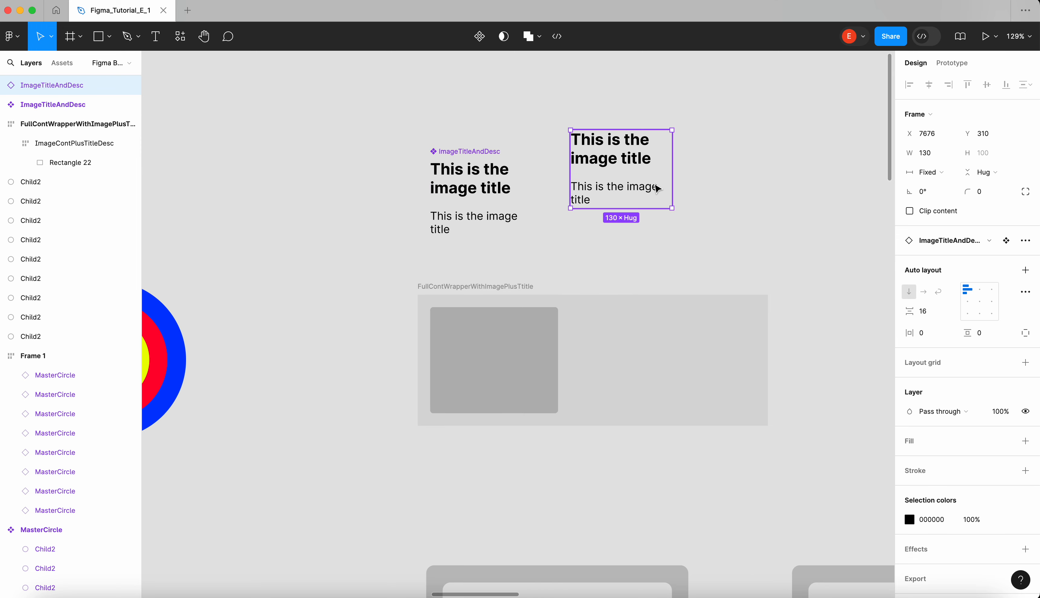
left_click_drag(639, 187, 619, 204)
scroll(618, 196, "right", 2)
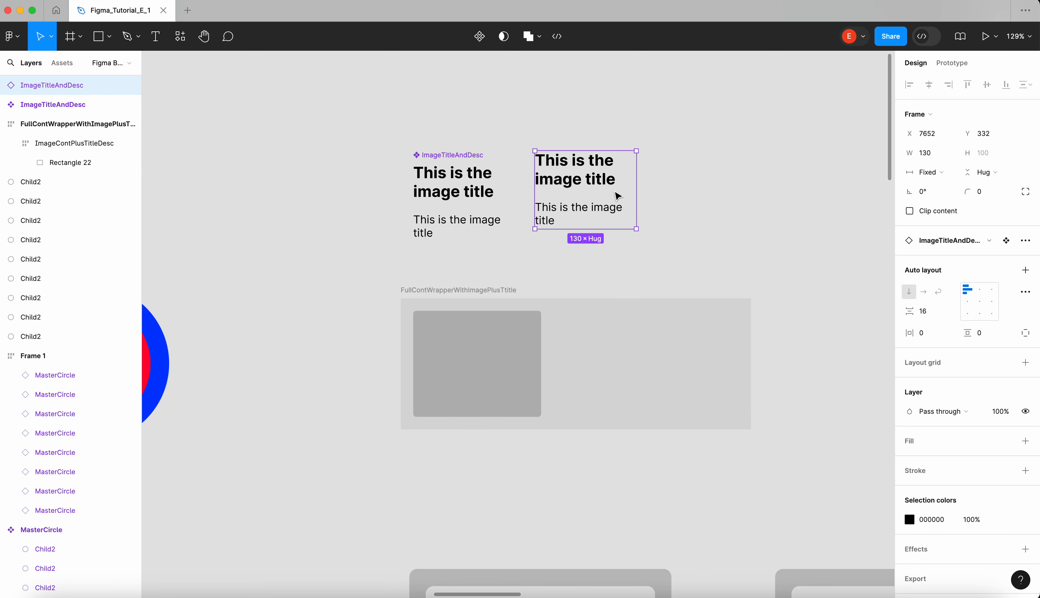
scroll(619, 197, "up", 3)
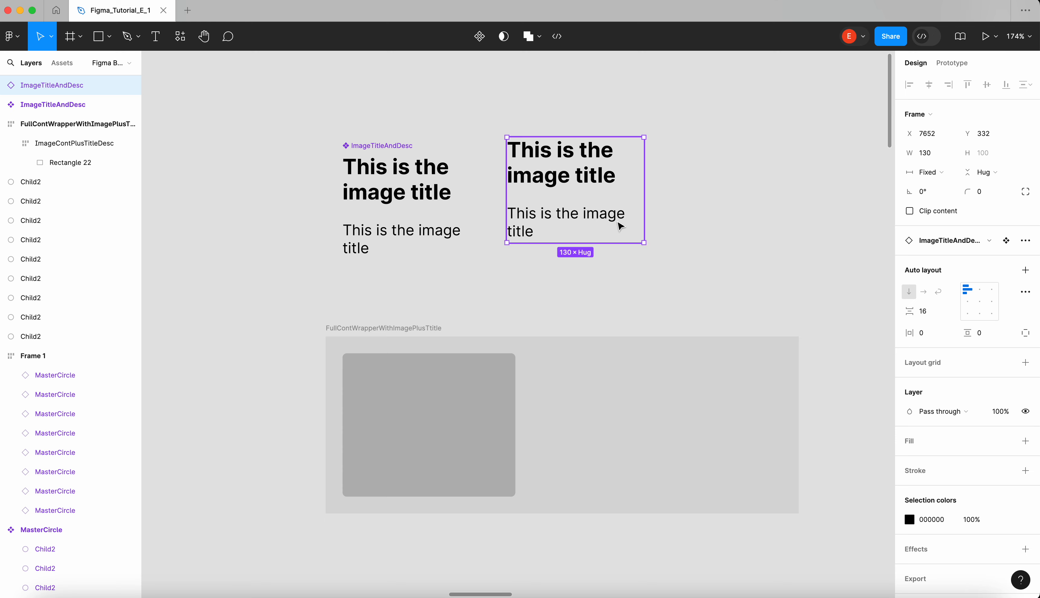
Try replacing the title text in the main ImageTitleAndDesc component with "change me here"
double_click(410, 202)
double_click(409, 199)
key("super+a")
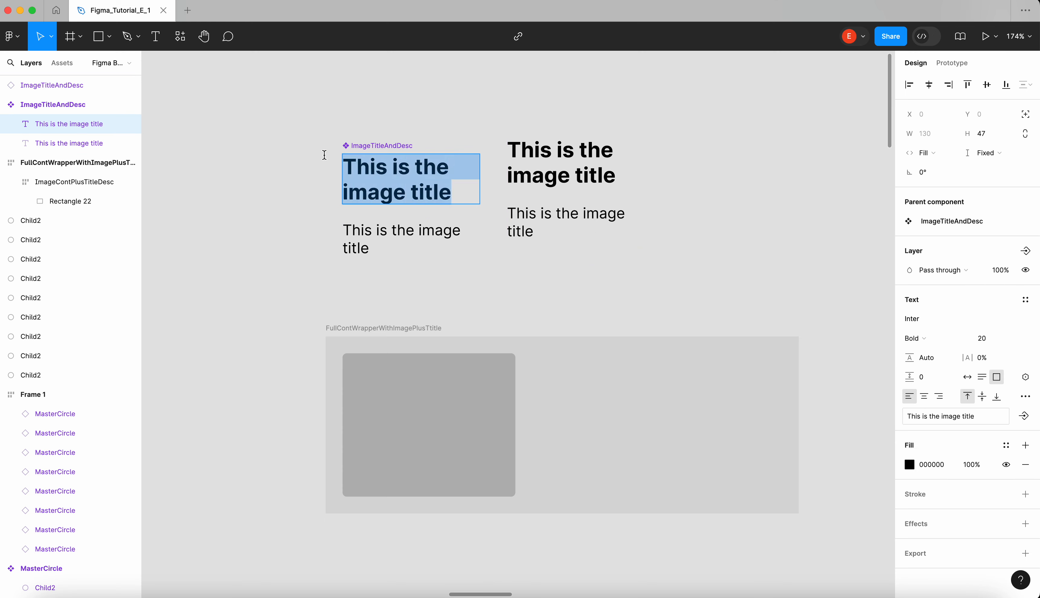
type("change me here")
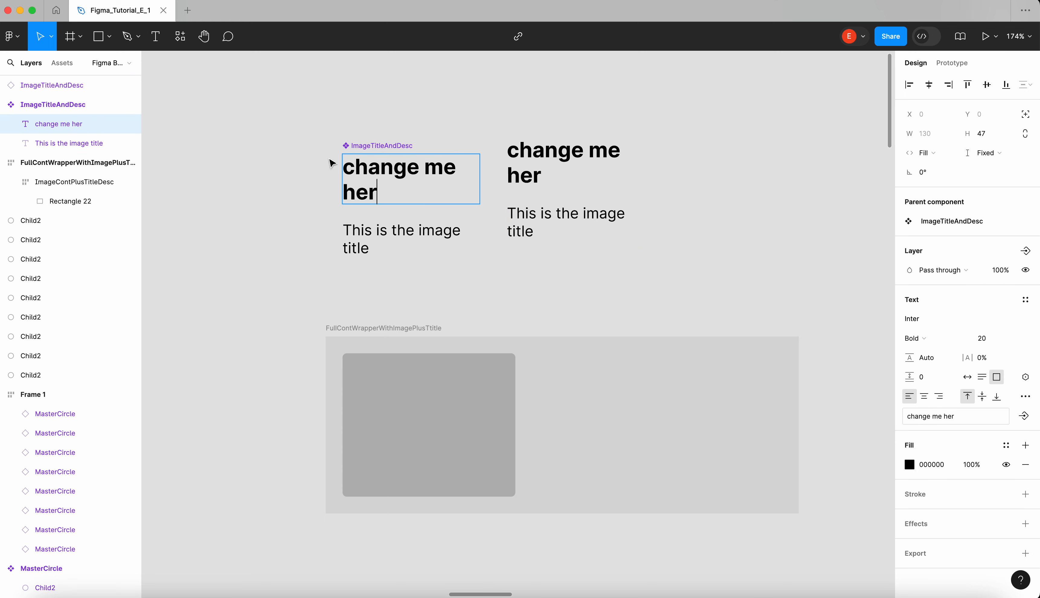
double_click(607, 155)
key("super+z")
key("super+z")
key("Escape")
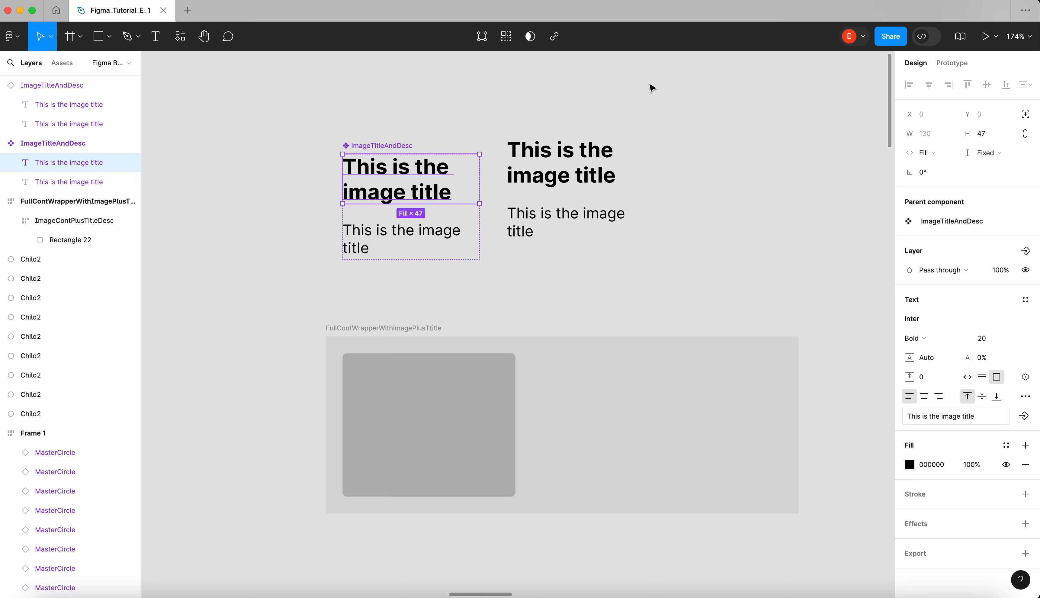
key("Escape")
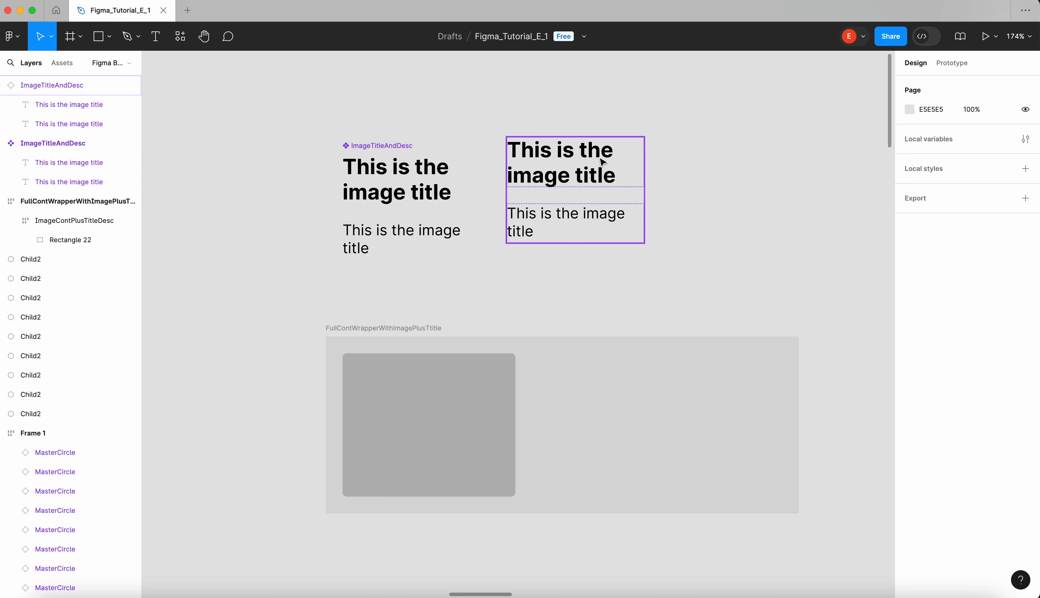
Move the ImageTitleAndDesc instance from the canvas into the ImageContPlusTitleDesc frame by cutting and pasting it beside the grey image rectangle
left_click(599, 200)
key("super+x")
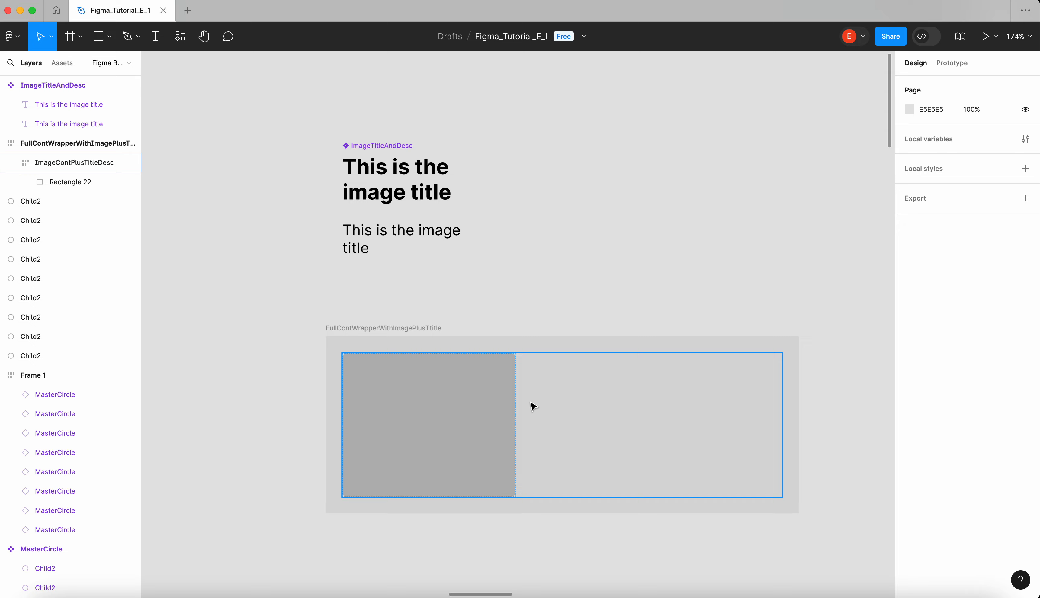
left_click(499, 405)
key("super+v")
left_click(585, 318)
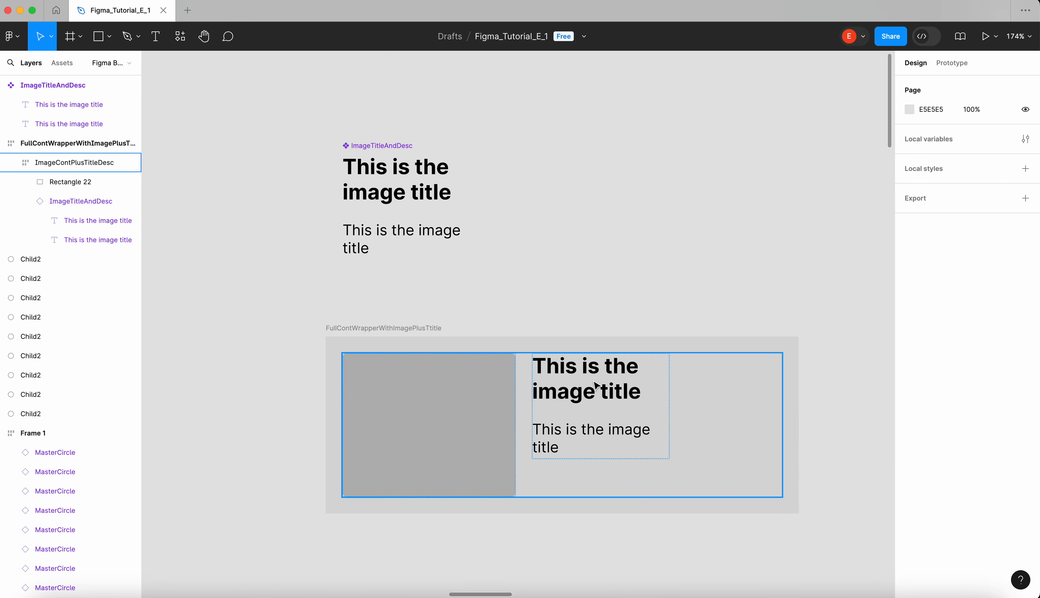
left_click(739, 436)
left_click(672, 269)
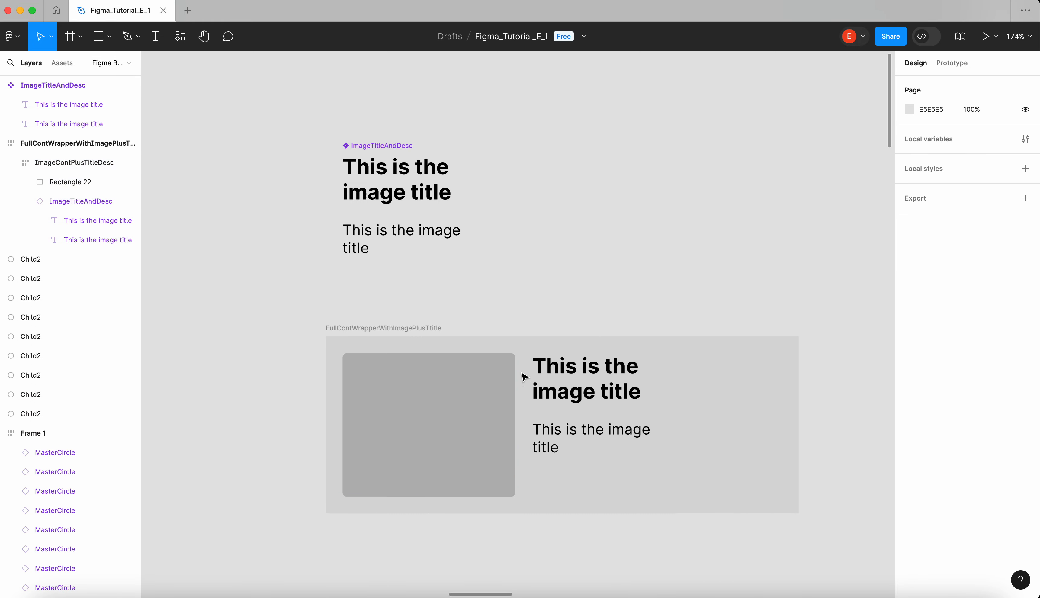
Duplicate the card's grey image rectangle onto the canvas above the card and turn the copy into a component
left_click(508, 392)
left_click_drag(409, 435, 597, 207)
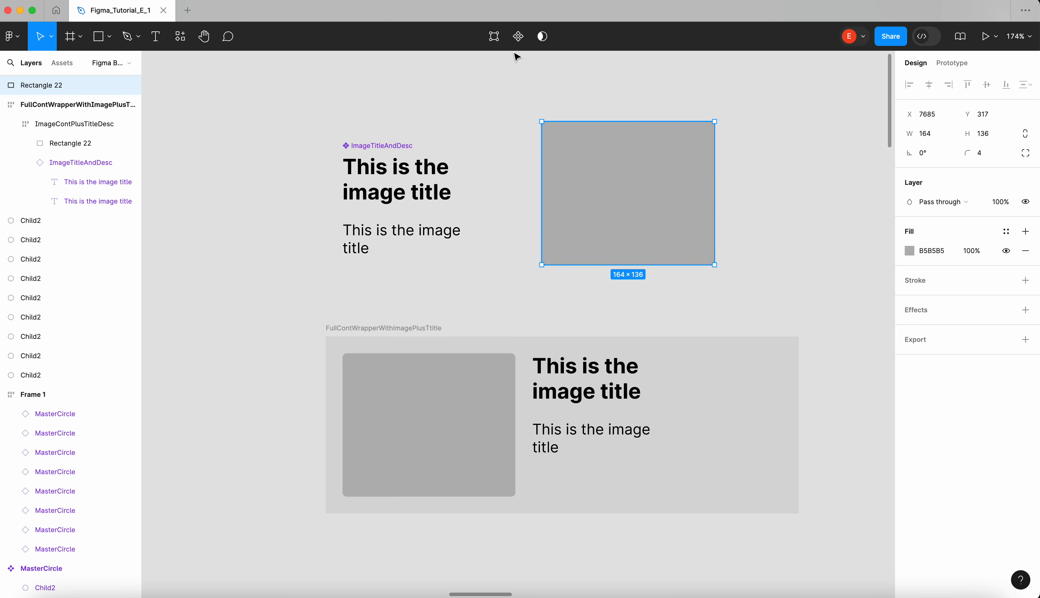
left_click(519, 37)
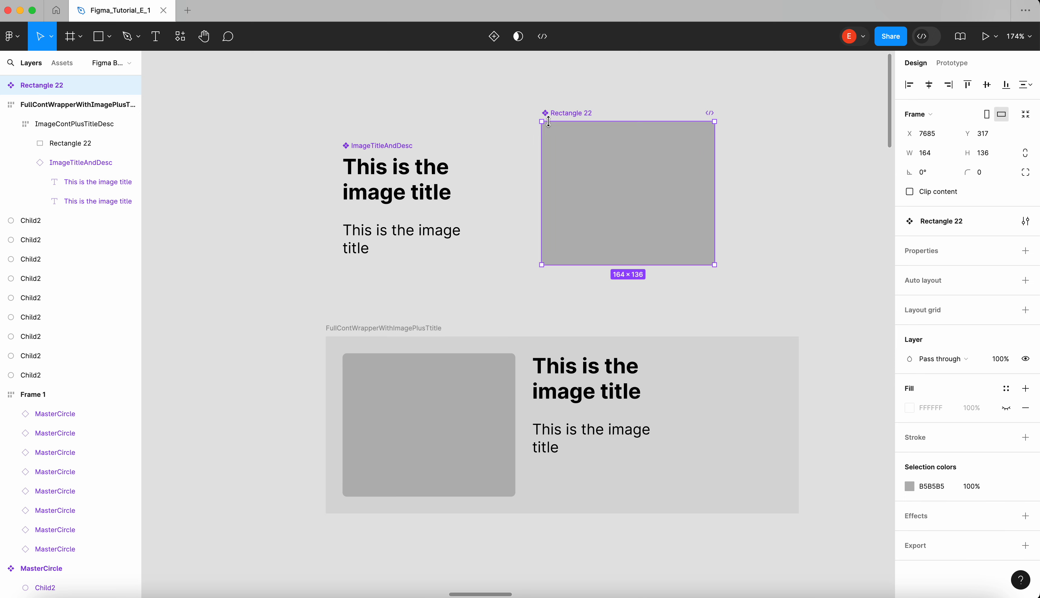
left_click(347, 158)
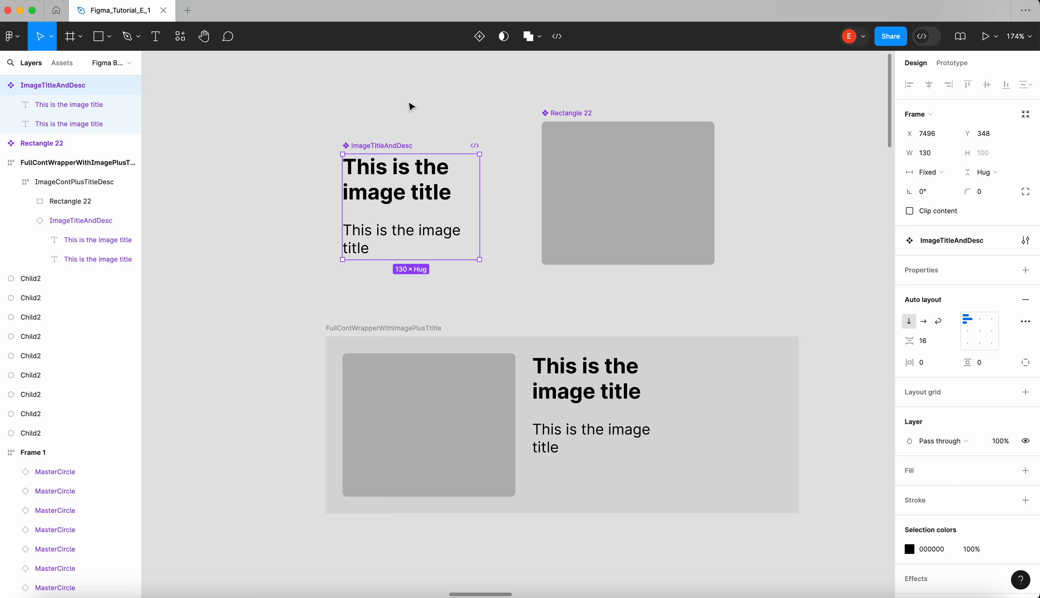
left_click(411, 104)
left_click(377, 160)
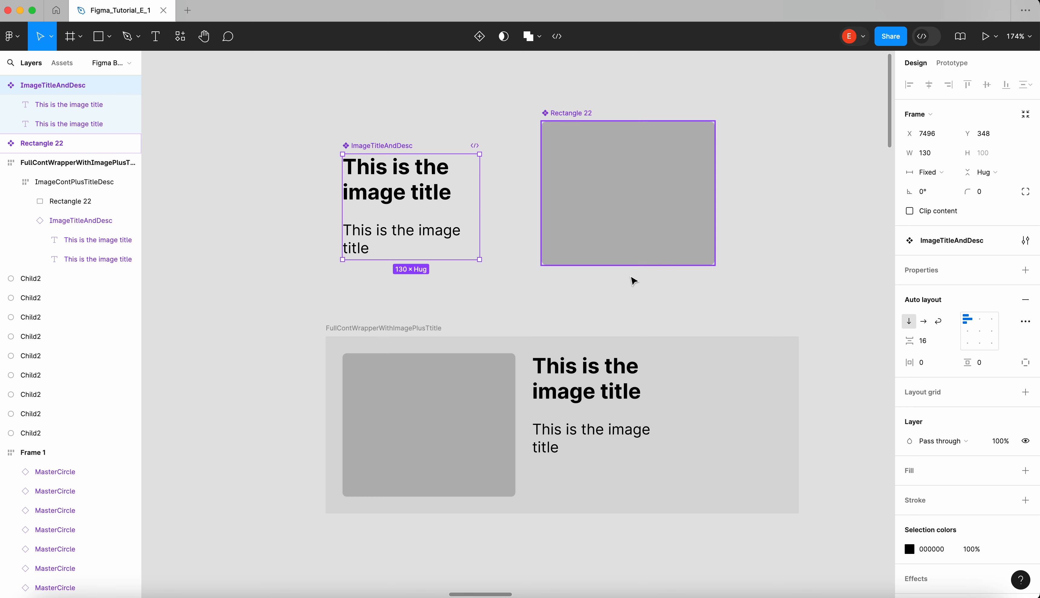
Place an instance of the grey Rectangle 22 component on the canvas beside the main component
left_click(658, 179)
scroll(644, 179, "down", 3)
left_click_drag(632, 179, 843, 178)
scroll(843, 178, "right", 3)
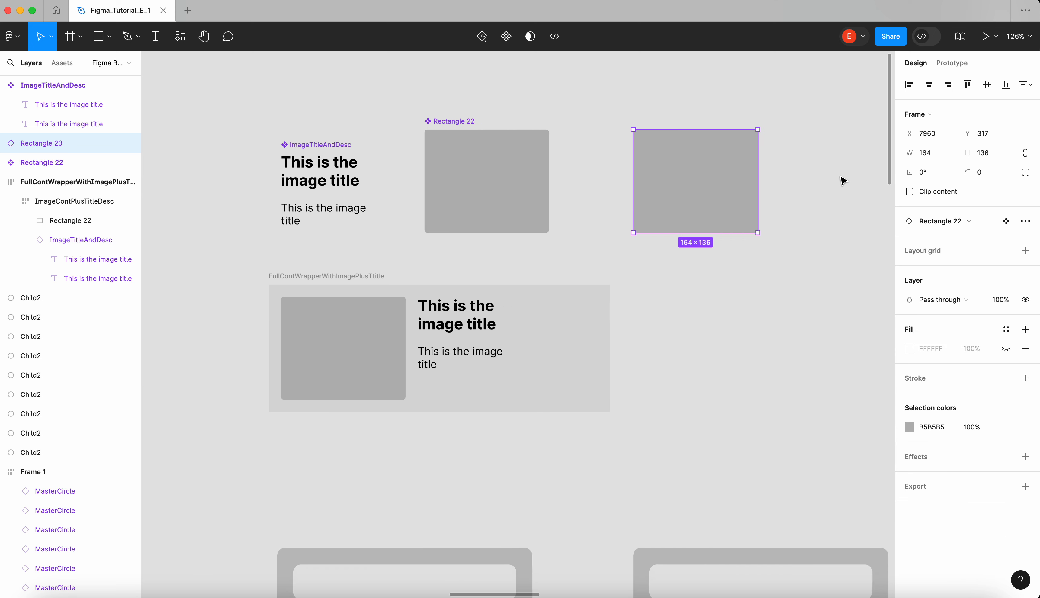
scroll(843, 179, "up", 5)
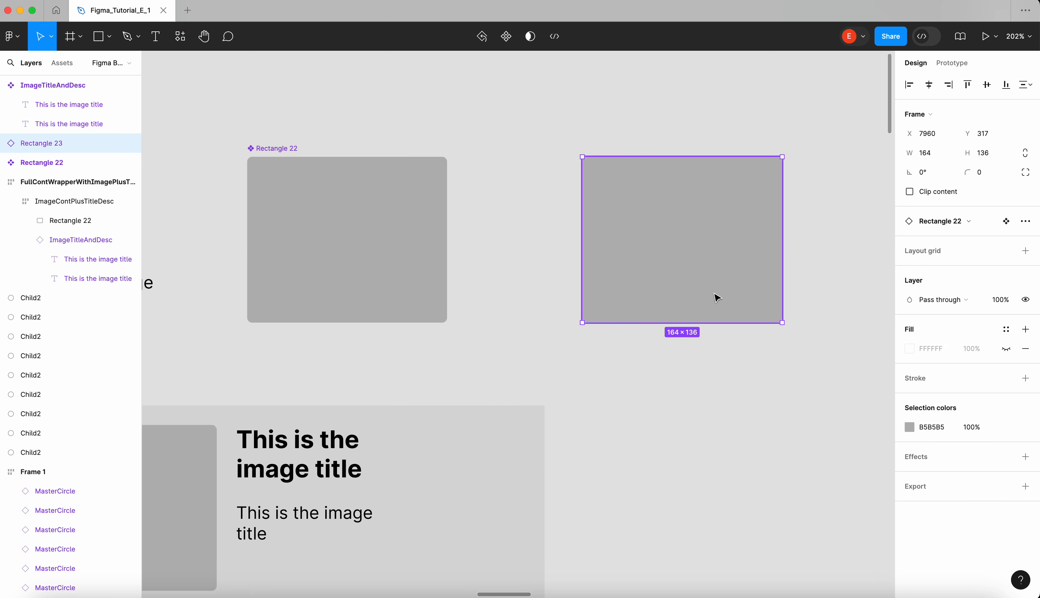
left_click(337, 223)
left_click(602, 199)
scroll(603, 200, "down", 5)
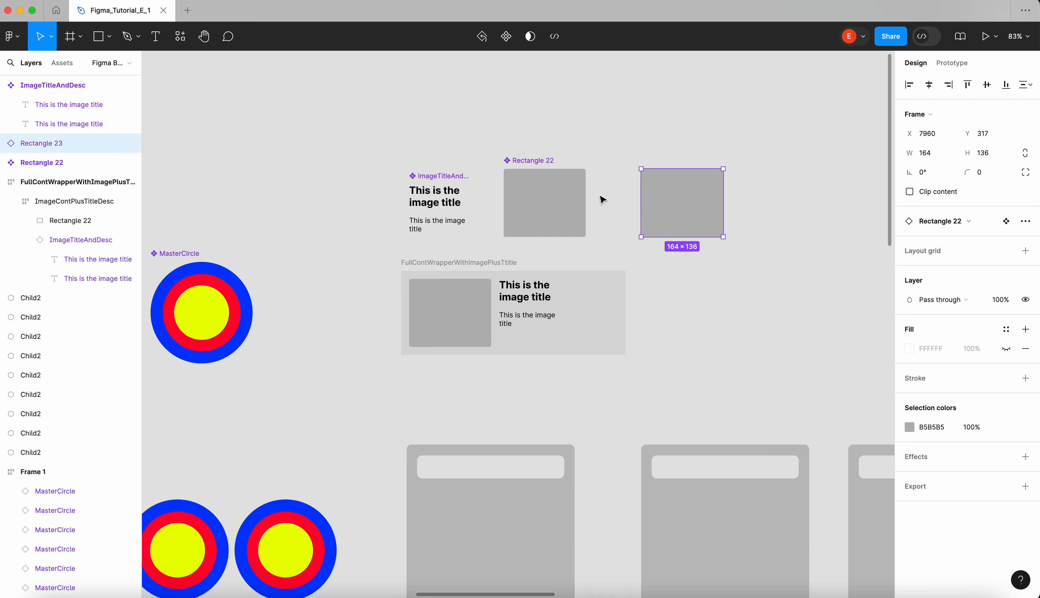
Bring the rectangle instance closer to its main component and add a second instance to extend the row to three
scroll(602, 197, "up", 3)
scroll(656, 205, "left", 1)
left_click_drag(726, 224, 808, 206)
scroll(663, 218, "up", 3)
scroll(660, 214, "right", 1)
Try recolouring the main Rectangle 22 component to FF0000
left_click(425, 189)
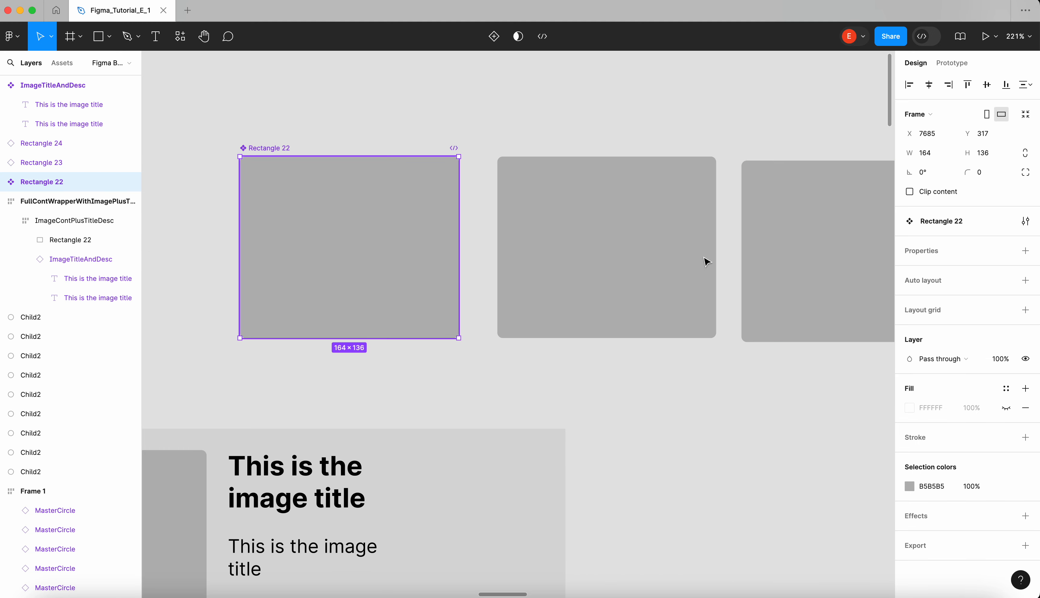
left_click(910, 486)
left_click_drag(838, 351, 895, 287)
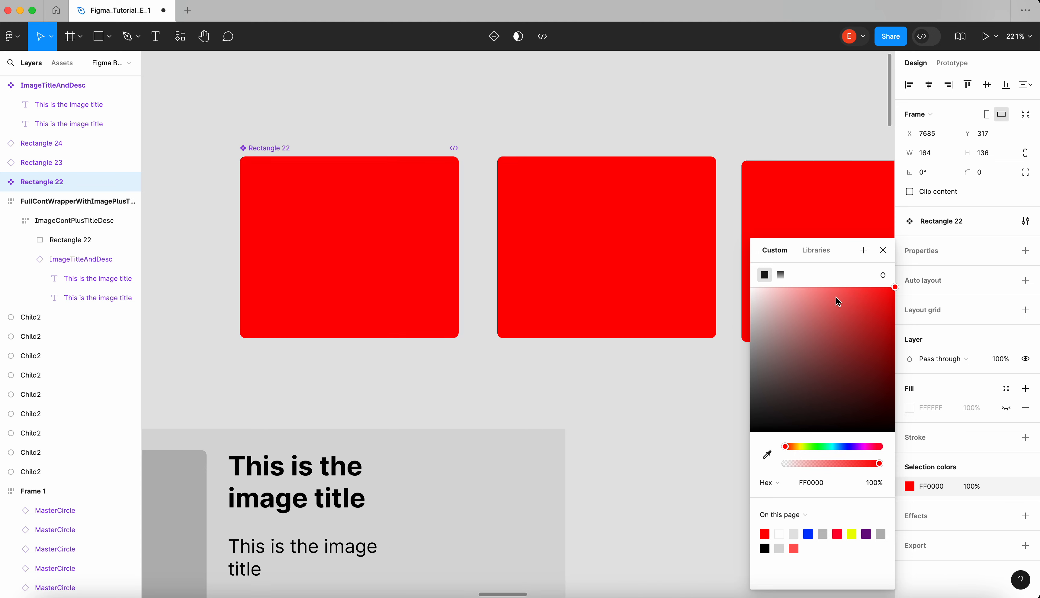
key("super+z")
left_click(739, 141)
Align the outermost rectangle instance with the top of the middle one and move it slightly closer
scroll(739, 142, "right", 4)
scroll(739, 142, "up", 1)
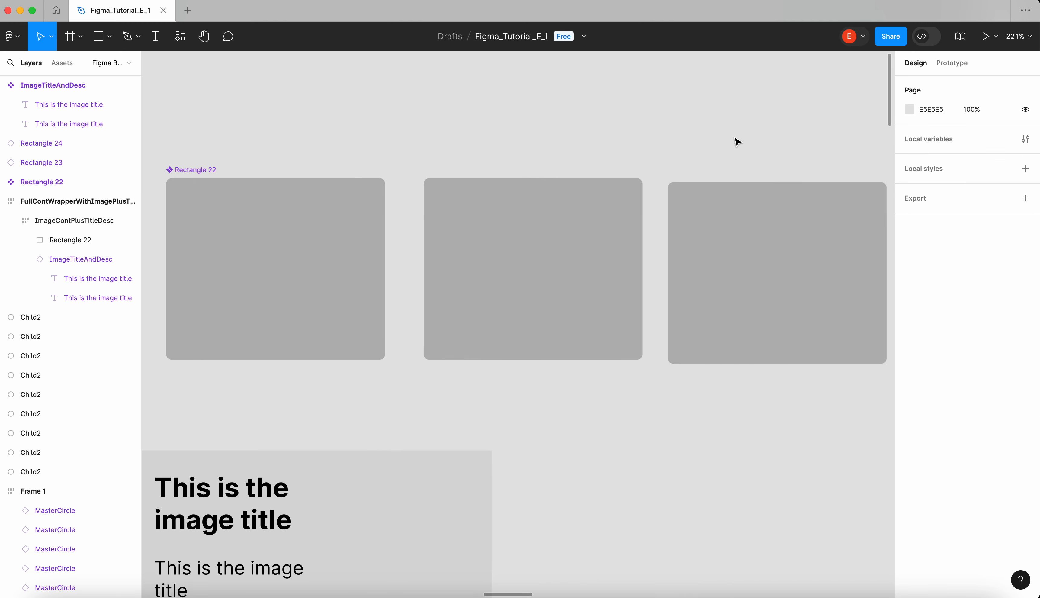
scroll(738, 142, "down", 2)
scroll(739, 142, "right", 1)
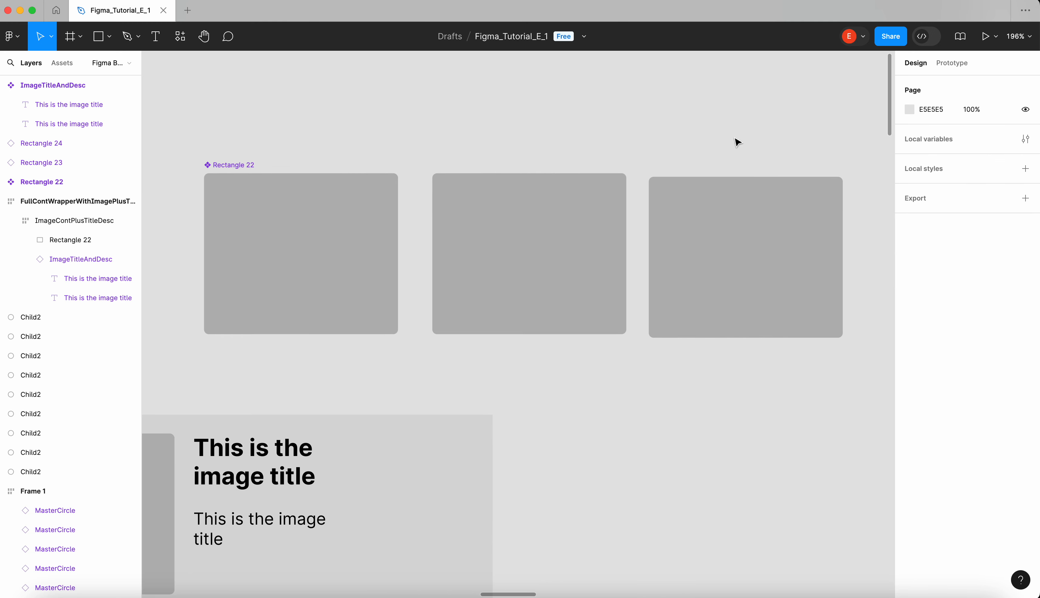
scroll(738, 141, "right", 1)
scroll(738, 142, "down", 1)
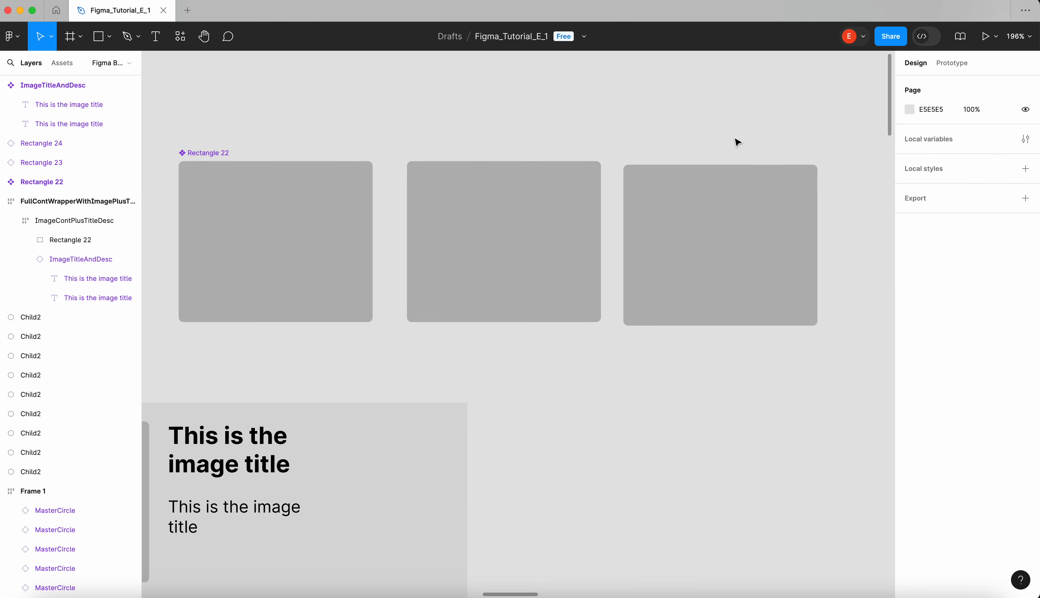
left_click(518, 227)
left_click(636, 231)
left_click_drag(637, 230, 629, 226)
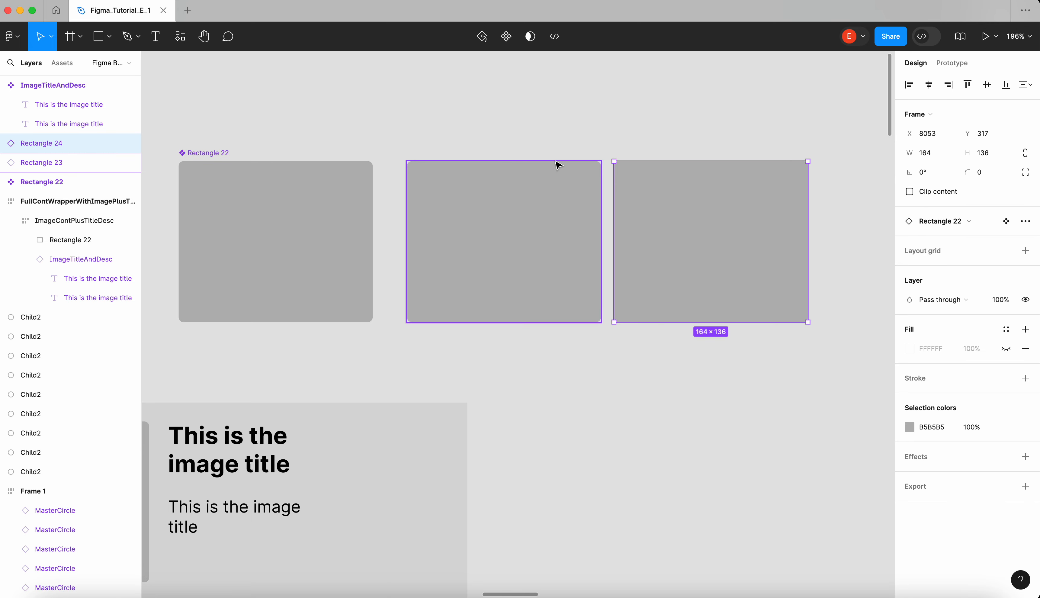
left_click(523, 131)
left_click(524, 274)
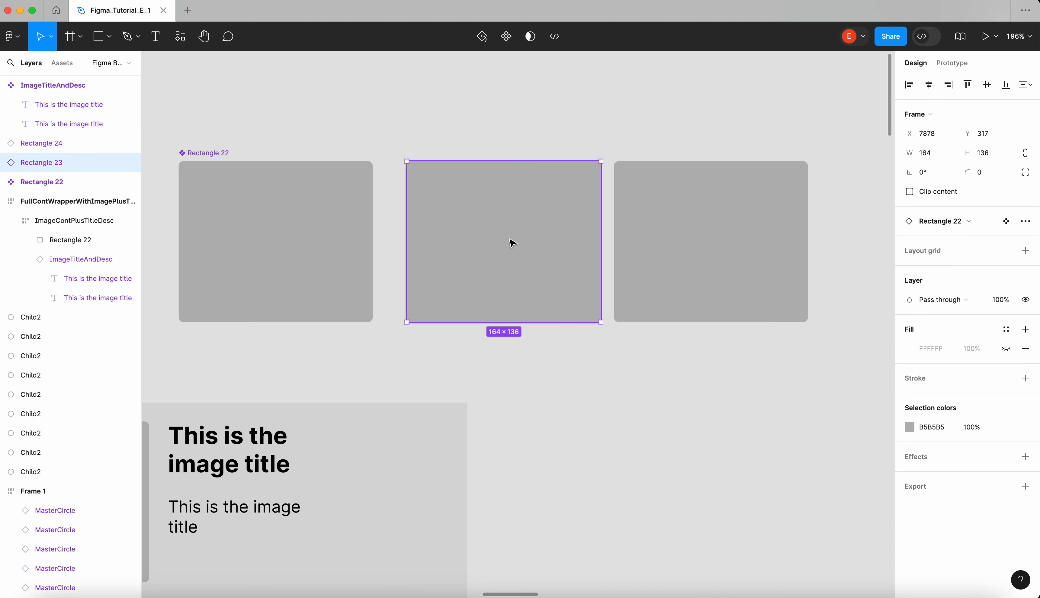
Recolour the main Rectangle 22 component to FF0000
left_click(350, 256)
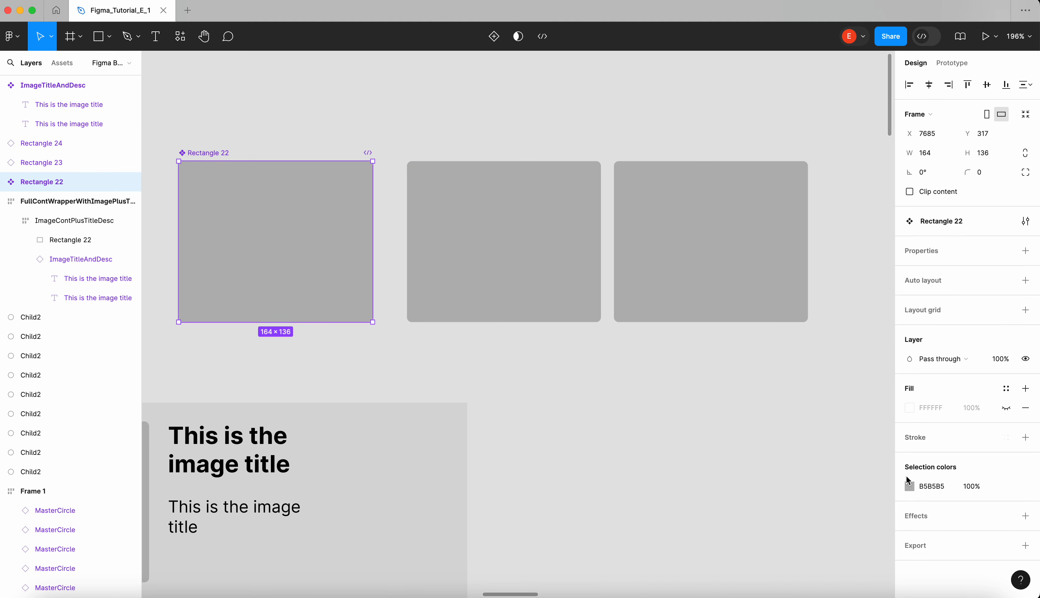
left_click(910, 486)
left_click_drag(840, 361, 894, 285)
left_click(755, 170)
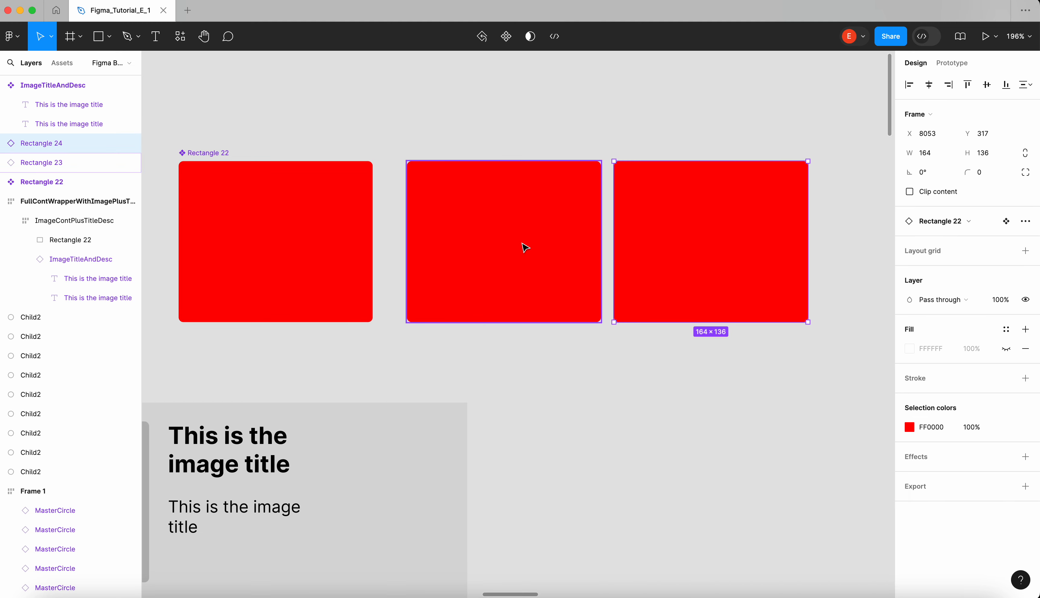
Narrow the middle rectangle instance to a width of 62 and centre a duplicate scaled to 42 × 94 on it
left_click(569, 223)
left_click_drag(587, 200, 468, 208)
key("super+d")
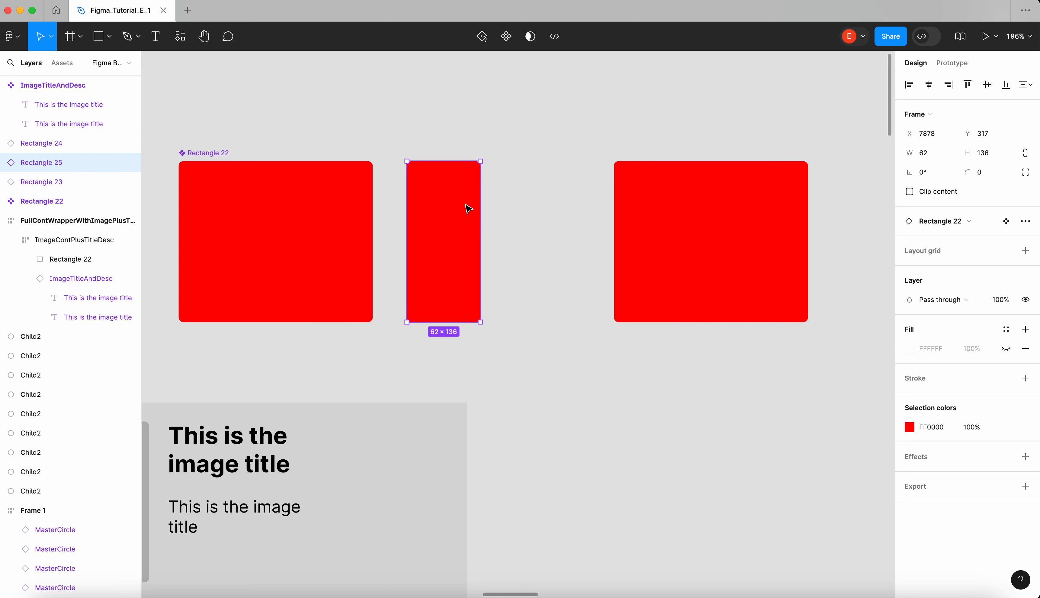
left_click_drag(480, 161, 468, 186)
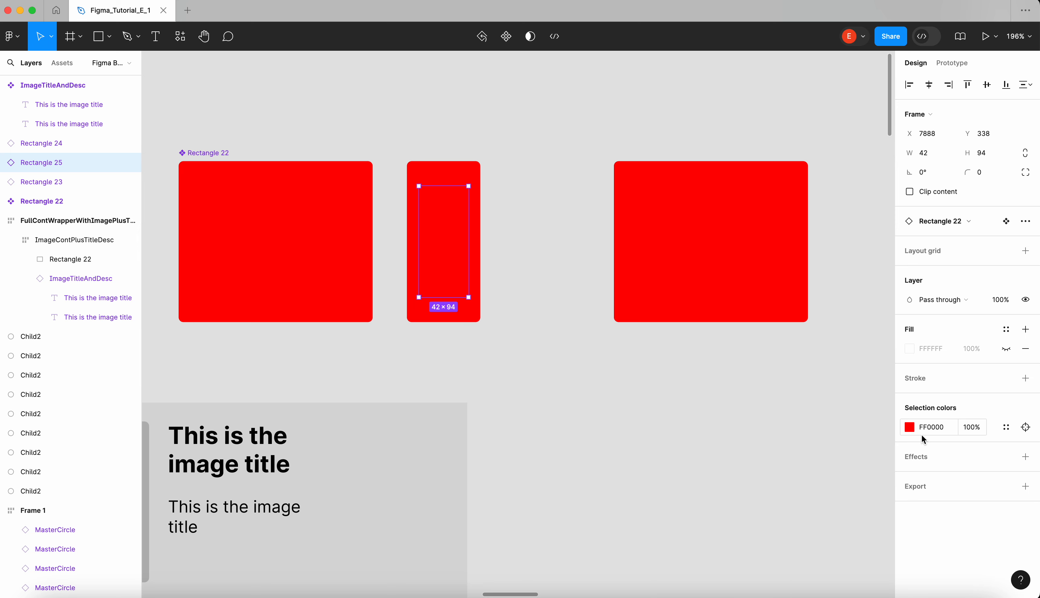
Recolour the small inner rectangle instance to light red FF9595
left_click(910, 428)
left_click_drag(875, 308, 811, 242)
left_click(542, 224)
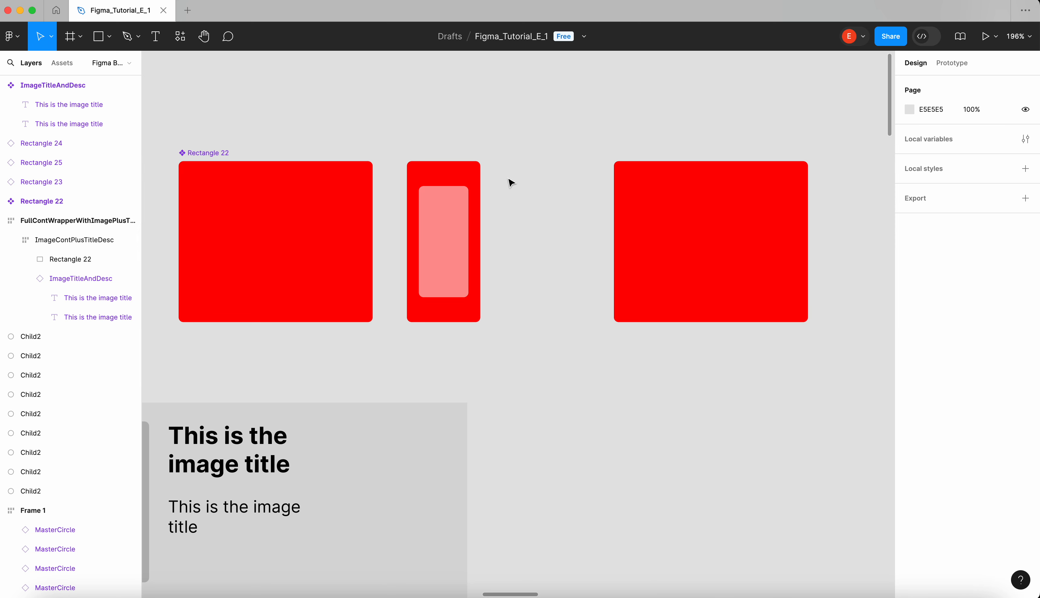
Select the narrow red rectangle instance together with the light red instance on top of it
left_click_drag(465, 122, 458, 280)
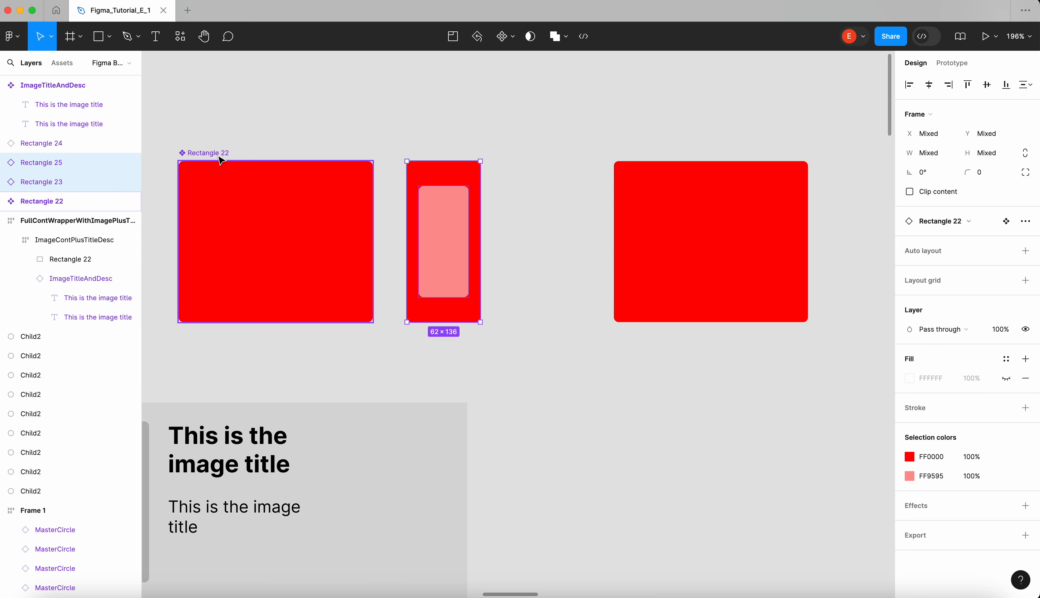
Detach the tall red instance and the pink instance inside it from their main component
left_click_drag(420, 158, 461, 214)
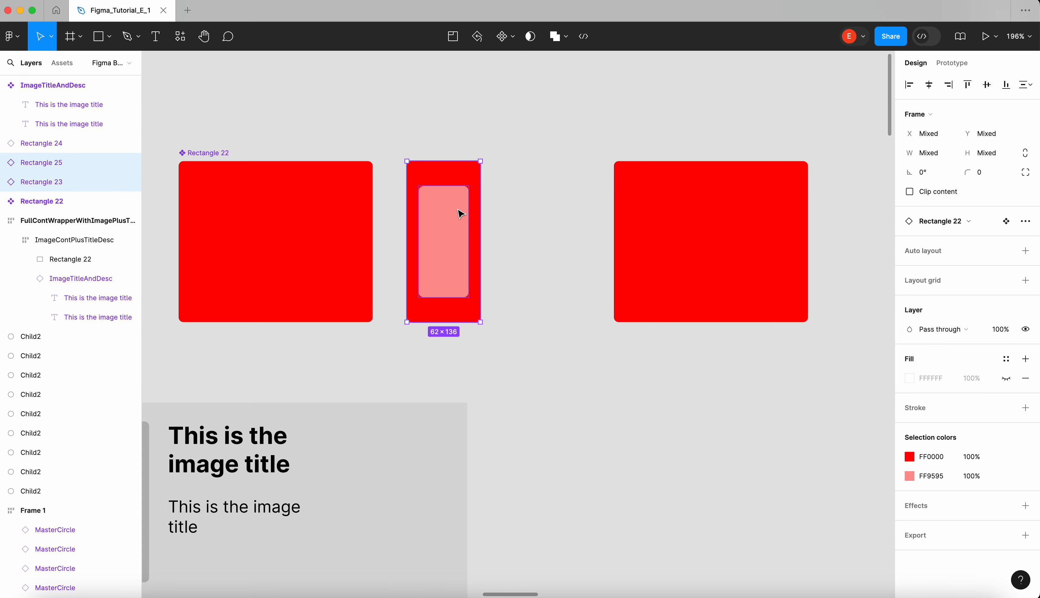
right_click(457, 183)
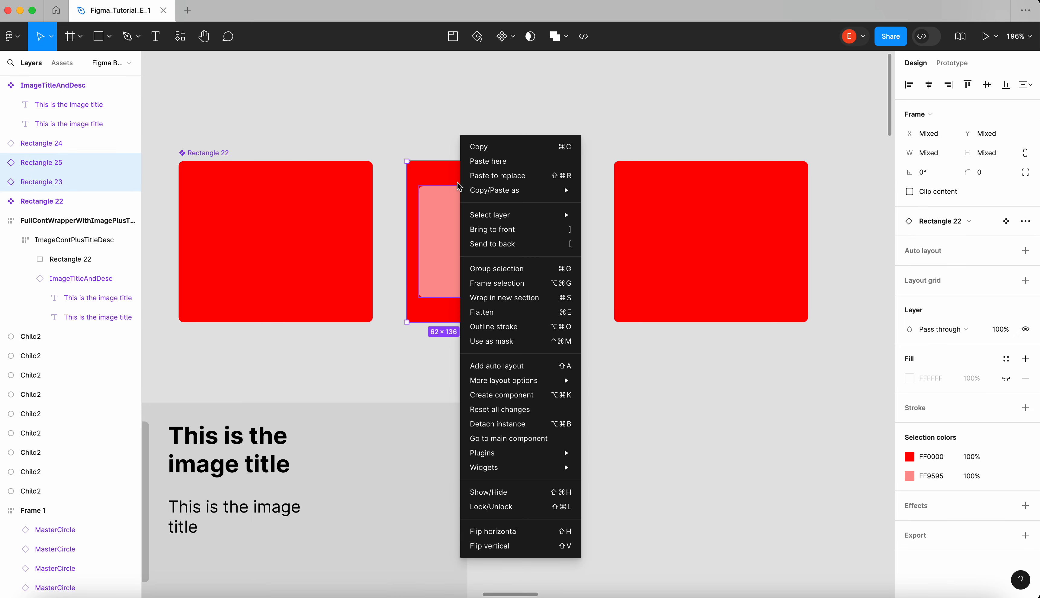
left_click(499, 425)
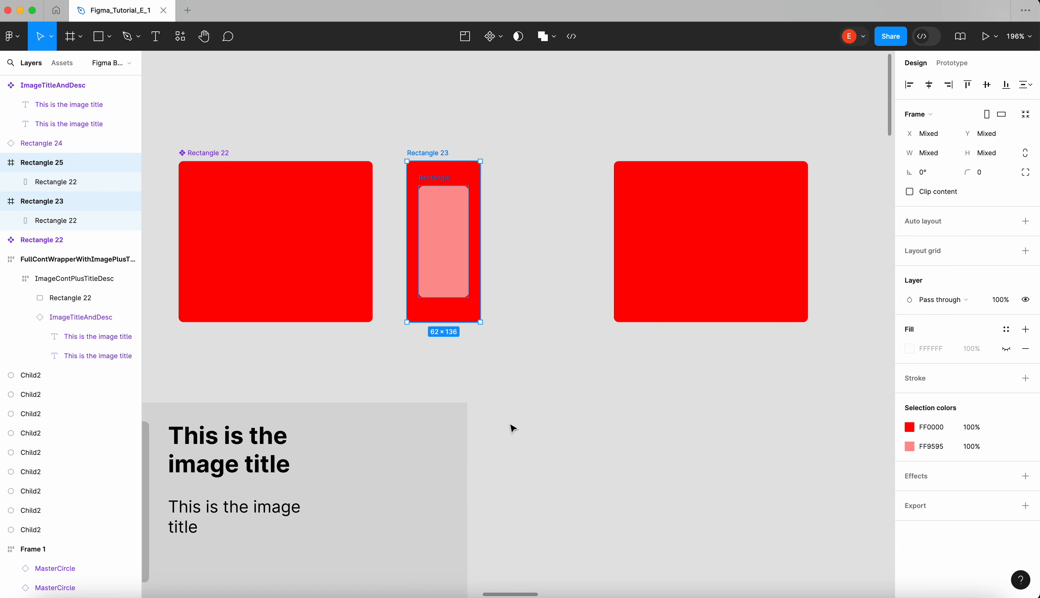
Widen the detached outer red frame, Rectangle 23, to 79
left_click(471, 98)
left_click(436, 154)
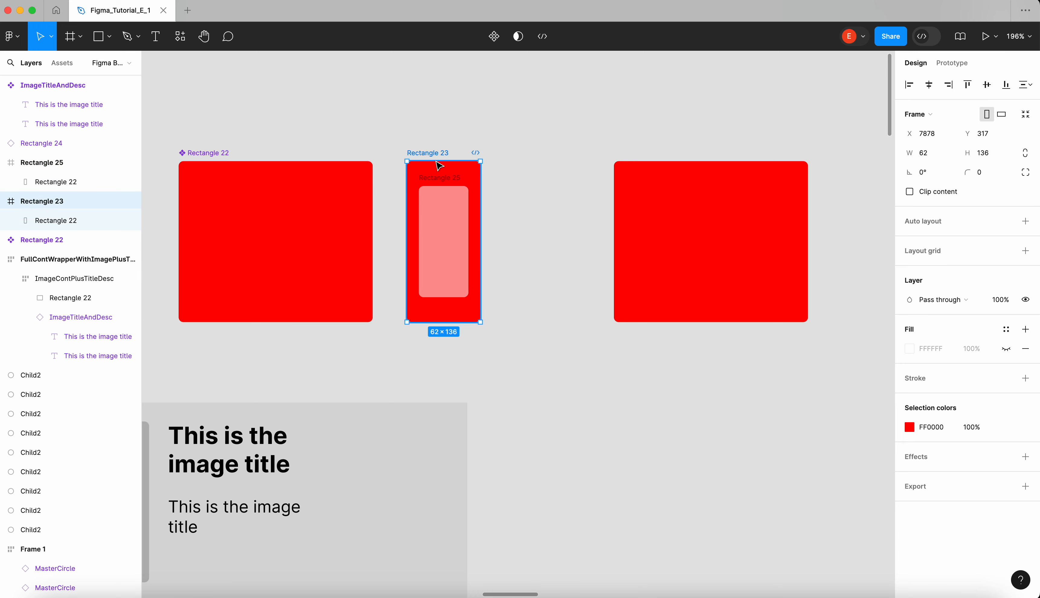
mouse_move(482, 198)
left_mouse_down()
mouse_move(582, 193)
mouse_move(501, 197)
left_mouse_up()
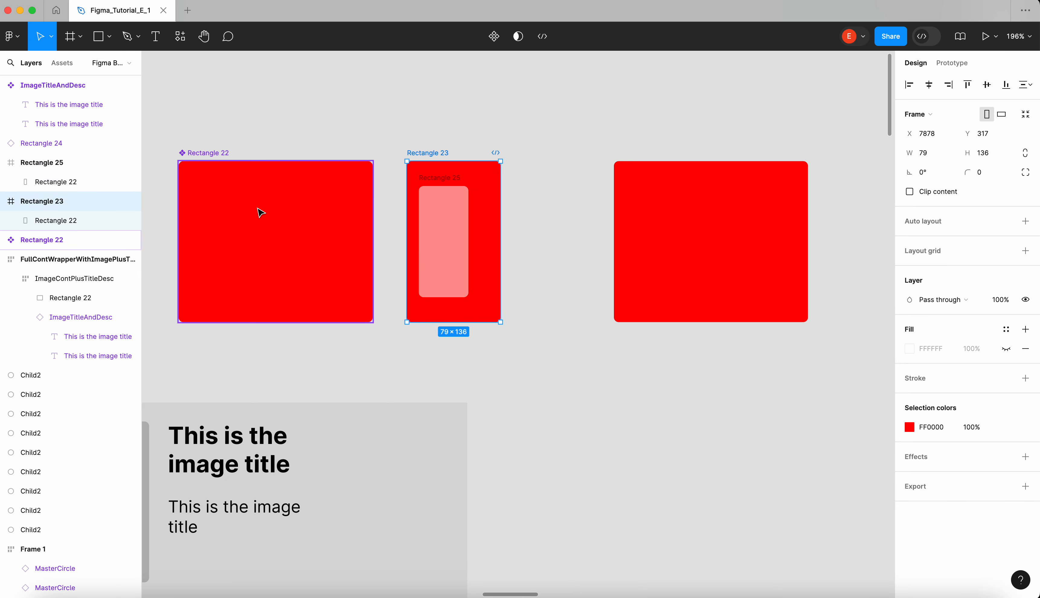
Combine the narrow red frame and the pink frame inside it into one new component
left_click_drag(397, 117, 543, 350)
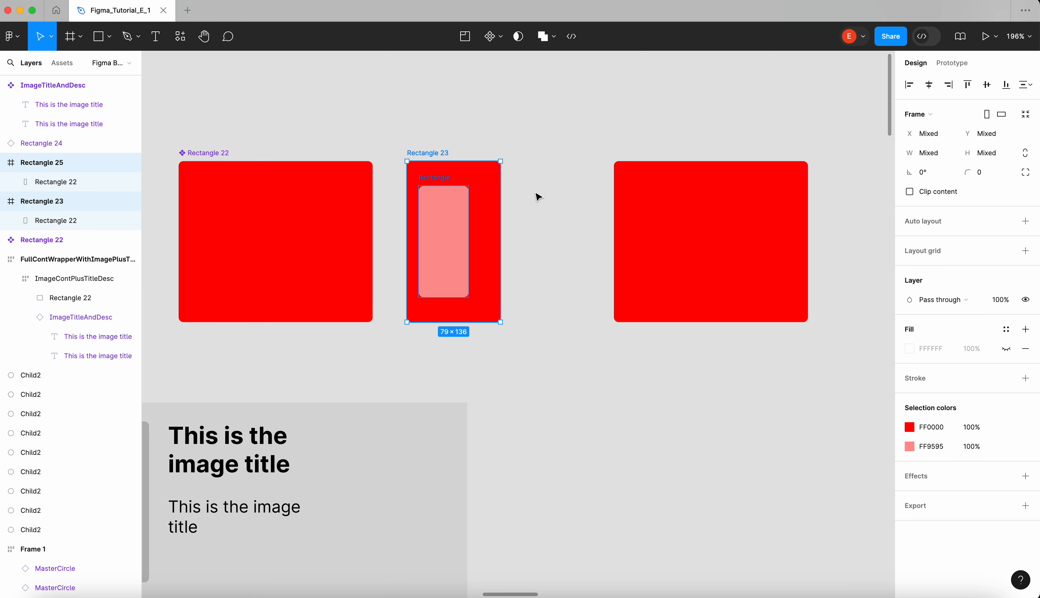
left_click(500, 44)
left_click(518, 71)
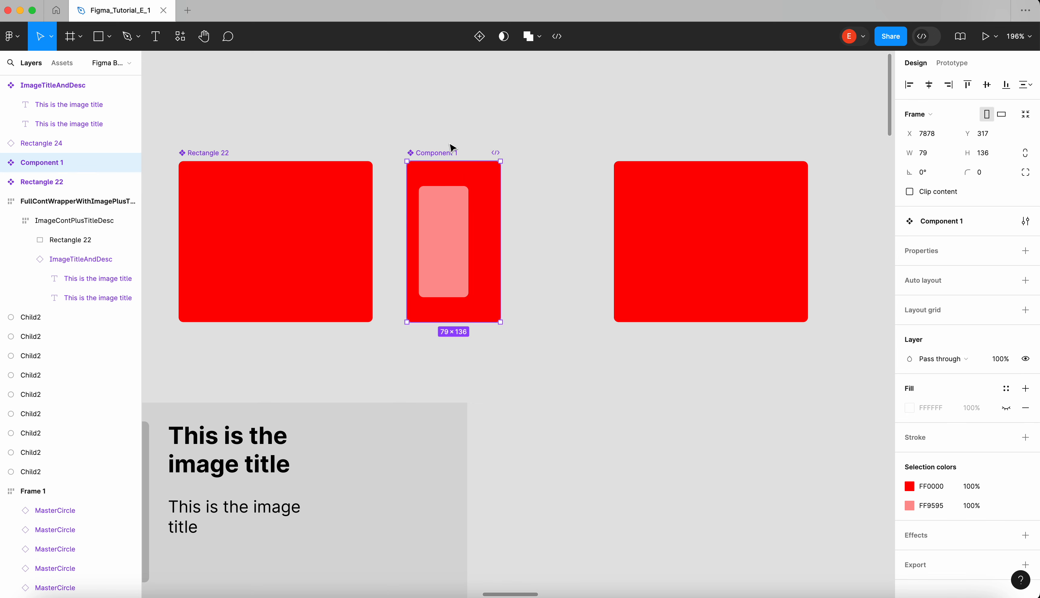
Rename the new component as NewMaster
double_click(448, 154)
type("Nerw")
key("BackSpace")
key("BackSpace")
type("W")
left_click(482, 125)
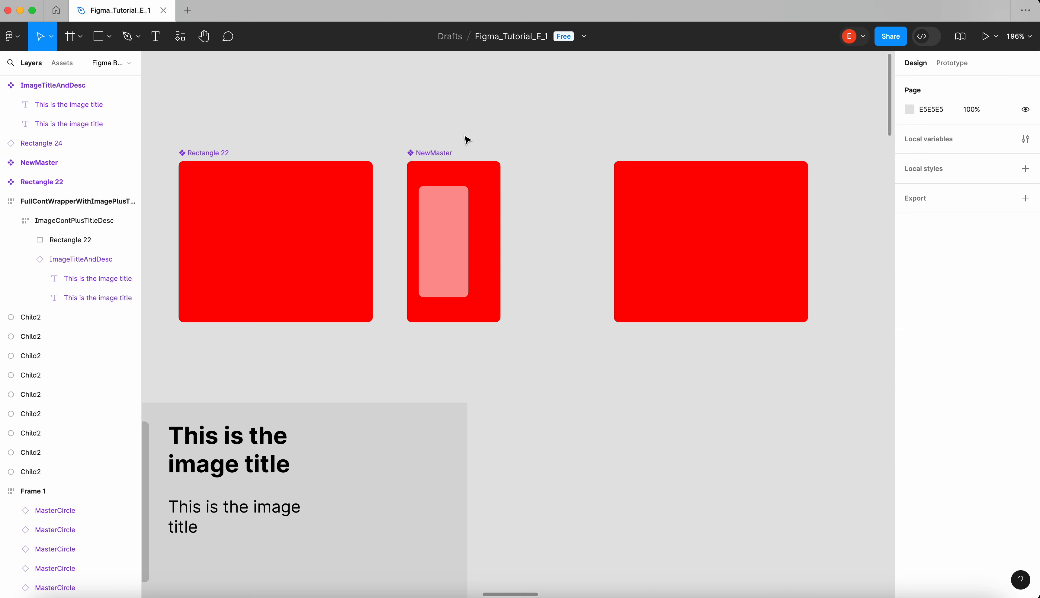
Move the NewMaster component sideways to X 7905, farther from the Rectangle 22 component
left_click_drag(450, 153, 483, 154)
scroll(474, 155, "left", 3)
scroll(475, 159, "down", 3)
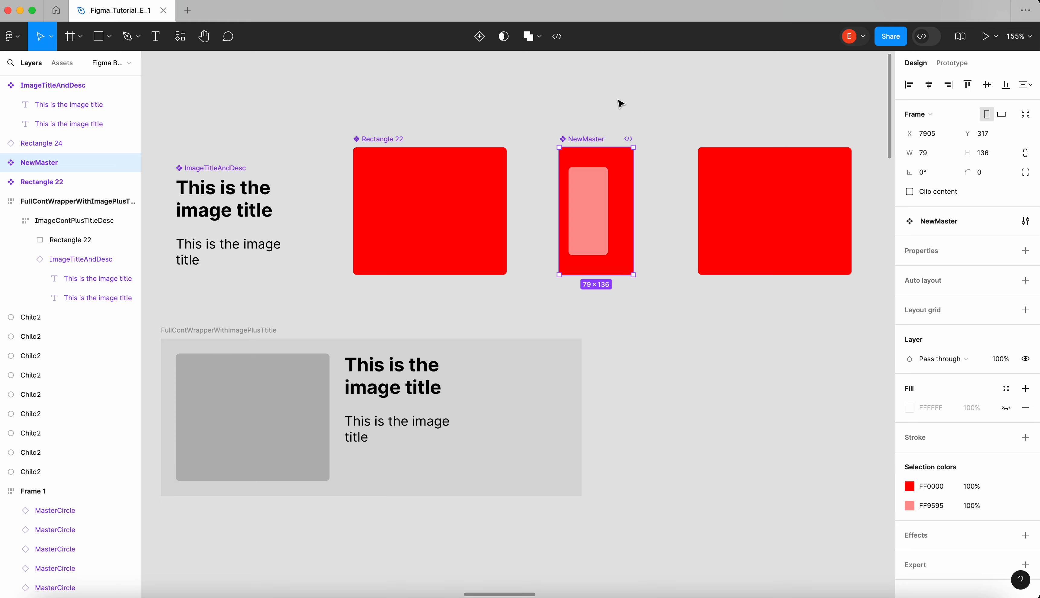
scroll(621, 112, "down", 2)
left_click(621, 116)
Widen the pink rectangle inside NewMaster to 62, leaving a narrow red margin on both sides
scroll(620, 116, "up", 4)
left_click(608, 205)
scroll(605, 207, "up", 3)
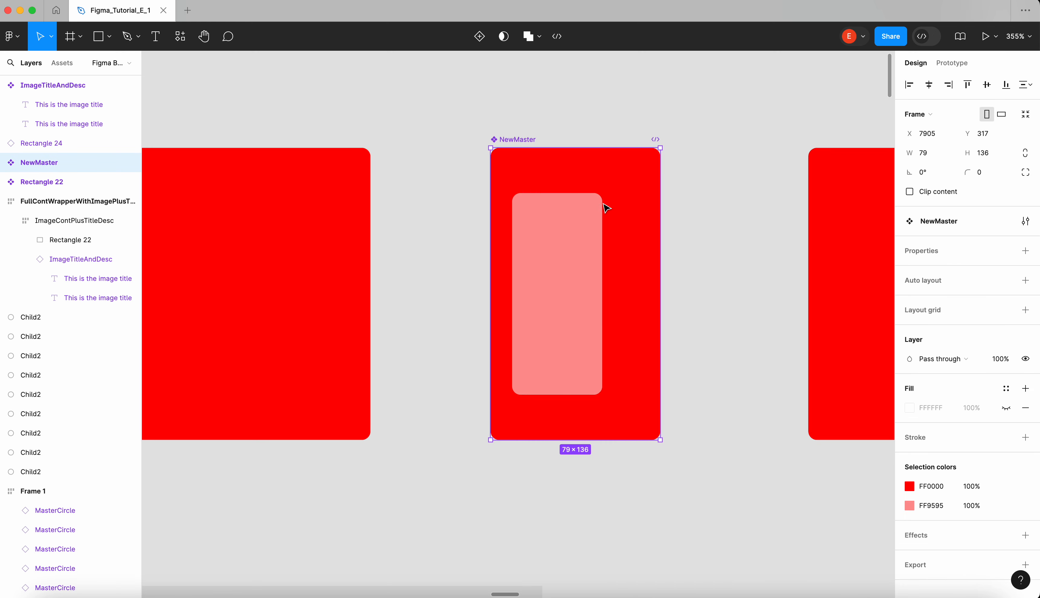
left_click(600, 228)
left_click_drag(602, 229, 646, 228)
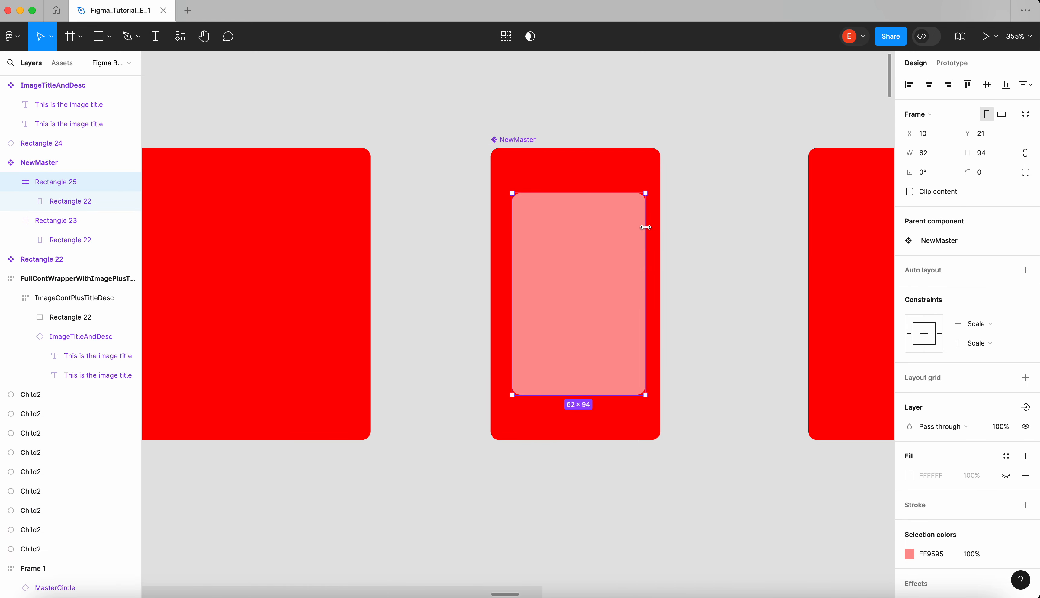
scroll(645, 227, "down", 3)
scroll(702, 157, "left", 2)
left_click(732, 119)
scroll(732, 119, "down", 2)
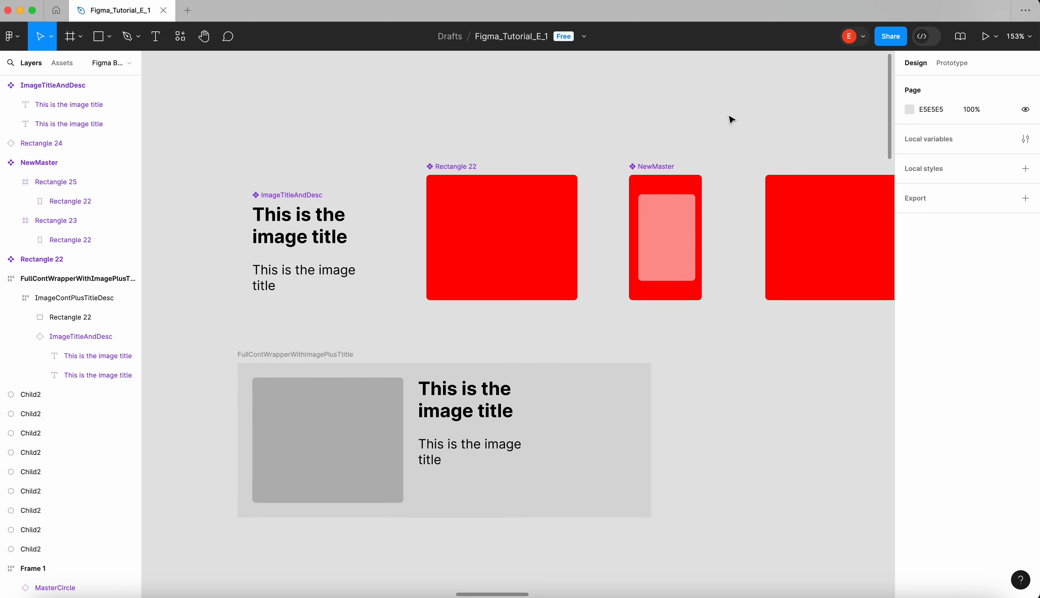
Stretch the pink rectangle vertically so its upper and lower edges come closer to NewMaster's edges
scroll(731, 120, "right", 2)
scroll(732, 120, "up", 1)
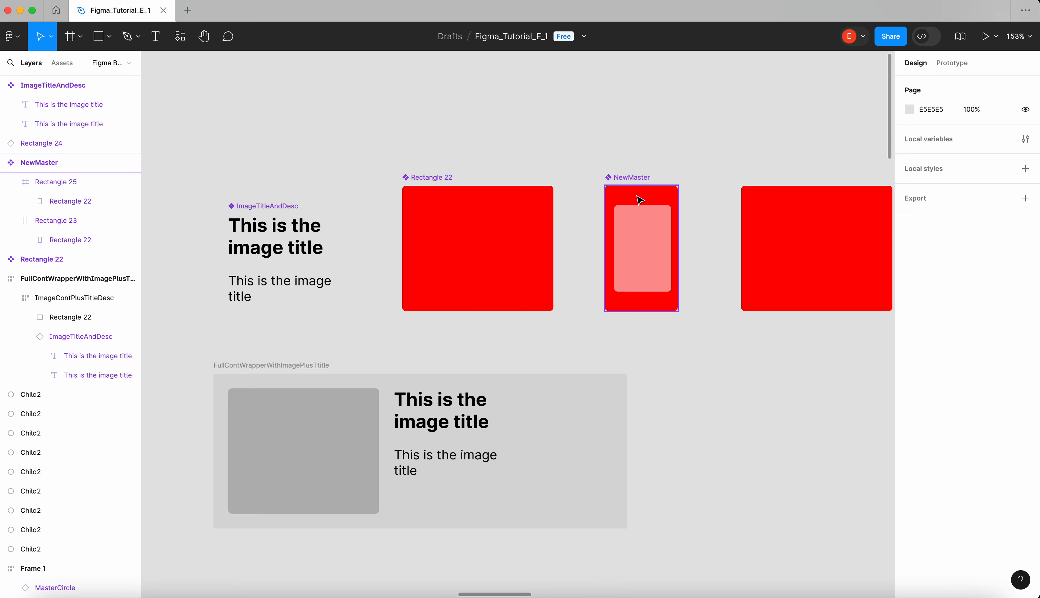
scroll(642, 237, "up", 3)
left_click(641, 235)
left_click(643, 238)
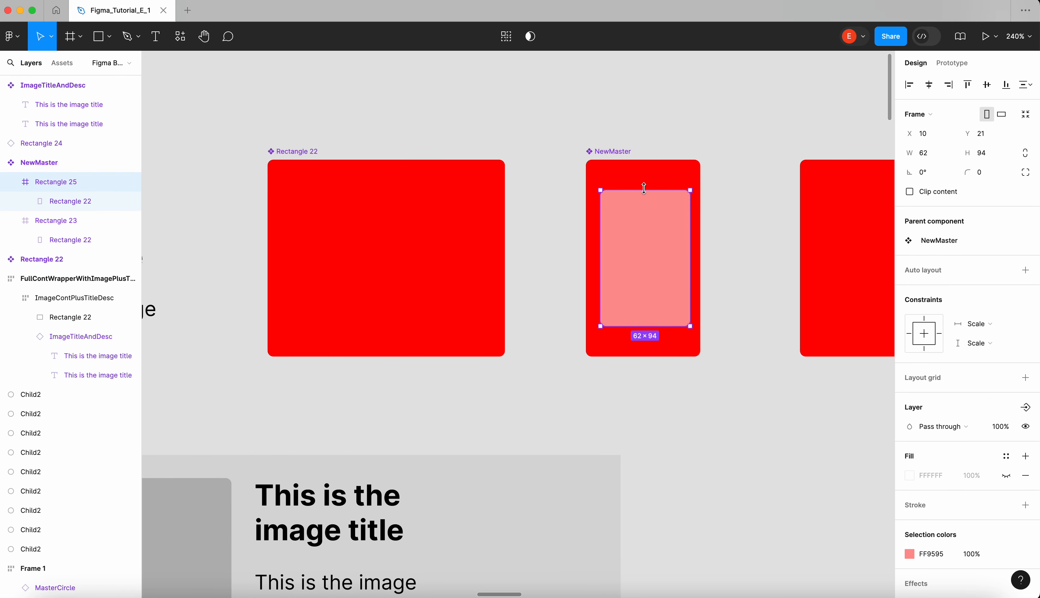
left_click_drag(645, 189, 644, 176)
left_click_drag(670, 135, 668, 156)
Delete the whole NewMaster component from the canvas
left_click(656, 194)
scroll(643, 218, "down", 5)
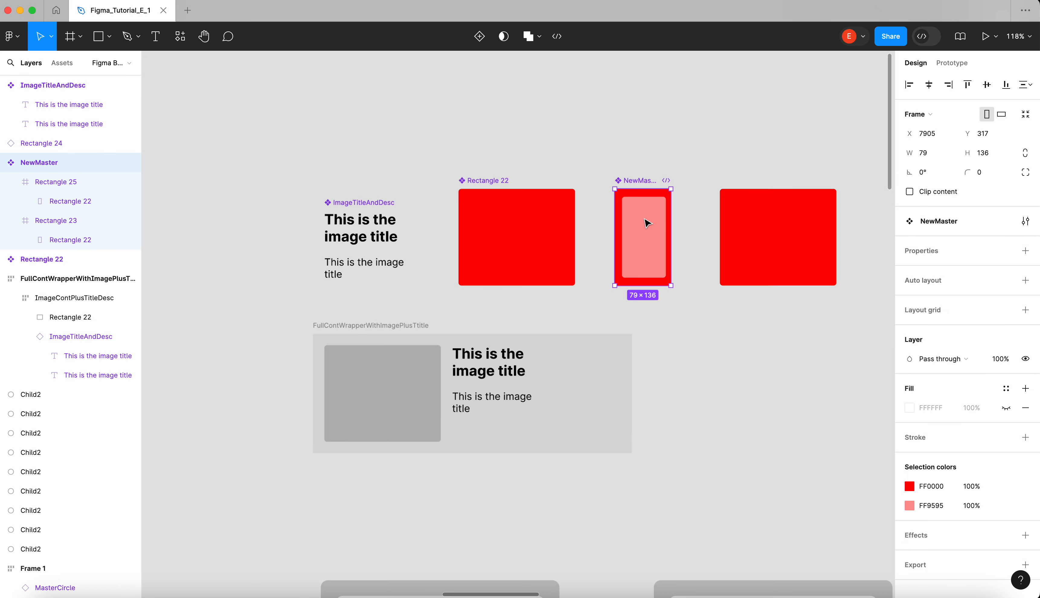
key("Delete")
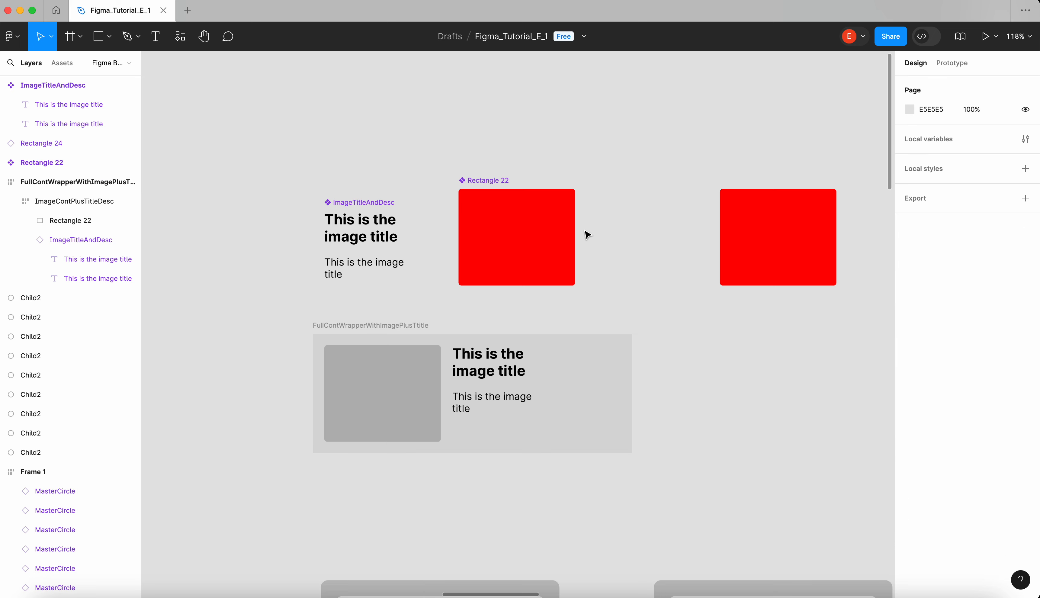
Rename the red main component Rectangle 22 as ImageContainer
scroll(587, 232, "up", 1)
left_click(564, 249)
scroll(564, 250, "up", 3)
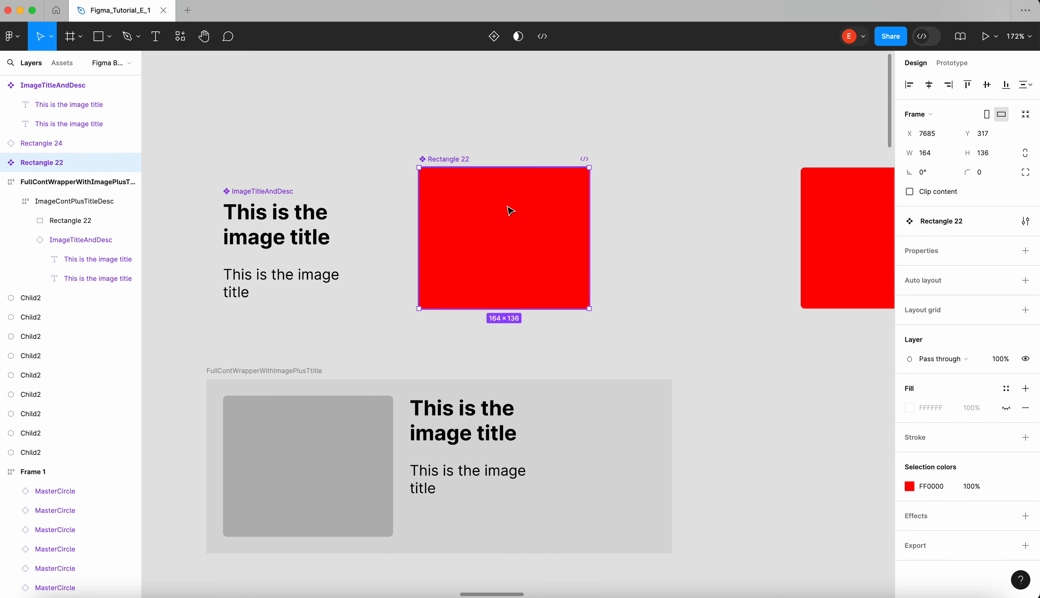
double_click(462, 160)
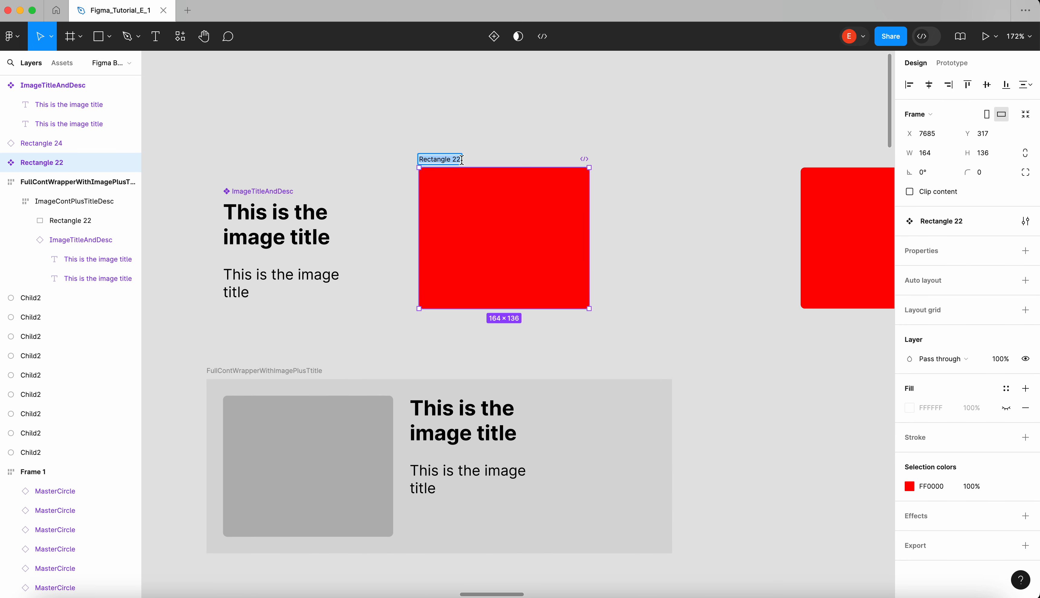
type("ImageContainer")
left_click(486, 134)
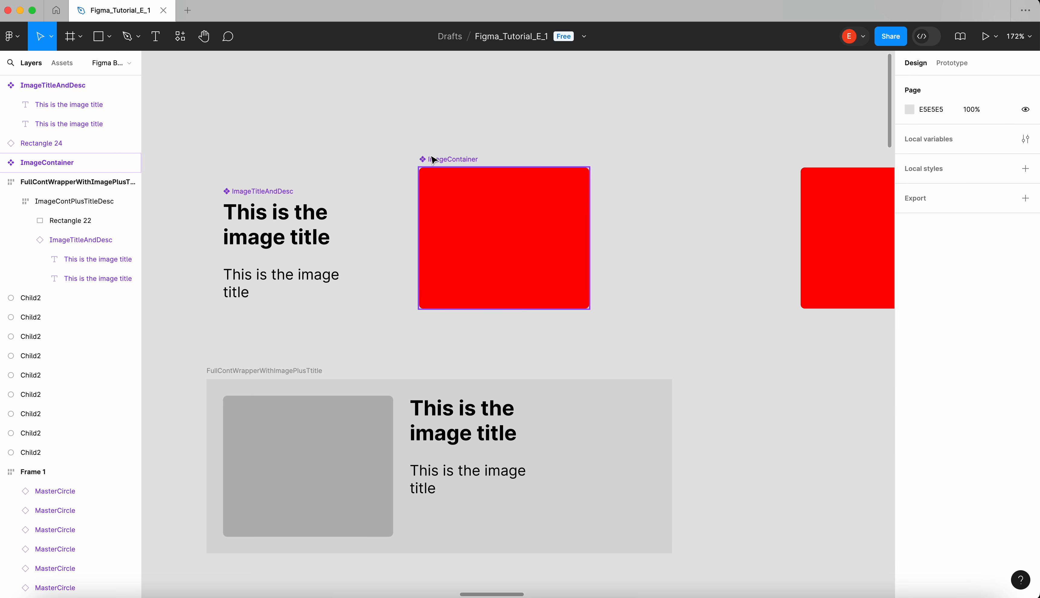
Create an instance of ImageContainer and place it in the wrapper's ImageContPlusTitleDesc frame, directly after the grey rectangle
left_click(440, 160)
scroll(442, 161, "left", 2)
scroll(443, 161, "down", 1)
left_click_drag(606, 186, 788, 250, "alt")
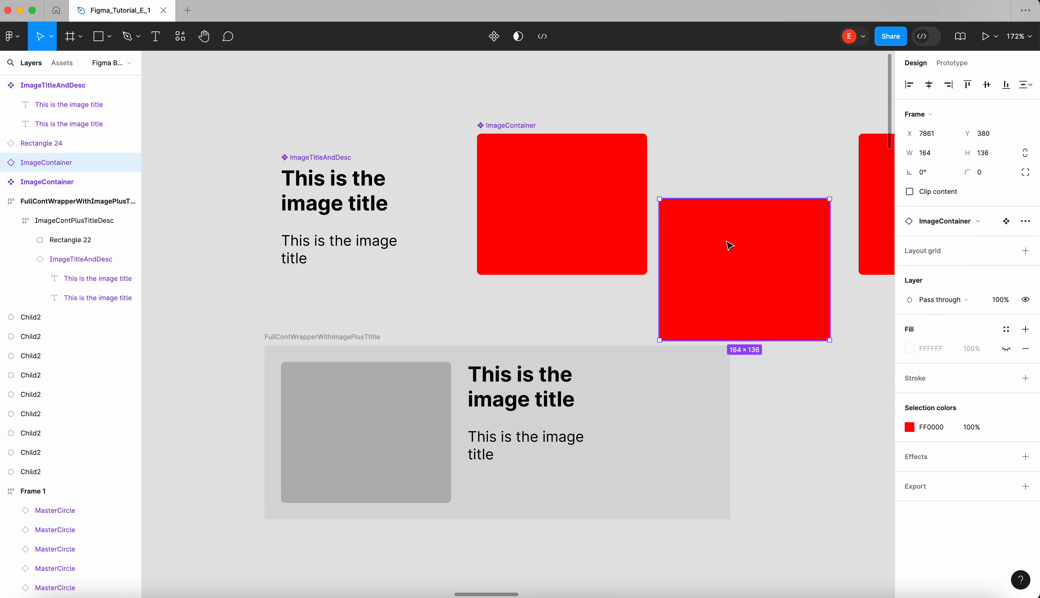
key("ctrl+x")
key("ctrl+v")
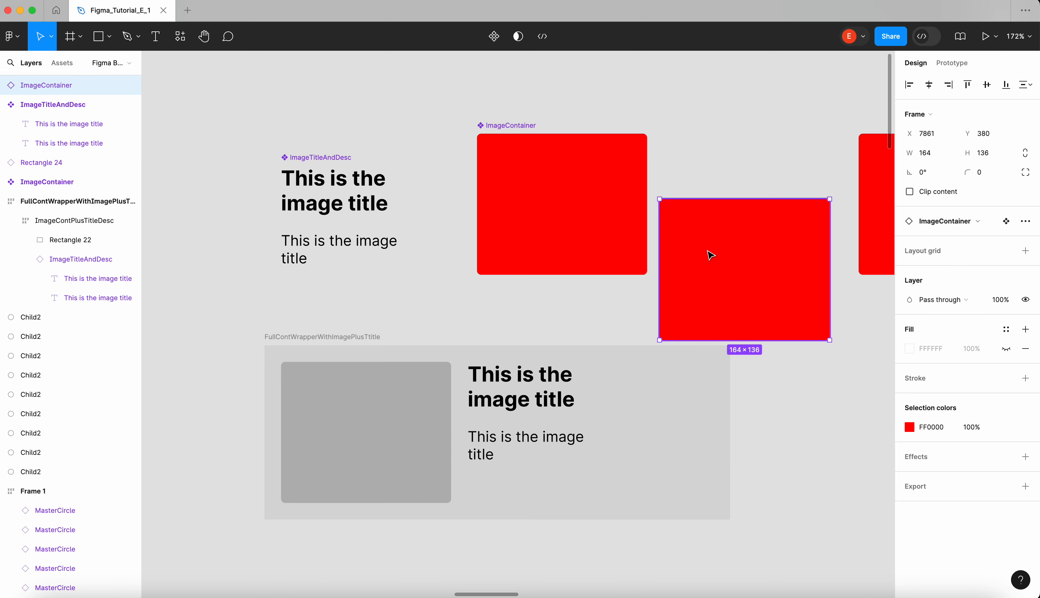
left_click_drag(711, 255, 418, 409)
Delete the grey placeholder rectangle from the wrapper and the spare red instance beside the main components
left_click(394, 417)
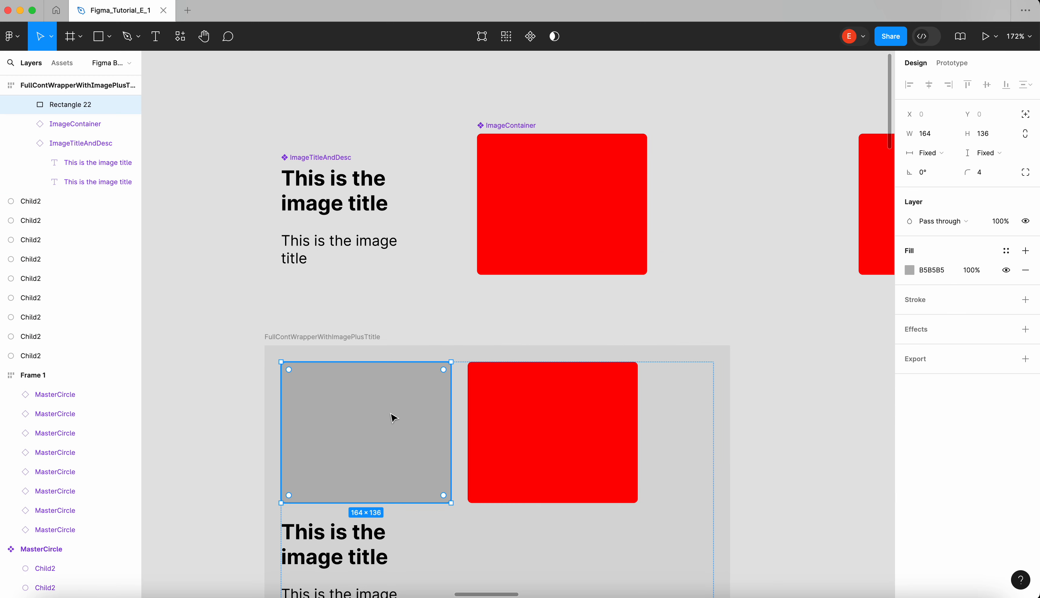
scroll(394, 417, "down", 5)
key("Delete")
scroll(445, 346, "up", 4)
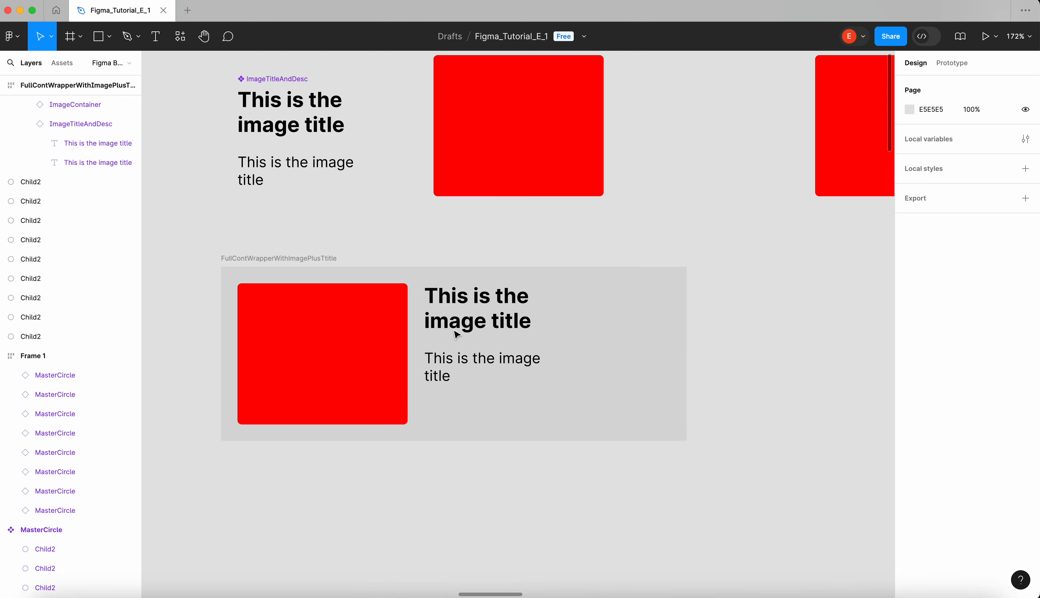
left_click(838, 135)
key("Delete")
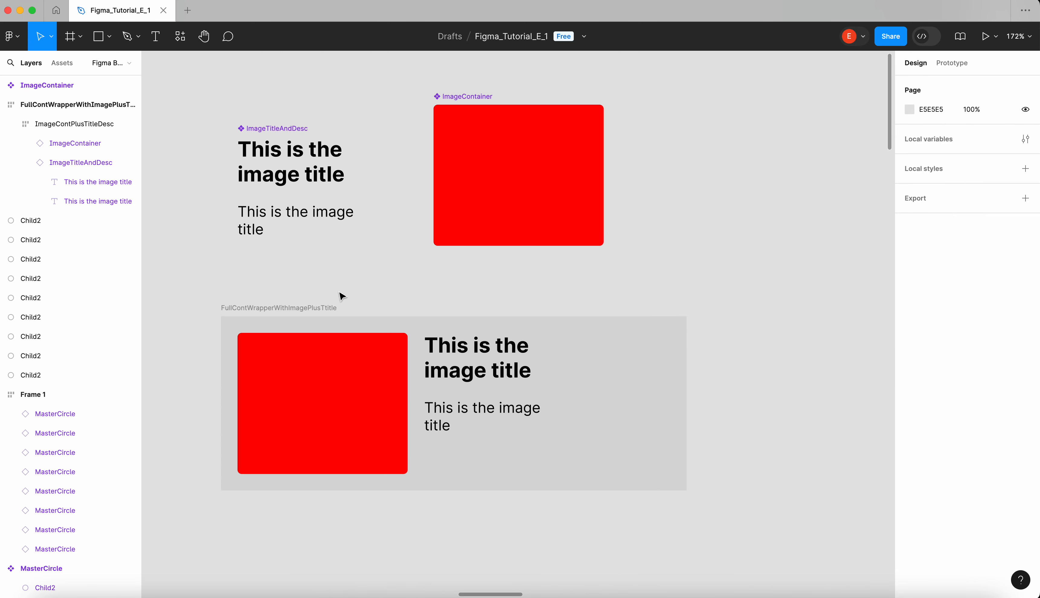
Examine the wrapper frame and its nested ImageTitleAndDesc and ImageContainer instances
left_click(325, 307)
left_click(400, 277)
left_click(326, 309)
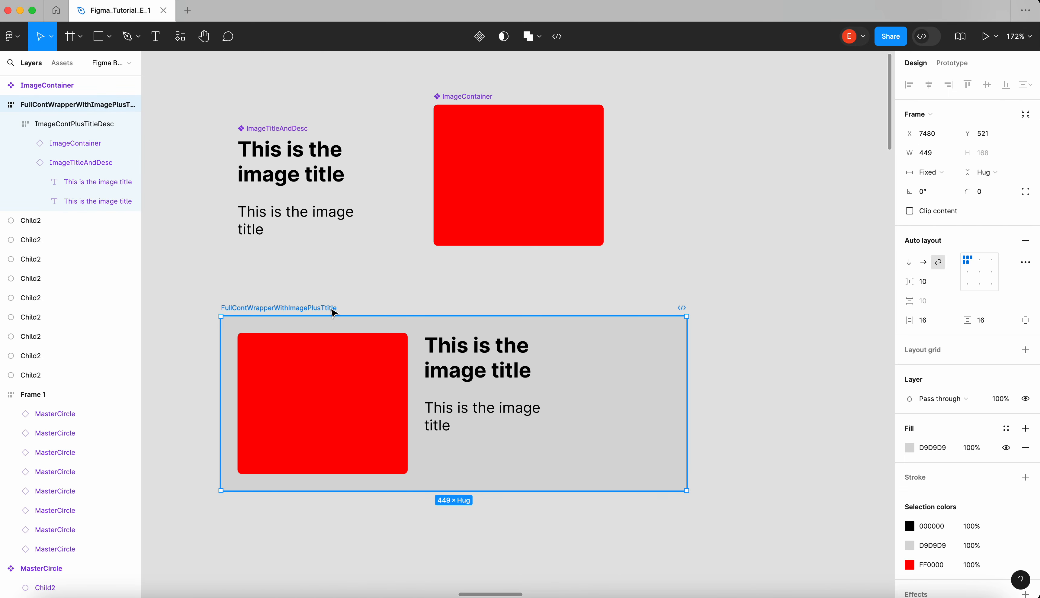
double_click(479, 362)
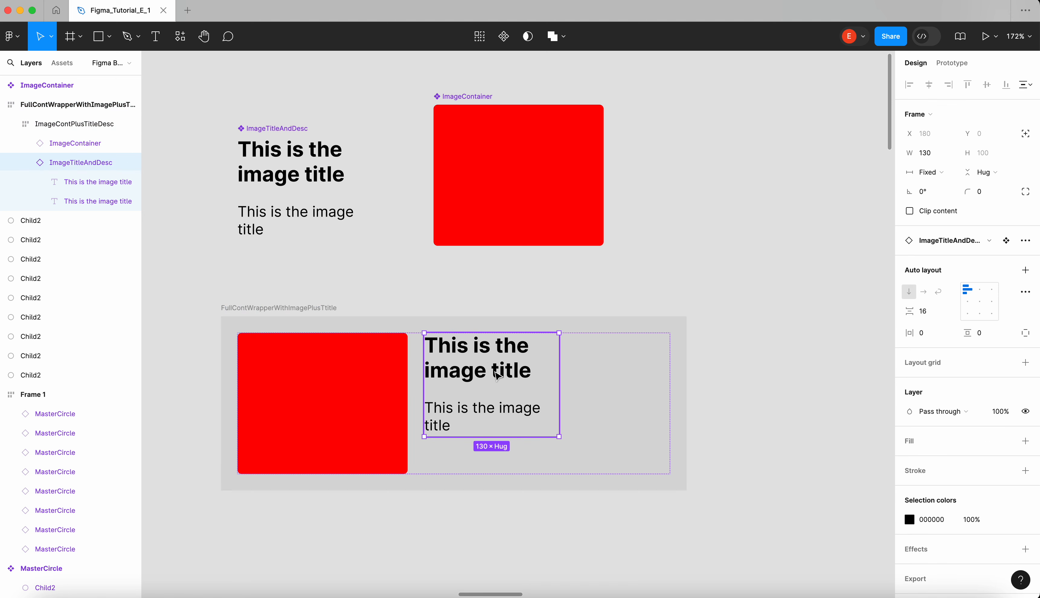
left_click(351, 391)
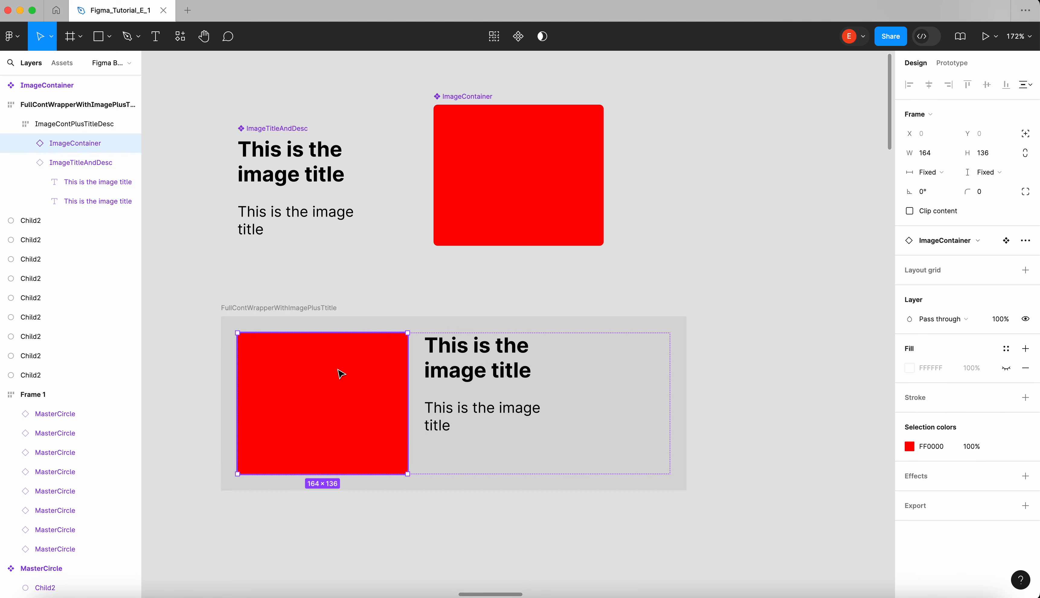
left_click(387, 314)
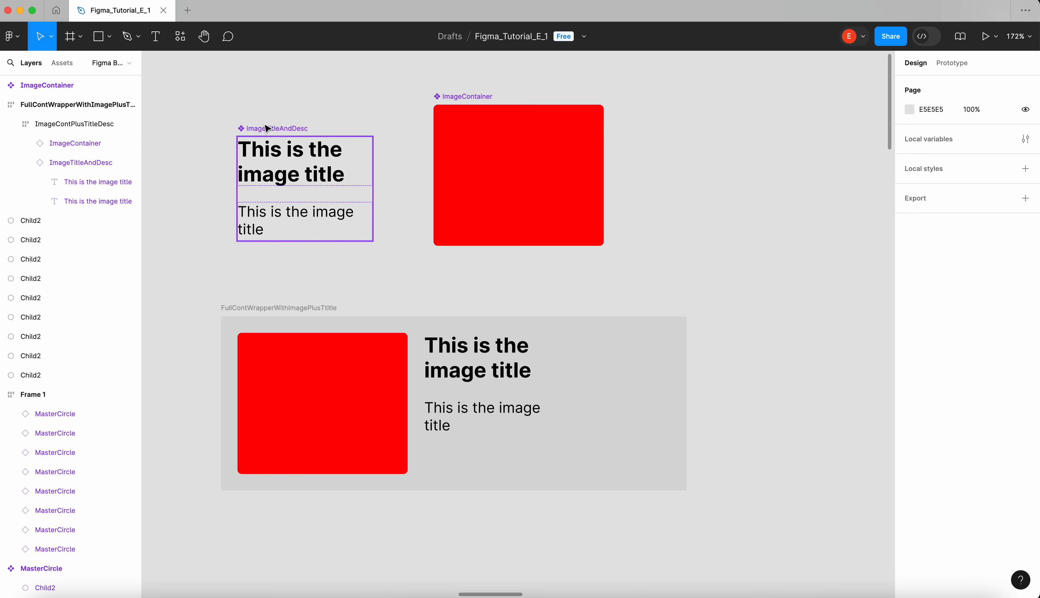
Move the ImageTitleAndDesc main component up to Y 320, roughly level with ImageContainer
left_click_drag(272, 129, 266, 100)
scroll(267, 100, "down", 3)
scroll(330, 281, "up", 1)
scroll(330, 281, "left", 1)
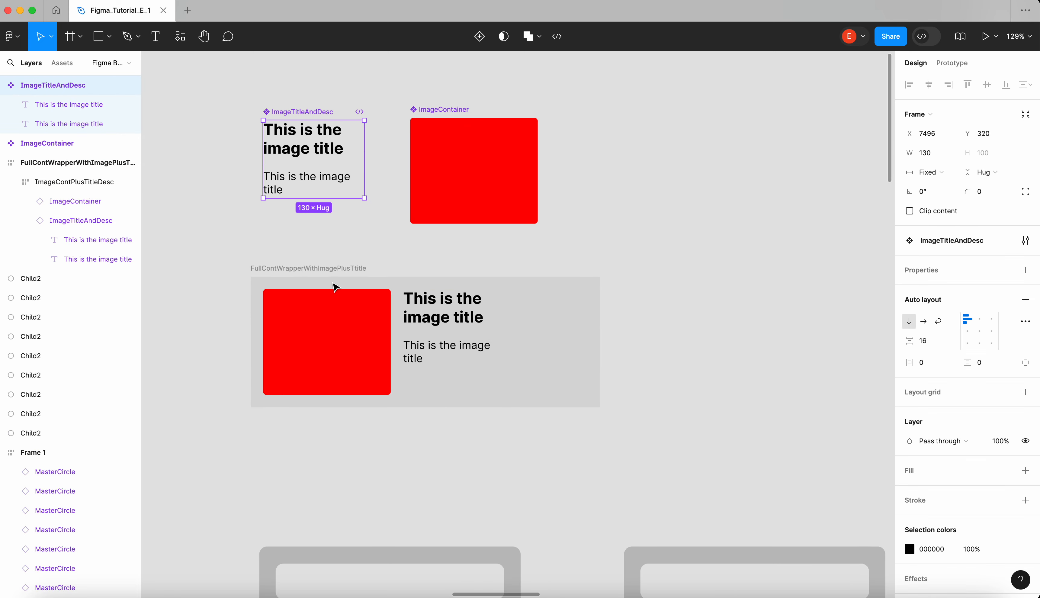
scroll(349, 310, "up", 3)
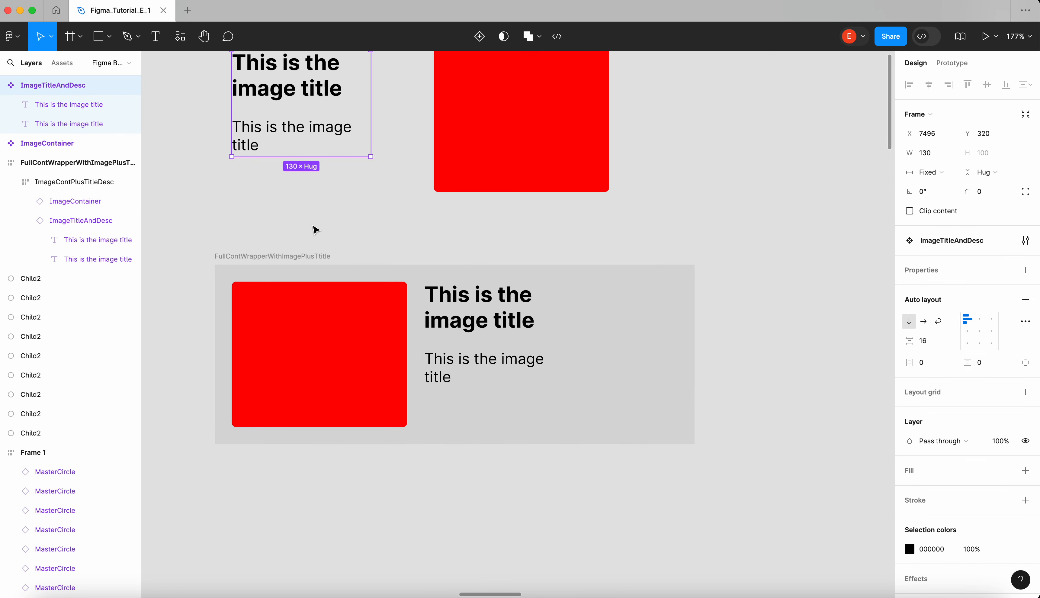
scroll(464, 372, "down", 5)
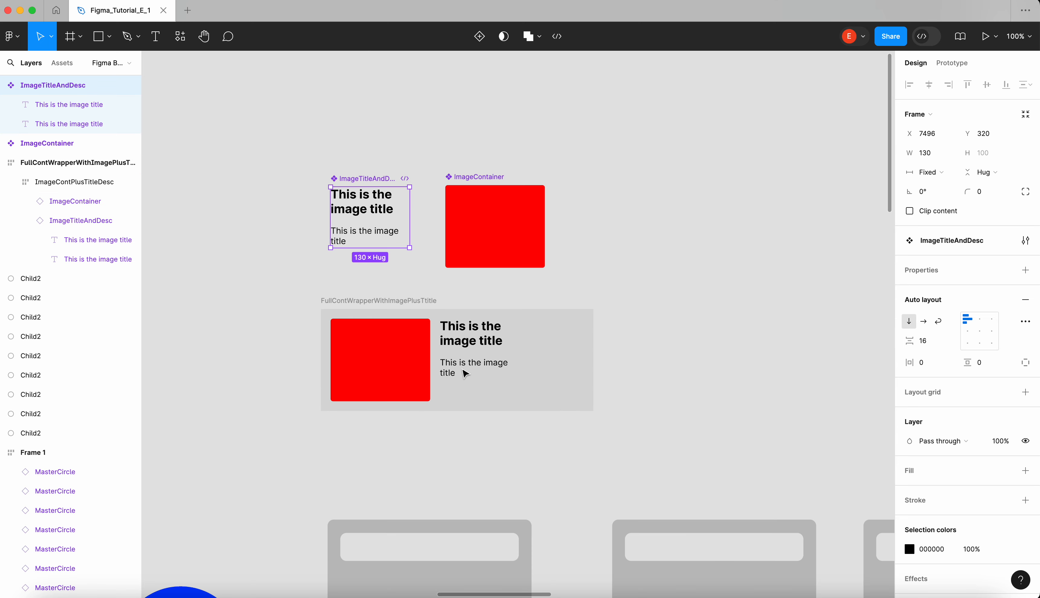
Create two instances of ImageTitleAndDesc and place them side by side to the right of ImageContainer at Y 295
scroll(441, 293, "up", 5)
scroll(401, 244, "down", 1)
left_click_drag(356, 245, 720, 221)
scroll(720, 221, "right", 5)
scroll(720, 221, "down", 1)
scroll(567, 204, "down", 5)
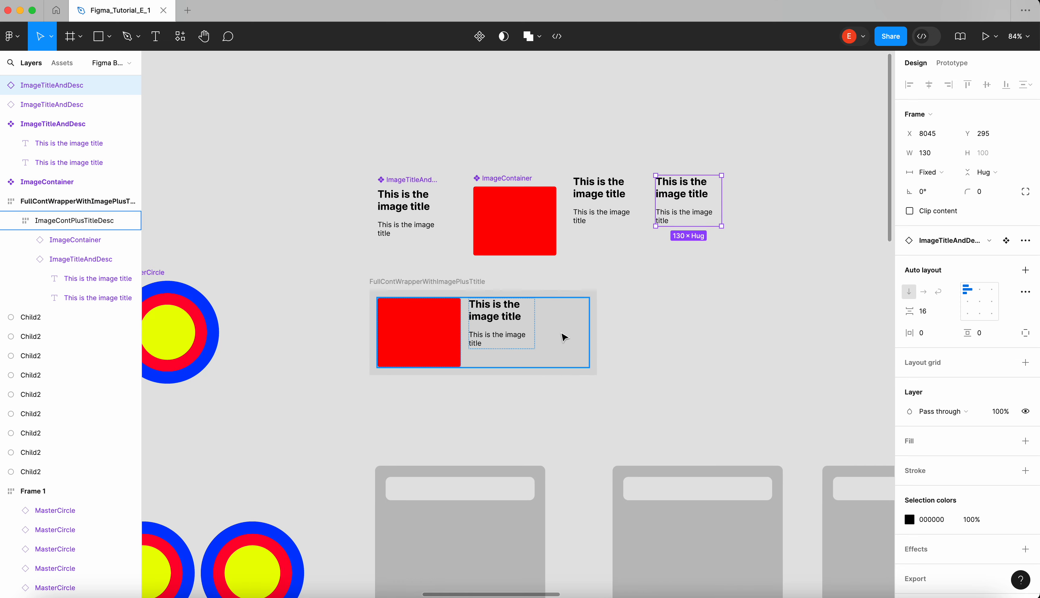
Duplicate the FullContWrapperWithImagePlusTtitle frame to its right at X 8121, Y 521
left_click(470, 282)
left_click_drag(466, 284, 789, 285)
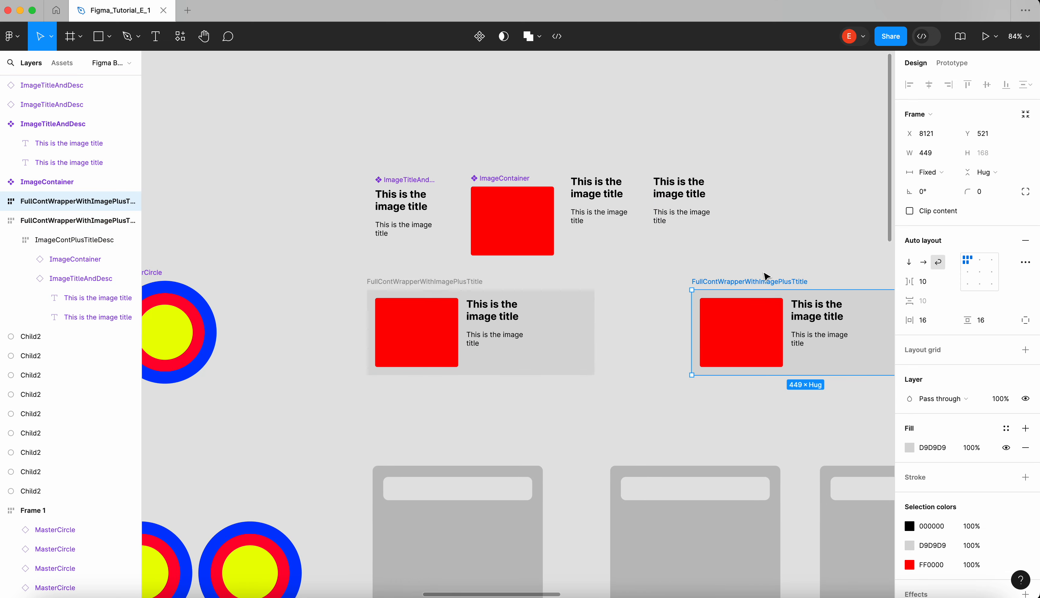
scroll(789, 285, "right", 5)
Remove the grey D9D9D9 fill from the duplicated wrapper frame
left_click(1025, 448)
scroll(680, 341, "up", 3)
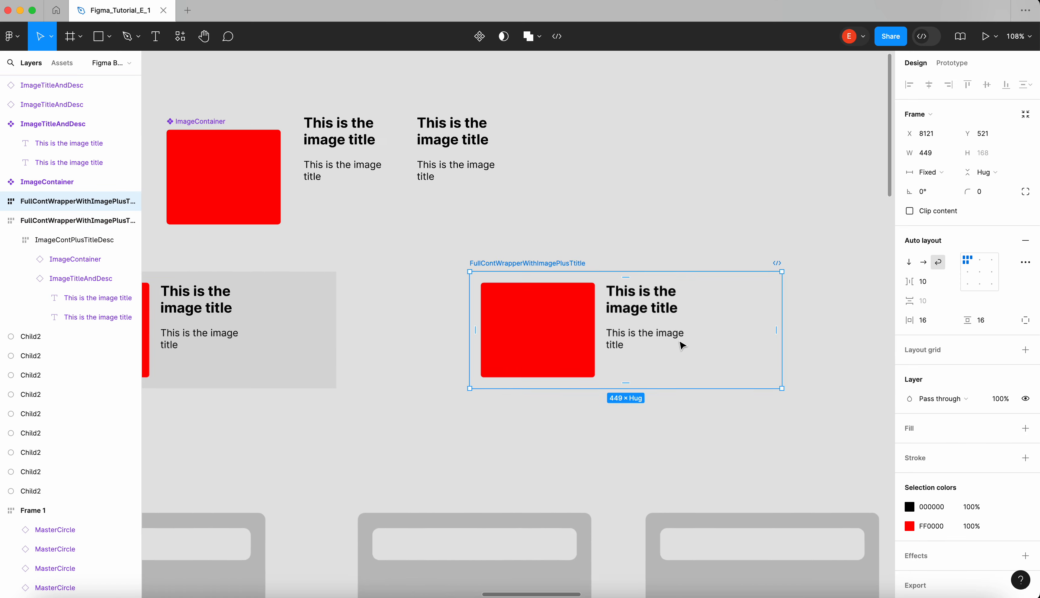
scroll(671, 321, "down", 5)
scroll(671, 321, "left", 1)
scroll(671, 321, "up", 1)
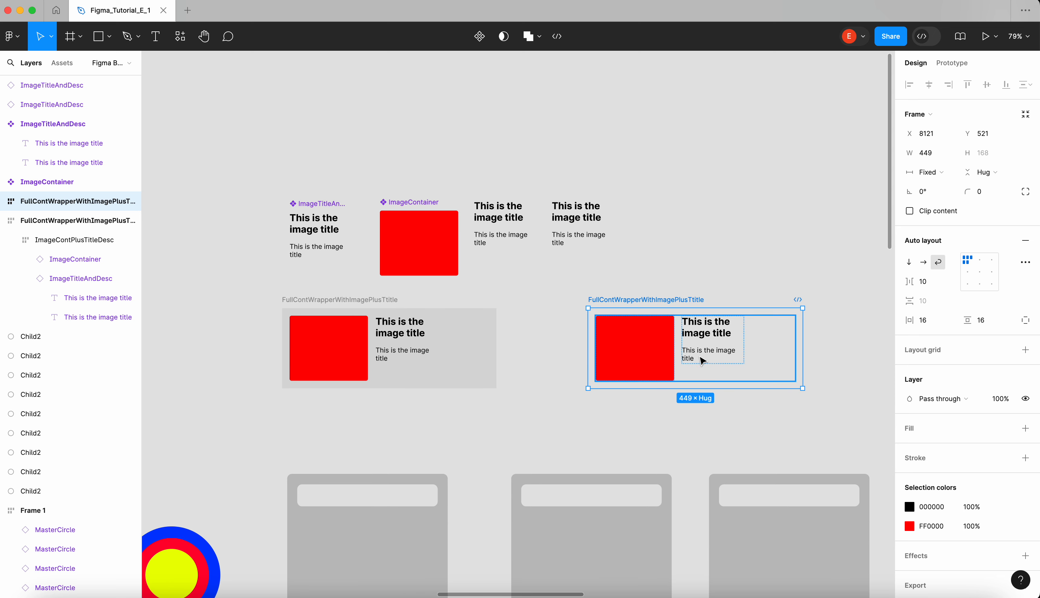
Override the title text of the rightmost ImageTitleAndDesc instance with "Reuse"
double_click(323, 236)
scroll(320, 227, "up", 3)
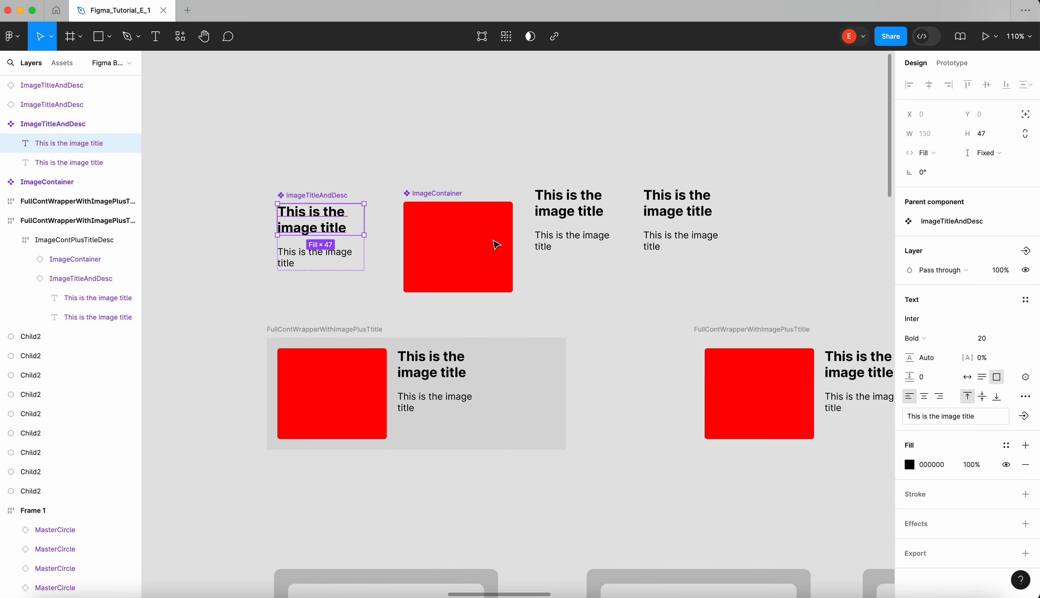
double_click(697, 207)
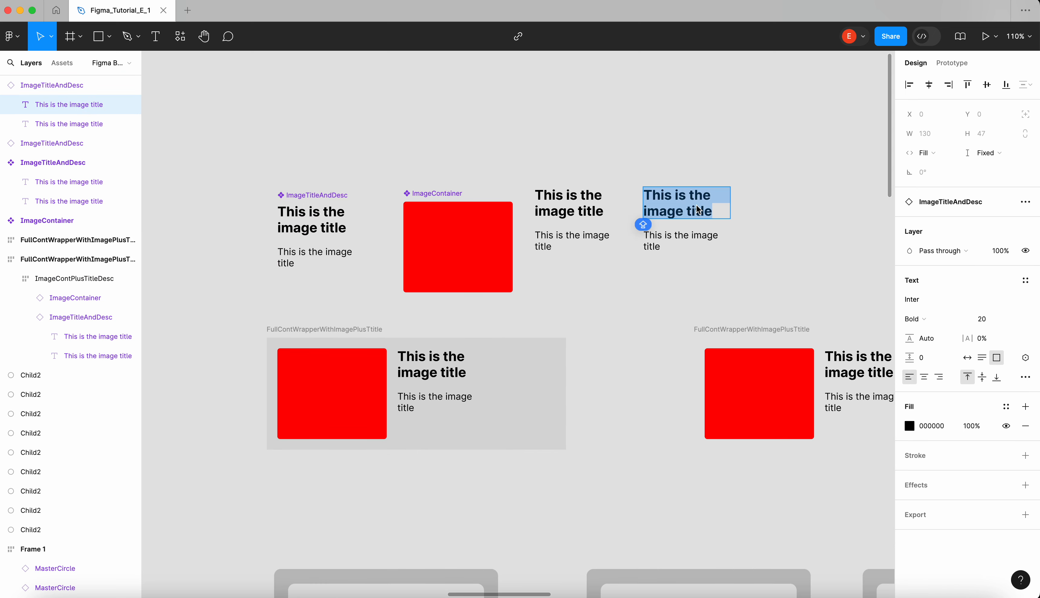
type("Reuse")
left_click(667, 152)
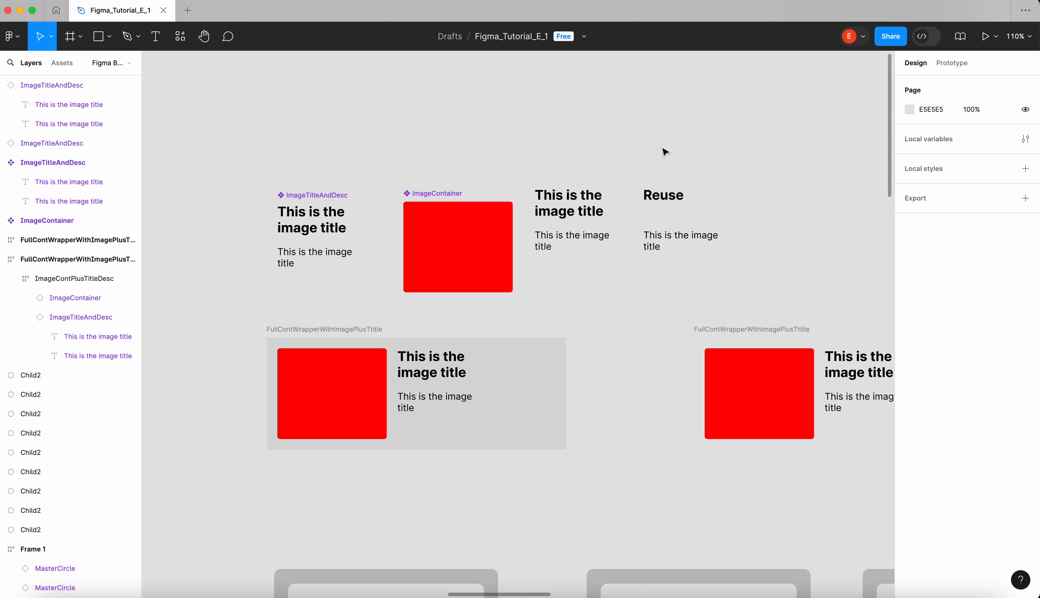
Delete the rightmost ImageTitleAndDesc instance, leaving only the one next to ImageContainer
left_click(698, 227)
key("Delete")
Make the title text in the ImageTitleAndDesc main component hug its contents in height
scroll(697, 227, "down", 1)
scroll(698, 227, "right", 1)
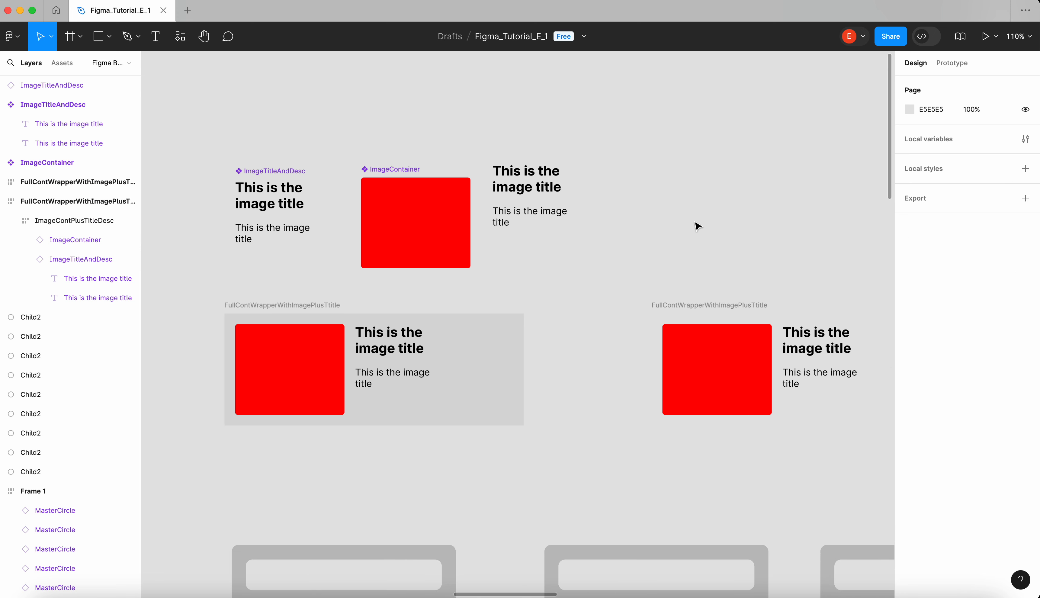
double_click(266, 209)
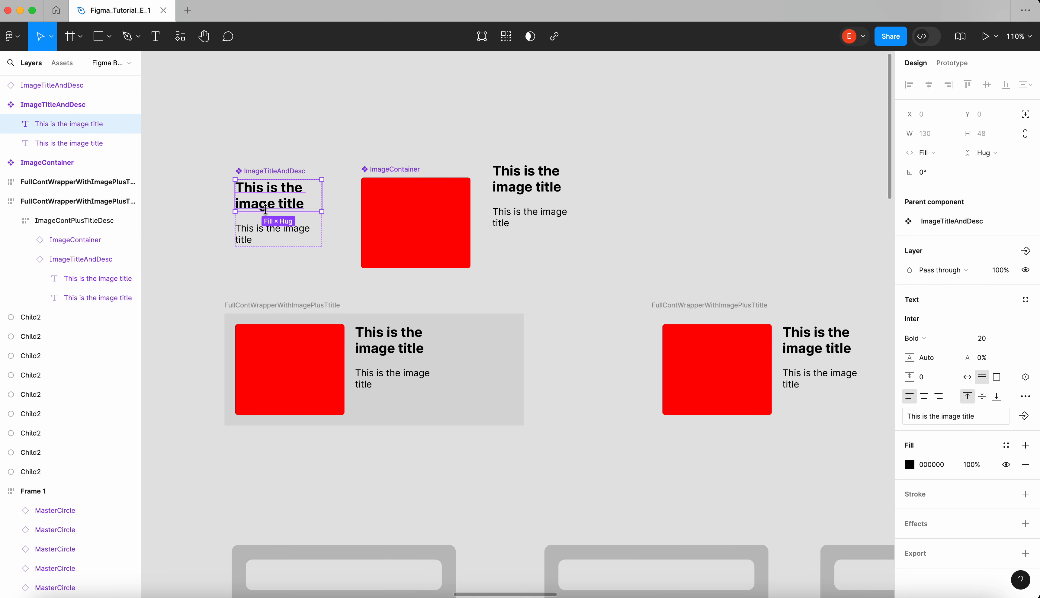
Try replacing the title in the ImageTitleAndDesc main component with "Reuse car", and undo the text change
key("Return")
type("Reuse car")
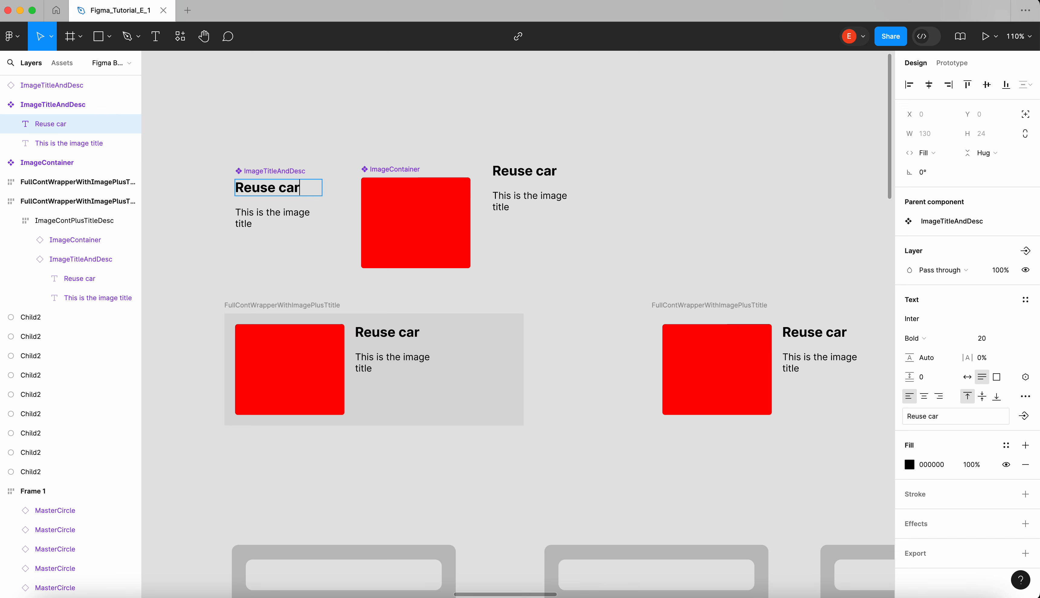
type("oss")
key("ctrl+z")
key("Escape")
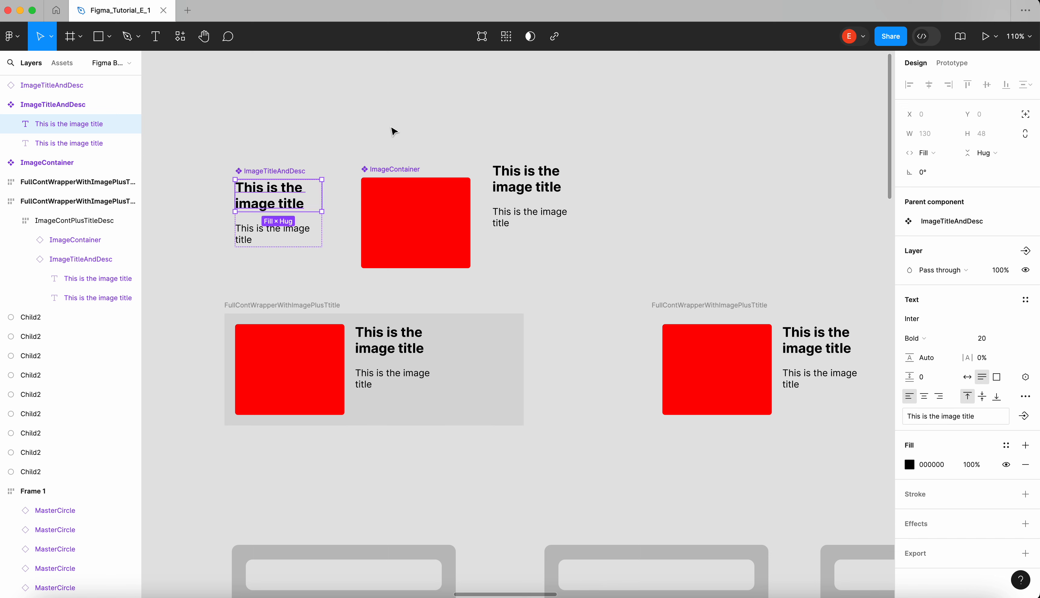
left_click(395, 131)
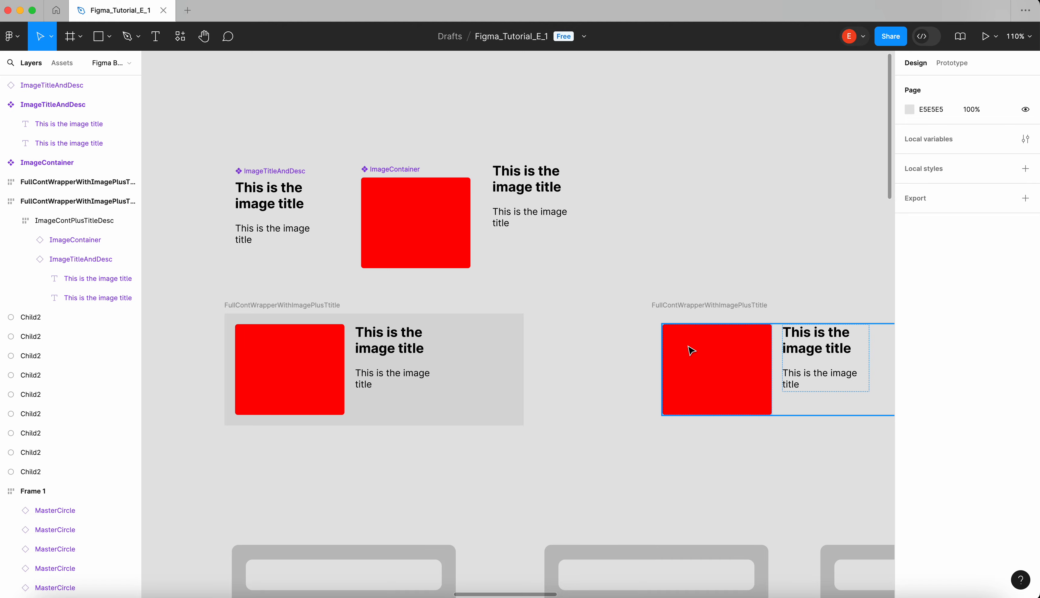
Move the duplicated wrapper frame without fill closer to the original, to X 8050, Y 521
scroll(689, 348, "right", 1)
scroll(689, 348, "down", 1)
left_click_drag(662, 320, 619, 319)
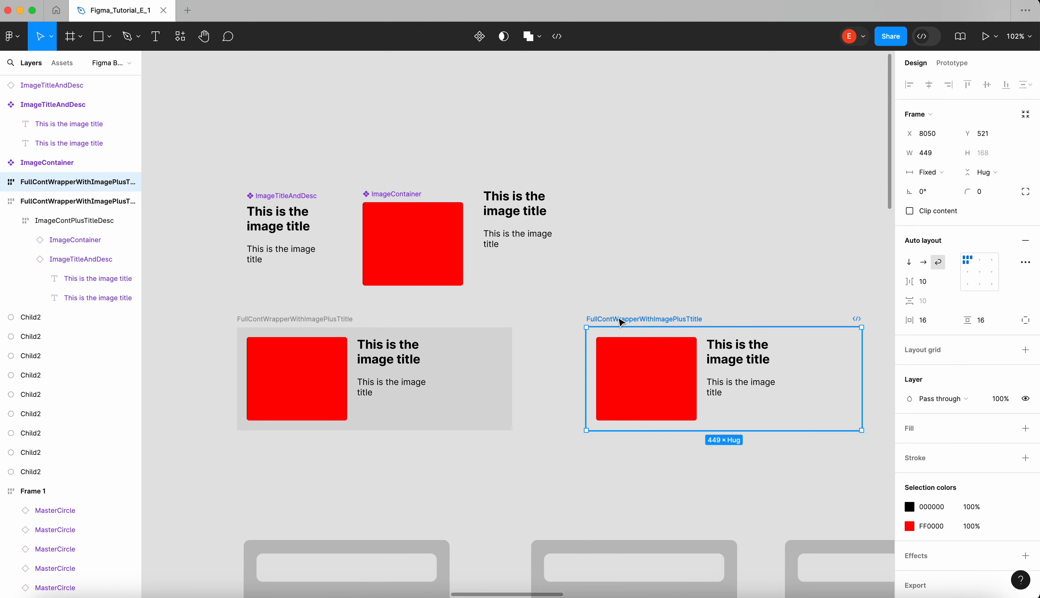
Move the remaining standalone ImageTitleAndDesc instance slightly down and right to X 7895, Y 326
scroll(619, 319, "down", 4)
scroll(619, 319, "right", 1)
scroll(619, 319, "left", 2)
scroll(619, 319, "up", 5)
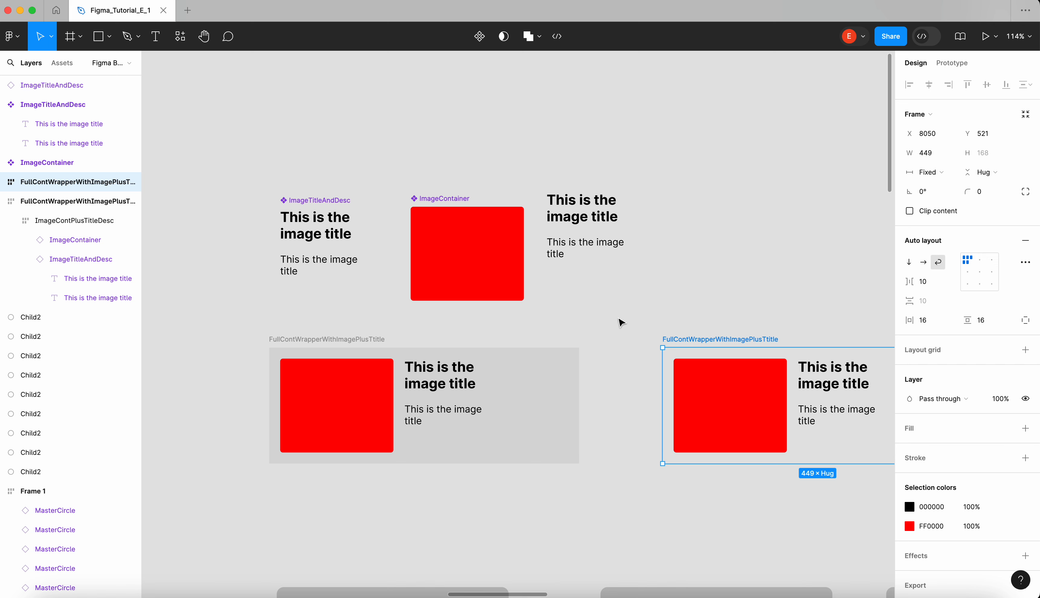
scroll(621, 323, "right", 2)
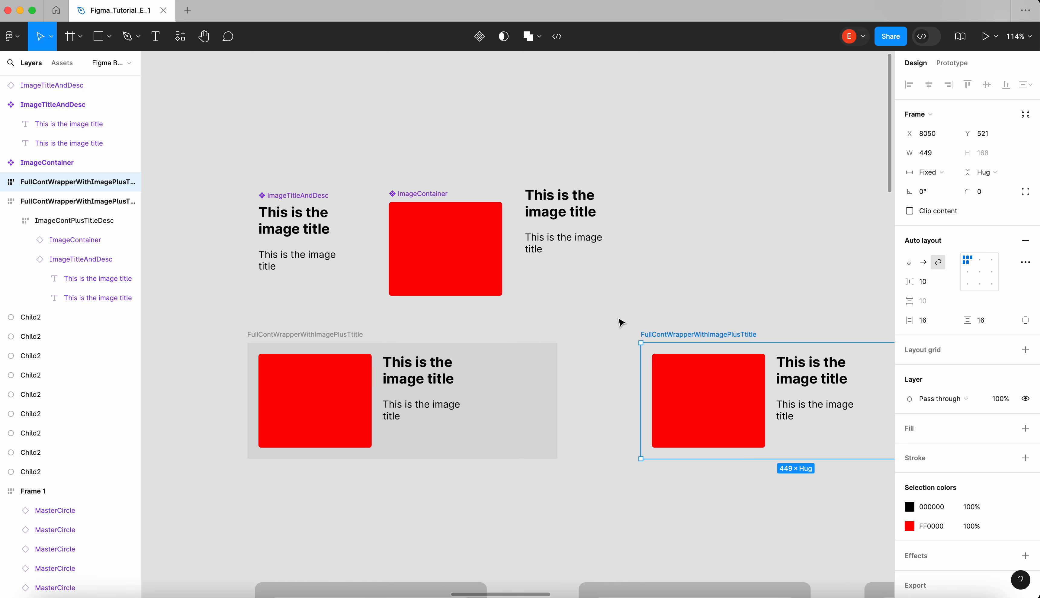
left_click_drag(576, 235, 585, 256)
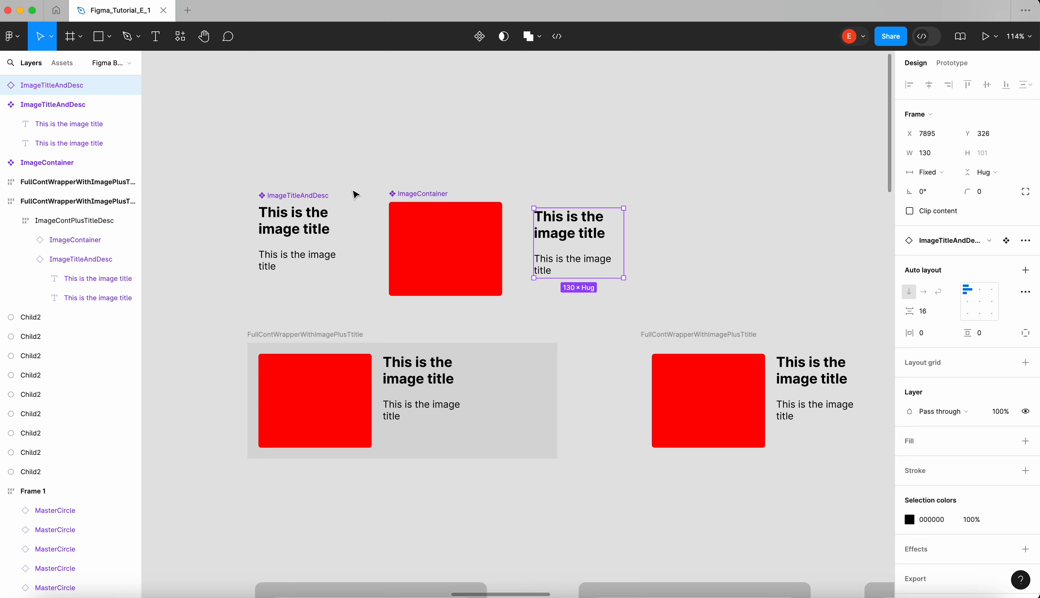
Examine the ImageTitleAndDesc and ImageContainer main components and the original wrapper frame by selecting them in turn
left_click(339, 179)
left_click_drag(289, 176, 447, 251)
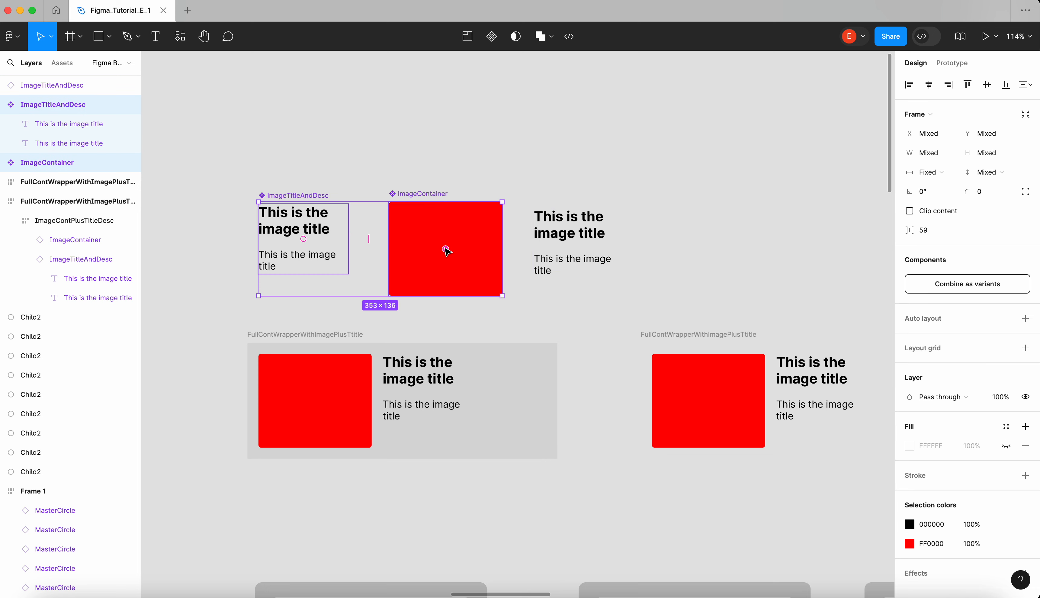
left_click(399, 189)
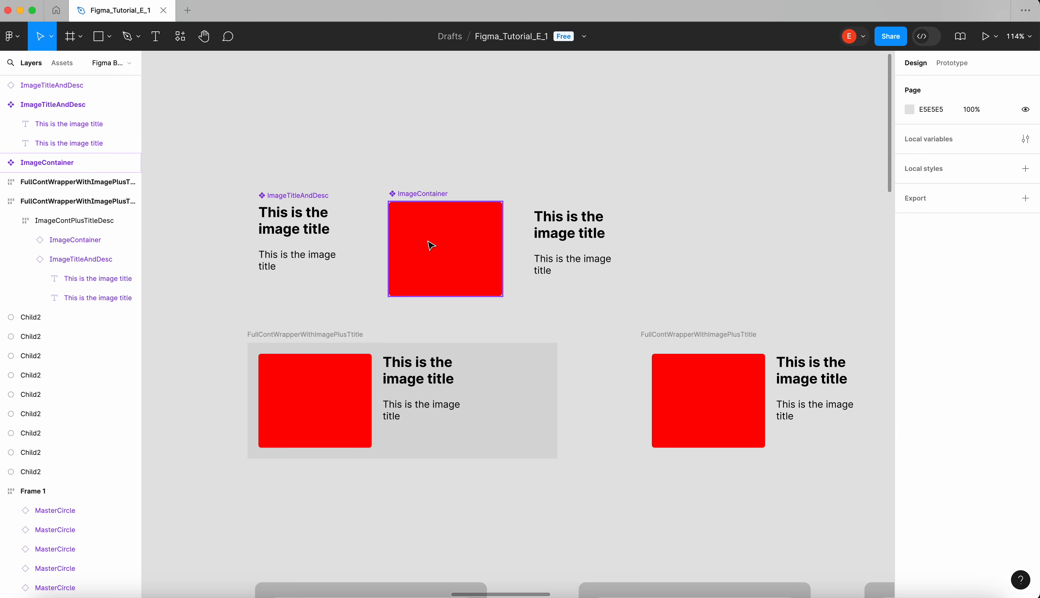
left_click(429, 240)
left_click(323, 233)
left_click(461, 229)
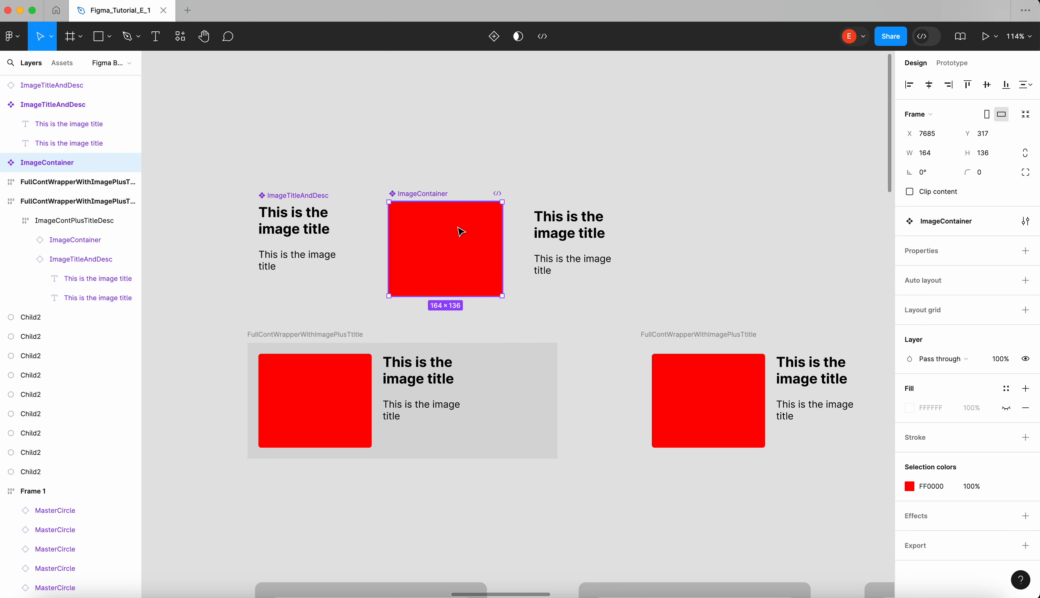
left_click_drag(266, 163, 520, 271)
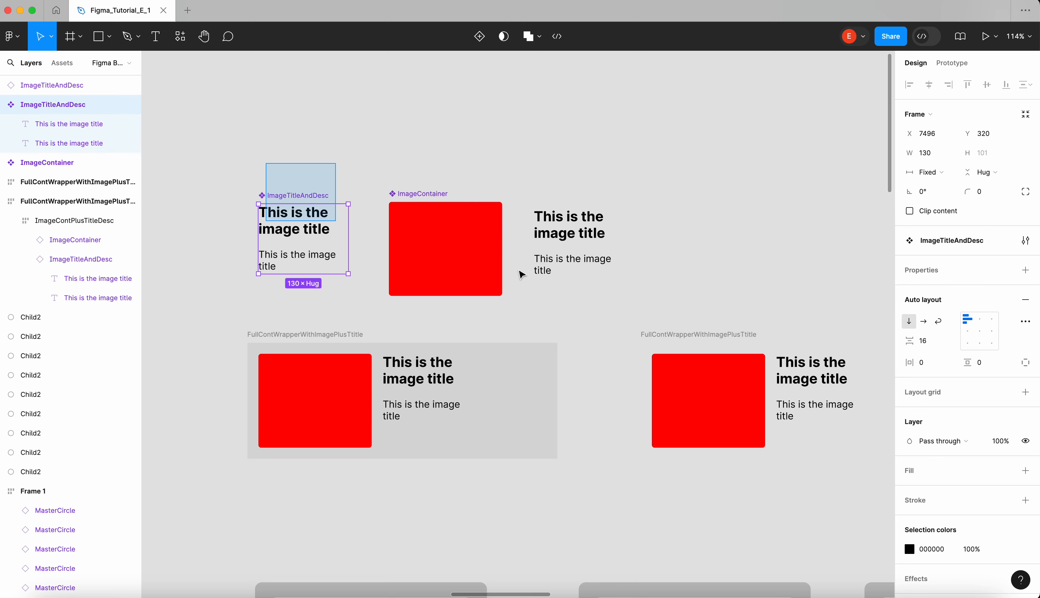
left_click(302, 335)
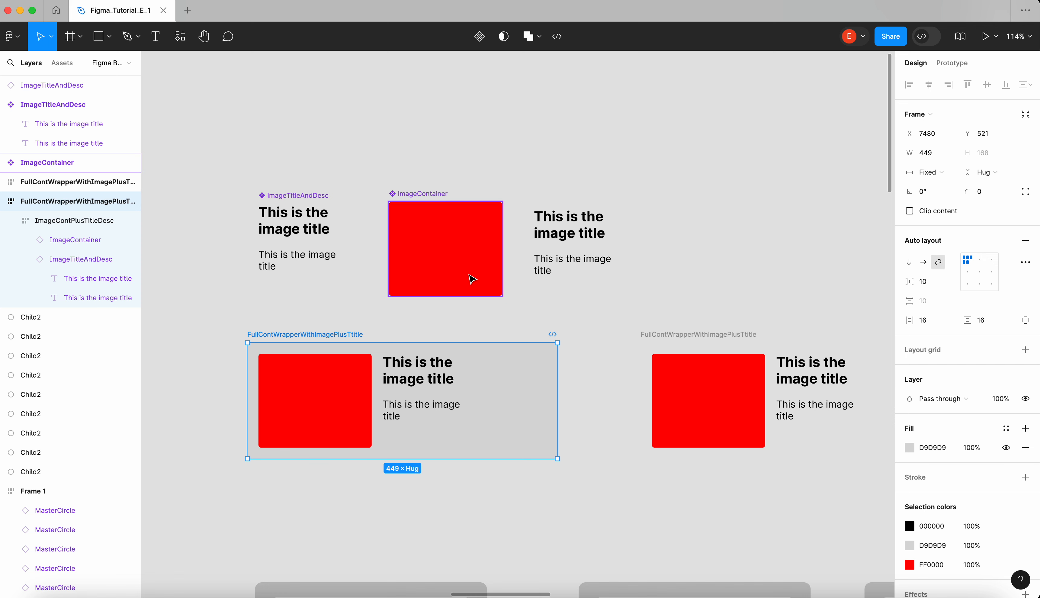
left_click(481, 197)
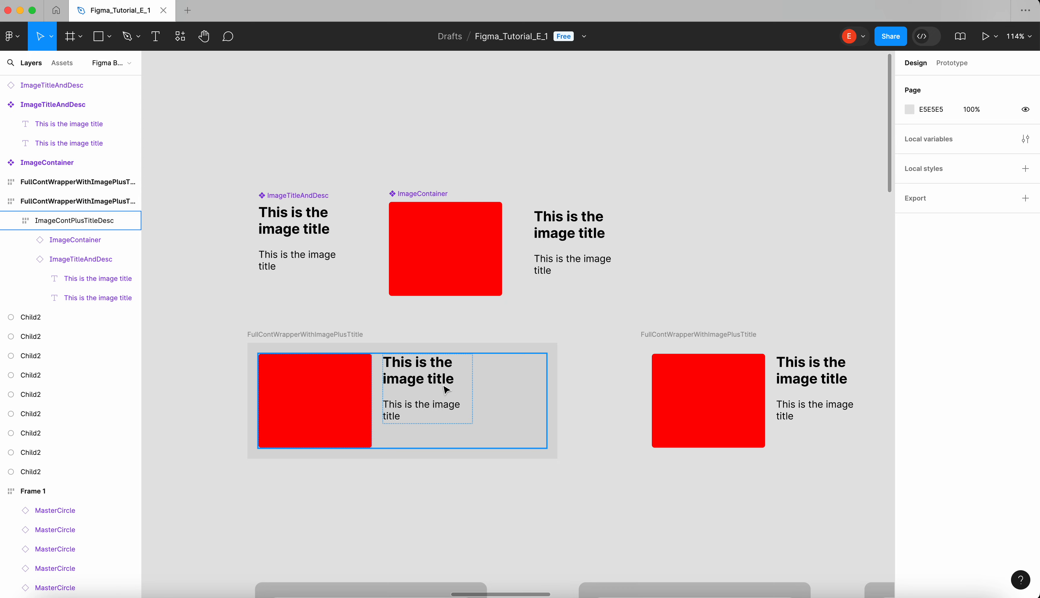
Inspect the ImageTitleAndDesc and ImageContainer instances nested in the original wrapper frame, and the wrapper itself
scroll(446, 386, "left", 1)
scroll(465, 376, "up", 1)
scroll(467, 378, "up", 5)
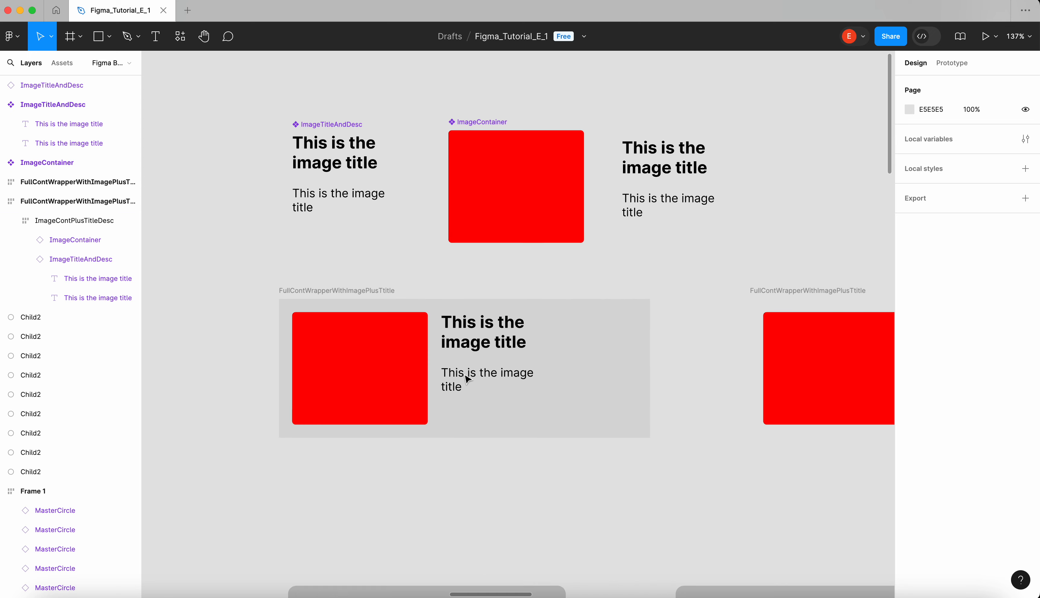
double_click(487, 361)
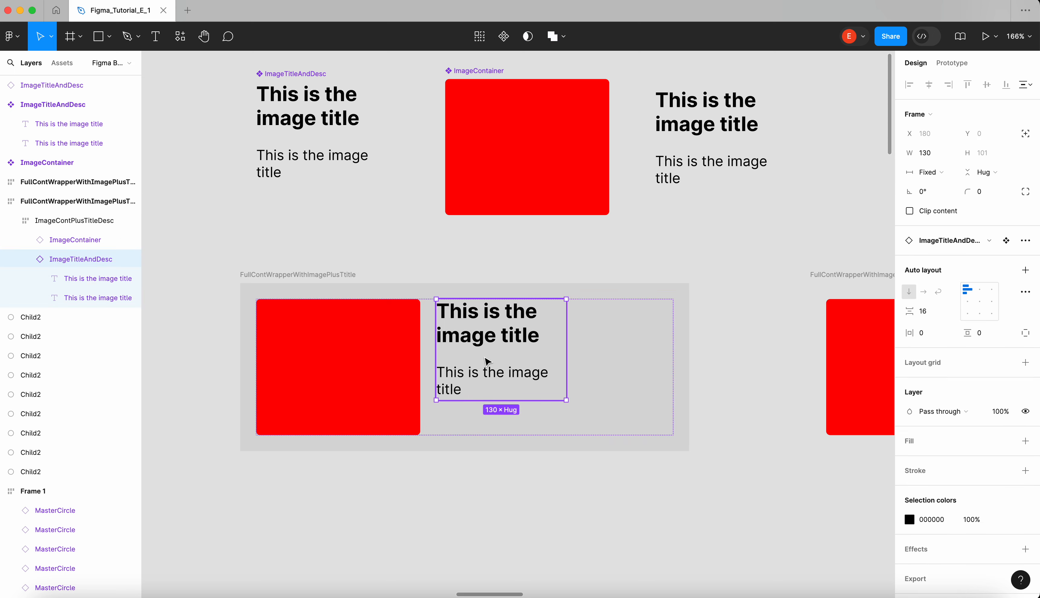
left_click(373, 367)
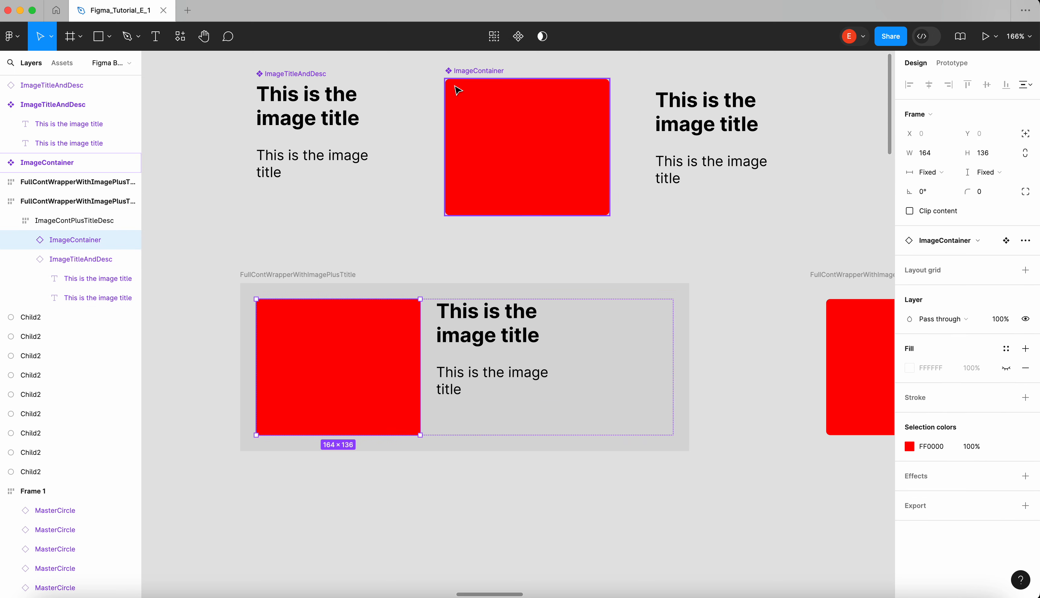
left_click(329, 282)
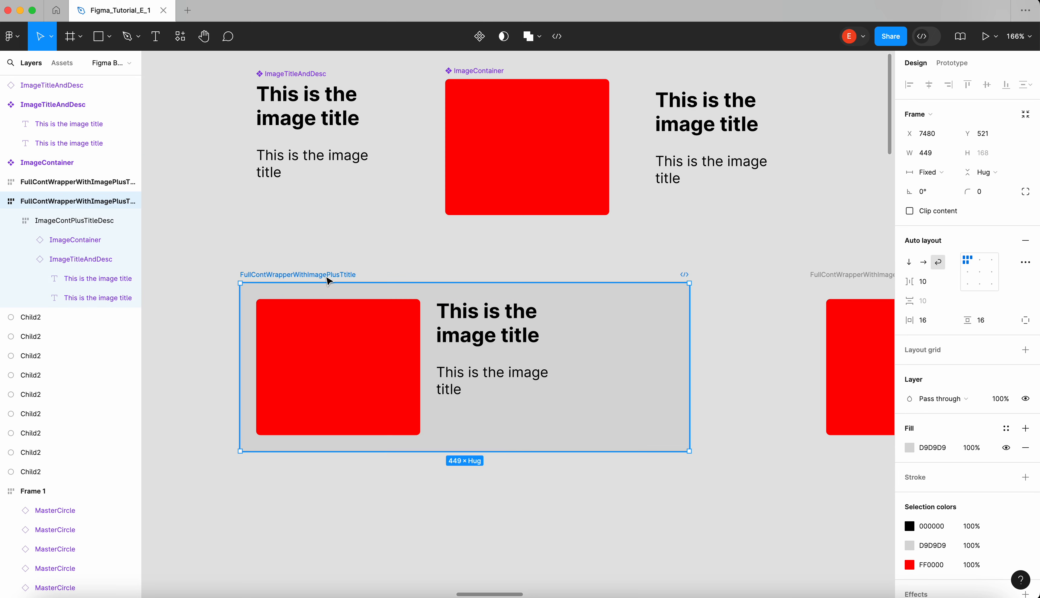
left_click(318, 250)
Move the original FullContWrapperWithImagePlusTtitle frame down to X 7477, Y 550 and convert it into a component
left_click_drag(311, 278, 309, 306)
left_click(479, 37)
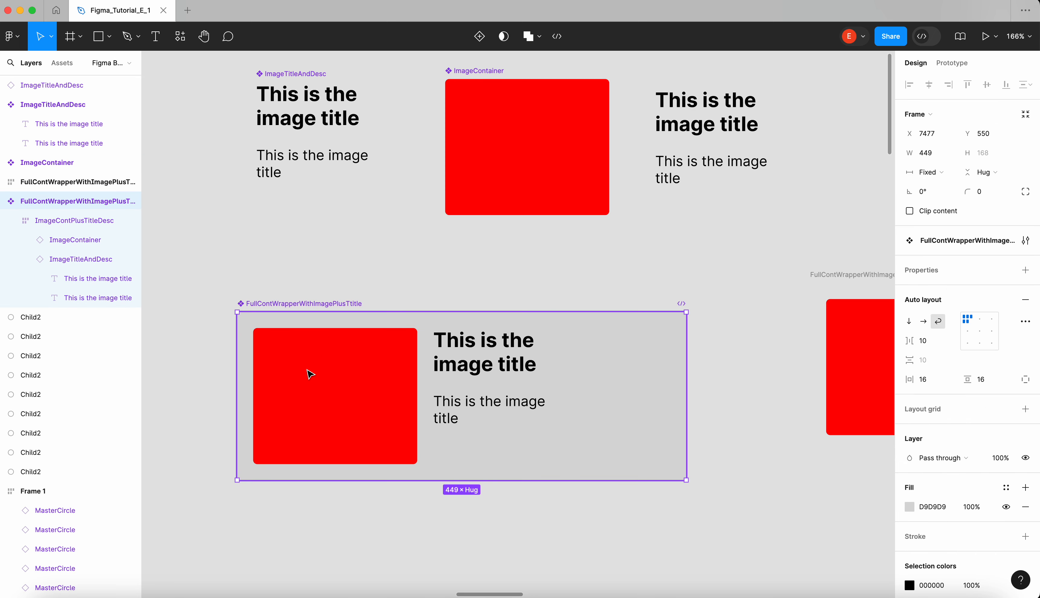
scroll(308, 372, "down", 5)
scroll(310, 374, "up", 4)
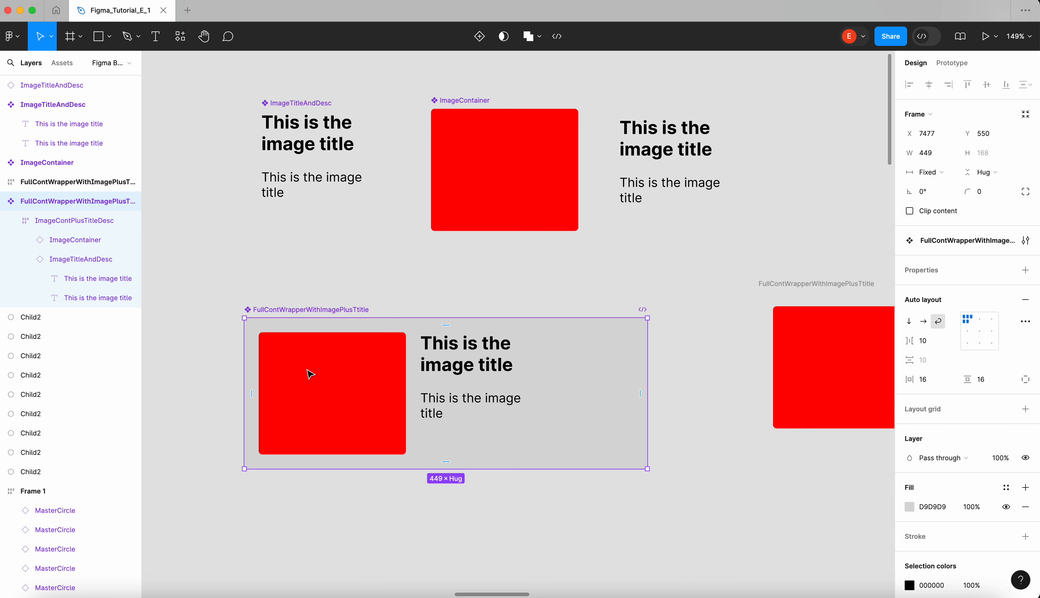
left_click(362, 254)
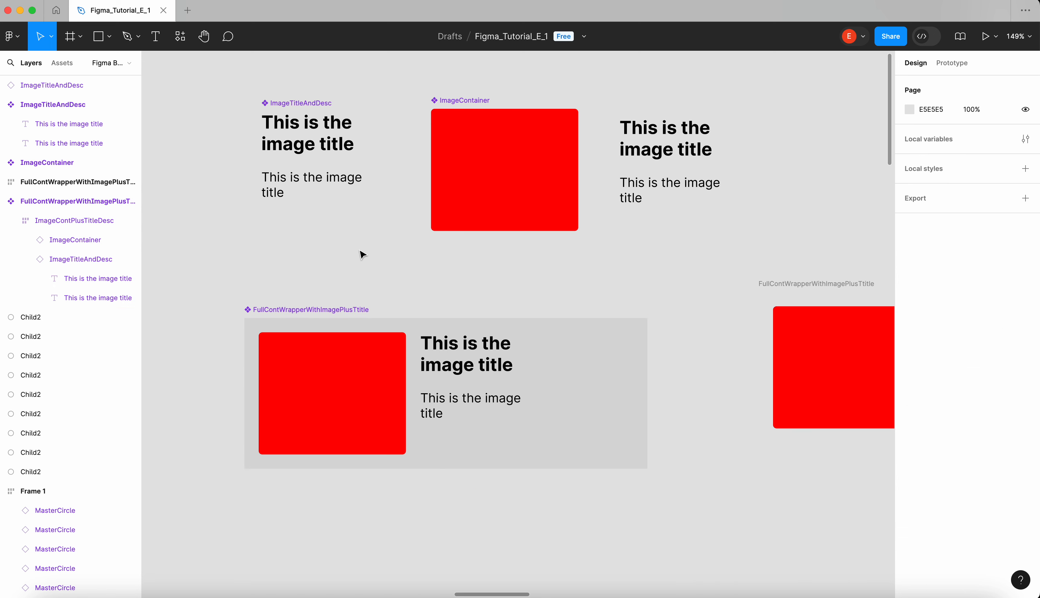
Align the ImageTitleAndDesc main component at X 7524, Y 317 and its standalone instance at X 7875, Y 317 with ImageContainer's top edge
scroll(363, 254, "down", 5)
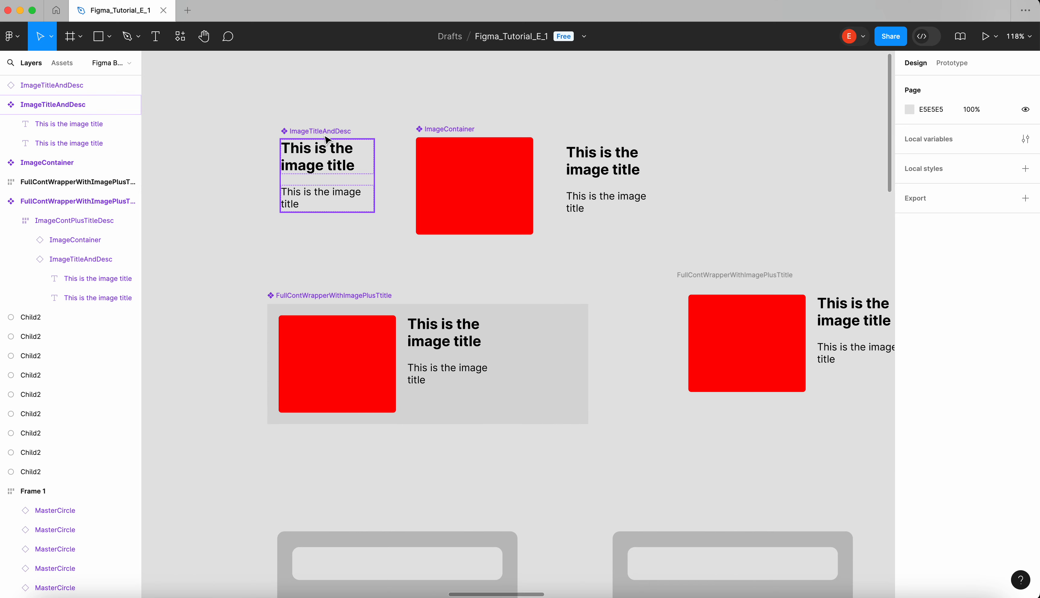
left_click_drag(326, 133, 345, 134)
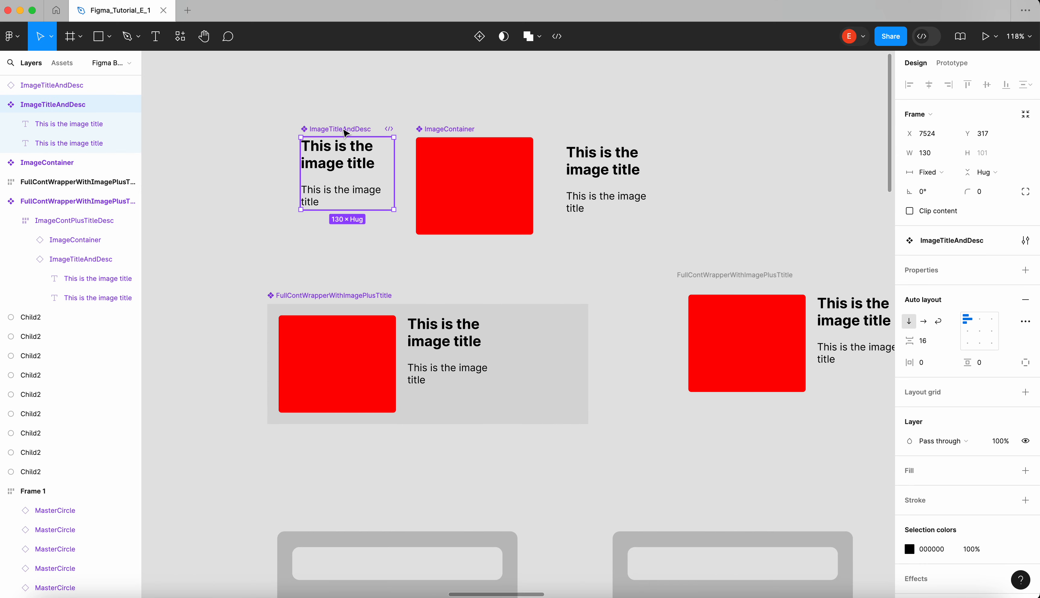
left_click_drag(636, 168, 636, 162)
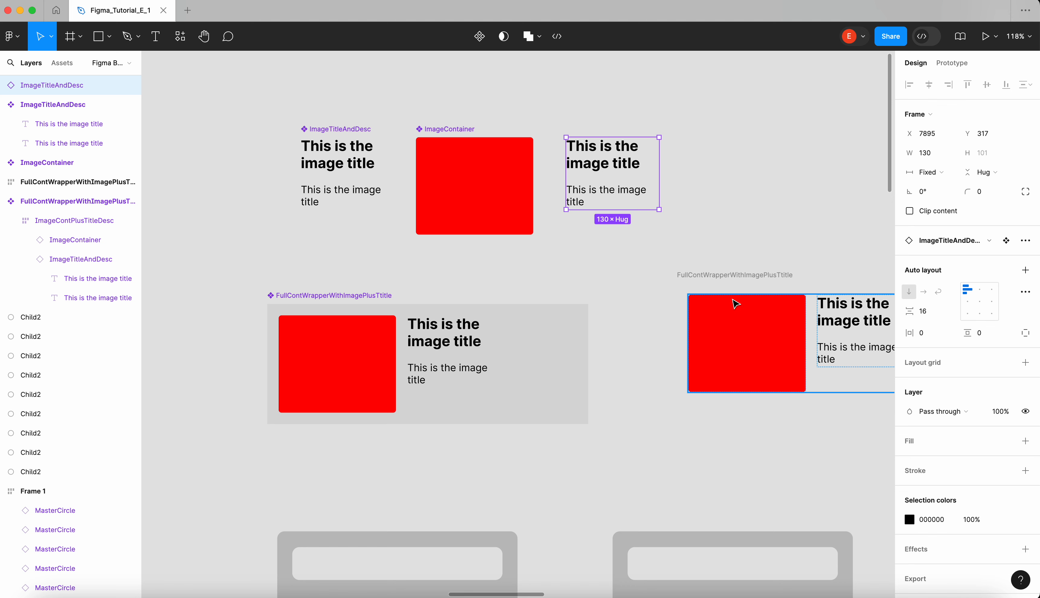
left_click(644, 292)
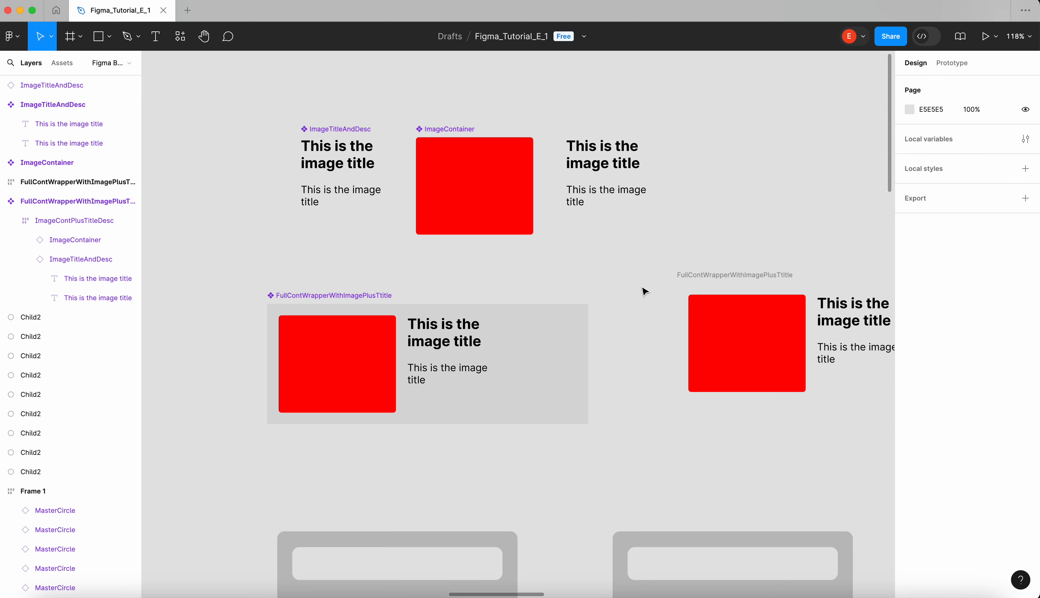
scroll(643, 290, "down", 2)
left_click_drag(598, 210, 585, 211)
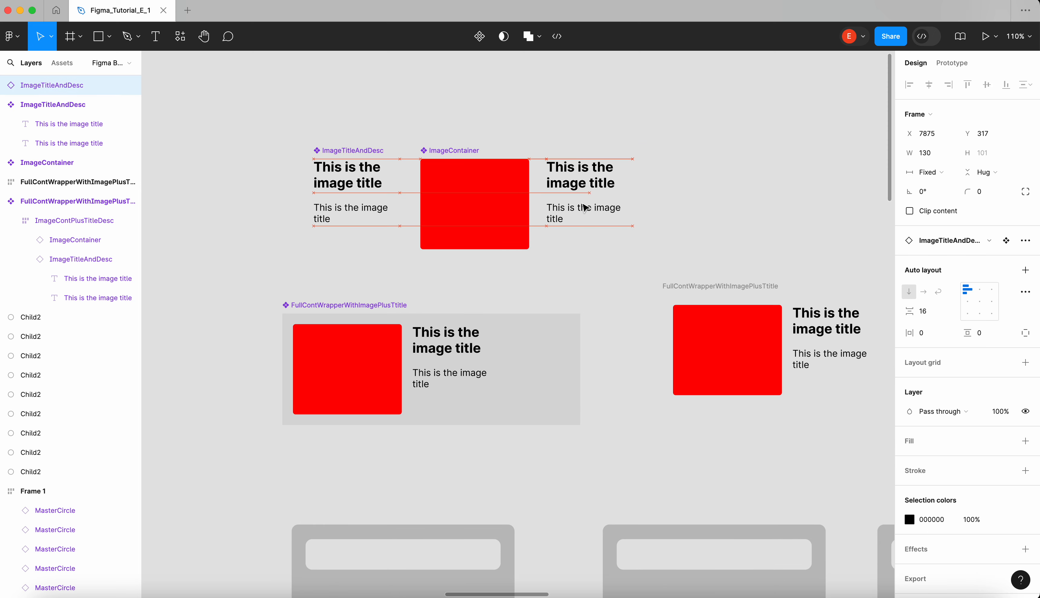
left_click(647, 309)
Examine the FullContWrapperWithImagePlusTtitle component and the title text block nested inside it
scroll(442, 390, "up", 5)
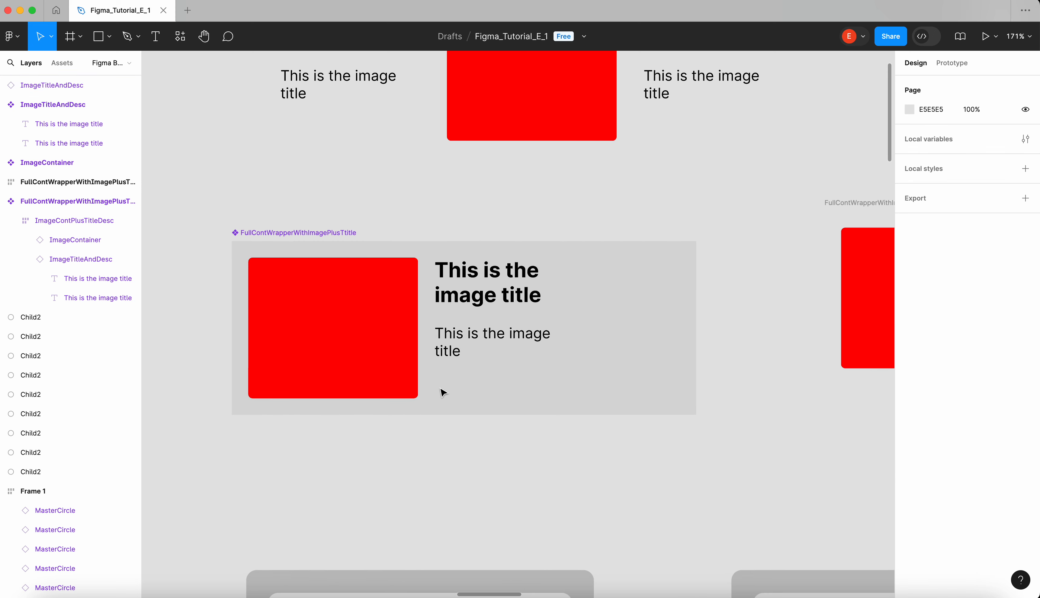
left_click(431, 333)
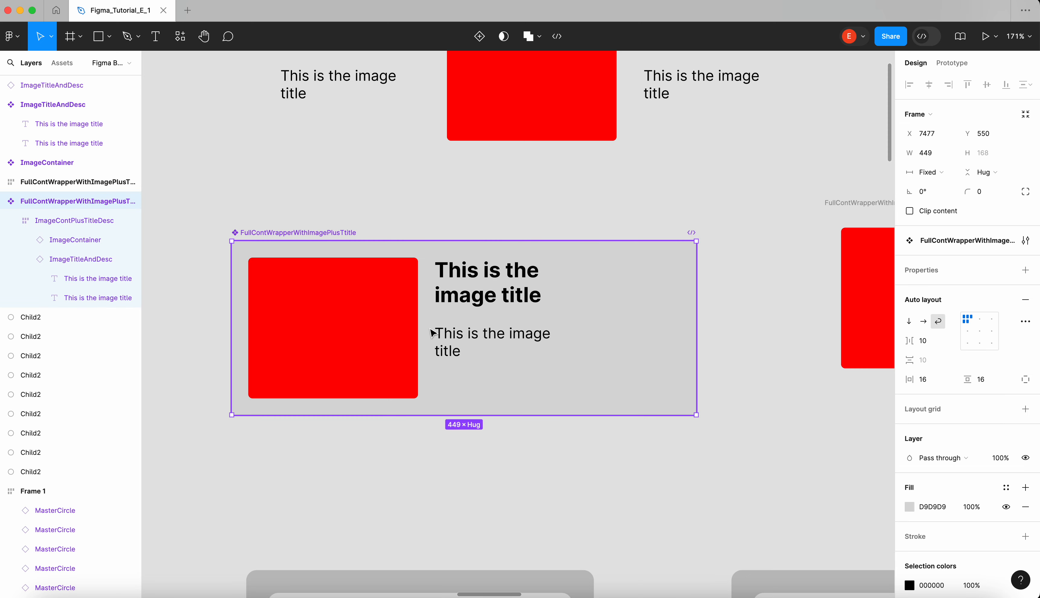
left_click(476, 202)
left_click(475, 280)
double_click(474, 280)
left_click(474, 173)
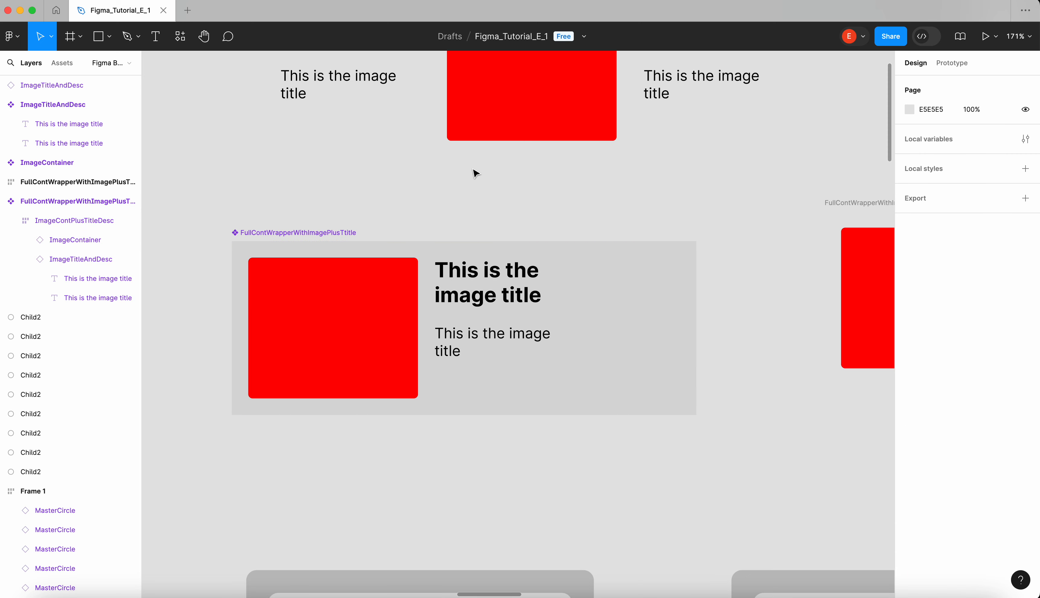
Delete the duplicated FullContWrapperWithImagePlusTtitle frame to the right of the wrapper component
scroll(358, 247, "down", 2)
scroll(349, 256, "up", 1)
scroll(348, 258, "down", 3)
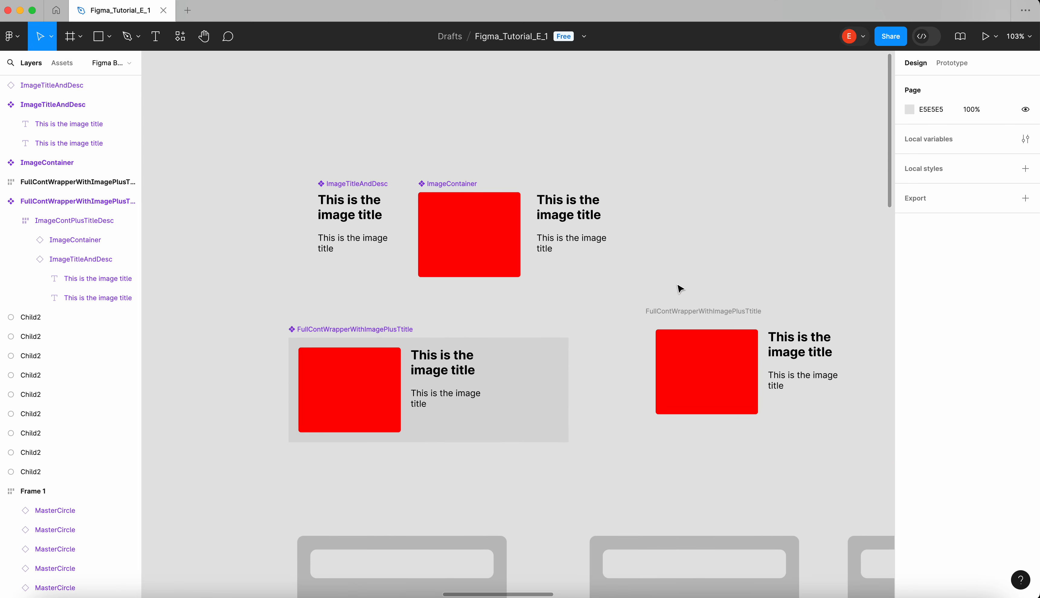
left_click(686, 318)
key("Delete")
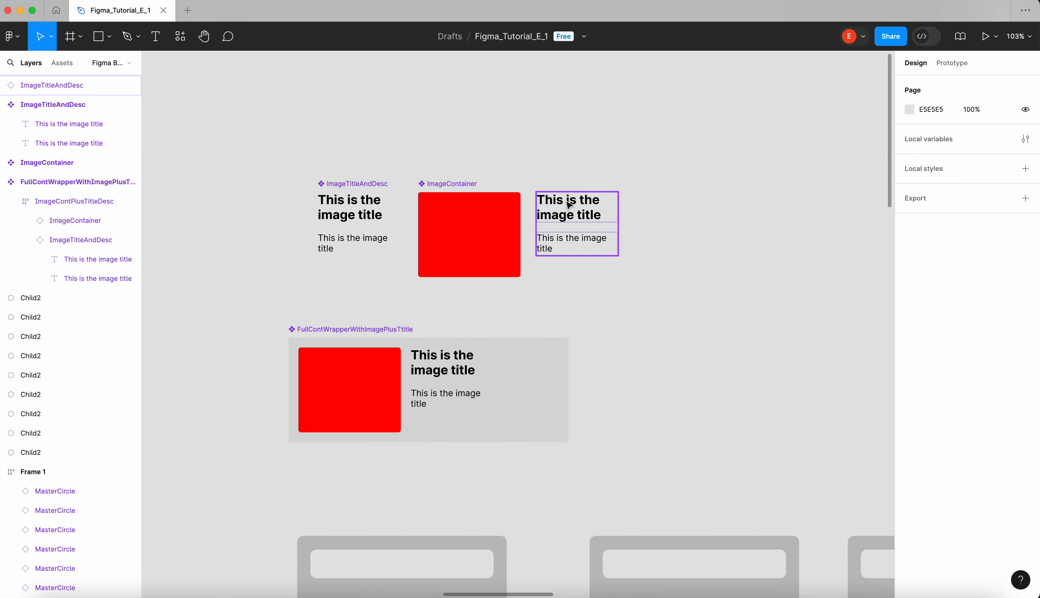
Delete the standalone ImageTitleAndDesc instance and arrange the three main components in a row, with FullContWrapperWithImagePlusTtitle last
left_click(569, 204)
key("Delete")
left_click_drag(334, 336, 617, 181)
left_click_drag(371, 184, 284, 183)
left_click(367, 147)
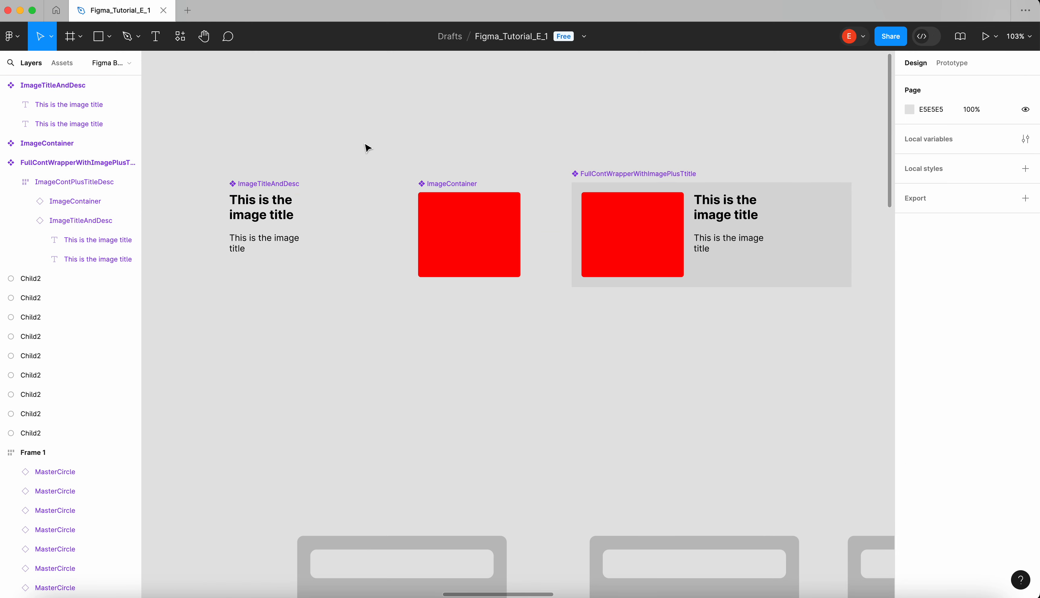
Enclose the three image components in a section about 1220 × 412 and rename it ImageContainers
scroll(367, 148, "down", 5)
scroll(367, 148, "up", 2)
scroll(367, 148, "left", 1)
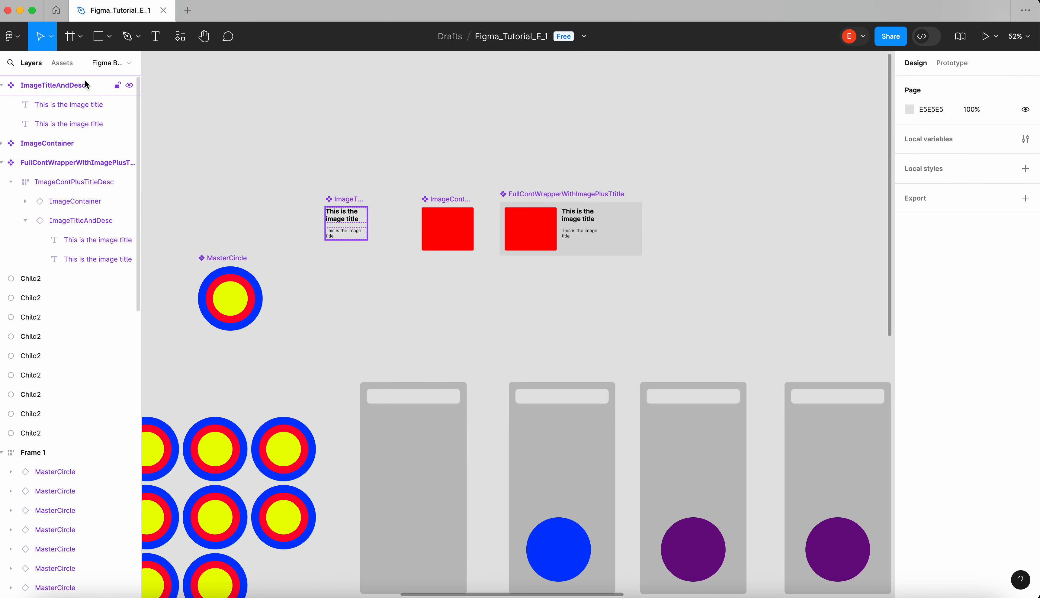
left_click(106, 39)
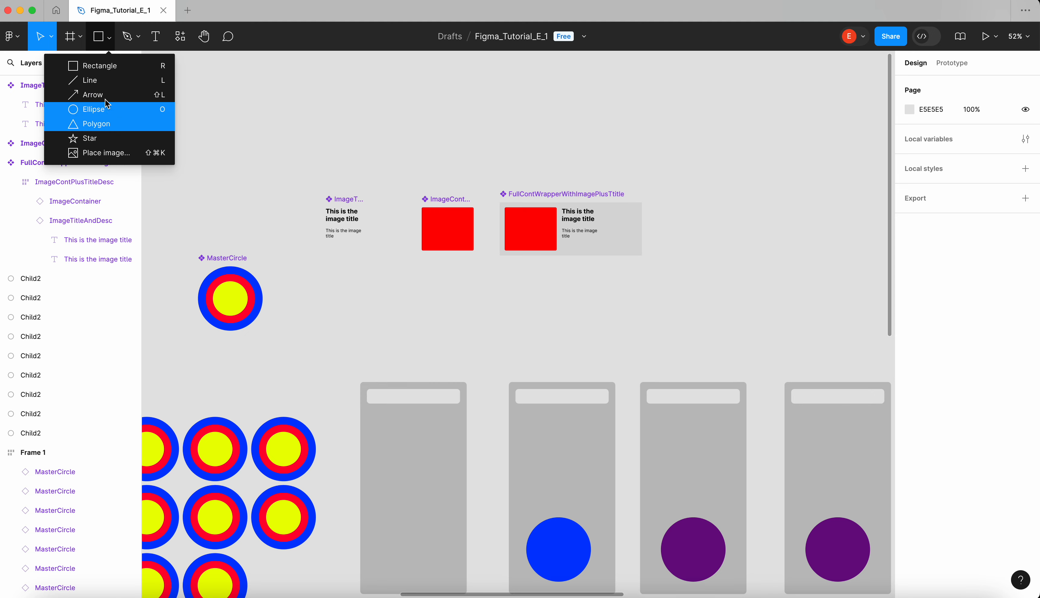
left_click(80, 36)
left_click(83, 70)
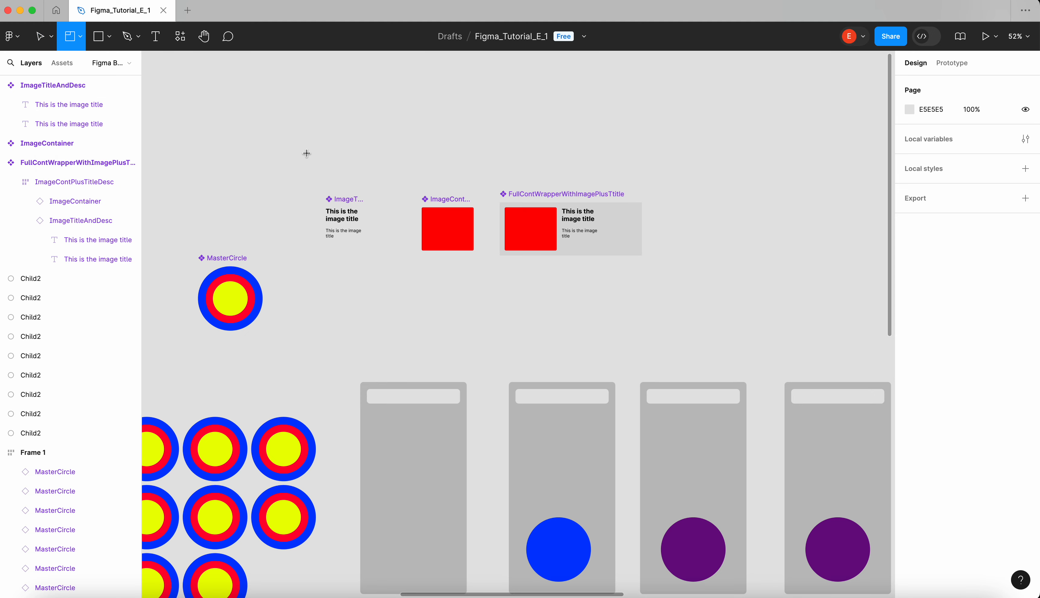
left_click_drag(306, 153, 693, 282)
scroll(365, 200, "up", 5)
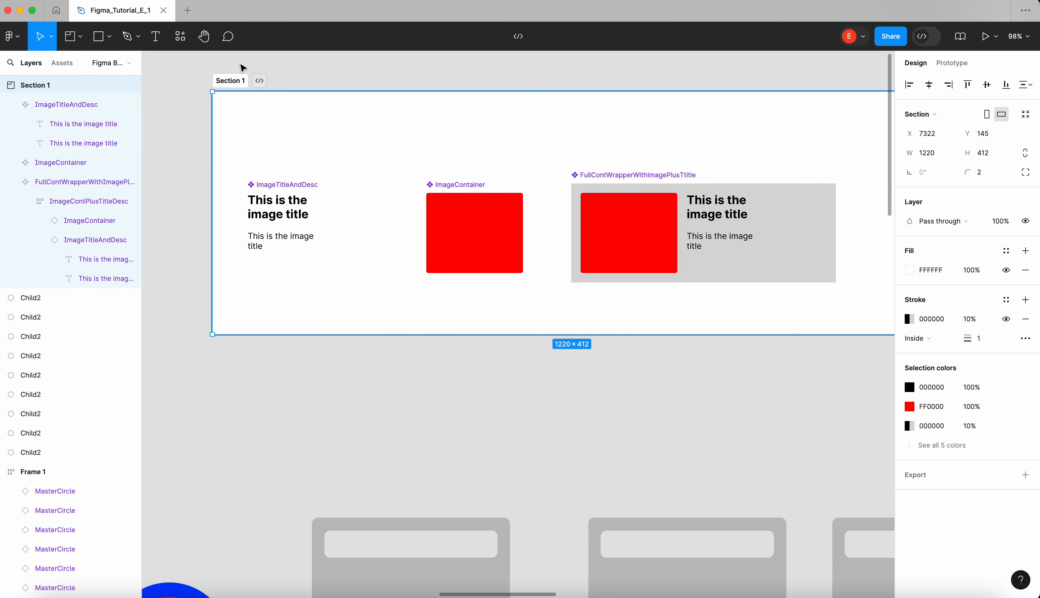
double_click(231, 80)
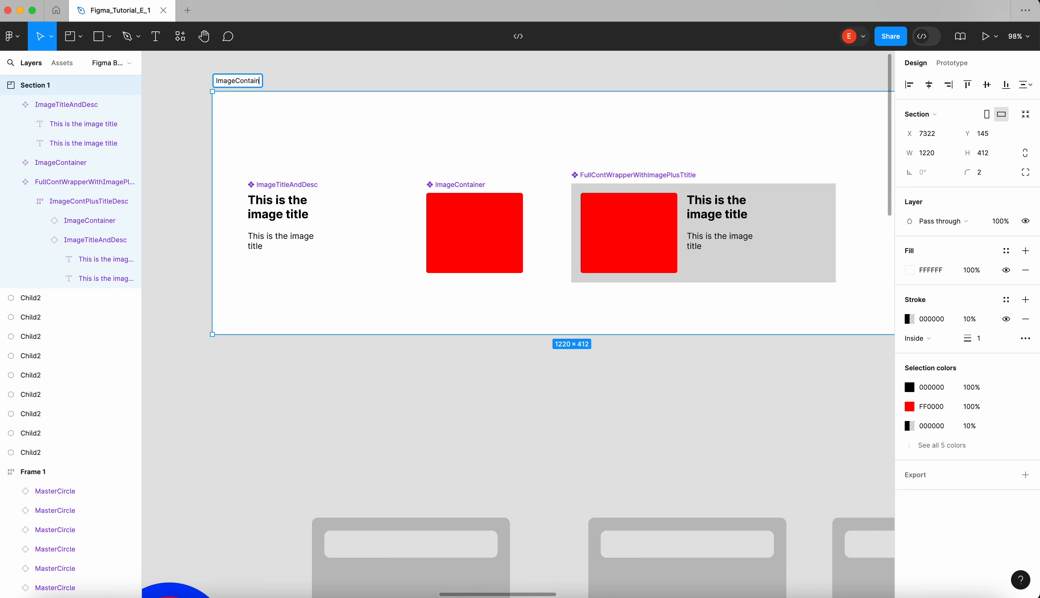
left_click(340, 70)
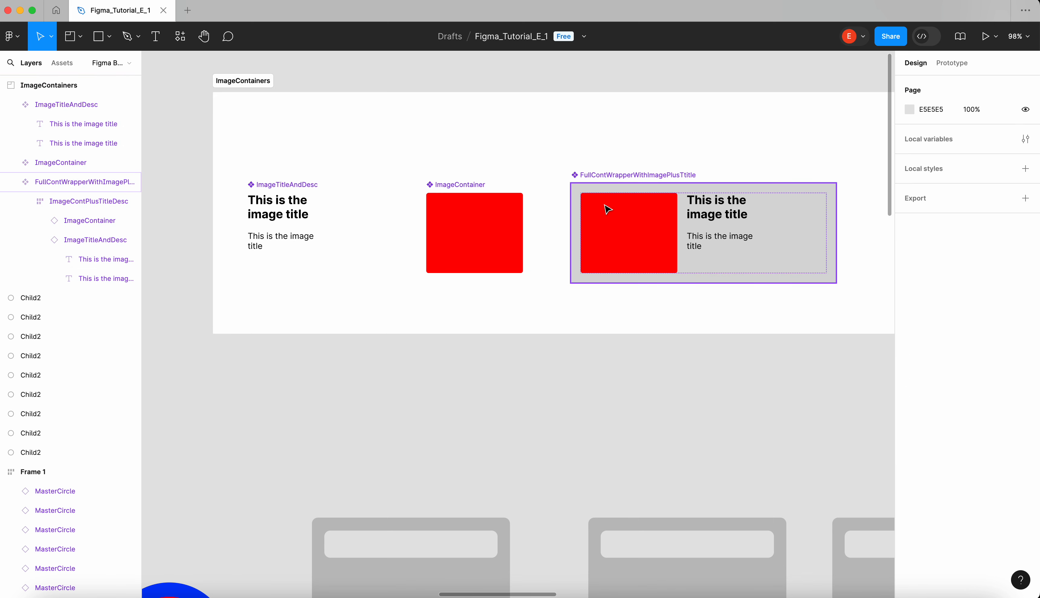
Draw a horizontal arrow about 92 long between ImageTitleAndDesc and ImageContainer and set its stroke weight to 5
left_click(100, 41)
left_click(102, 92)
left_click_drag(344, 226, 399, 227)
type("10")
key("Return")
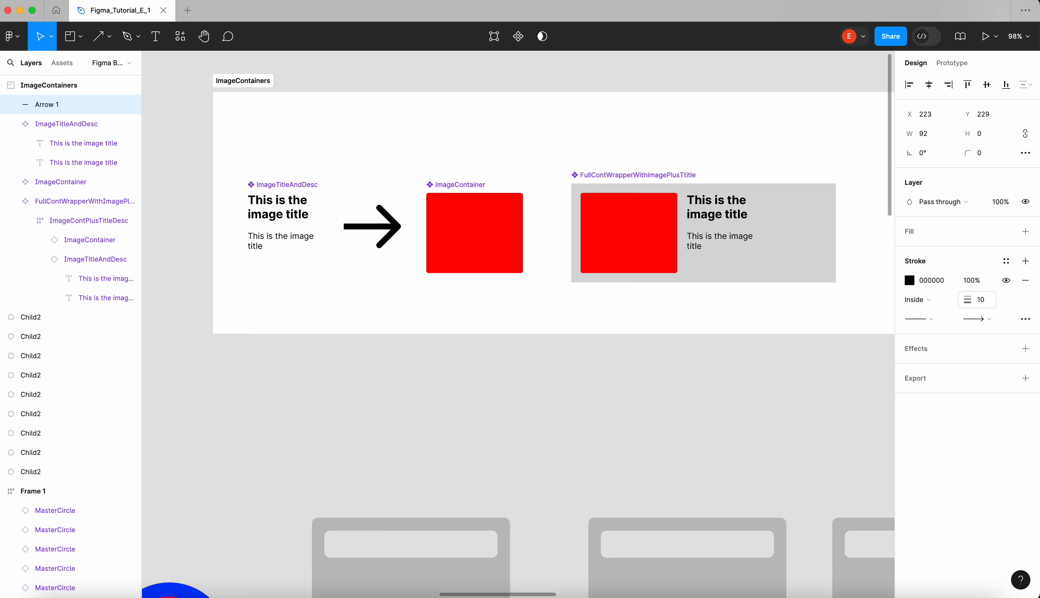
type("5")
key("Return")
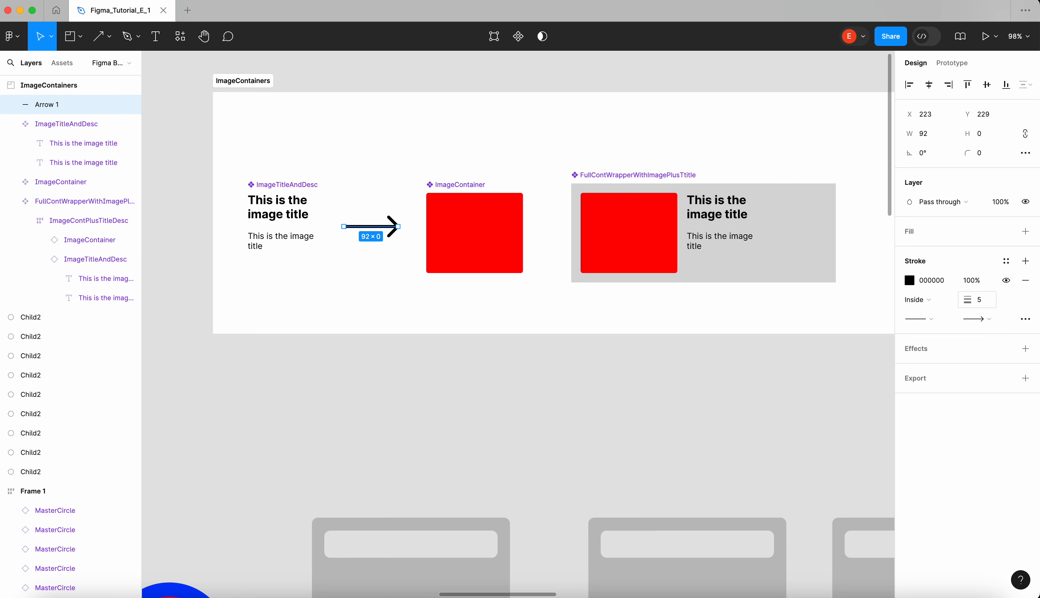
Stack ImageTitleAndDesc above ImageContainer and place the arrow at X 320, Y 179, pointing towards the wrapper component at X 478, Y 106
left_click_drag(286, 186, 290, 114)
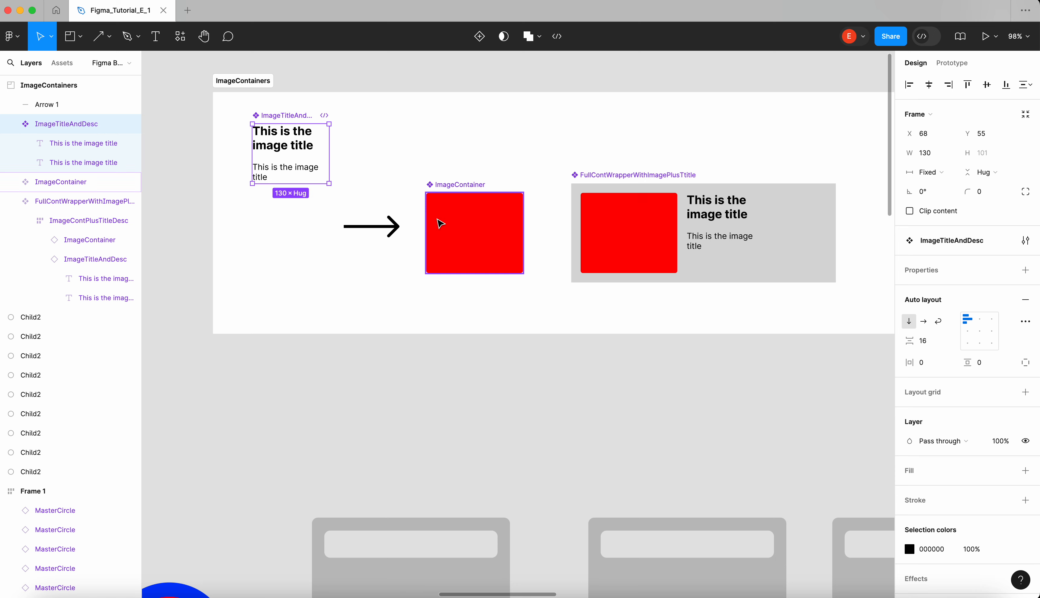
left_click_drag(395, 226, 581, 123)
left_click_drag(485, 190, 311, 213)
left_click_drag(569, 132, 435, 203)
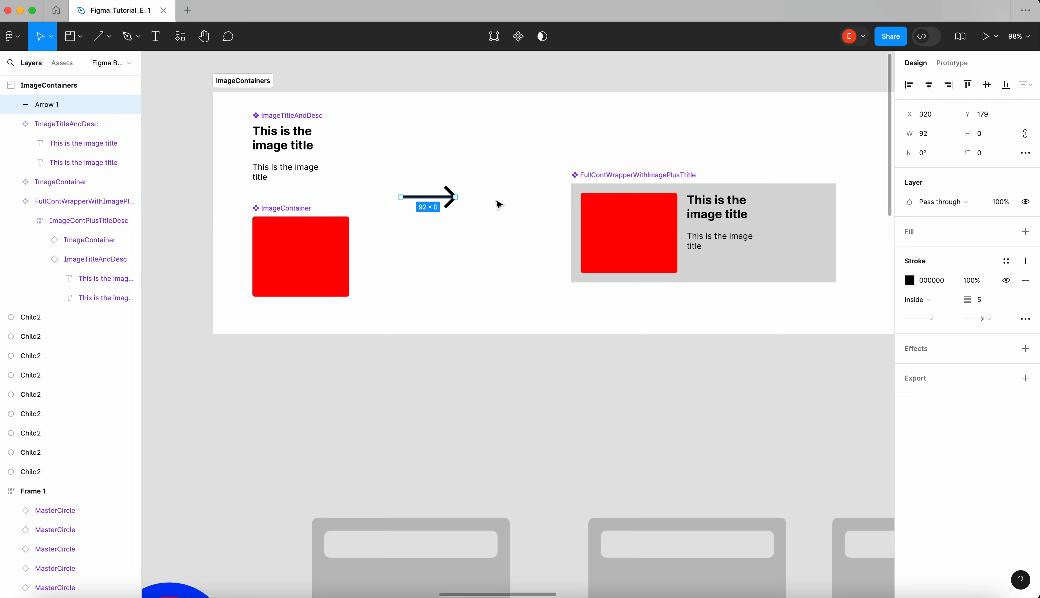
left_click_drag(578, 176, 536, 145)
Create an instance of FullContWrapperWithImagePlusTtitle below the ImageContainers section and cut it from the canvas
scroll(579, 148, "down", 5)
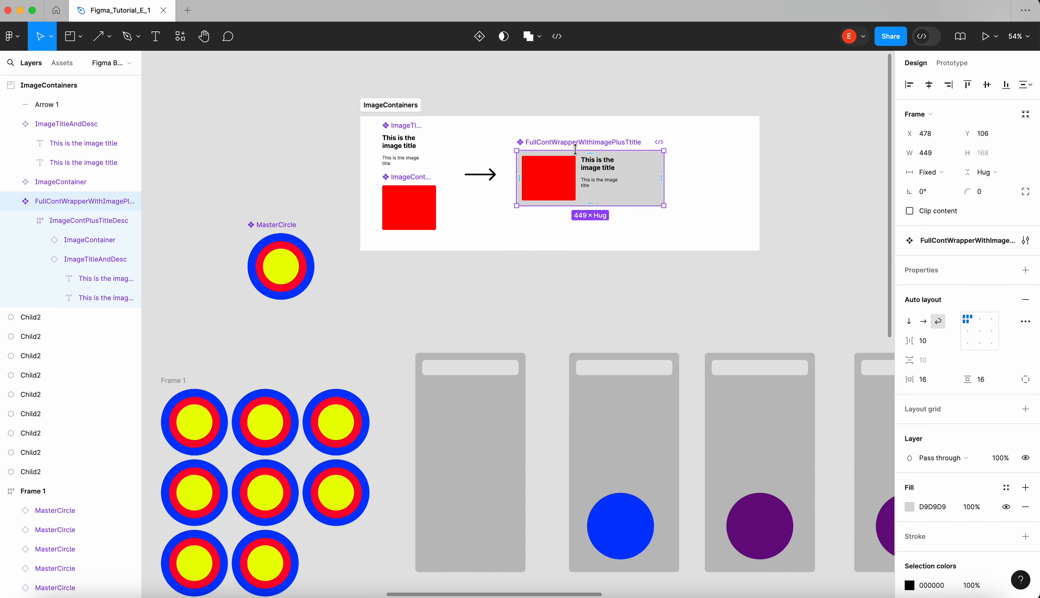
scroll(579, 148, "right", 3)
left_click(678, 191)
left_click(546, 181)
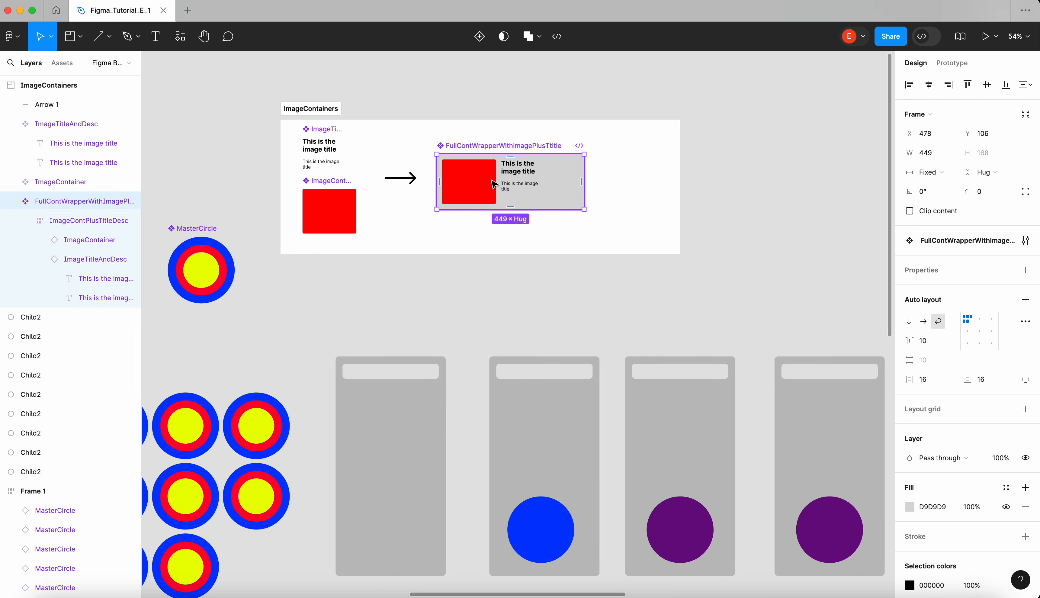
left_click_drag(487, 177, 517, 284)
scroll(517, 284, "down", 3)
scroll(517, 284, "left", 2)
key("Delete")
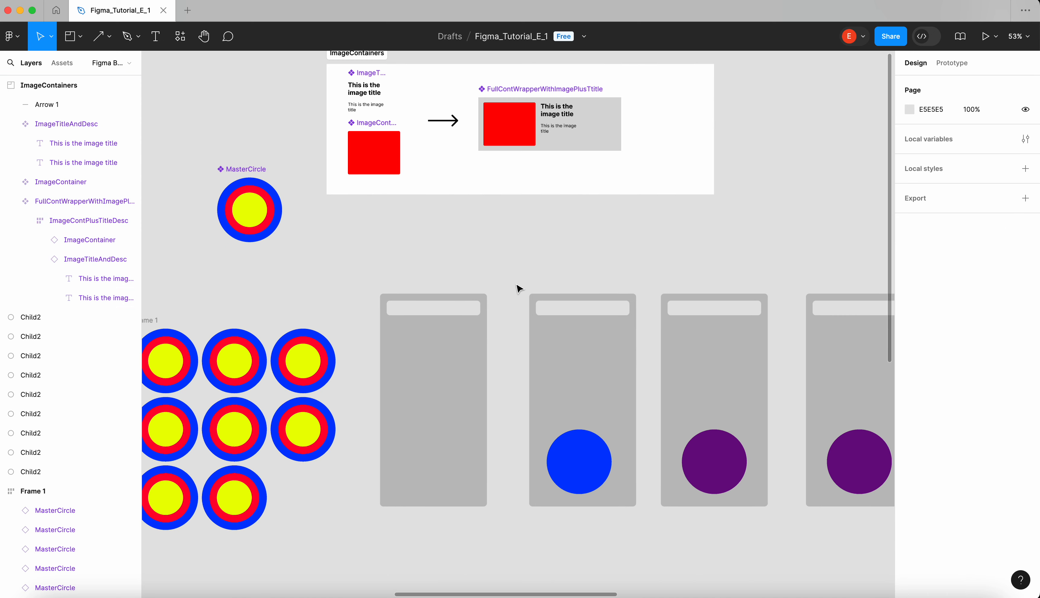
Delete the loose blue and purple circles and every grey card except the first one with its header bar
left_click(437, 393)
scroll(437, 393, "up", 2)
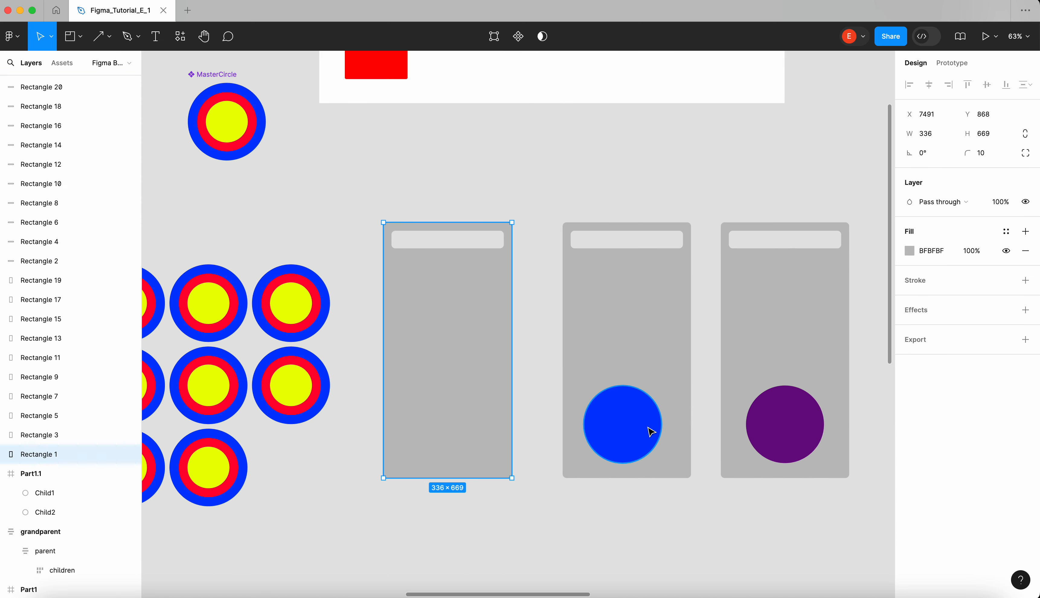
left_click(651, 432)
left_click(797, 420, "shift")
scroll(797, 419, "down", 5)
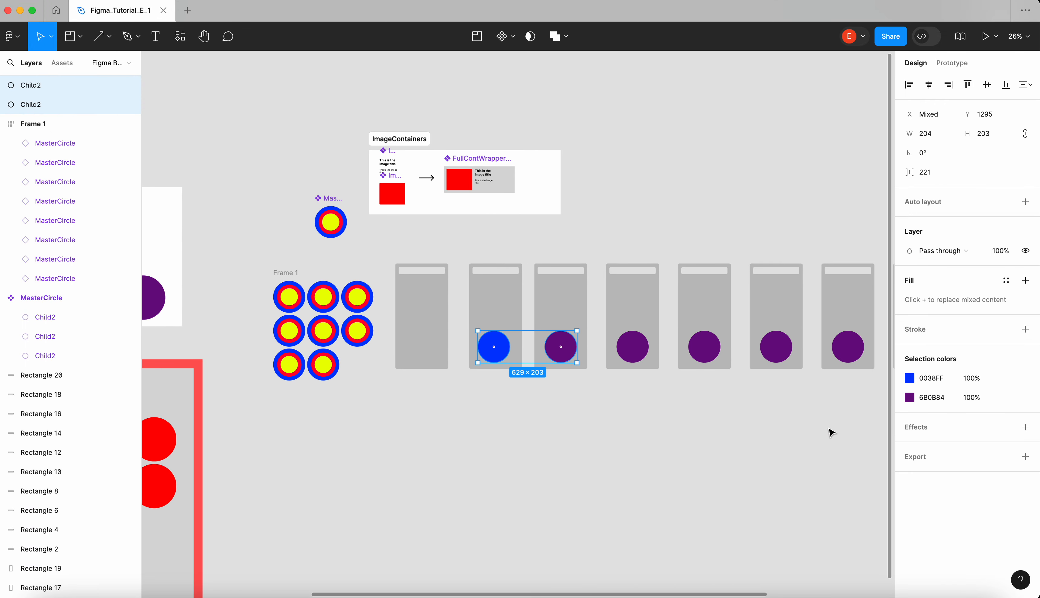
scroll(832, 432, "down", 5)
left_click(832, 429)
left_click_drag(828, 427, 381, 319)
left_click(381, 319)
Widen the remaining grey card to about 505 and paste a FullContWrapperWithImagePlusTtitle instance inside its lower part
scroll(381, 319, "up", 10)
left_click(645, 86)
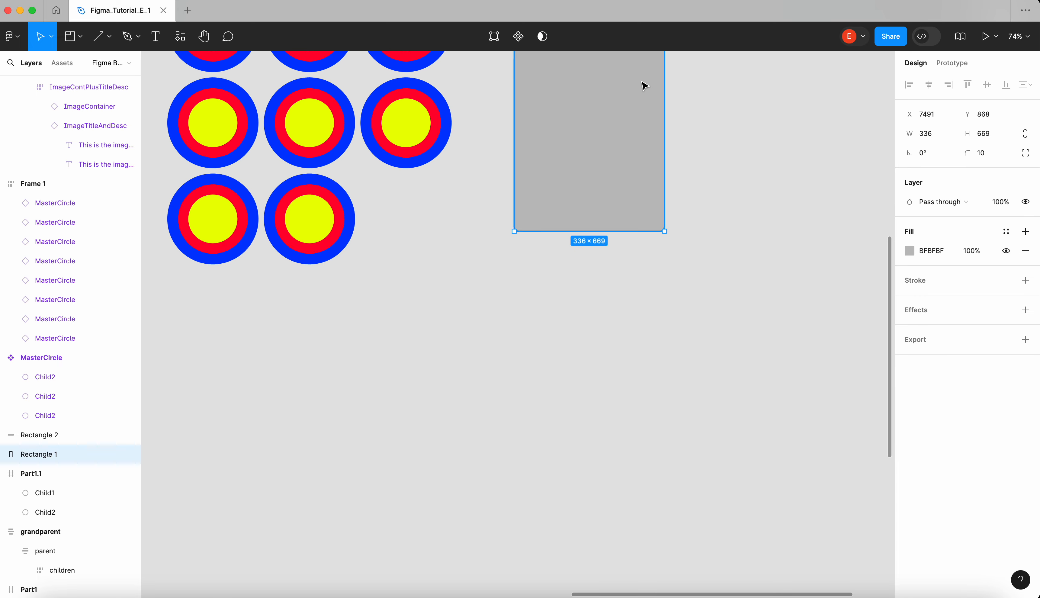
scroll(645, 86, "up", 3)
left_click_drag(632, 167, 711, 165)
key("super+v")
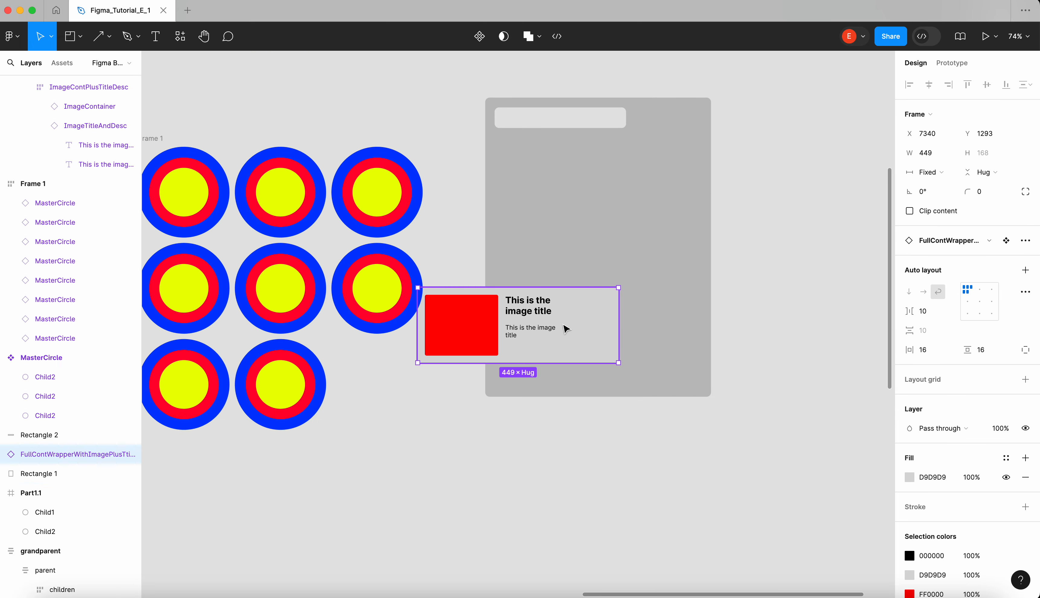
left_click_drag(567, 329, 644, 331)
Widen the card's header bar to about 458 and shift it to X 7515 and the wrapper instance to X 7519
left_click(625, 128)
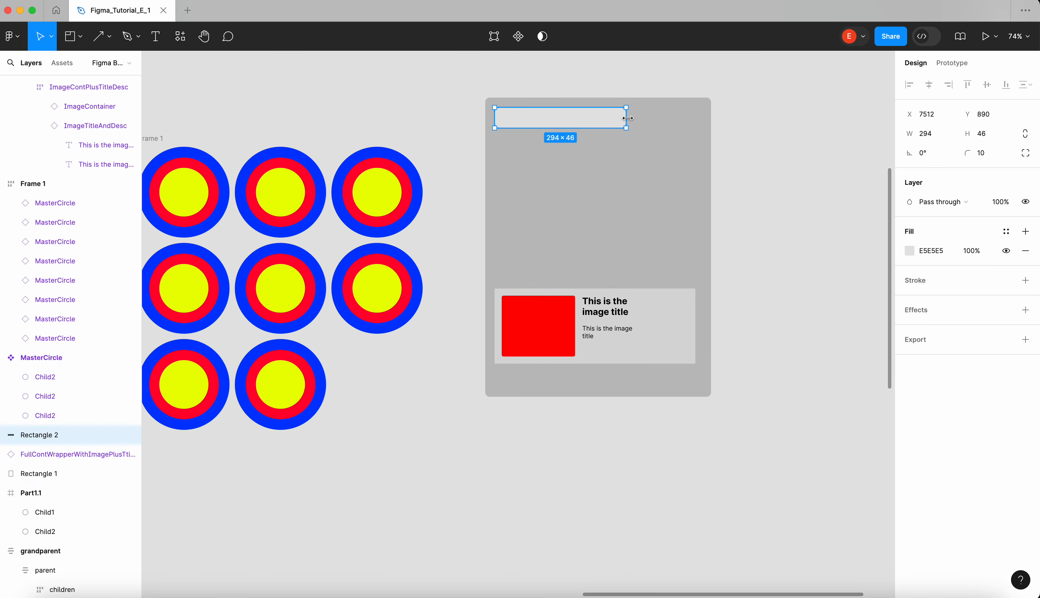
left_click_drag(627, 118, 696, 118)
left_click(708, 355)
left_click(734, 407)
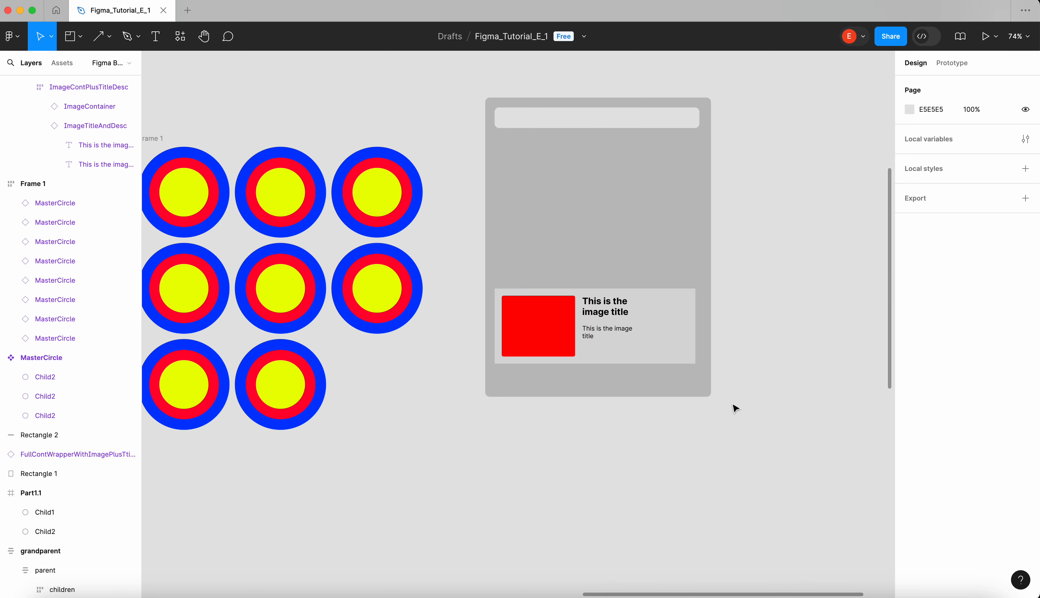
left_click_drag(733, 413, 504, 120)
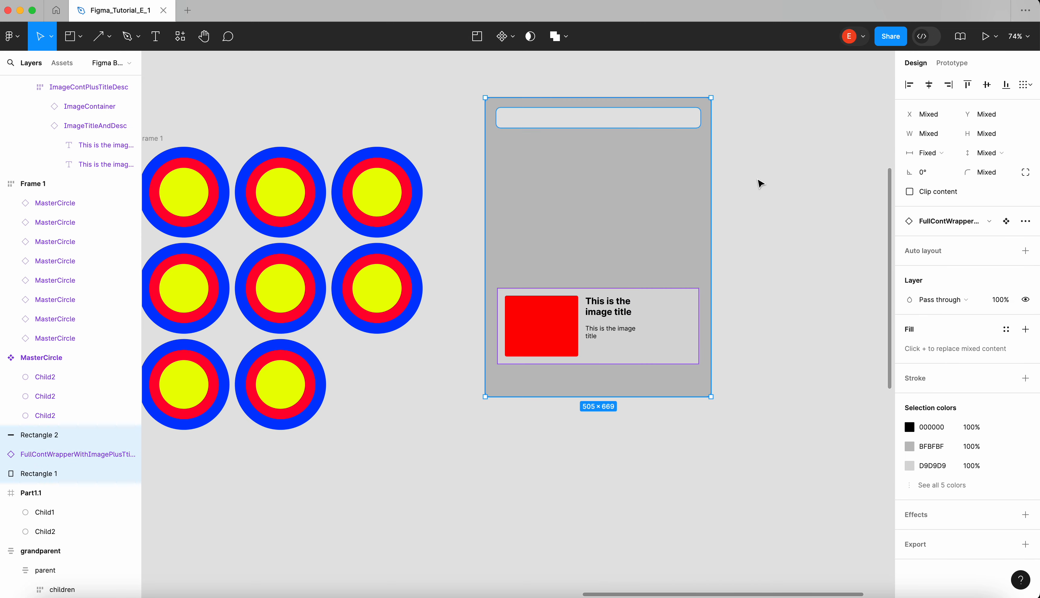
scroll(760, 182, "up", 5)
left_click(746, 384)
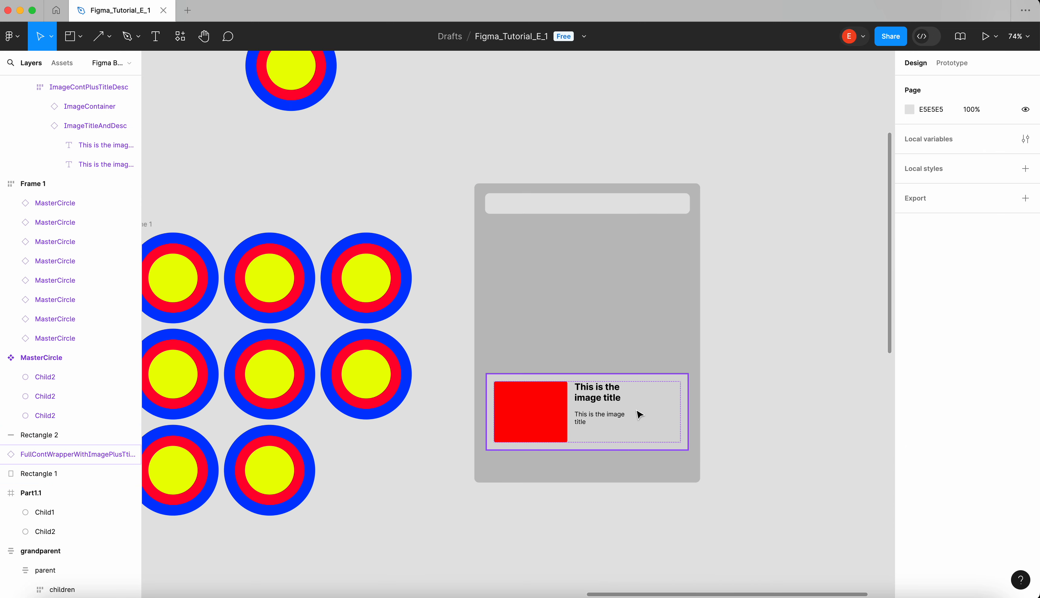
Duplicate the wrapper instance so three of them are stacked down the card, and select all three
mouse_move(636, 419)
left_mouse_down()
mouse_move(636, 270)
mouse_move(638, 439)
left_mouse_up()
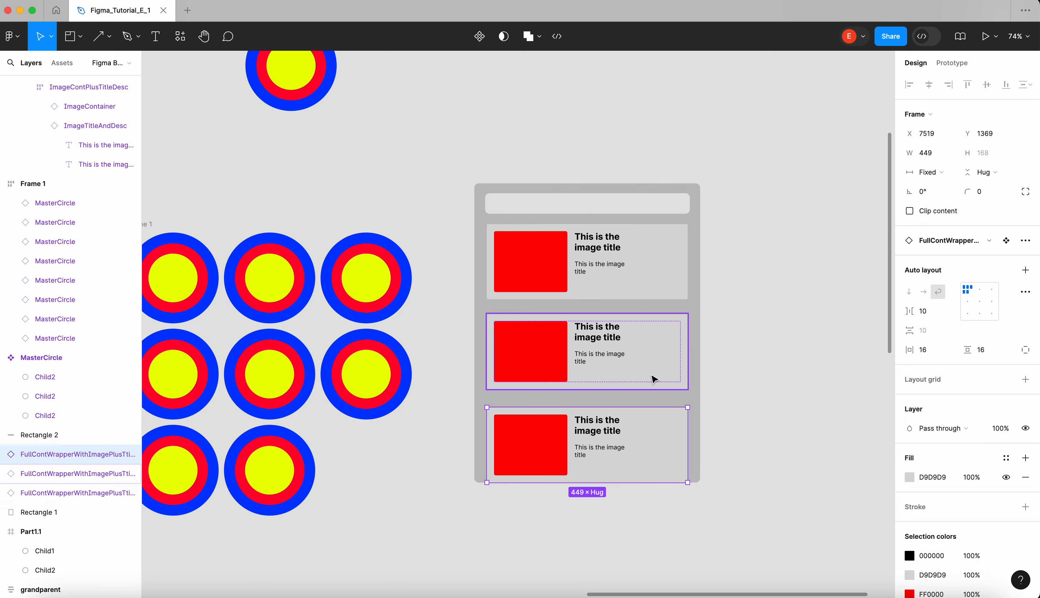
scroll(494, 432, "down", 2)
left_click(593, 381, "shift")
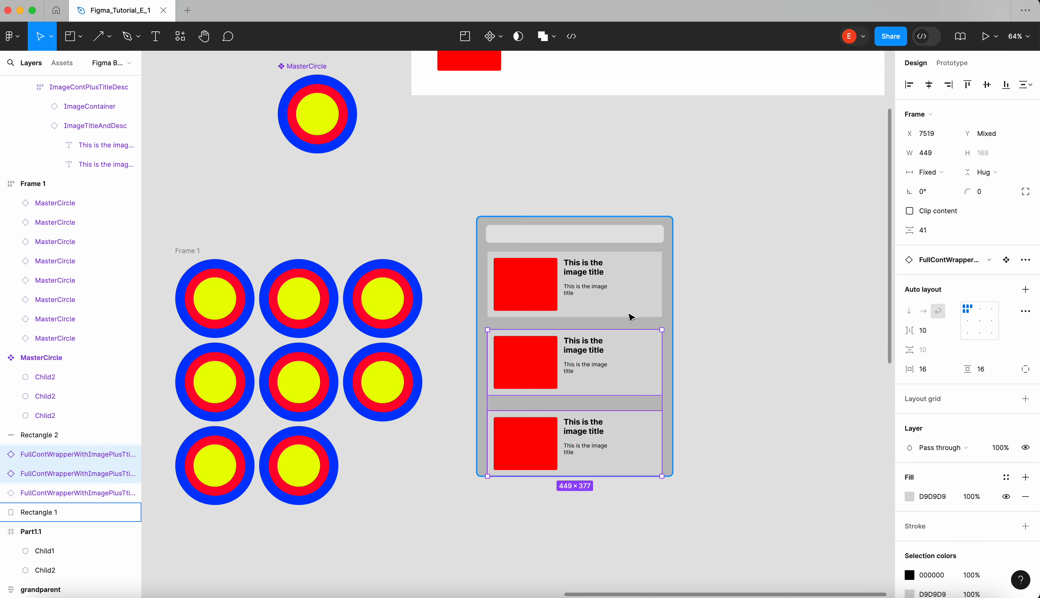
left_click(630, 301, "shift")
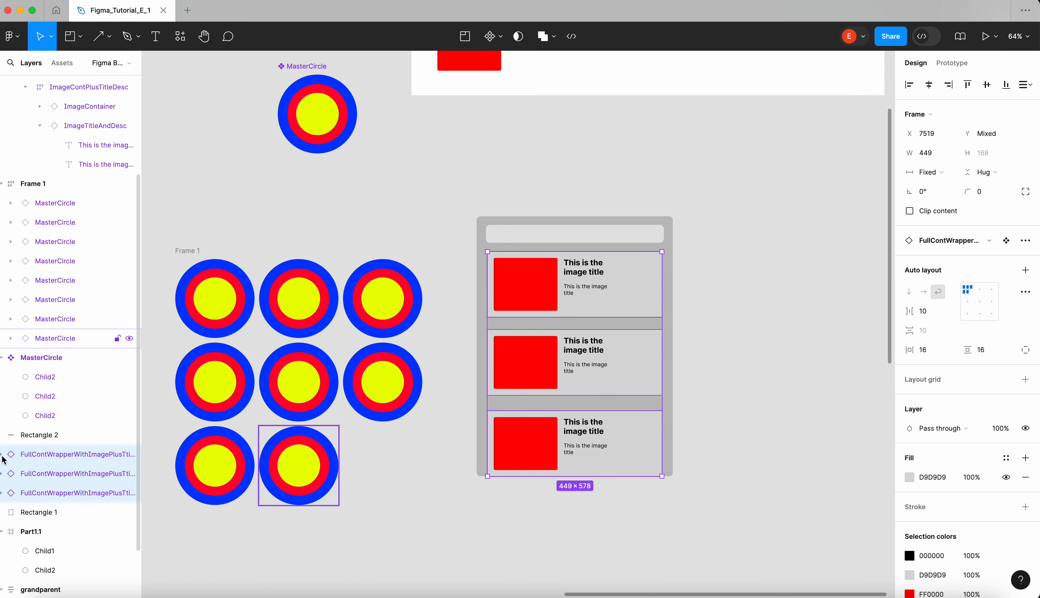
scroll(459, 328, "up", 7)
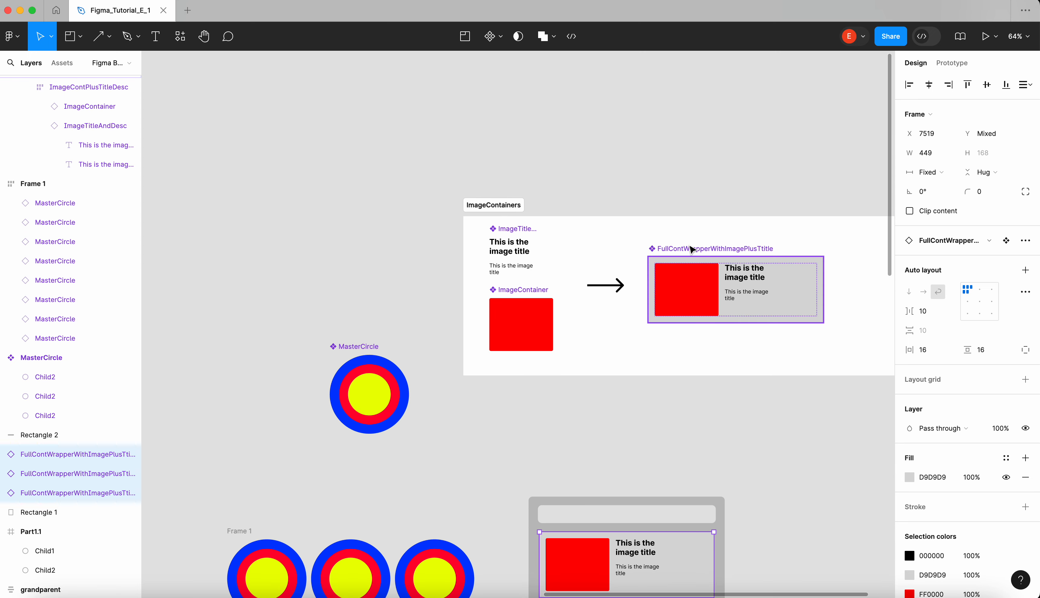
scroll(690, 247, "down", 7)
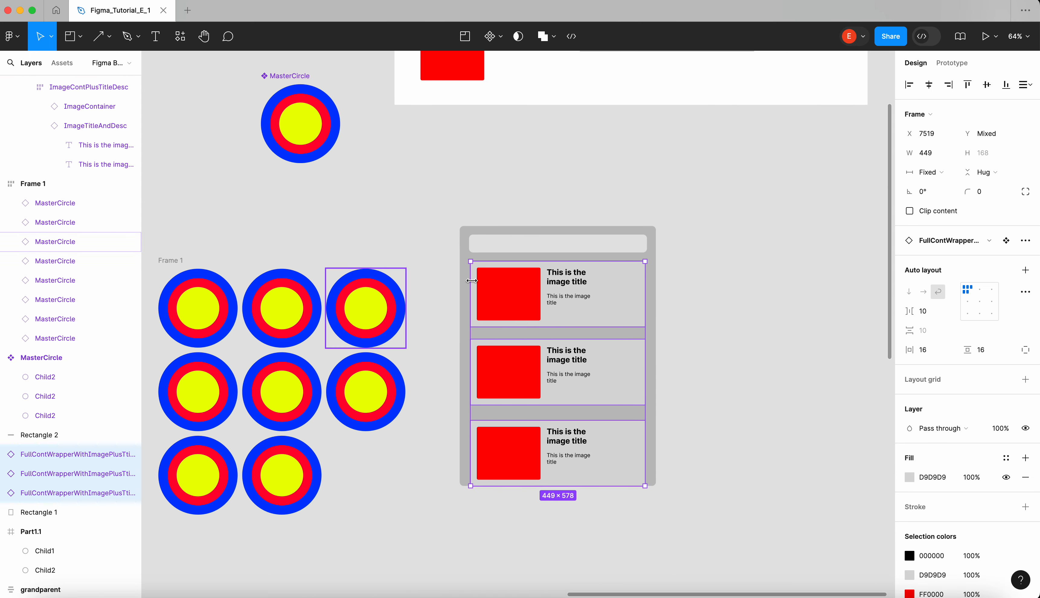
Try to rename the lowest wrapper instance's layer to cont1, and undo the change
double_click(73, 459)
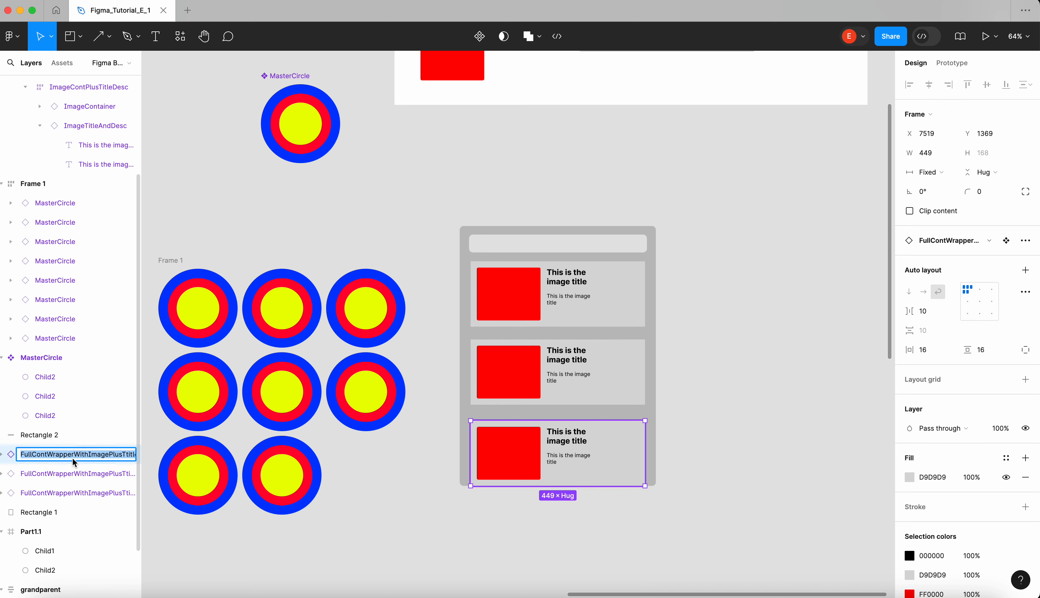
type("cont1")
key("super+z")
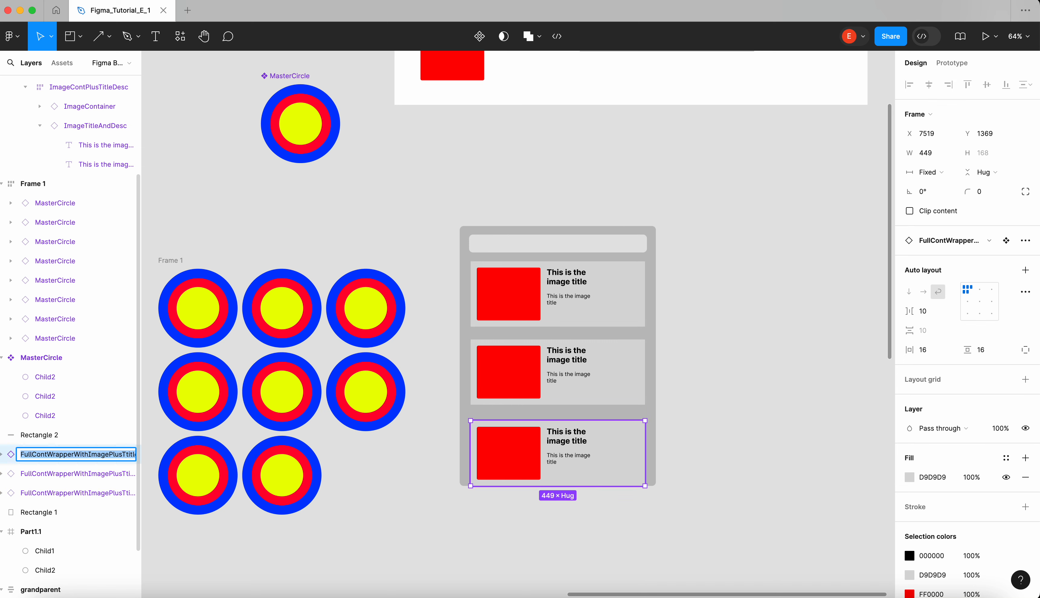
left_click(466, 175)
Extend the grey card's lower edge downwards to leave room beneath the third wrapper instance
scroll(463, 175, "down", 1)
scroll(464, 176, "left", 2)
scroll(464, 177, "down", 1)
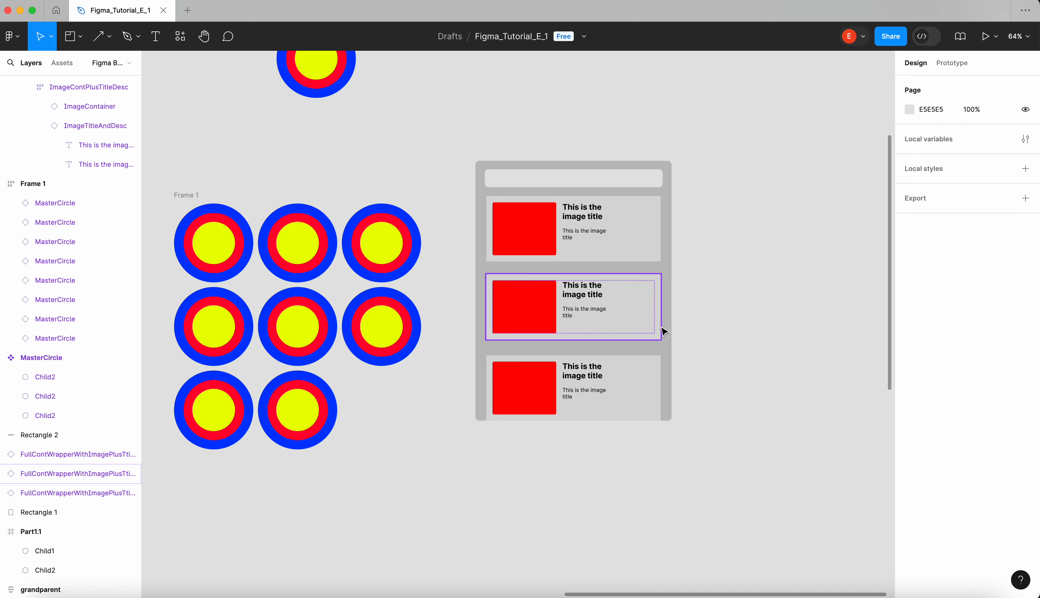
left_click(668, 235)
left_click_drag(615, 425, 616, 454)
left_click(685, 449)
Build a row of five 74 × 46 rounded tiles at Y 1565 along the card's base from a copy of the header bar
left_click(592, 179)
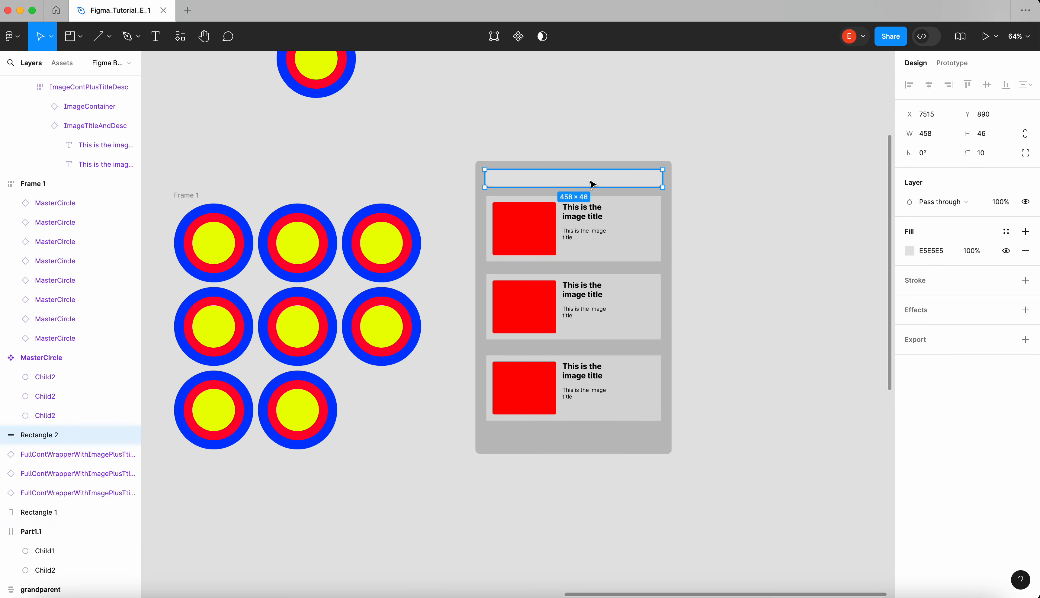
left_click_drag(592, 179, 579, 448)
scroll(579, 447, "up", 5)
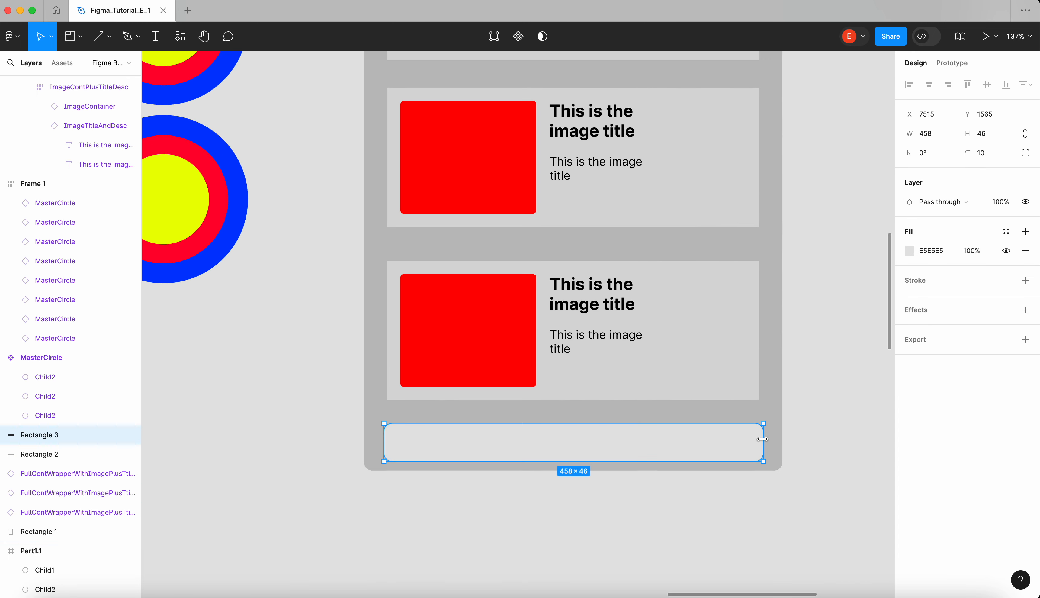
left_click_drag(761, 440, 793, 449)
scroll(445, 440, "up", 2)
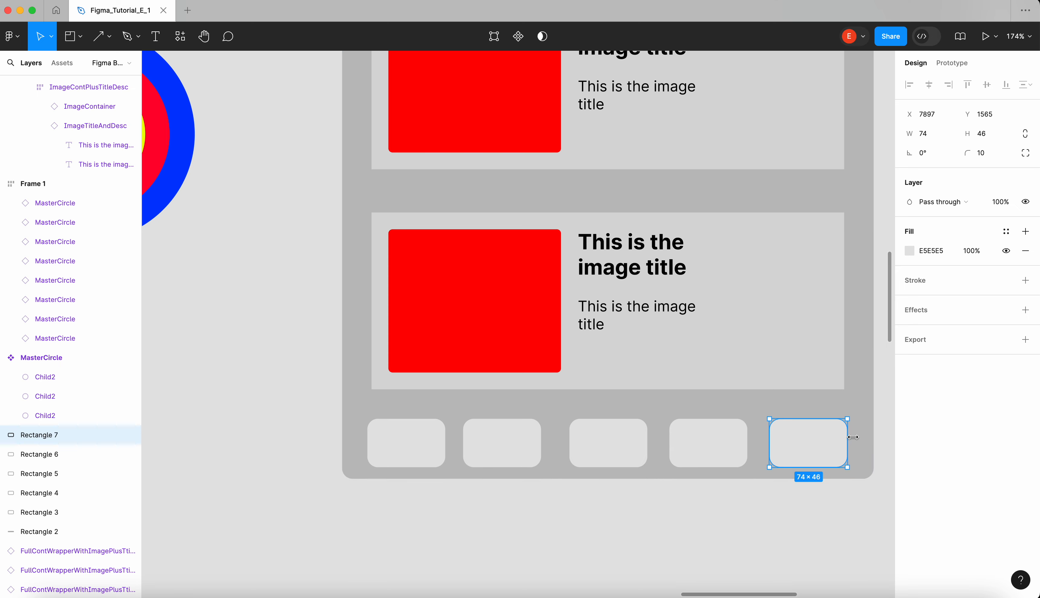
Select the five bottom tiles, even out their spacing, and wrap them in a horizontal auto layout
left_click_drag(857, 518, 411, 442)
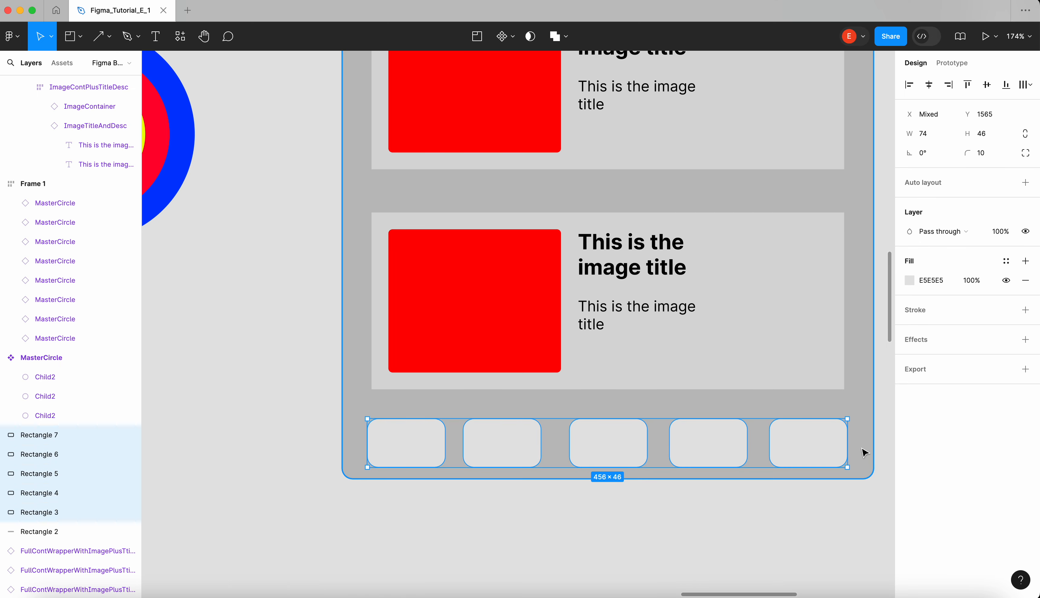
left_click_drag(850, 444, 847, 444)
left_click(1026, 186)
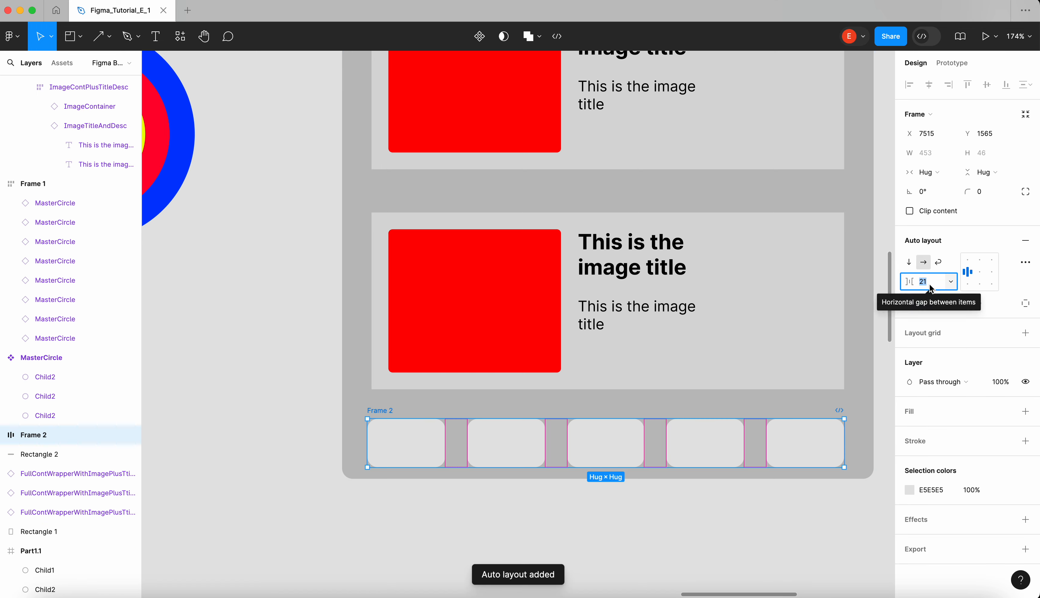
Set the gap between the bottom tiles to 8 and widen their auto layout frame to 453
type("8")
key("Return")
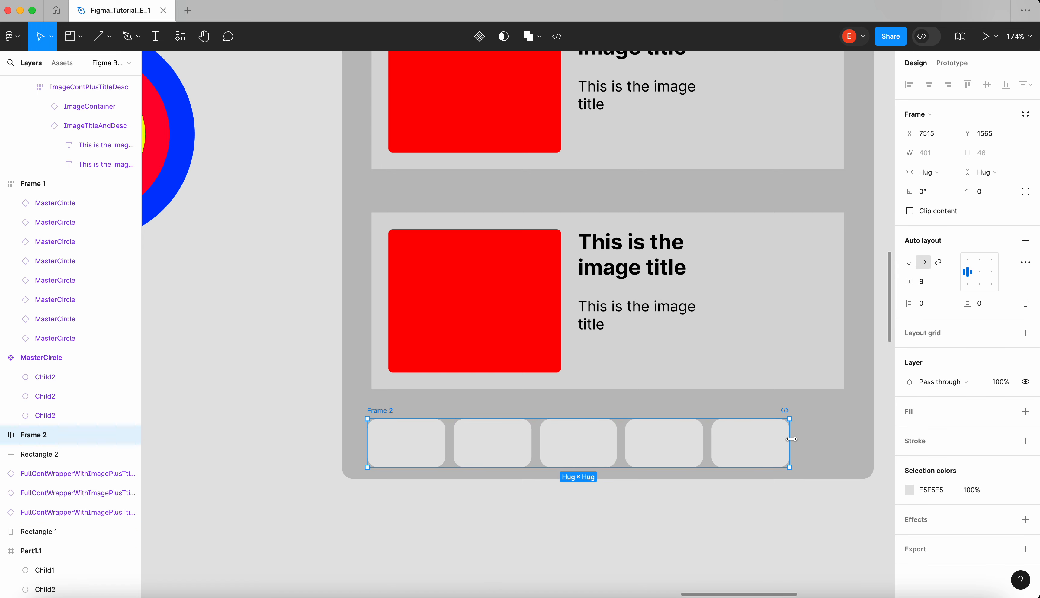
left_click_drag(789, 438, 845, 439)
Select all five tiles in the bottom row and set their horizontal resizing to Fill
left_click(781, 453)
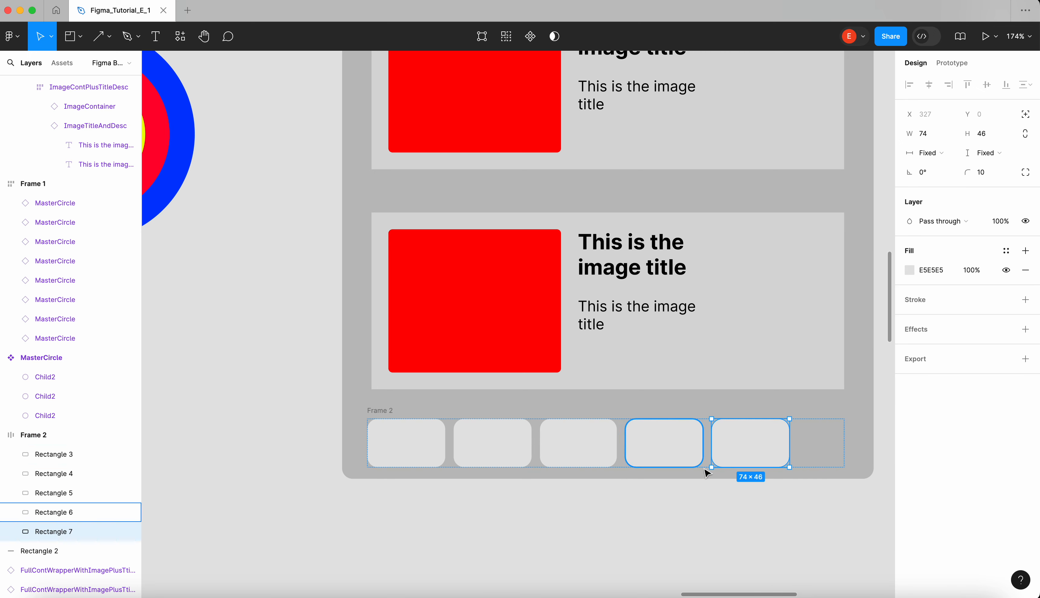
left_click(703, 489)
left_click(747, 430)
left_click(684, 441, "shift")
left_click(608, 449, "shift")
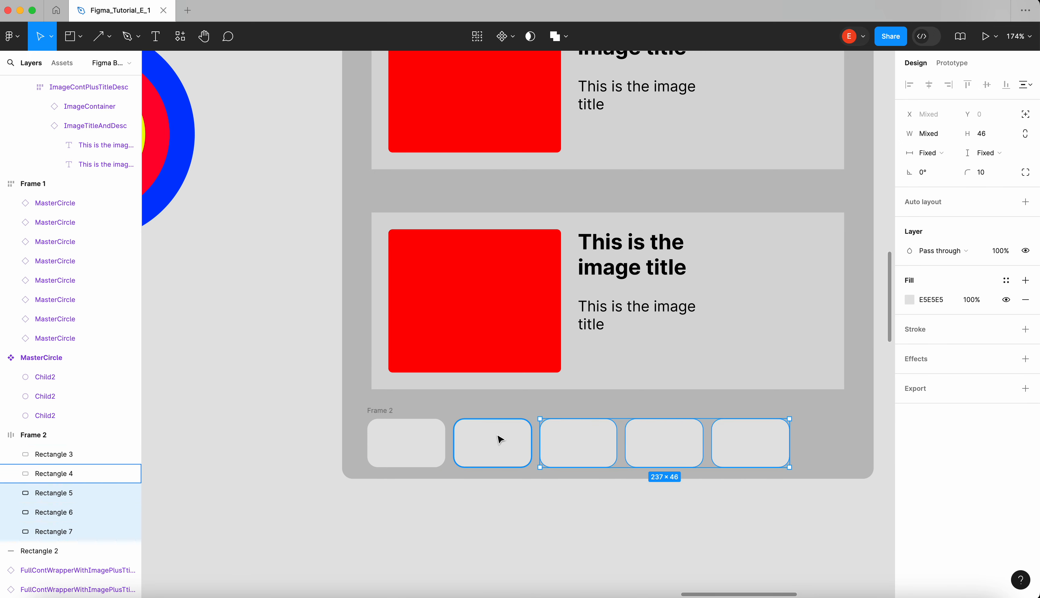
left_click(492, 438, "shift")
left_click(436, 444, "shift")
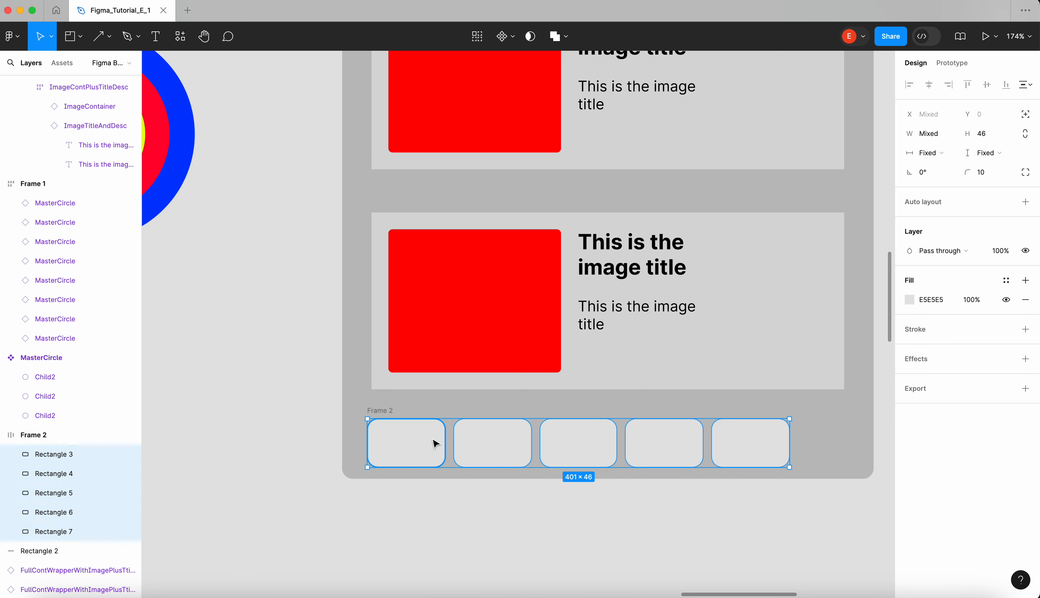
left_click(943, 153)
left_click(925, 169)
scroll(840, 475, "down", 10)
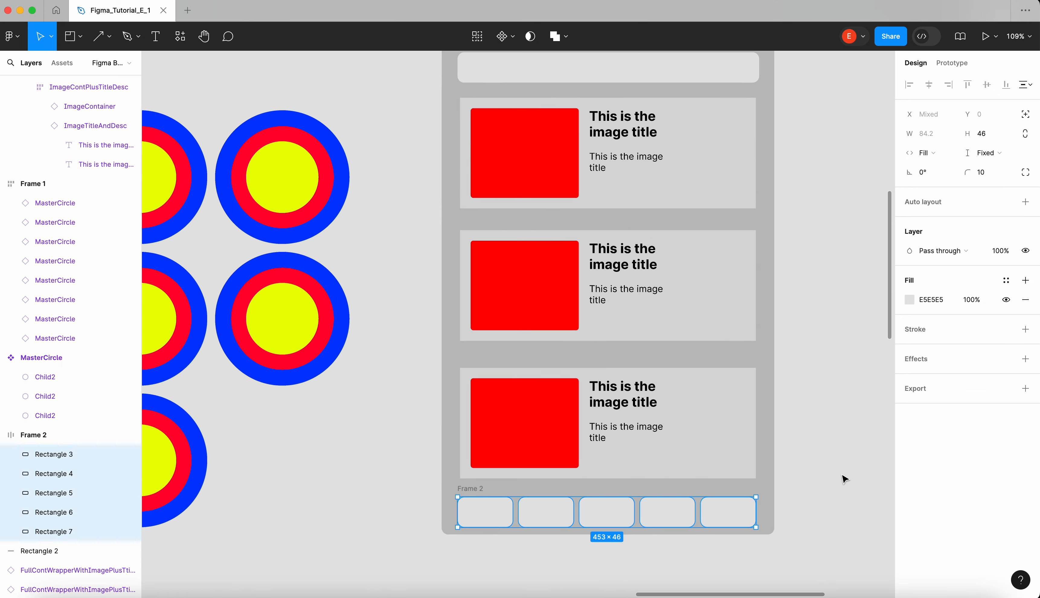
left_click(815, 530)
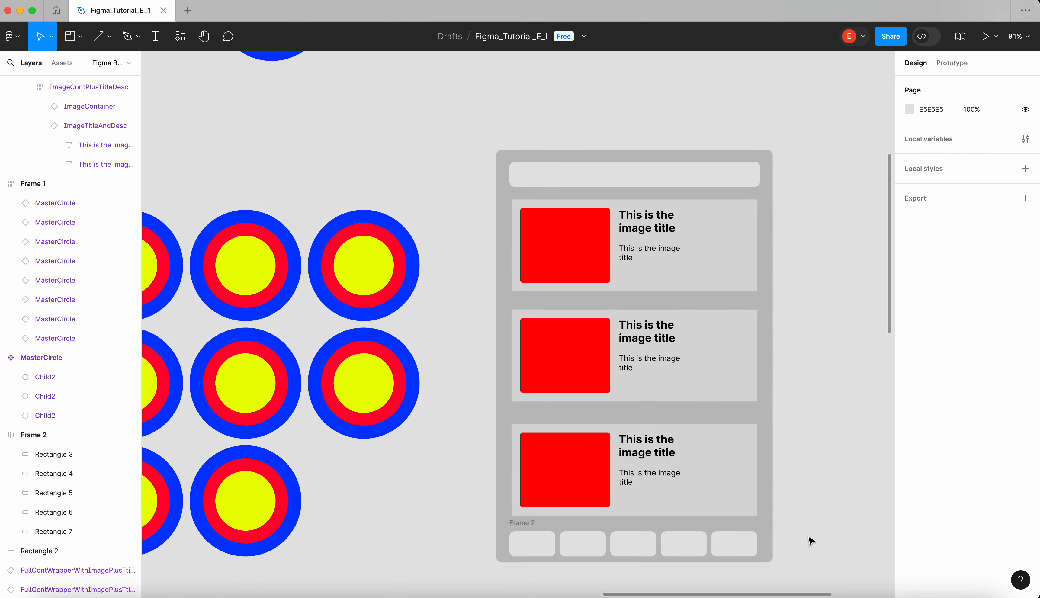
Wrap the three stacked image-and-title instances in a vertical auto layout and name the frame 3ImageColumnWrapper
scroll(811, 539, "down", 2)
left_click(706, 413)
left_click(709, 343, "shift")
left_click(712, 235, "shift")
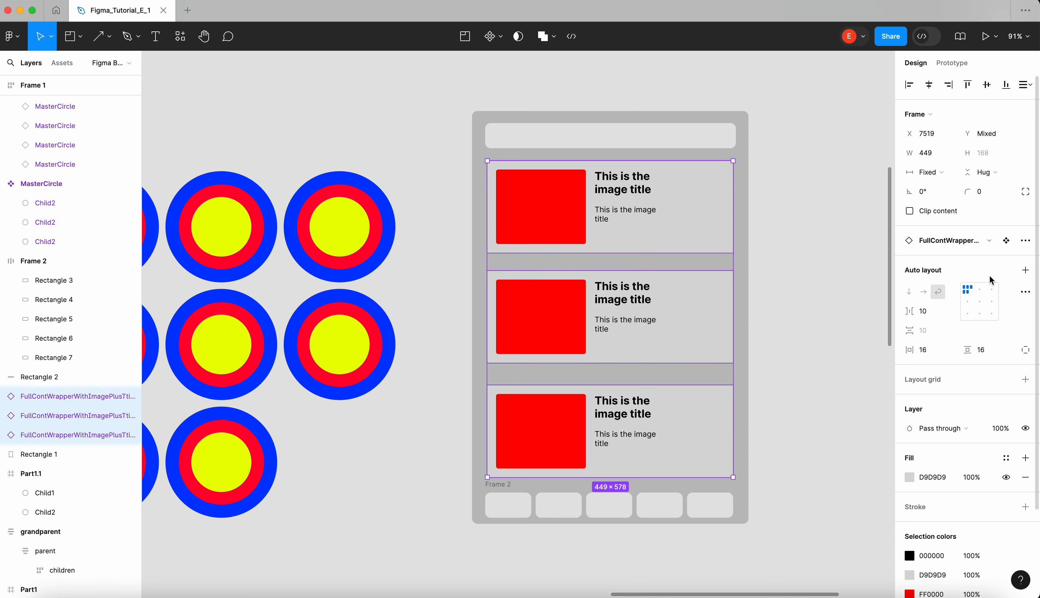
left_click(1026, 271)
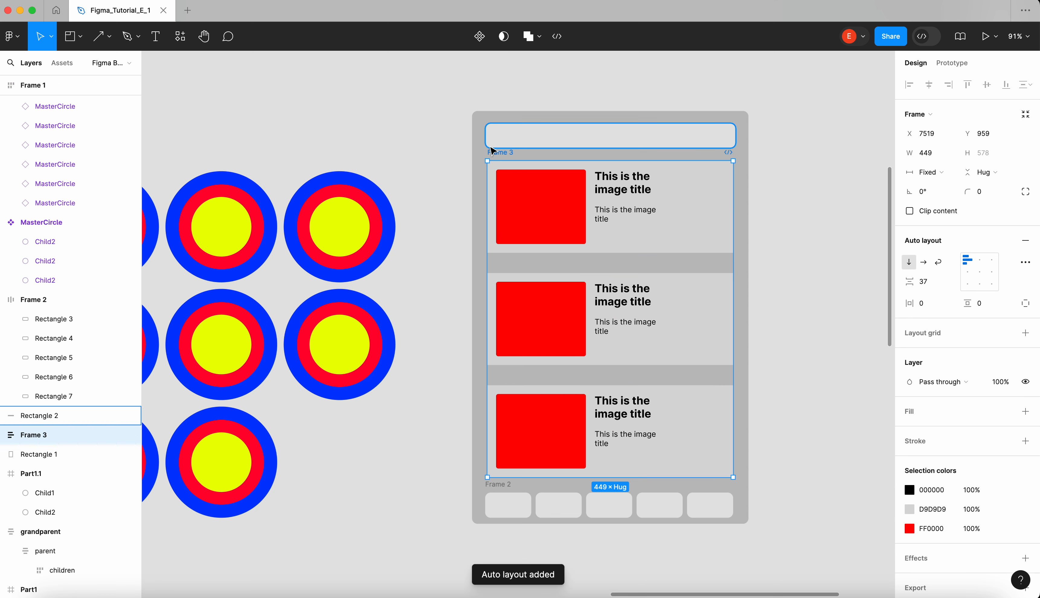
type("3")
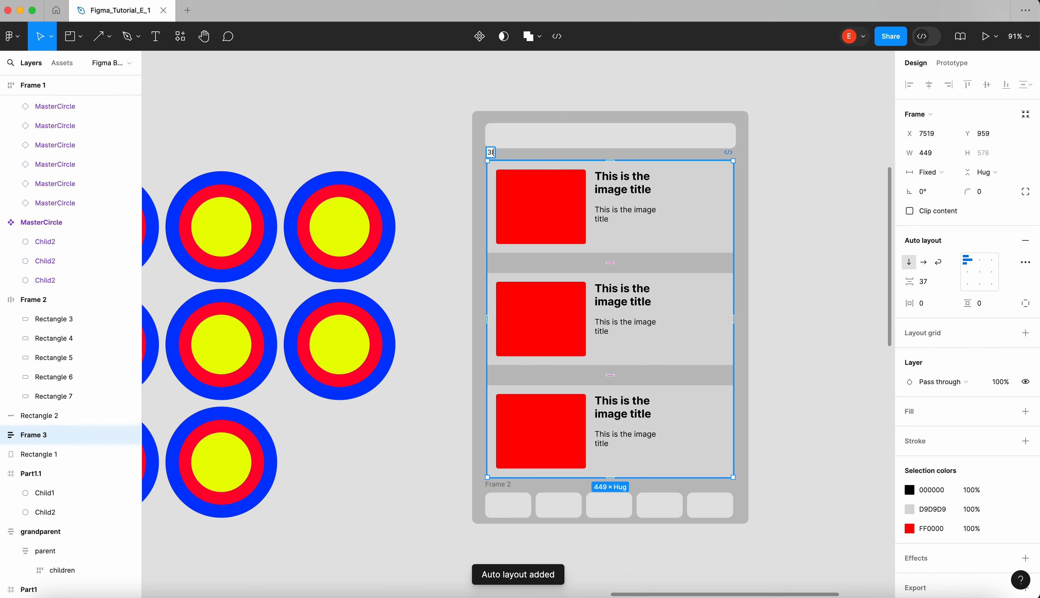
type("ImageColumnW")
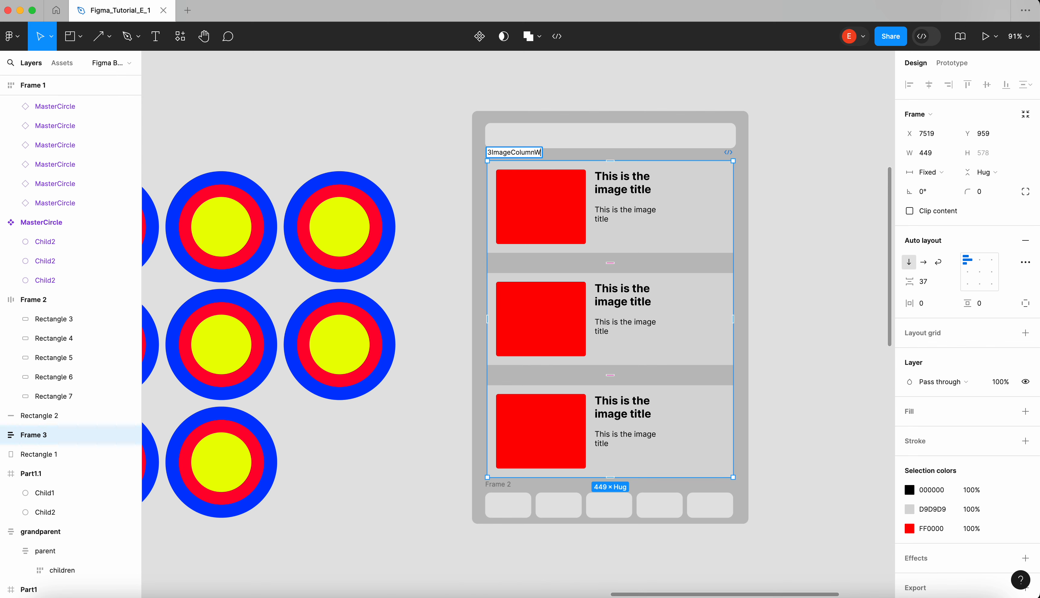
type("rapper")
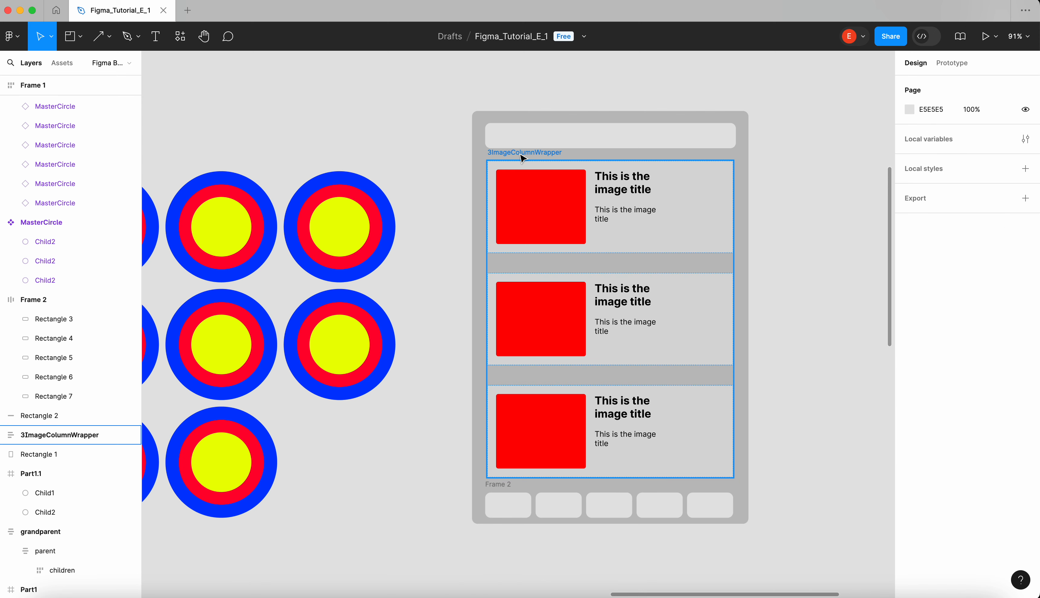
Set the vertical gap in 3ImageColumnWrapper to 16 and move the frame slightly down inside the card
left_click(524, 154)
left_click(927, 282)
type("1")
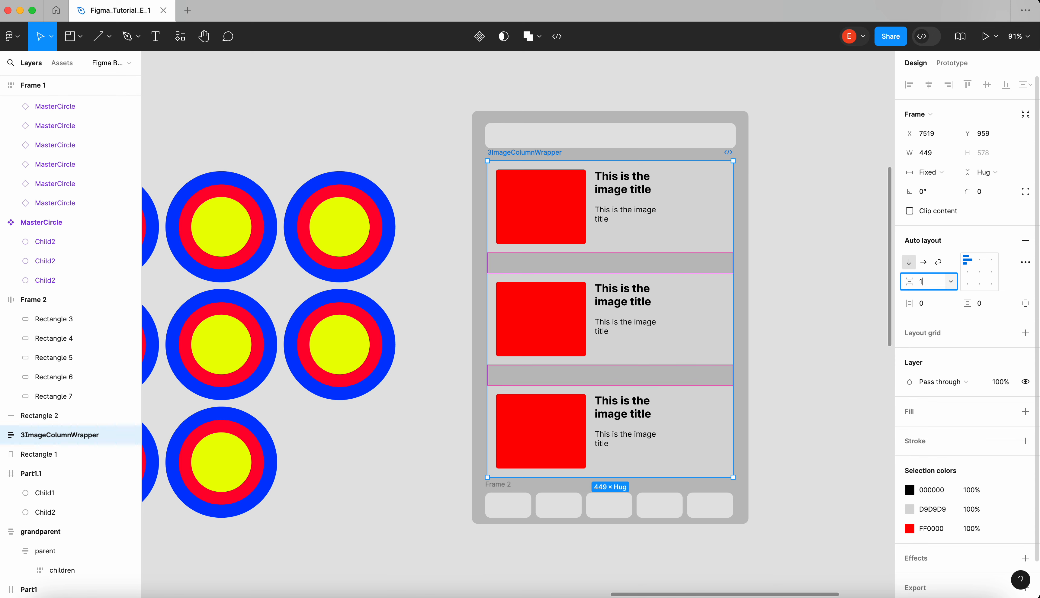
type("6")
key("Return")
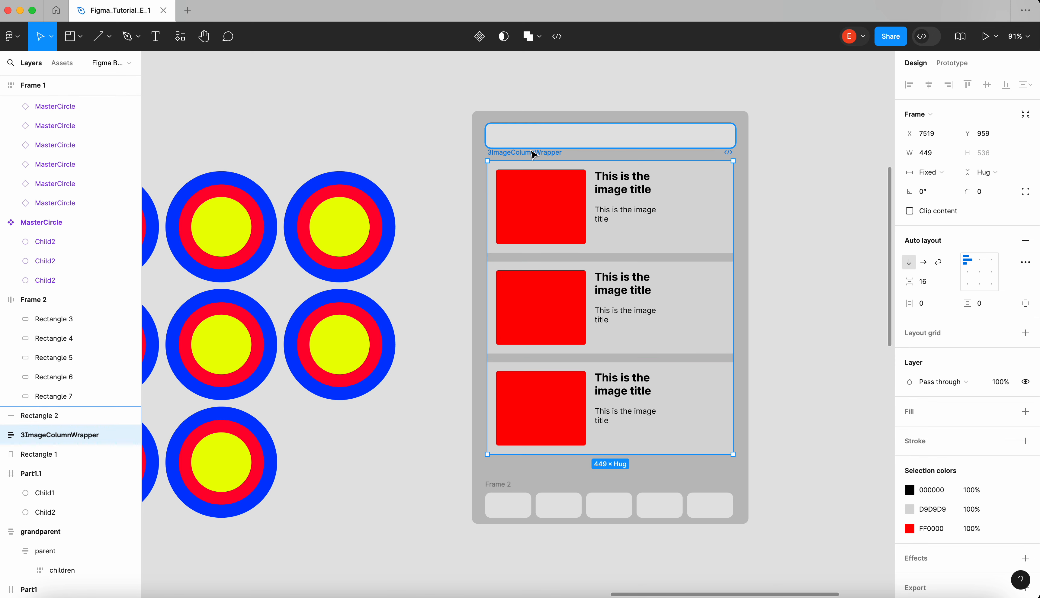
left_click_drag(534, 155, 535, 168)
left_click(743, 151)
left_click(733, 143)
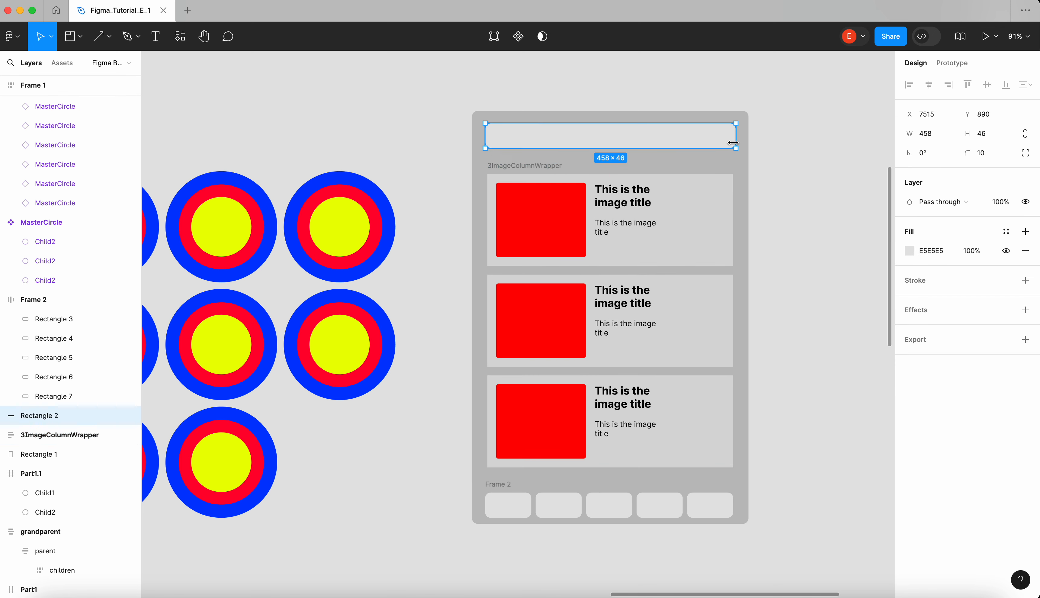
left_click(555, 167, "shift")
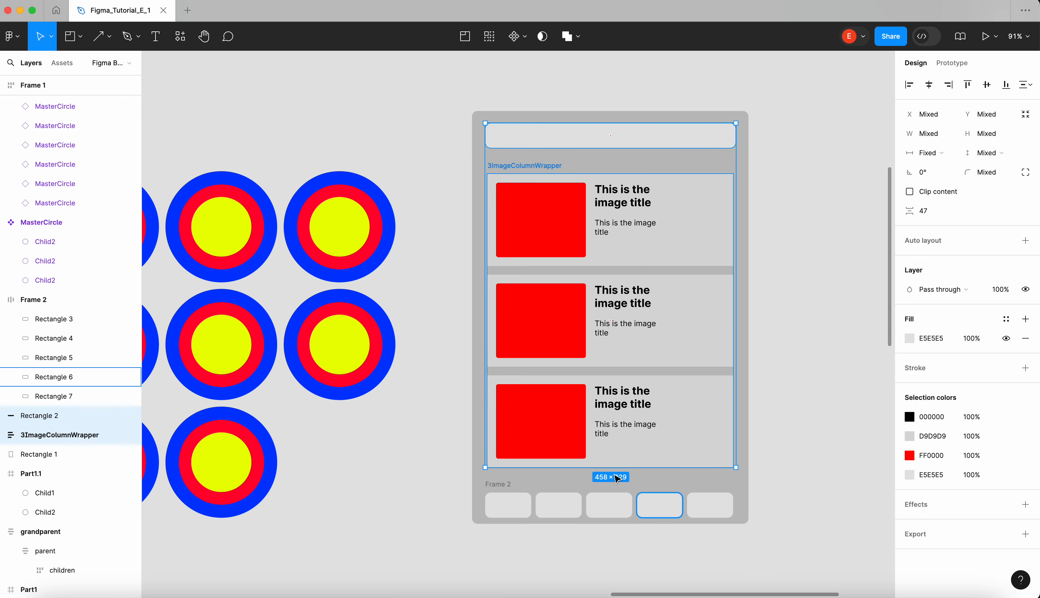
left_click(500, 491)
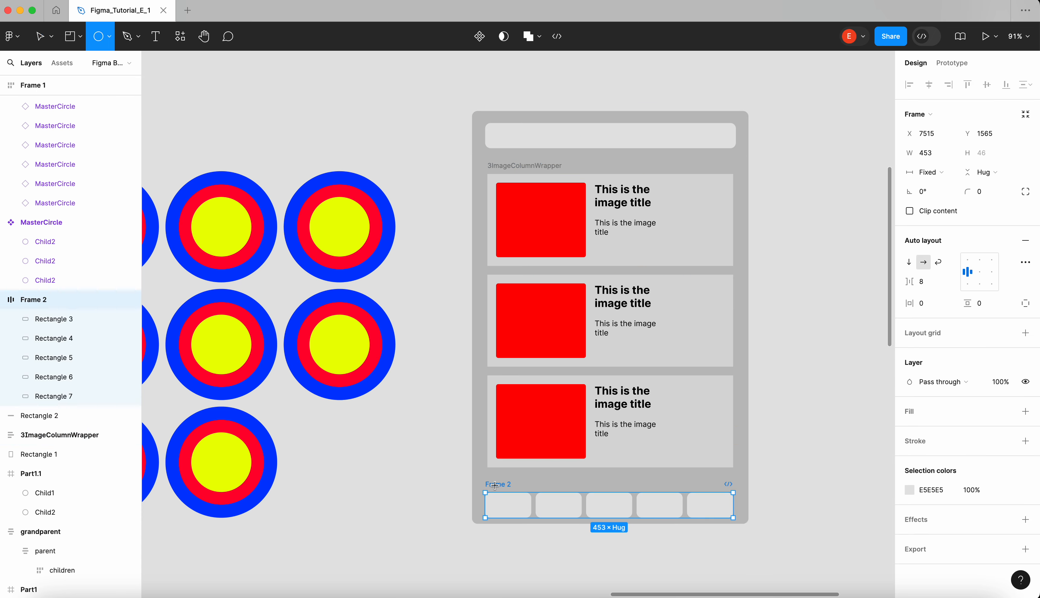
left_click(438, 495)
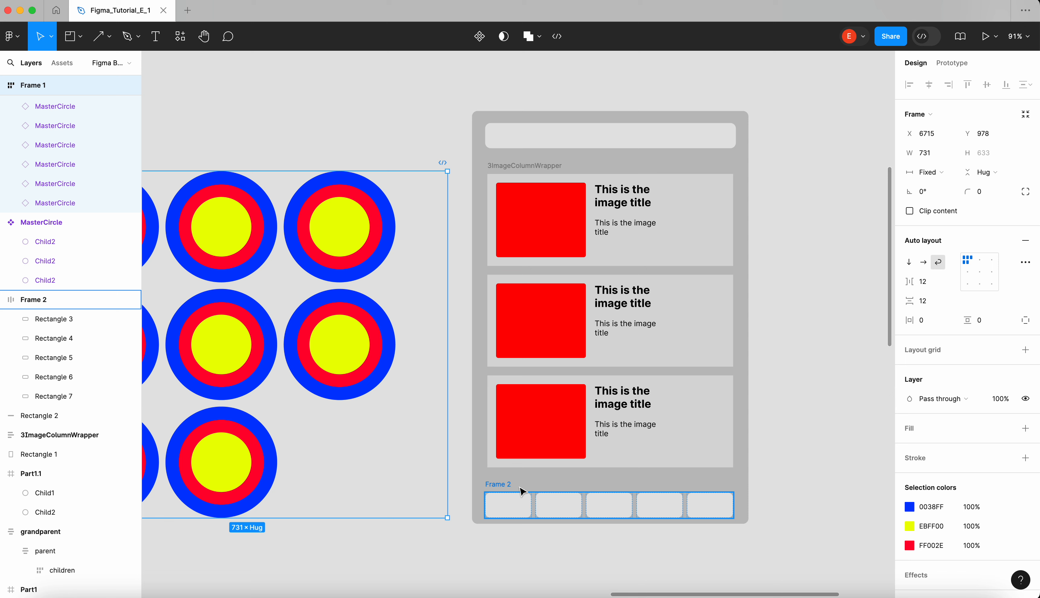
Rename the frame holding the five bottom tiles as BottomNav
double_click(504, 484)
type("BottomNa")
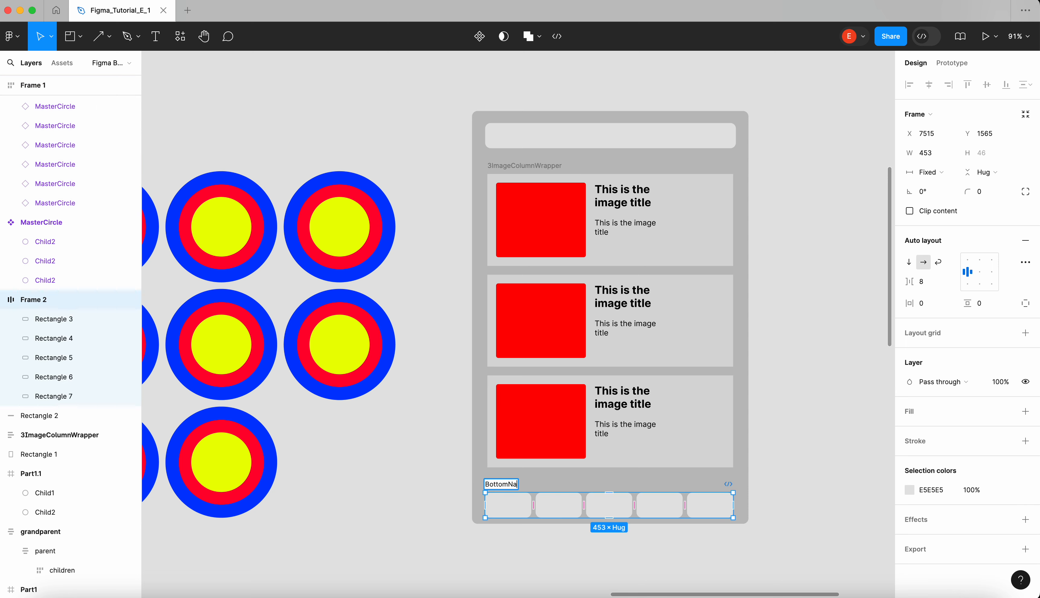
type("v")
key("Return")
left_click(444, 466)
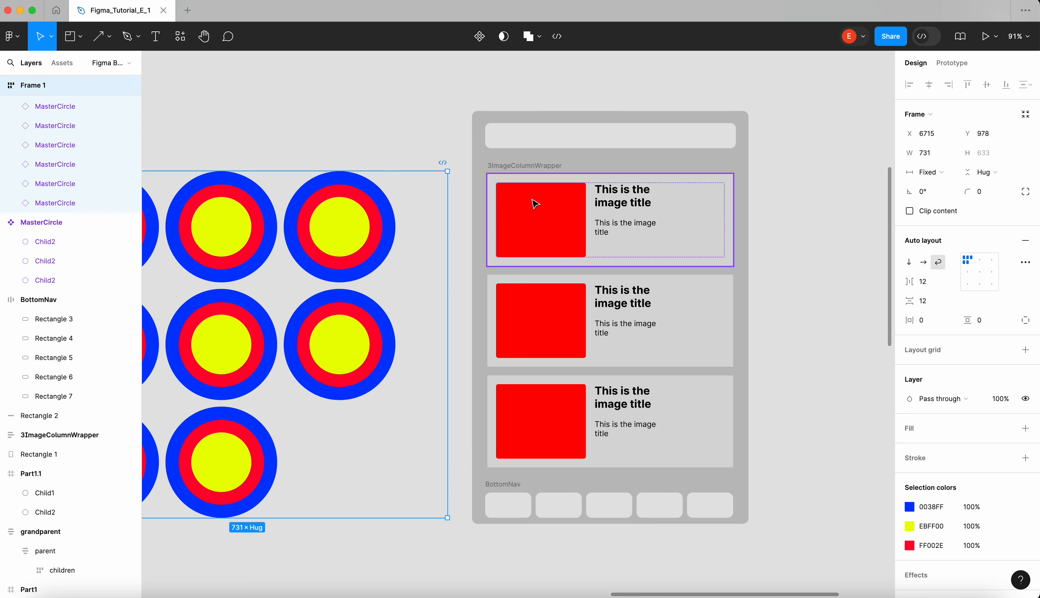
Wrap the header bar, 3ImageColumnWrapper and BottomNav in a vertical auto layout with a gap of 16
left_click(543, 147)
left_click(541, 368, "shift")
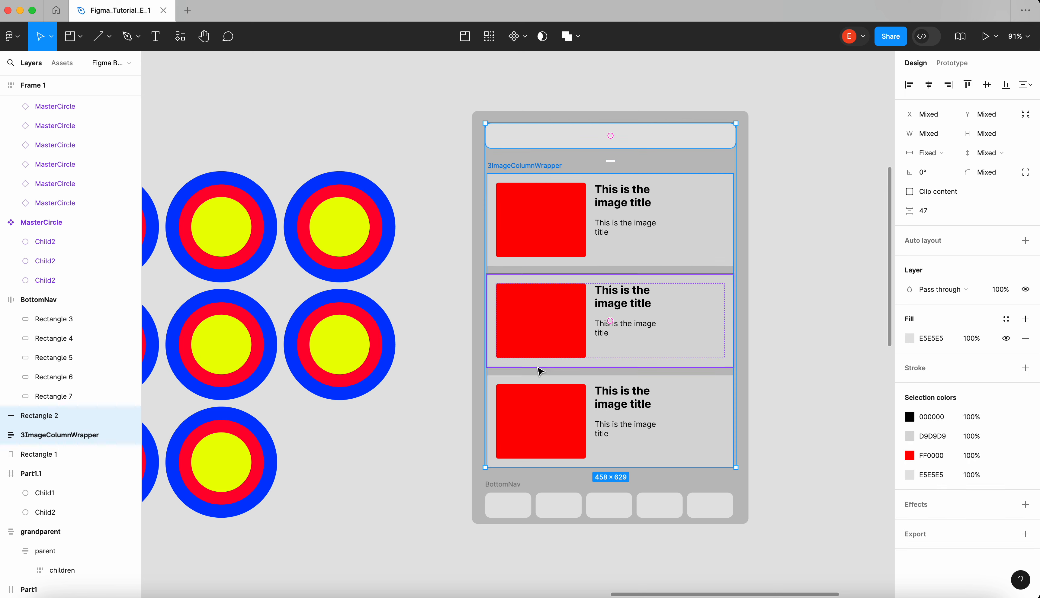
left_click(513, 490, "shift")
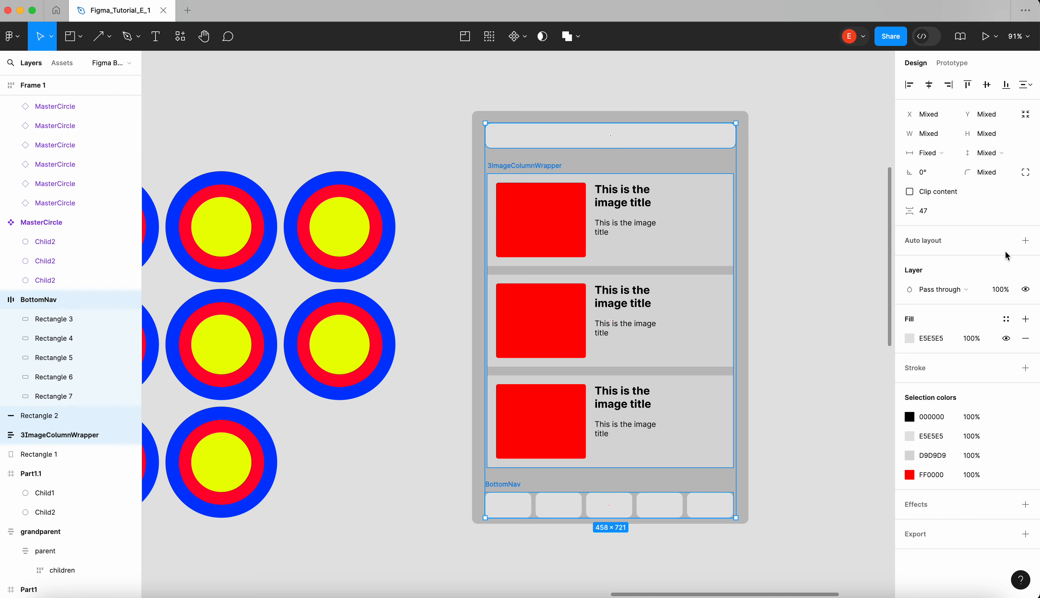
left_click(1026, 241)
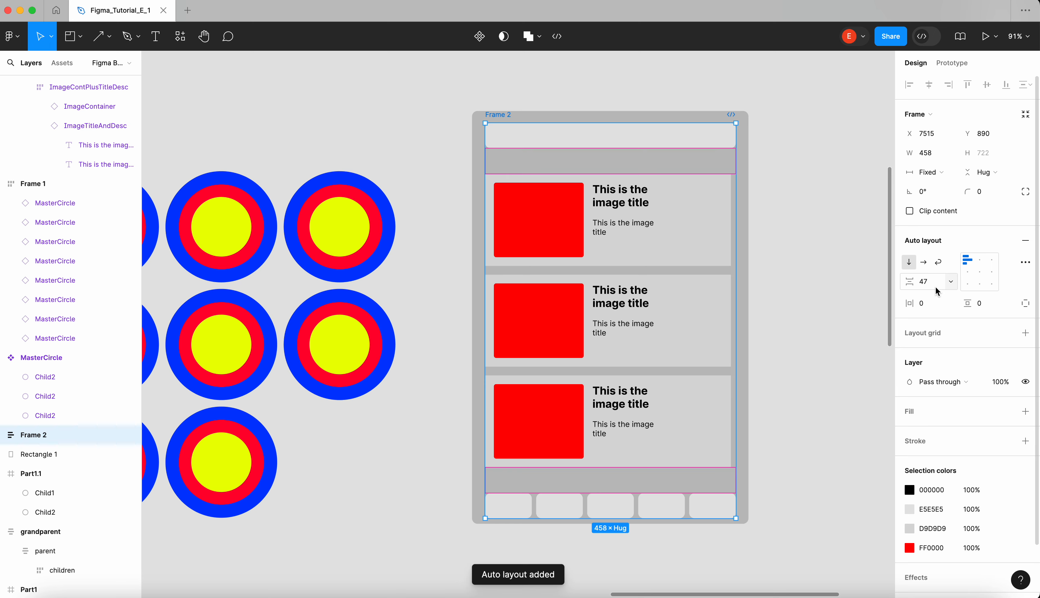
type("16")
key("Return")
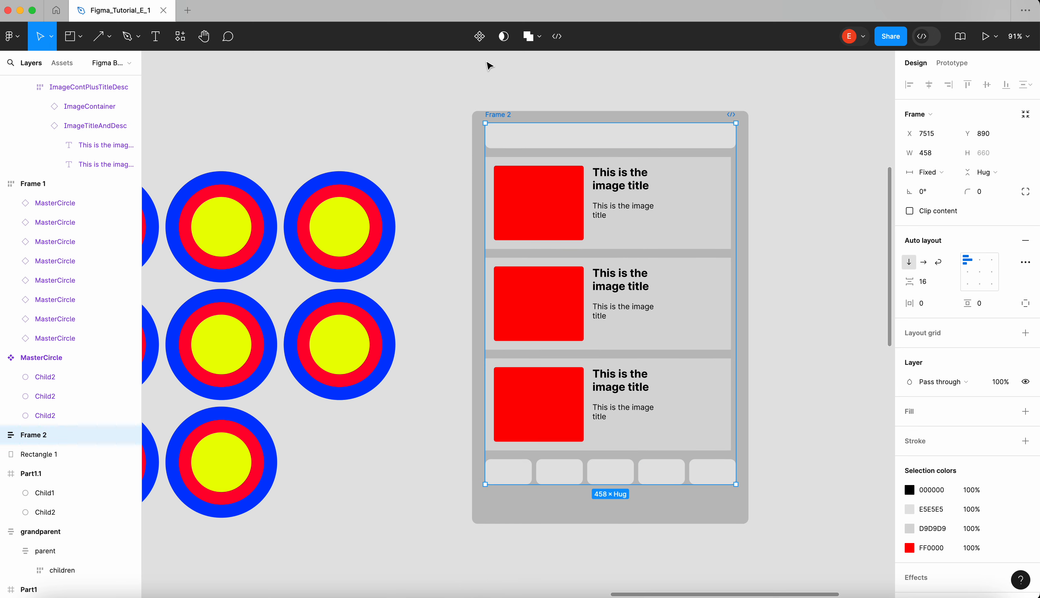
Move the new stack down to Y 915 inside the card and rename it FinalWrapper
key("Escape")
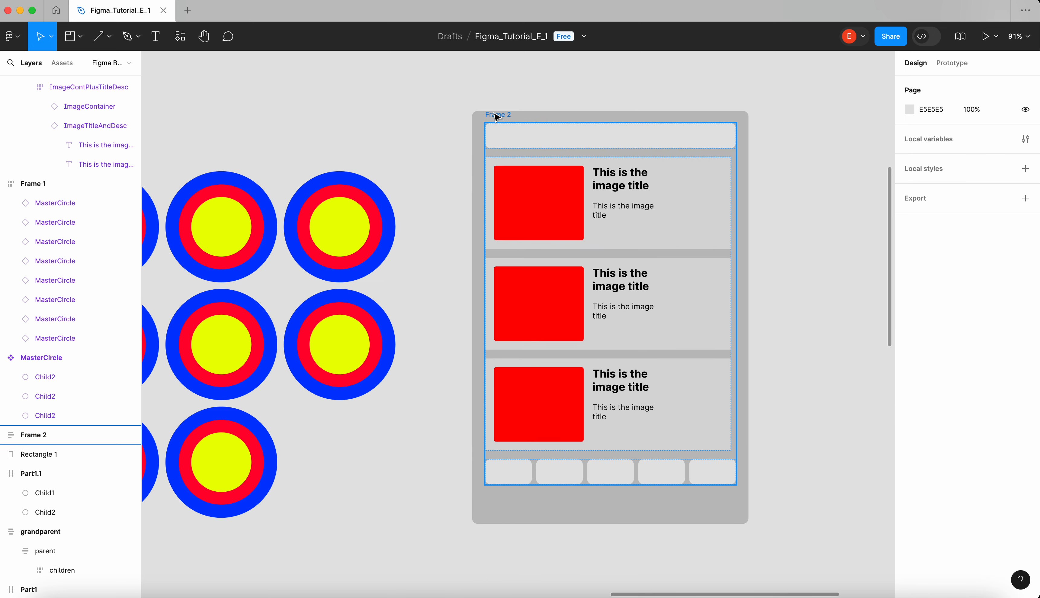
left_click_drag(495, 116, 498, 131)
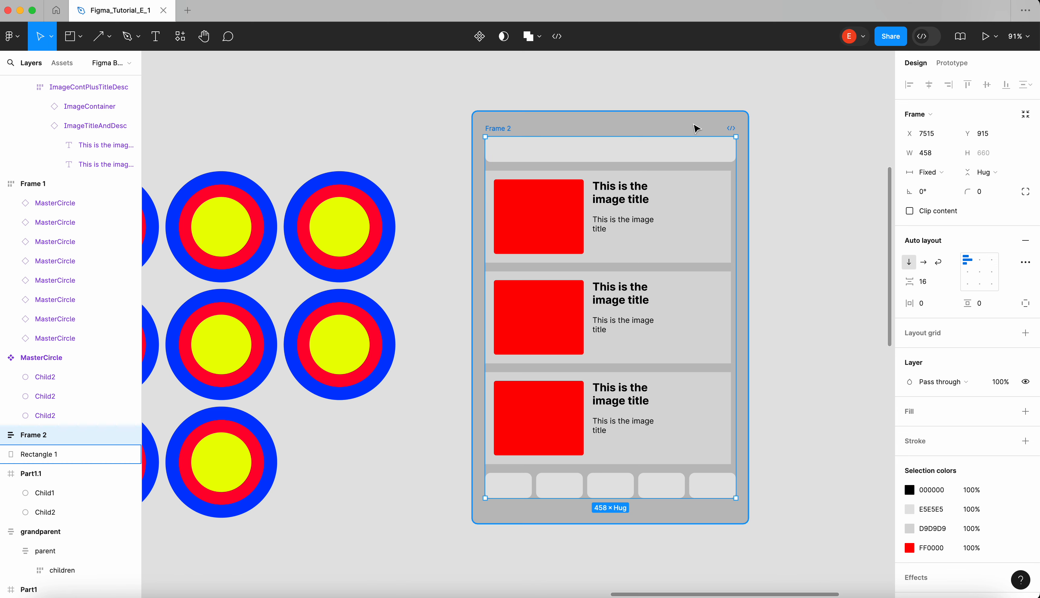
left_click(682, 126)
left_click(511, 132)
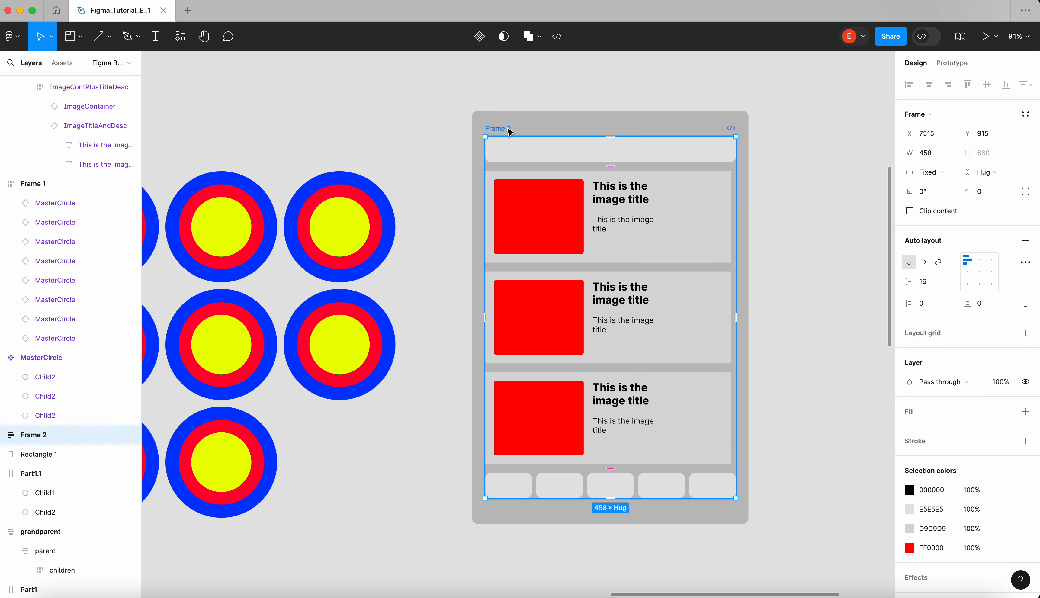
left_click(522, 126)
left_click(511, 132)
double_click(507, 128)
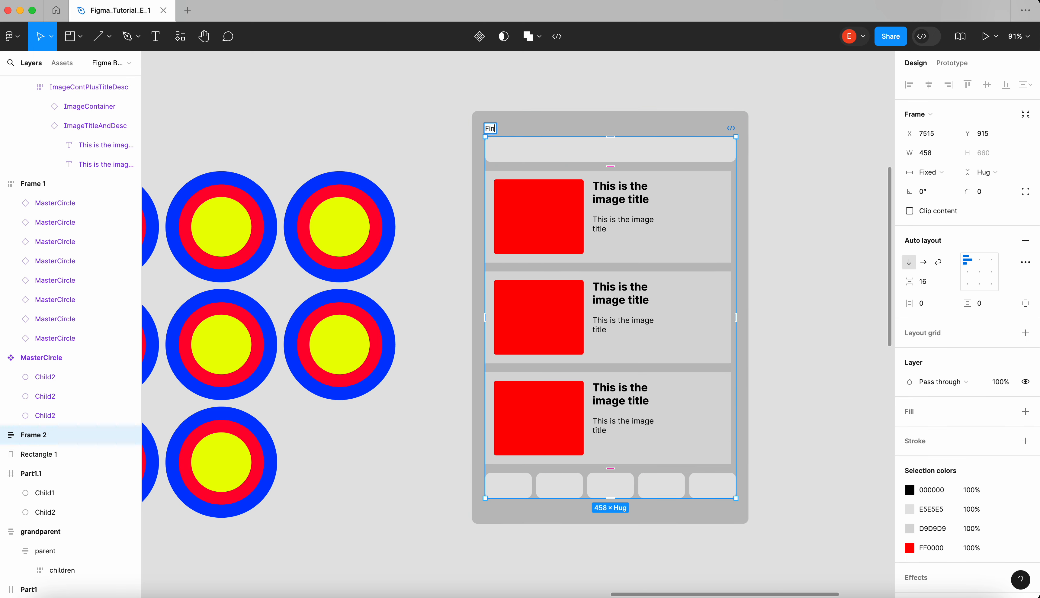
type("FinalWrapper")
key("Return")
left_click(548, 92)
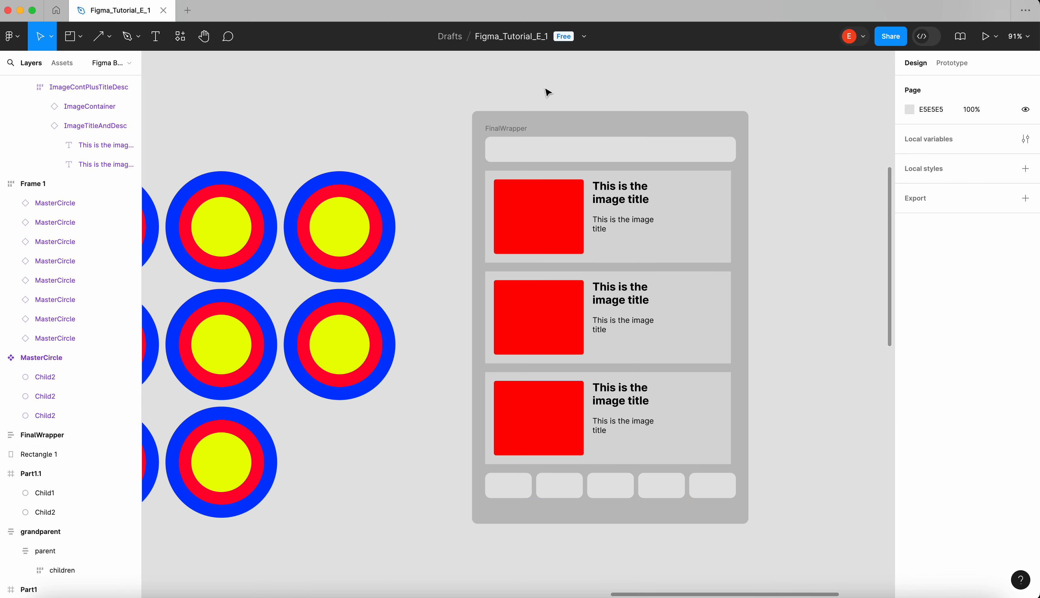
Add auto layout to the grey card and the contents of FinalWrapper together, and name the card's frame MobileWireframe
scroll(549, 92, "down", 3)
left_click_drag(745, 475, 498, 80)
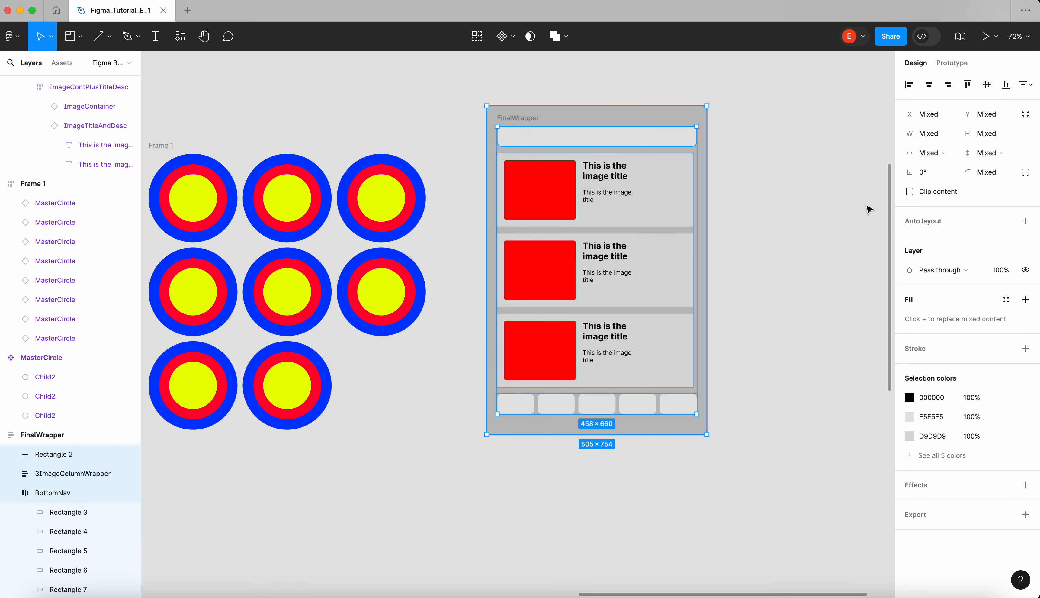
left_click(1026, 223)
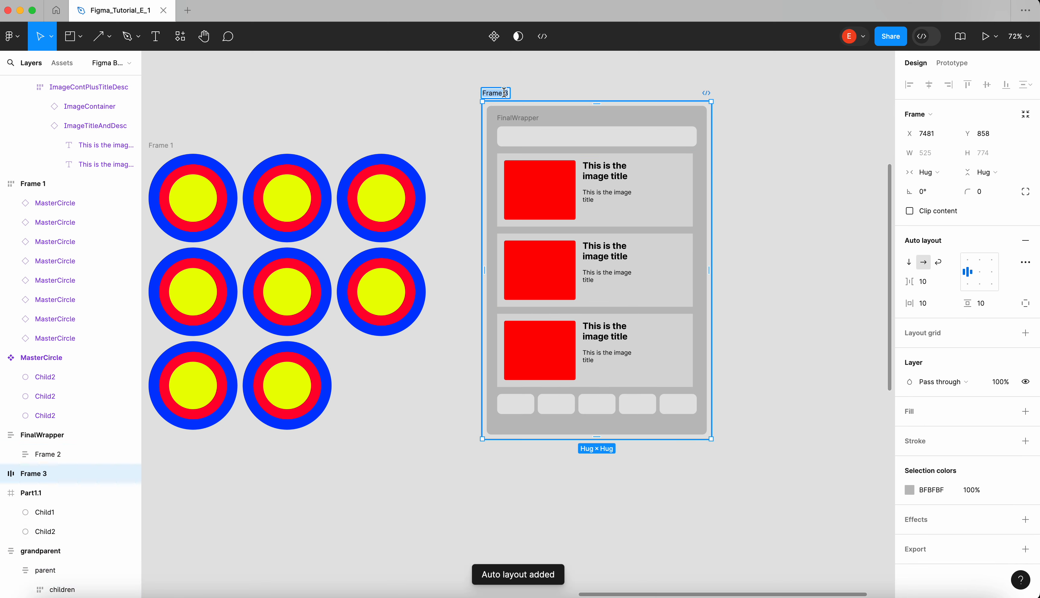
type("Mobilwe")
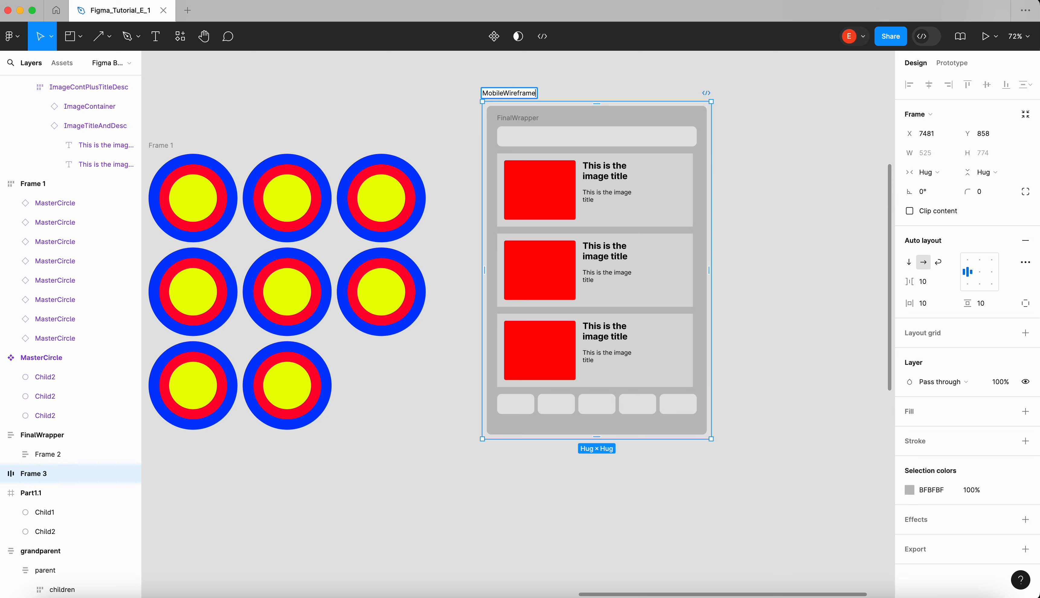
left_click(573, 81)
Set the horizontal resizing of the nested 3ImageColumnWrapper to Fill
left_click(598, 184)
scroll(599, 184, "up", 1)
double_click(660, 176)
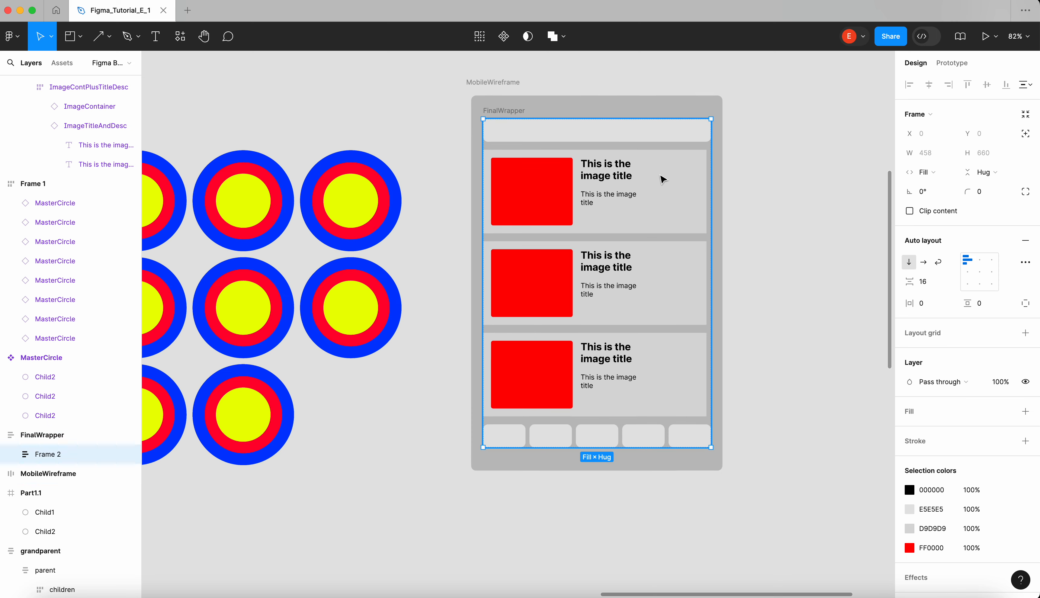
double_click(660, 176)
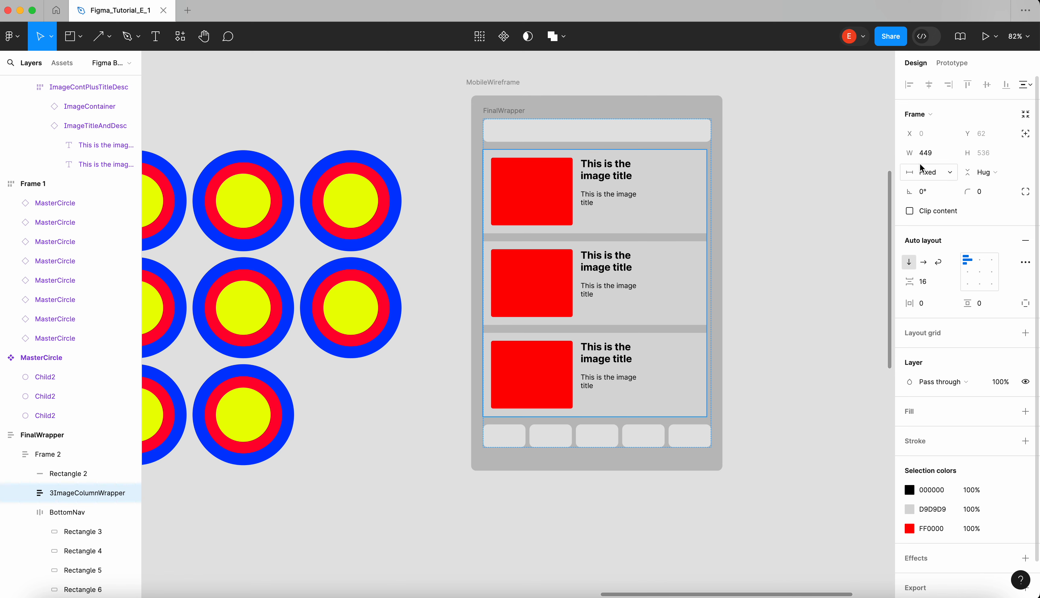
left_click(939, 179)
left_click(940, 181)
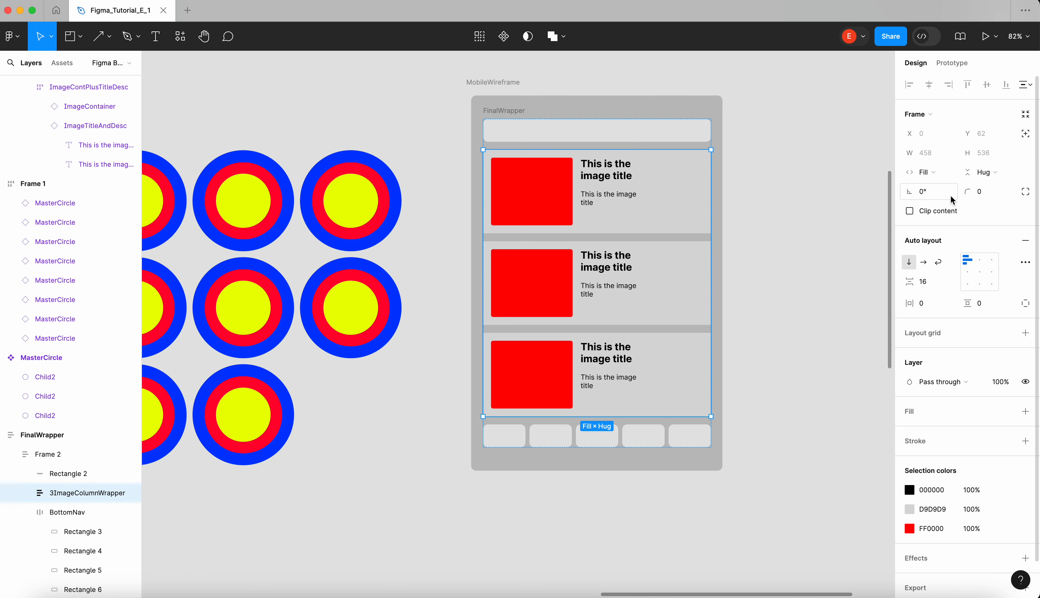
left_click(785, 204)
Set both the horizontal and vertical padding of the MobileWireframe frame to 0
left_click(506, 80)
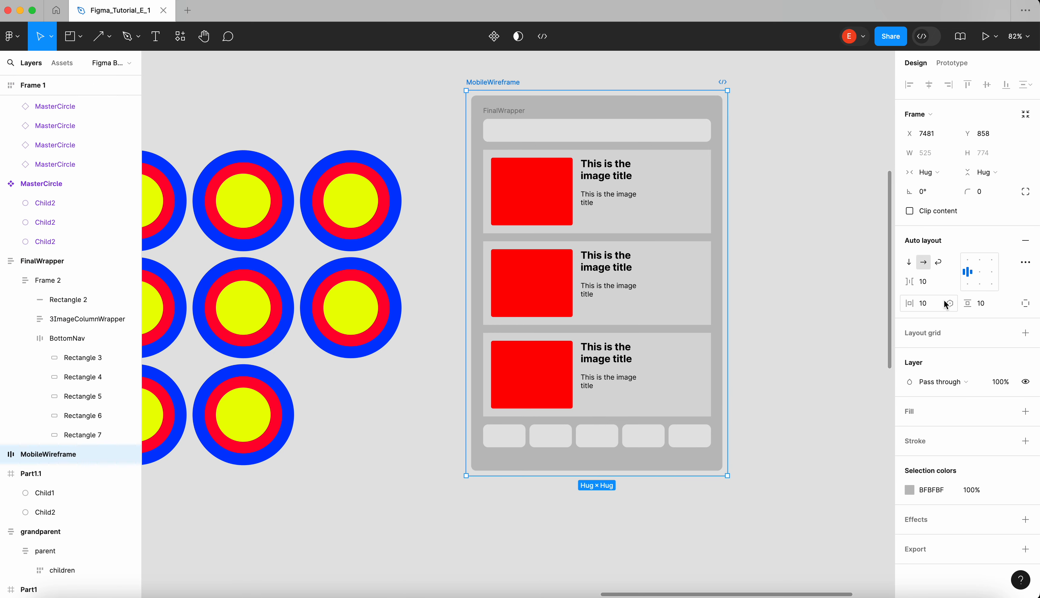
left_click(931, 304)
type("0")
key("Return")
left_click(997, 308)
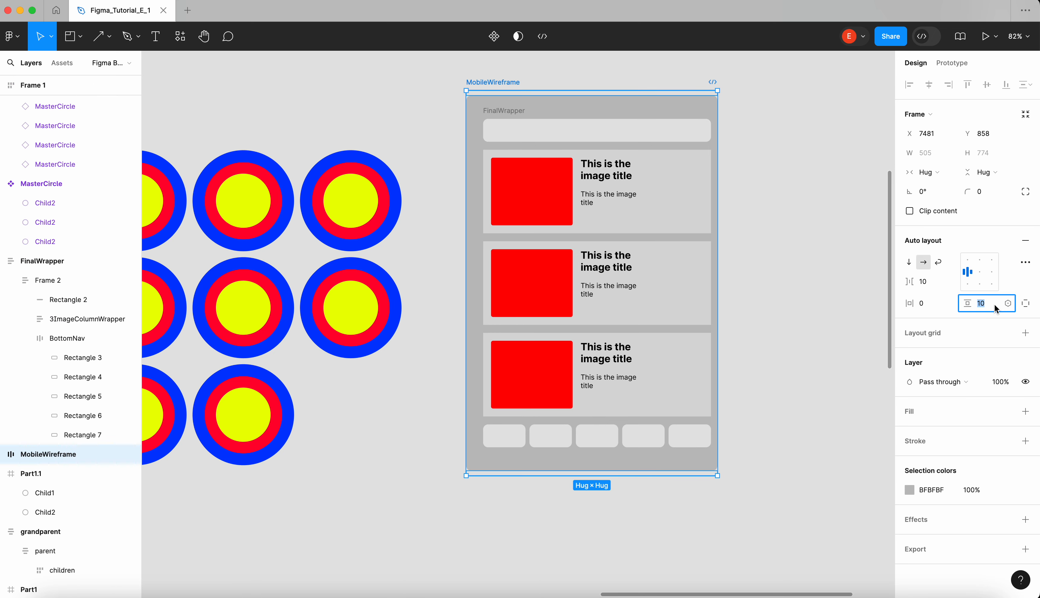
type("0")
key("Return")
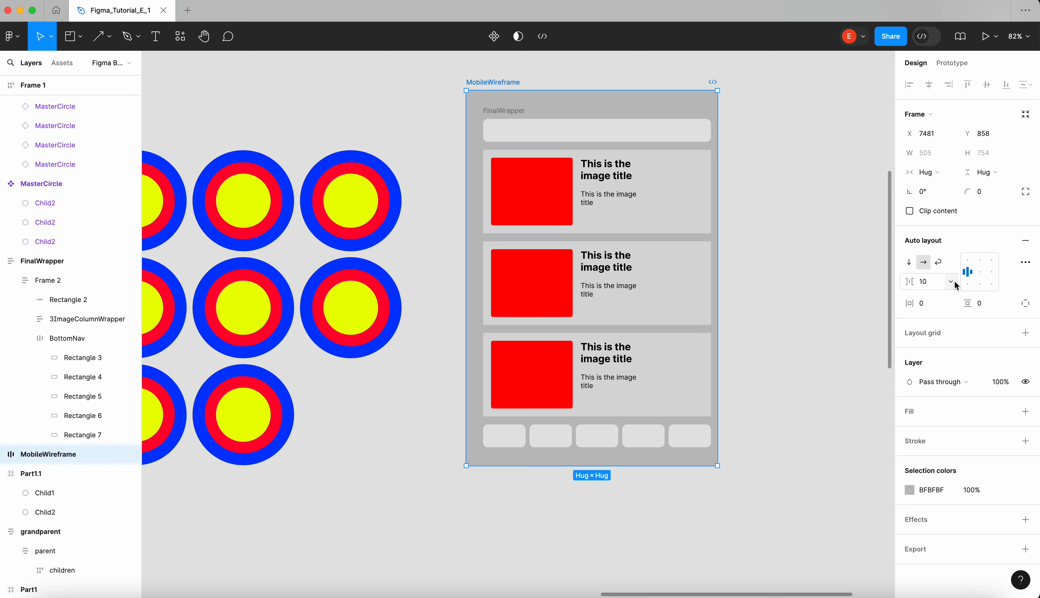
key("Return")
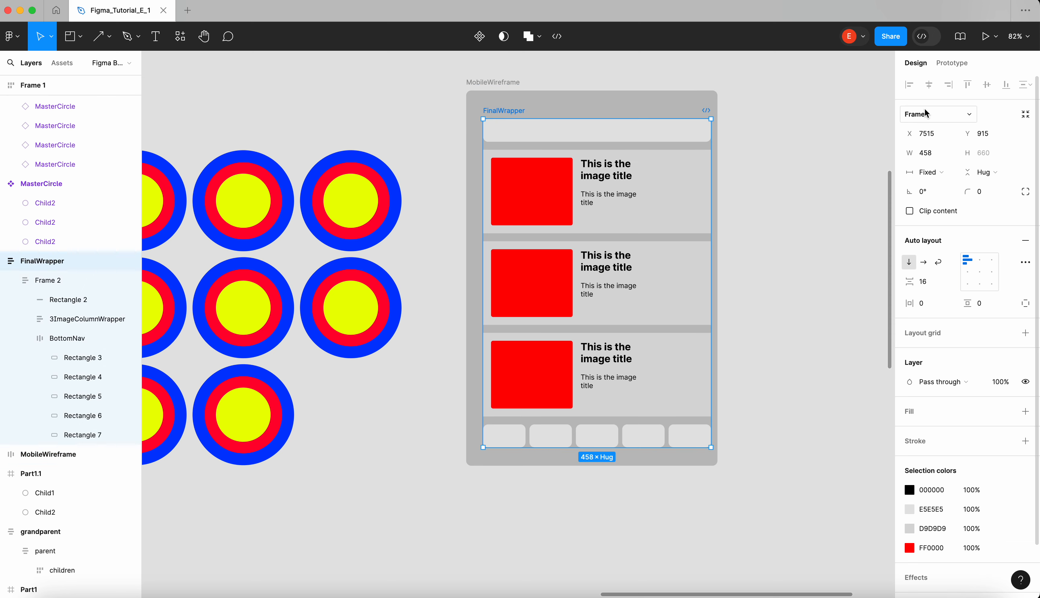
left_click(512, 83)
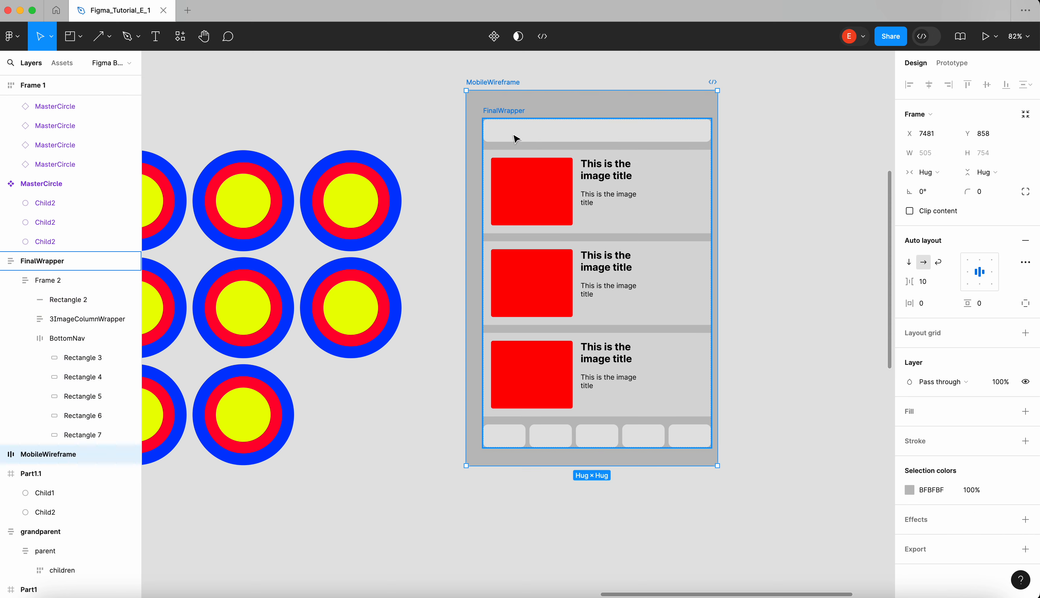
left_click(518, 160)
left_click(927, 175)
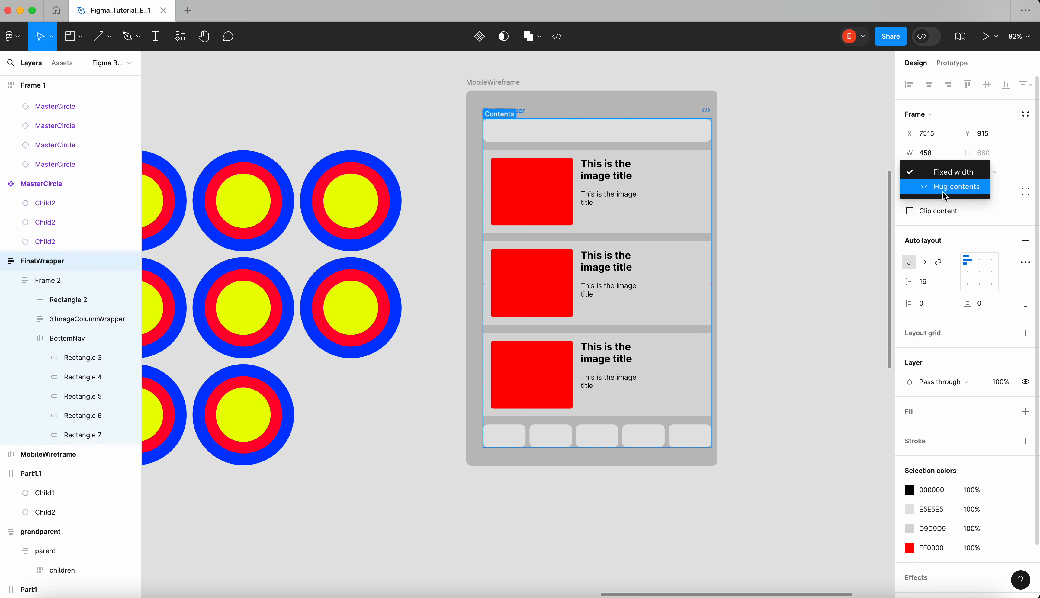
left_click(931, 171)
left_click(546, 104)
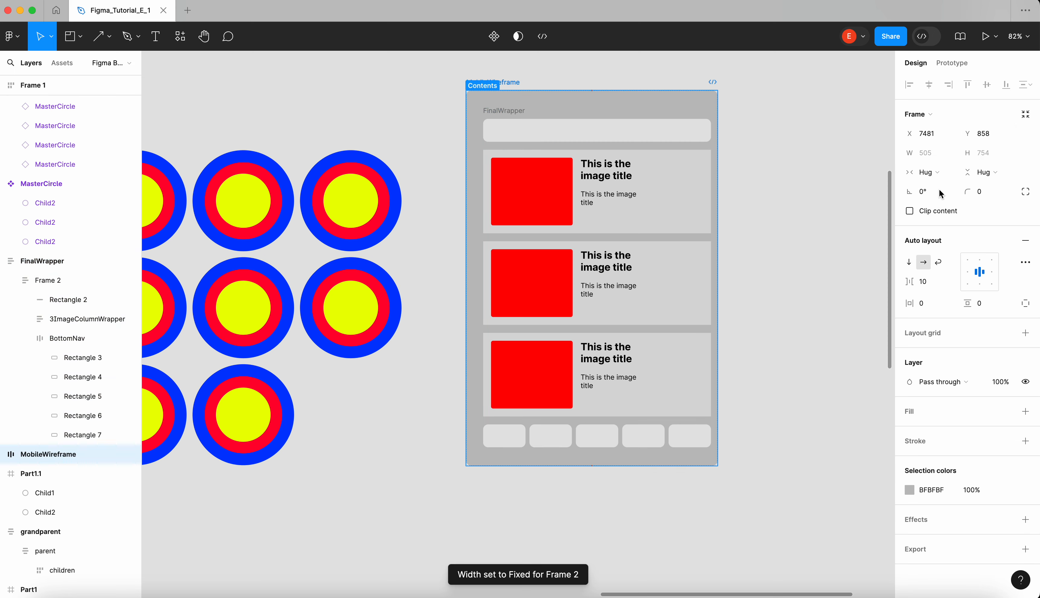
left_click(485, 155)
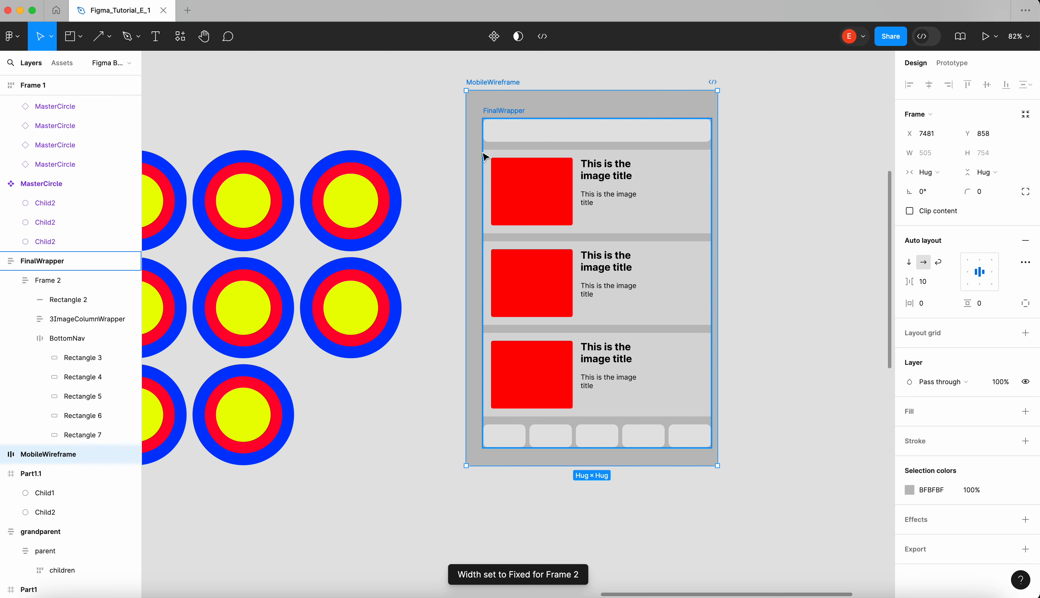
left_click(536, 172)
left_click(529, 104)
left_click_drag(510, 82, 605, 123)
key("super+z")
Combine MobileWireframe and FinalWrapper in one auto layout frame with horizontal and vertical padding of 16, and name it Final
scroll(604, 123, "down", 3)
left_click(762, 388)
left_click_drag(738, 410, 493, 58)
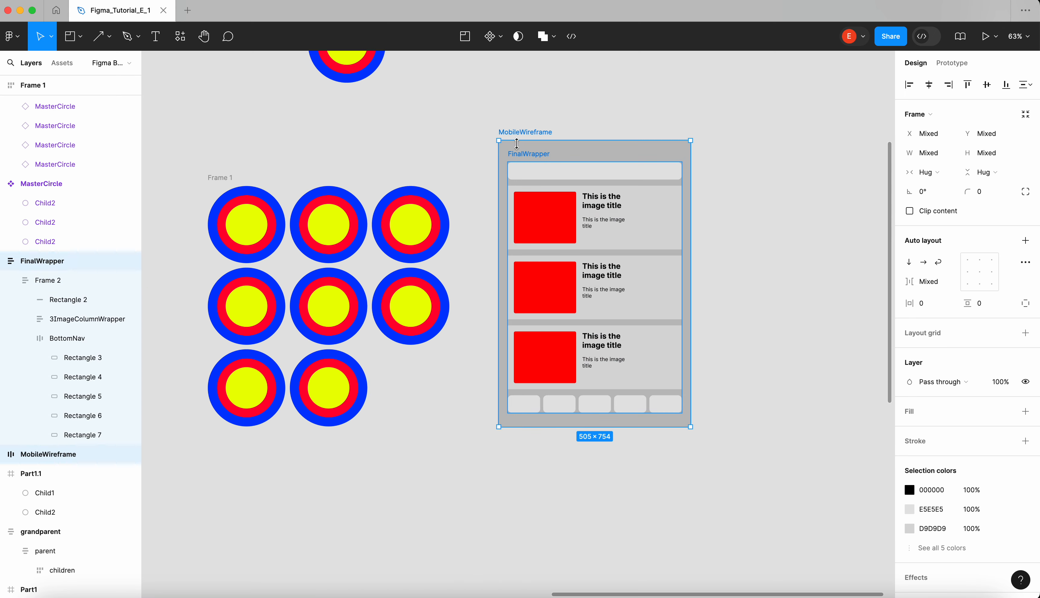
left_click(1026, 242)
left_click(924, 303)
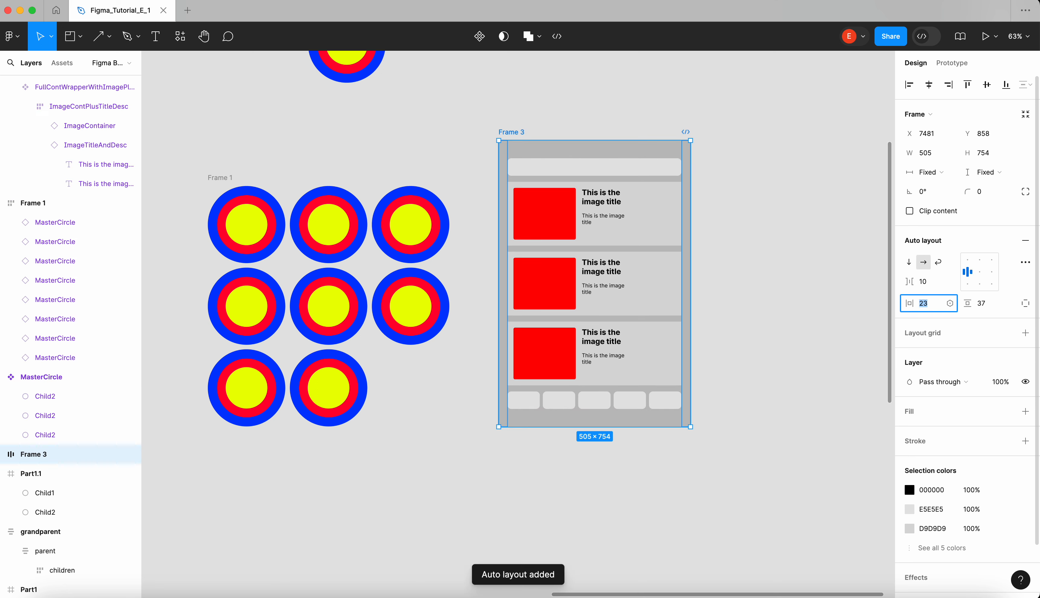
type("16")
key("Tab")
type("16")
key("Return")
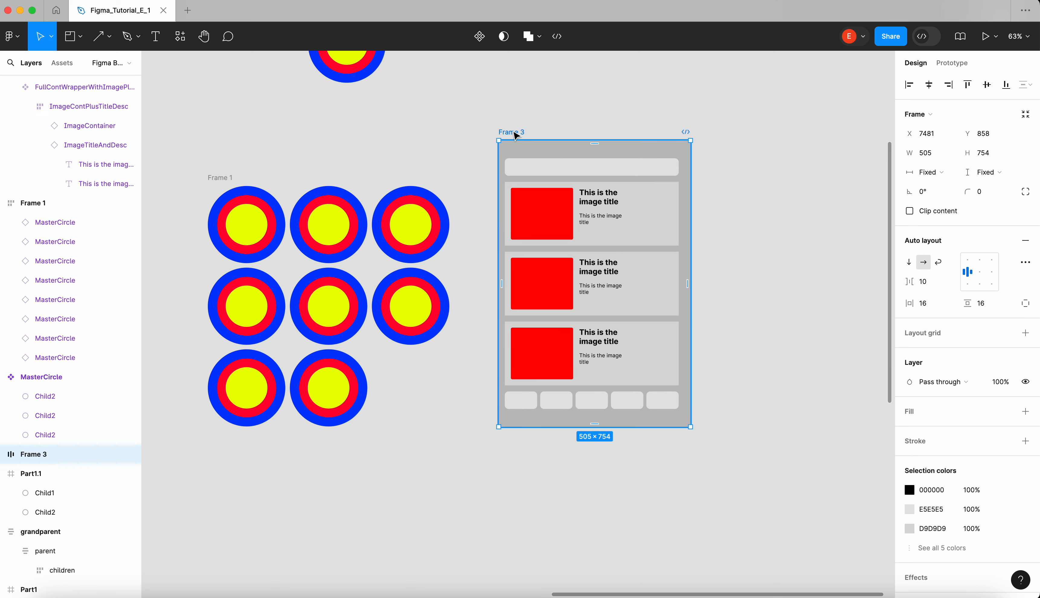
type("Final")
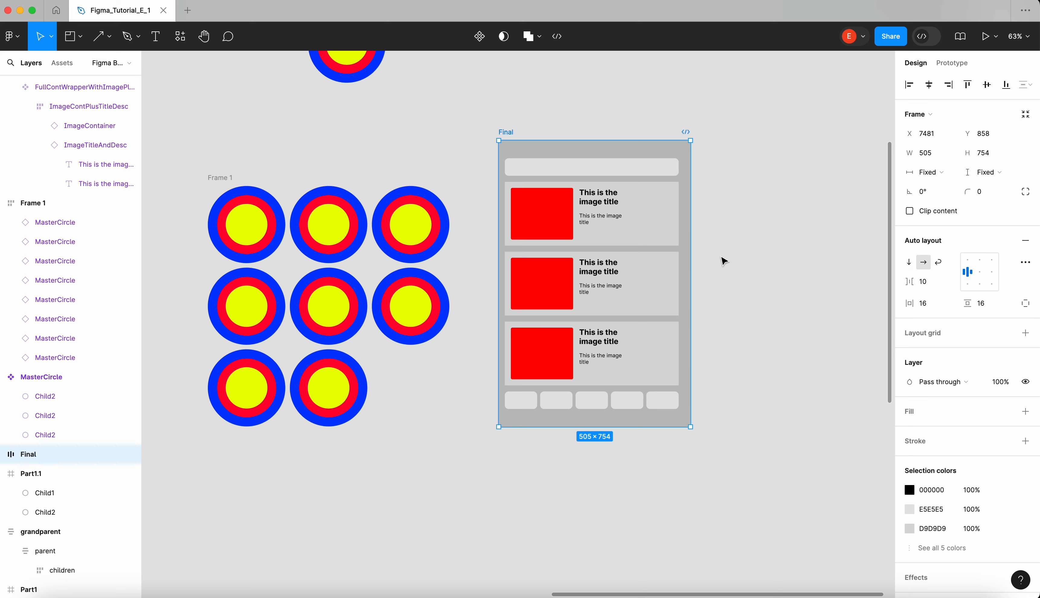
Set the horizontal resizing of FinalWrapper and of the Frame 2 nested inside it to Fill
left_click(662, 263)
left_click(929, 172)
left_click(945, 186)
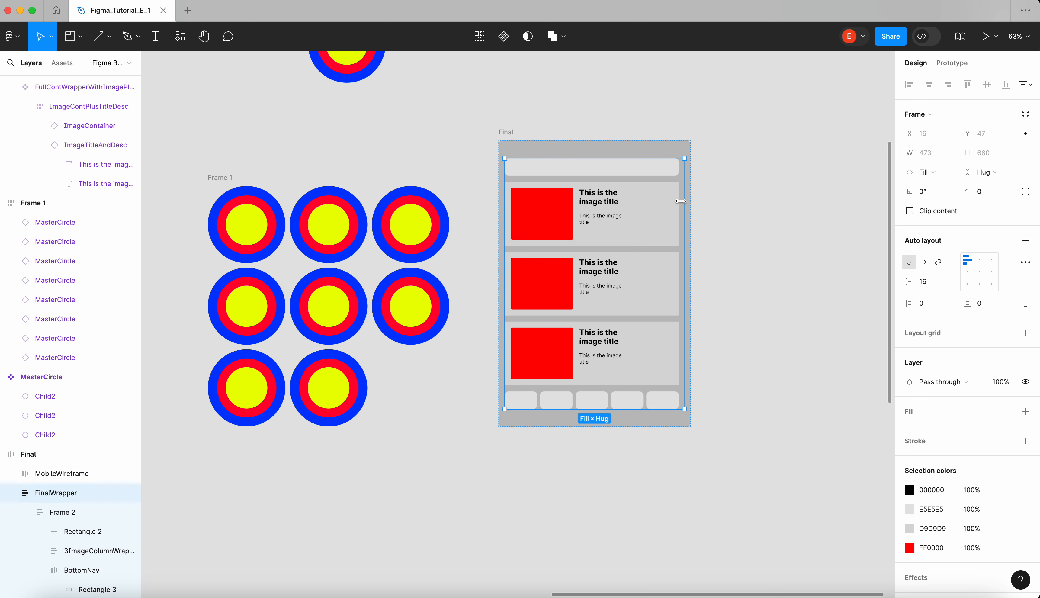
left_click(673, 213)
left_click(929, 172)
left_click(909, 200)
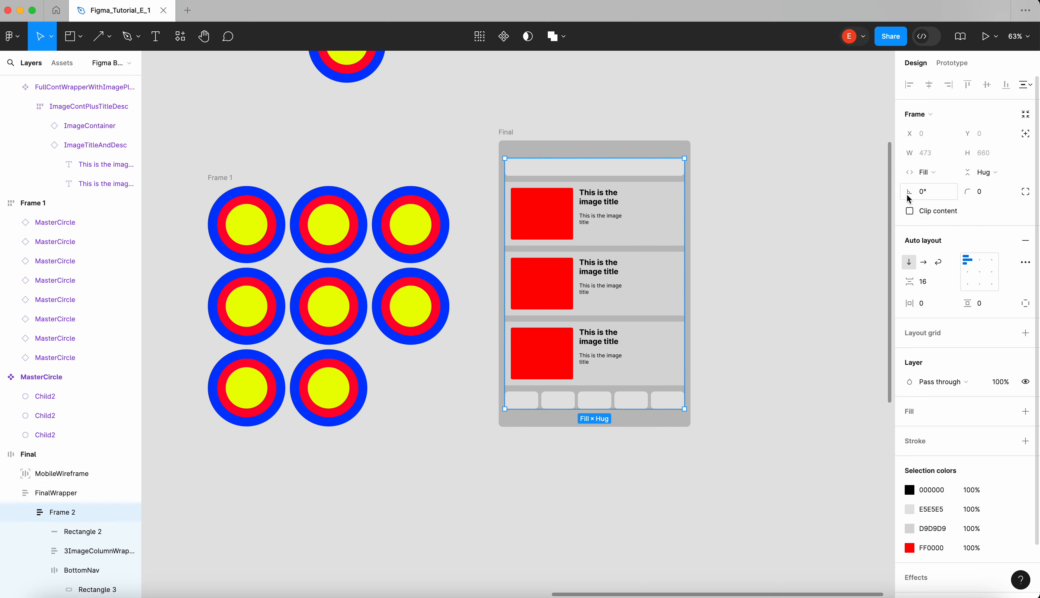
left_click(772, 175)
Duplicate the Final frame to its right repeatedly until eight evenly spaced wireframes form one row
left_click(506, 141)
scroll(506, 141, "down", 3)
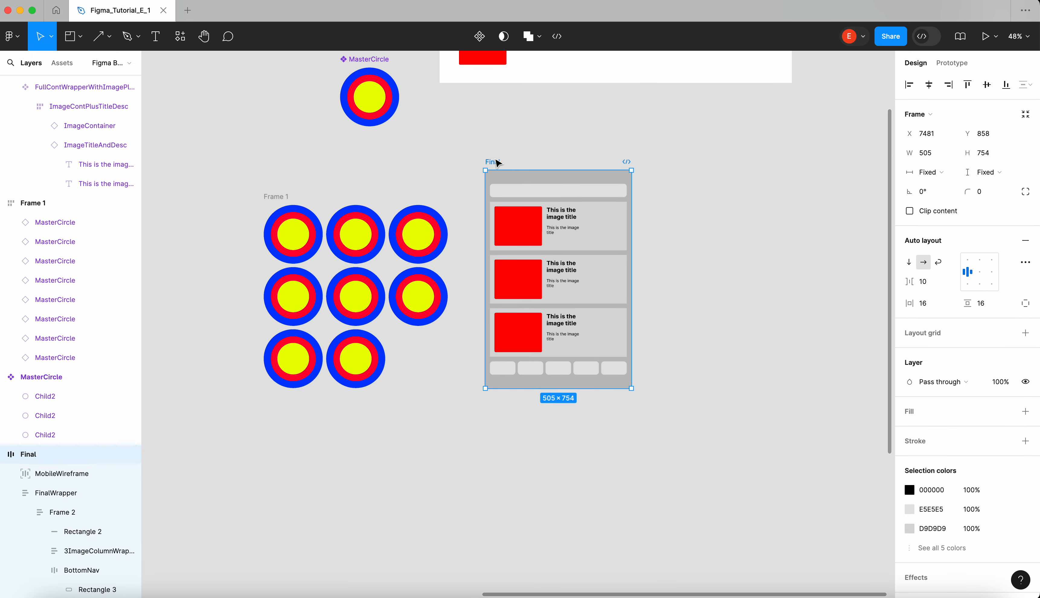
left_click_drag(462, 223, 625, 224, "alt")
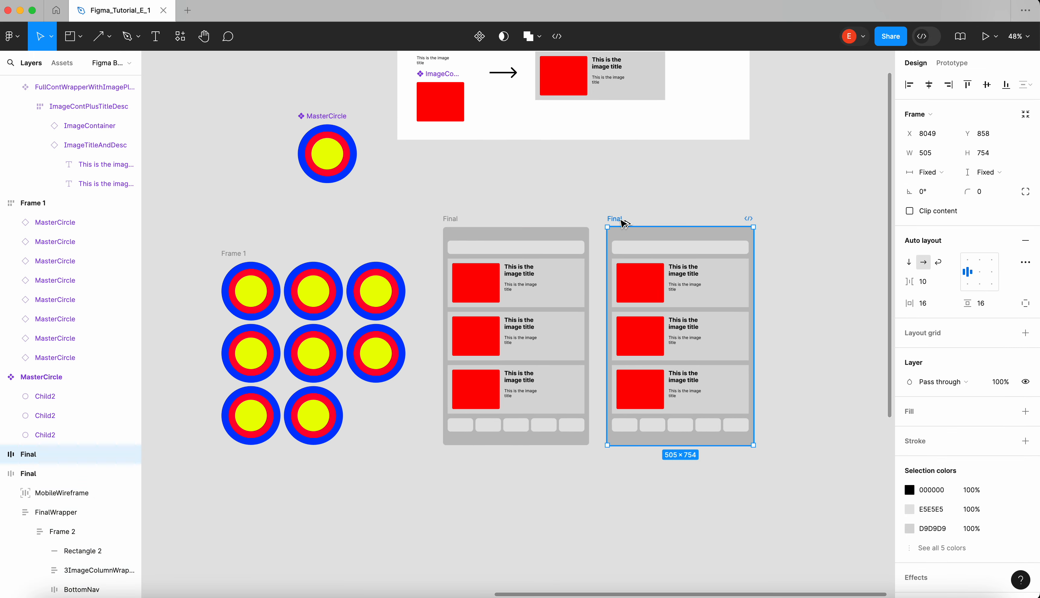
key("ctrl+d")
key("ctrl+d")
key("ctrl+d")
key("ctrl+d")
key("ctrl+d")
key("ctrl+d")
scroll(618, 223, "down", 5)
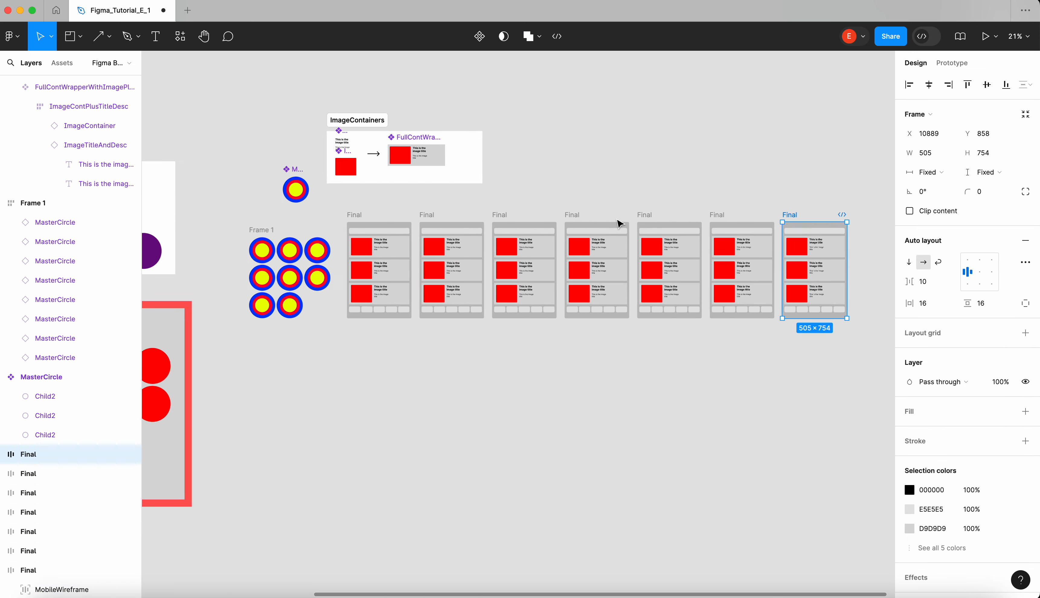
Place one Final frame and a copy of another below the row, and combine all nine in a wrapping auto layout
left_click_drag(648, 216, 413, 371)
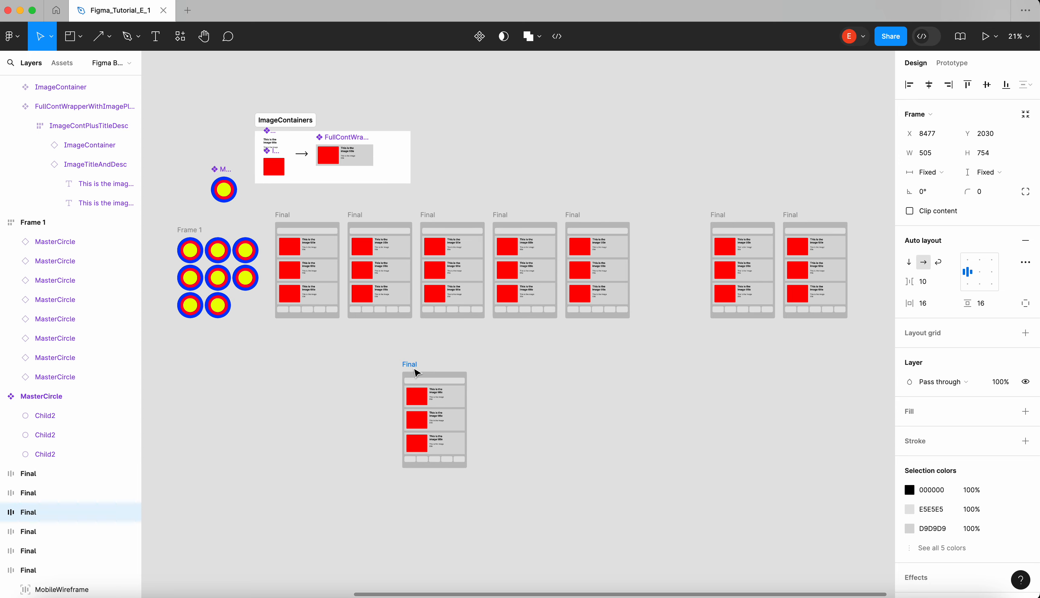
left_click_drag(452, 224, 550, 368, "alt")
scroll(550, 368, "down", 2)
left_click_drag(823, 434, 349, 241)
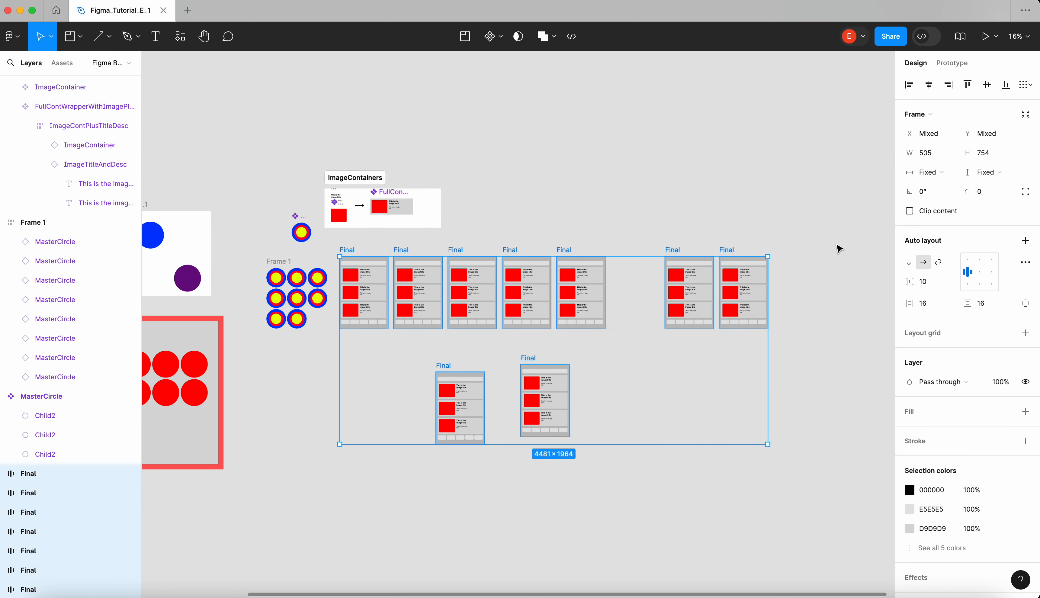
left_click(1025, 241)
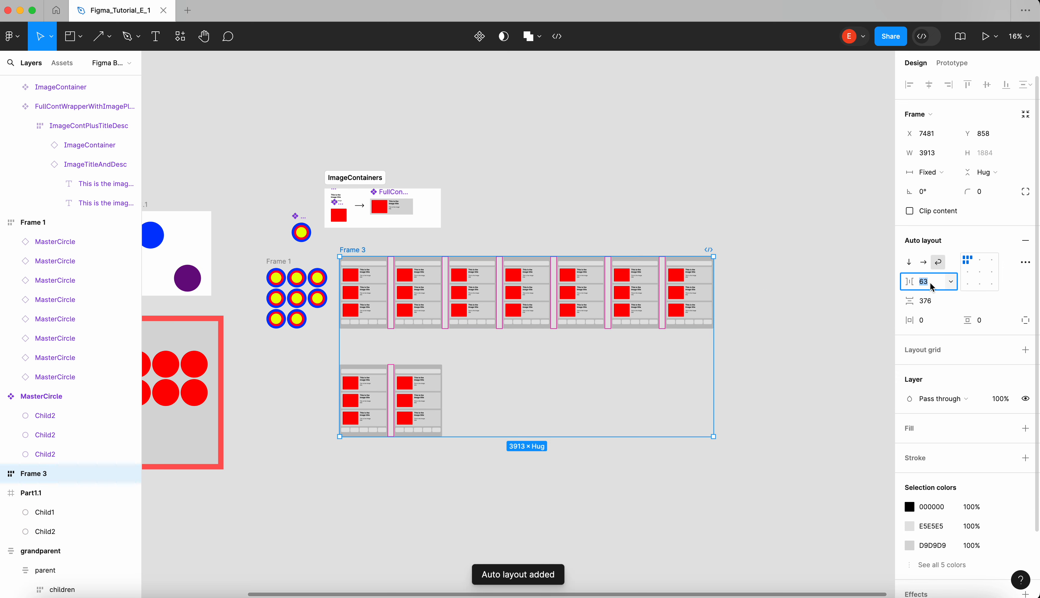
Set the horizontal and vertical gaps between the wrapped wireframes to 20
type("20")
key("Return")
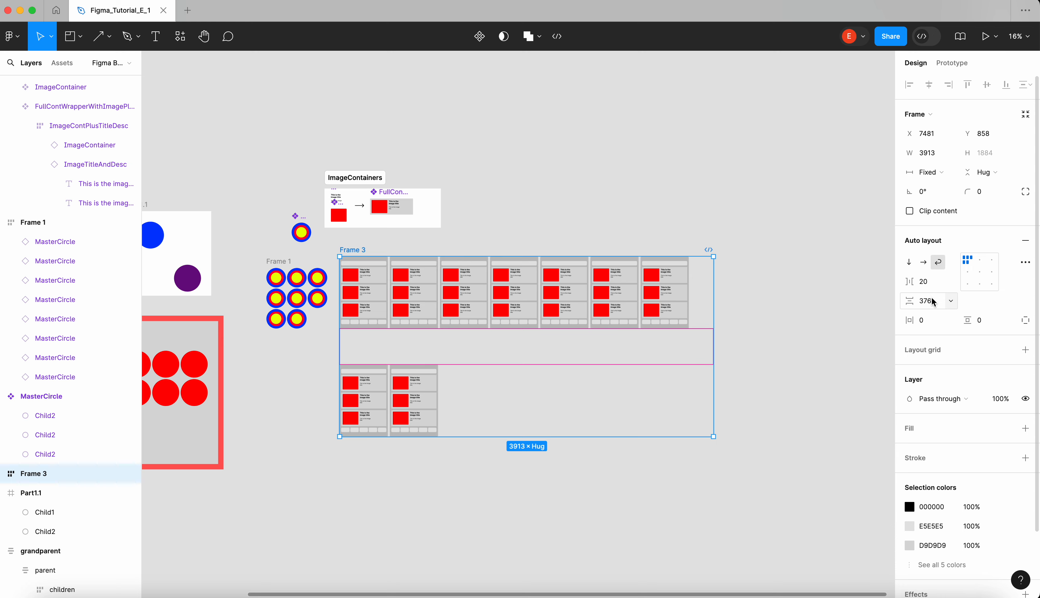
type("20")
key("Return")
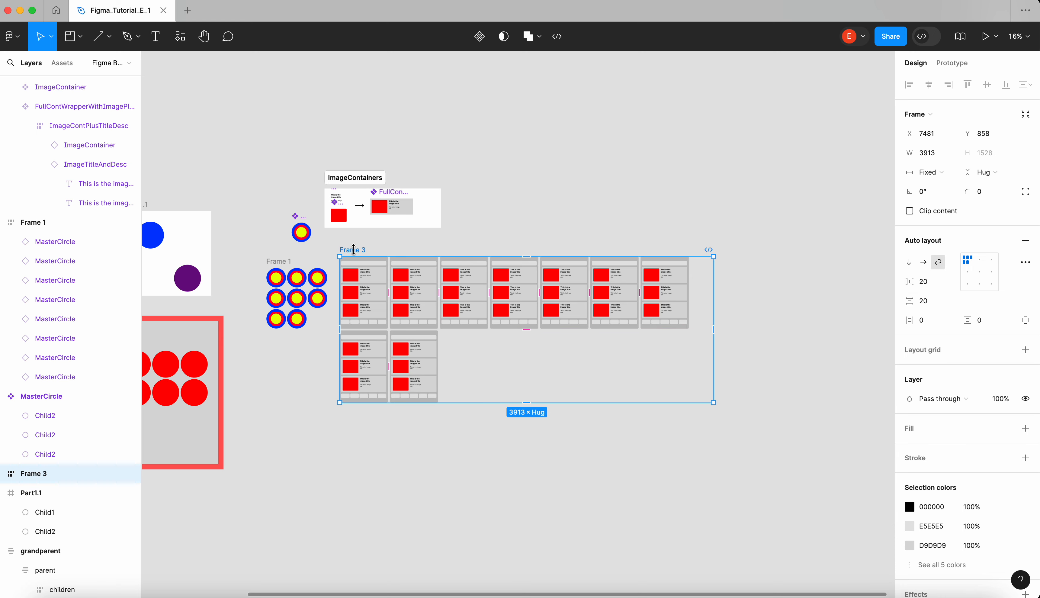
Move the wireframe grid to X 9255, Y 83 and narrow it to a width of 2163 so its items rewrap
left_click_drag(491, 257, 490, 176)
key("super+z")
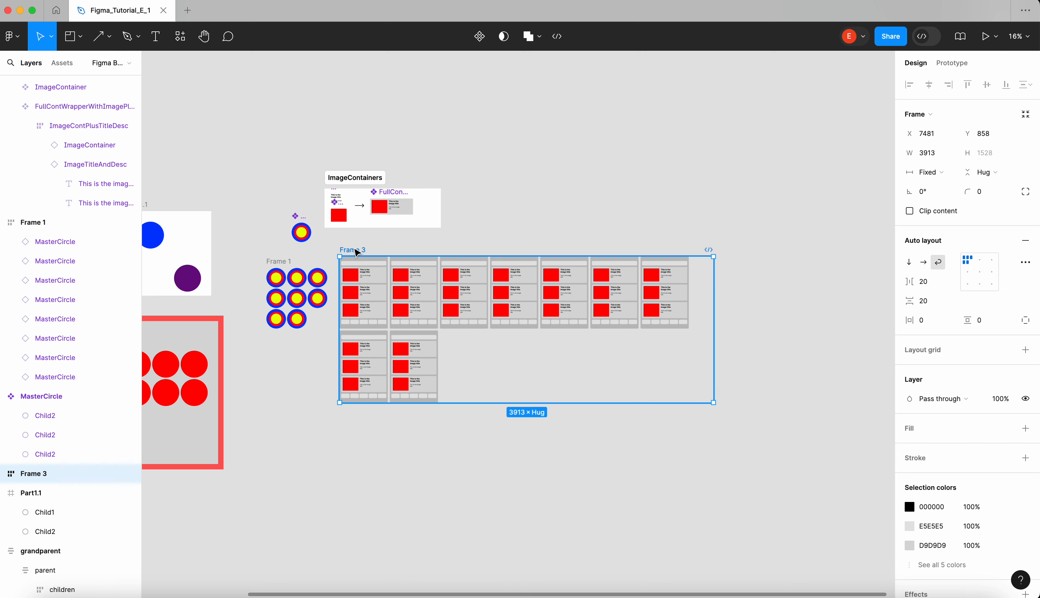
left_click_drag(357, 249, 526, 174)
left_click_drag(883, 236, 716, 229)
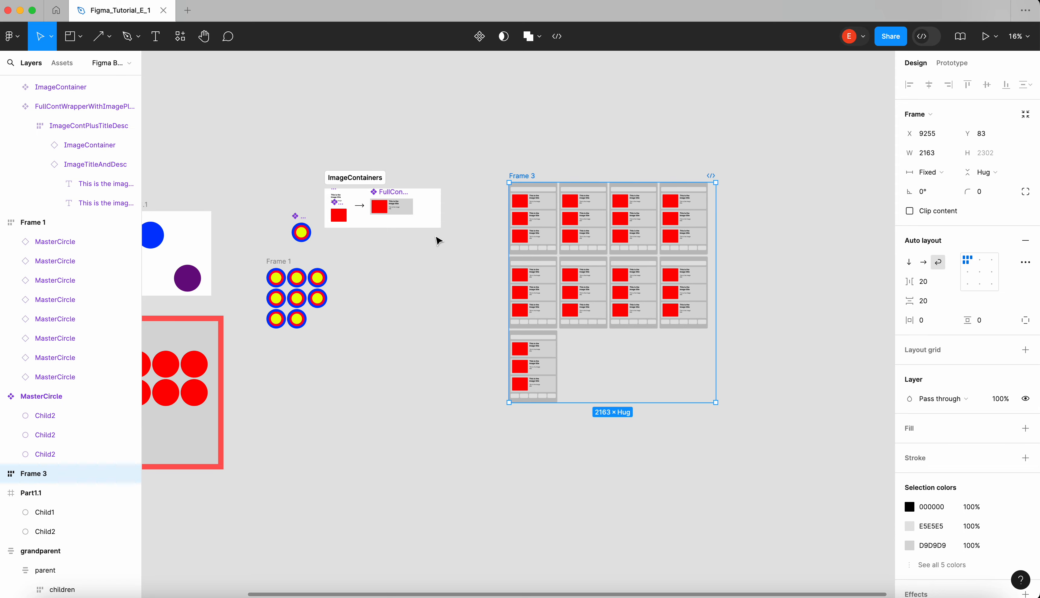
In the third wireframe of the first row, duplicate BottomNav directly below the image column
scroll(438, 237, "up", 3)
scroll(698, 218, "up", 3)
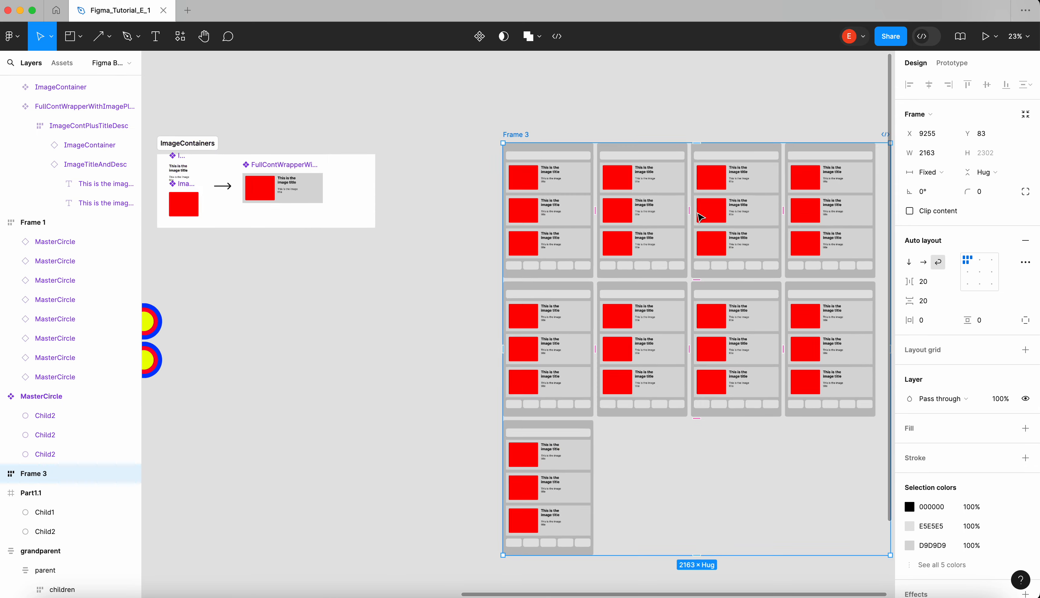
scroll(700, 216, "up", 3)
left_click(674, 205)
double_click(674, 205)
double_click(674, 206)
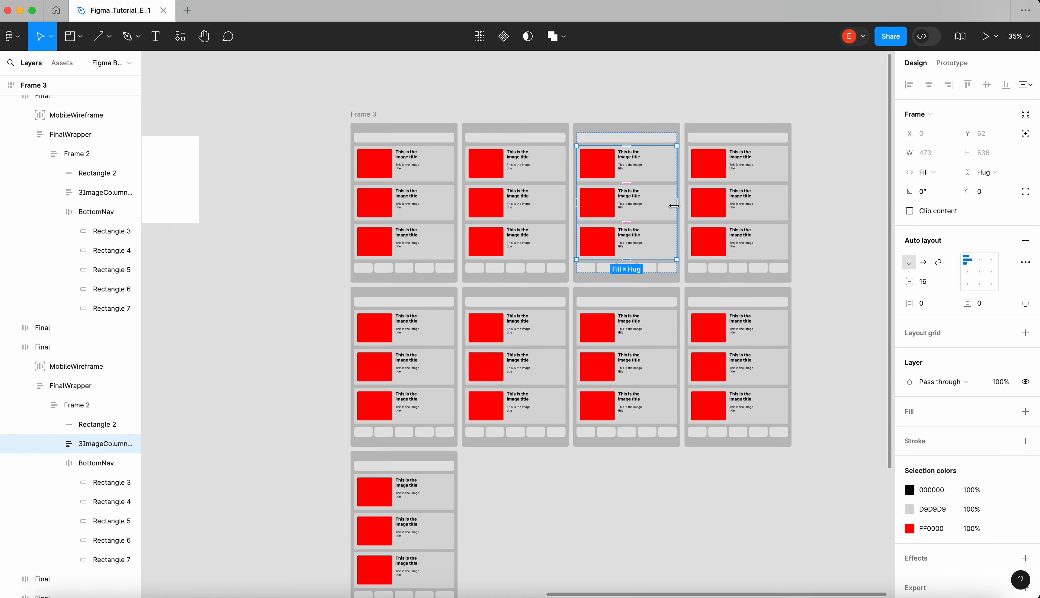
scroll(674, 205, "up", 5)
left_click(652, 323)
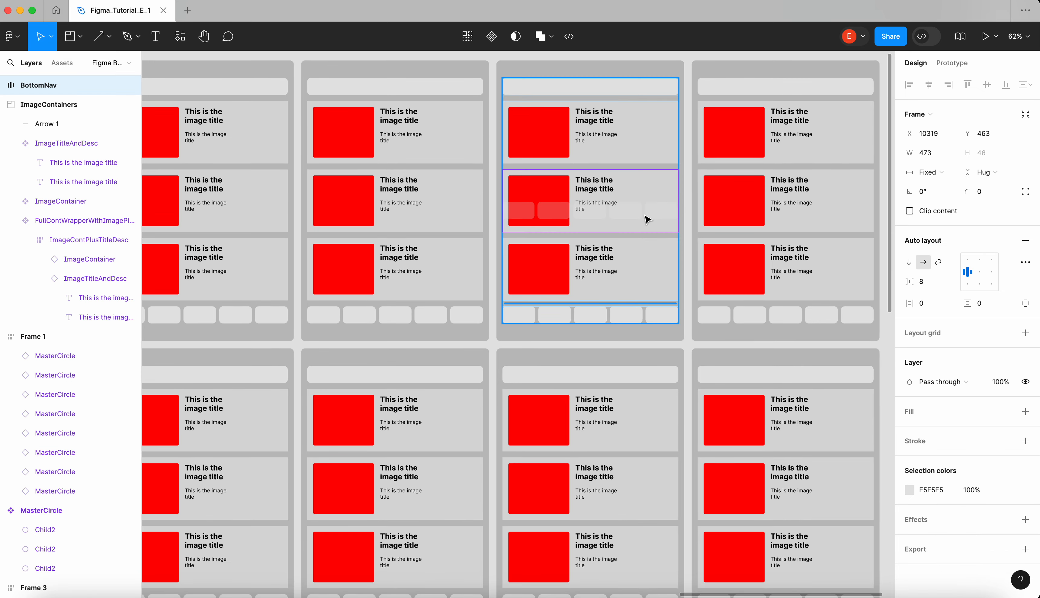
left_click_drag(648, 219, 615, 221)
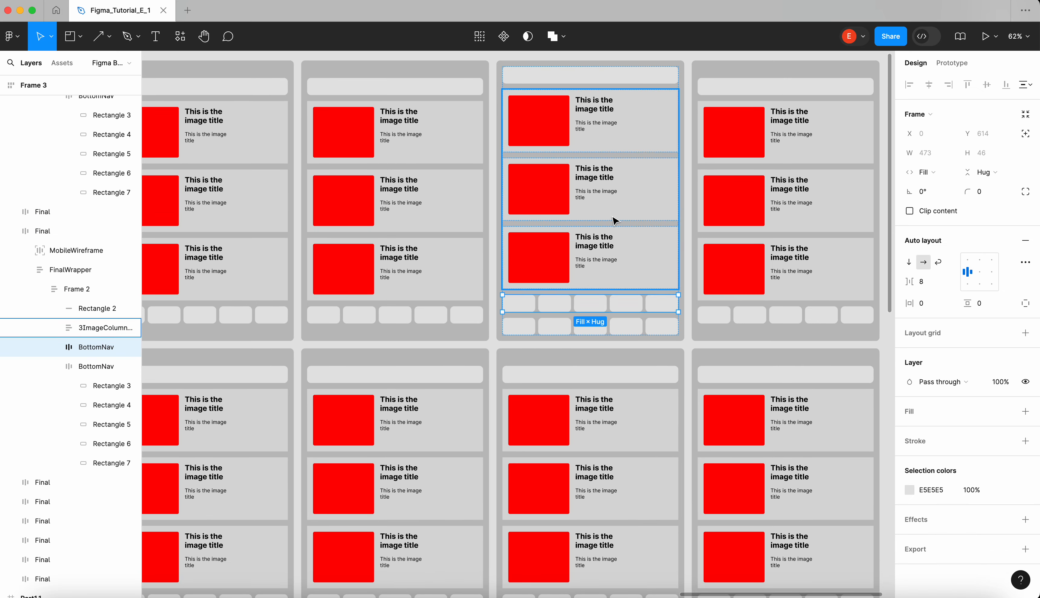
Ungroup that wireframe's 3ImageColumnWrapper and place BottomNav copies between its three image rows
right_click(623, 207)
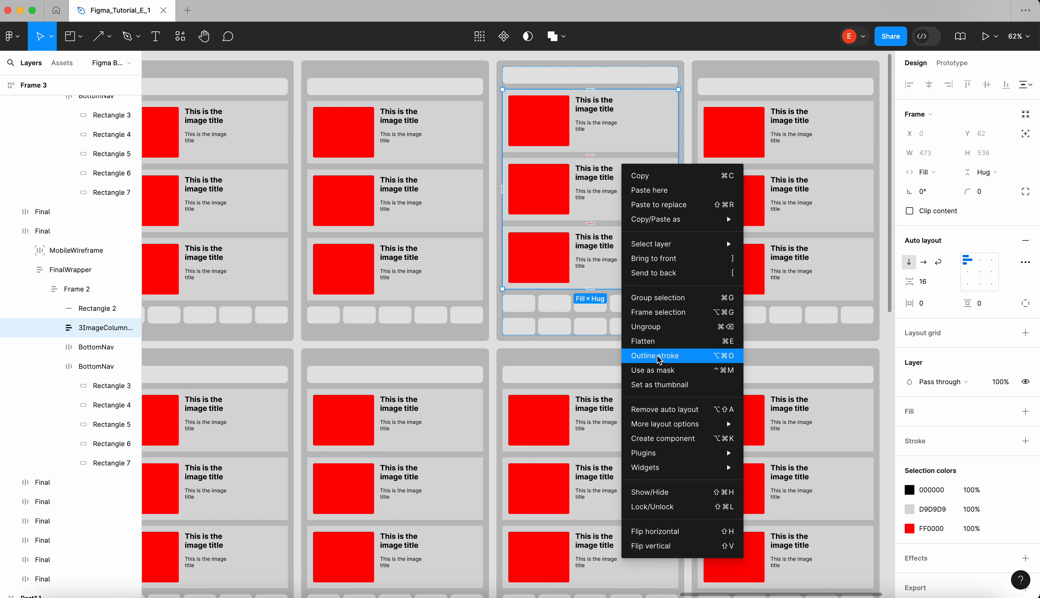
left_click(669, 328)
left_click(643, 302)
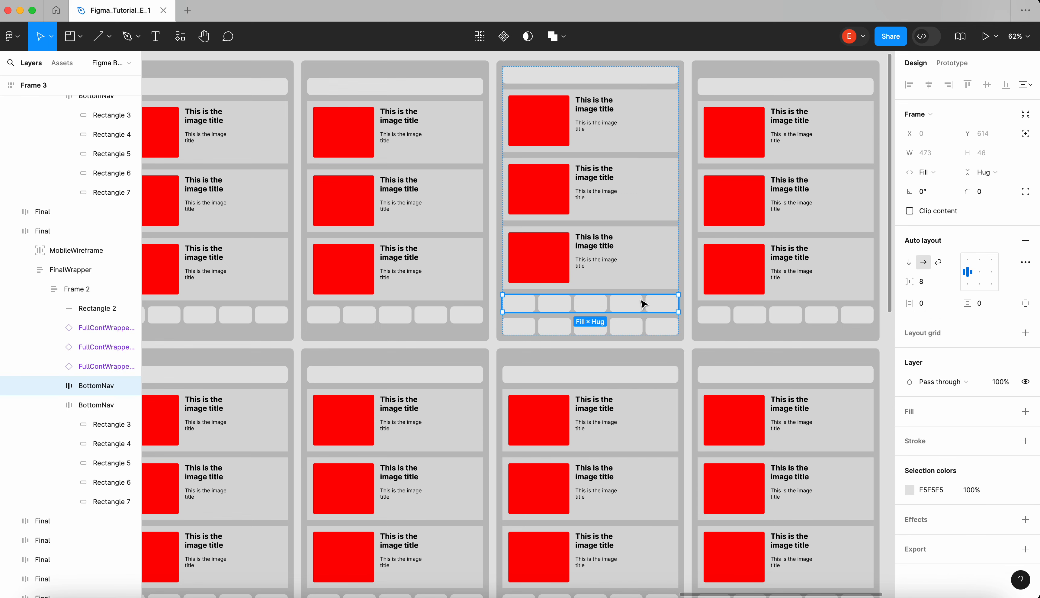
left_click_drag(643, 302, 618, 250)
scroll(618, 251, "down", 5)
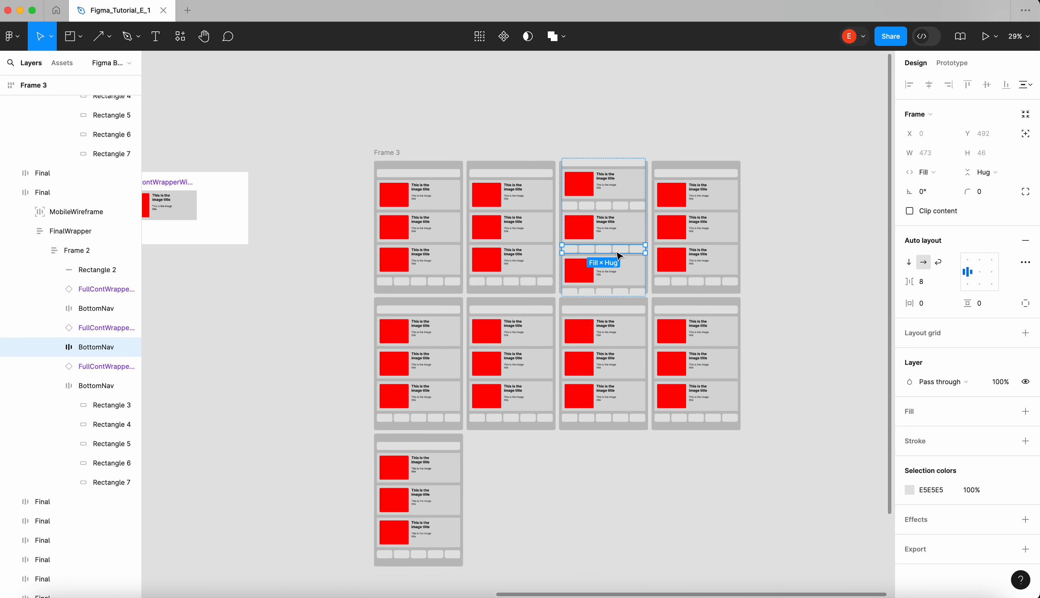
right_click(617, 251)
left_click(666, 92)
scroll(667, 93, "left", 1)
scroll(629, 97, "left", 4)
left_click(633, 98)
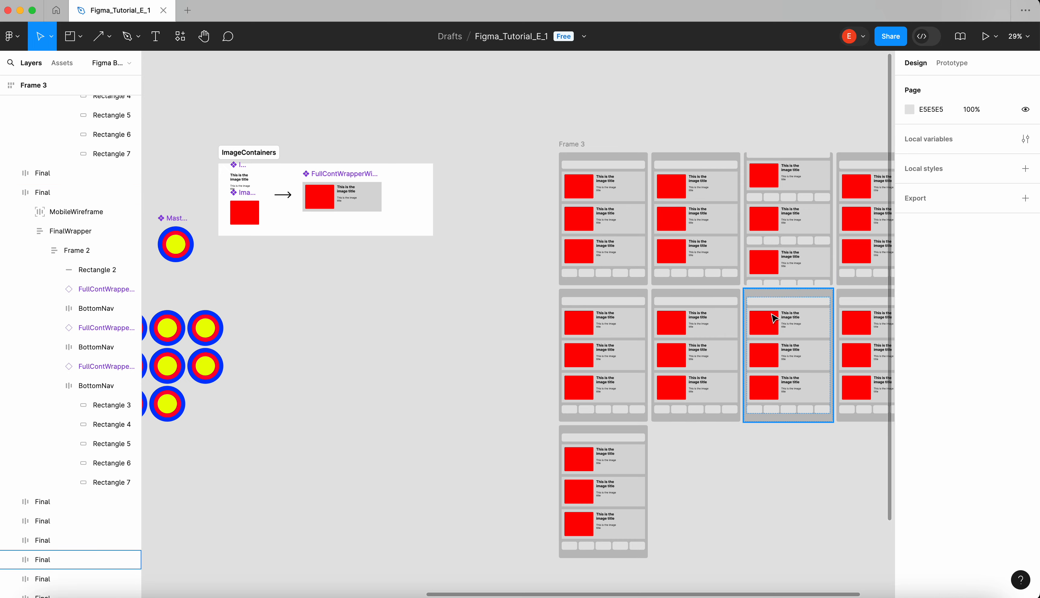
Duplicate the Final wireframe in the last row of the grid twice
scroll(603, 344, "down", 1)
left_click(609, 450)
left_click(607, 447)
key("super+d")
key("super+d")
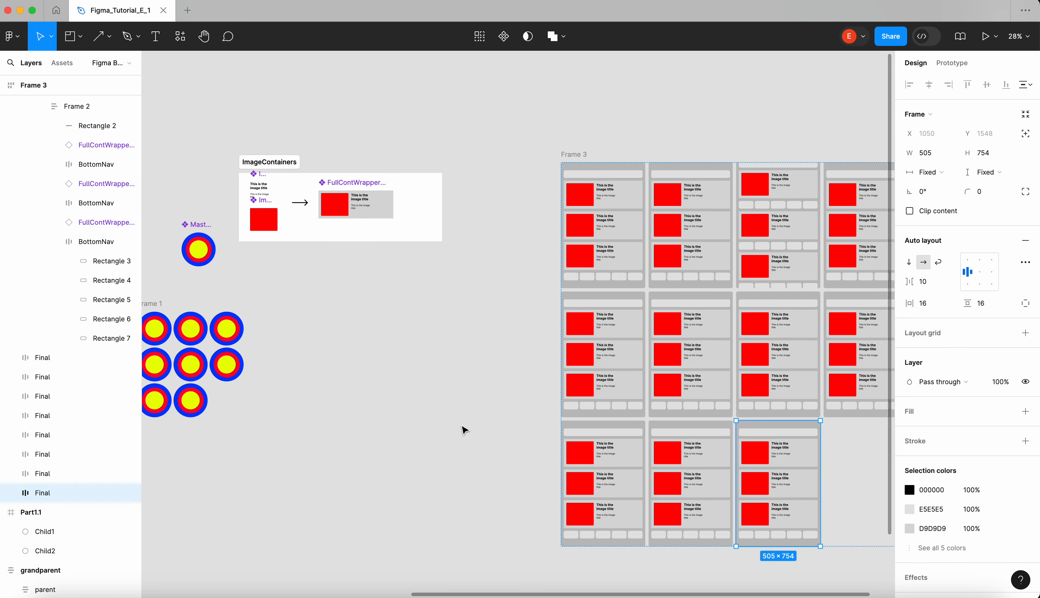
Recolor the main ImageContainer component from its current fill to bright green 52FF00
left_click(462, 427)
scroll(322, 260, "up", 5)
scroll(329, 268, "left", 3)
left_click(283, 201)
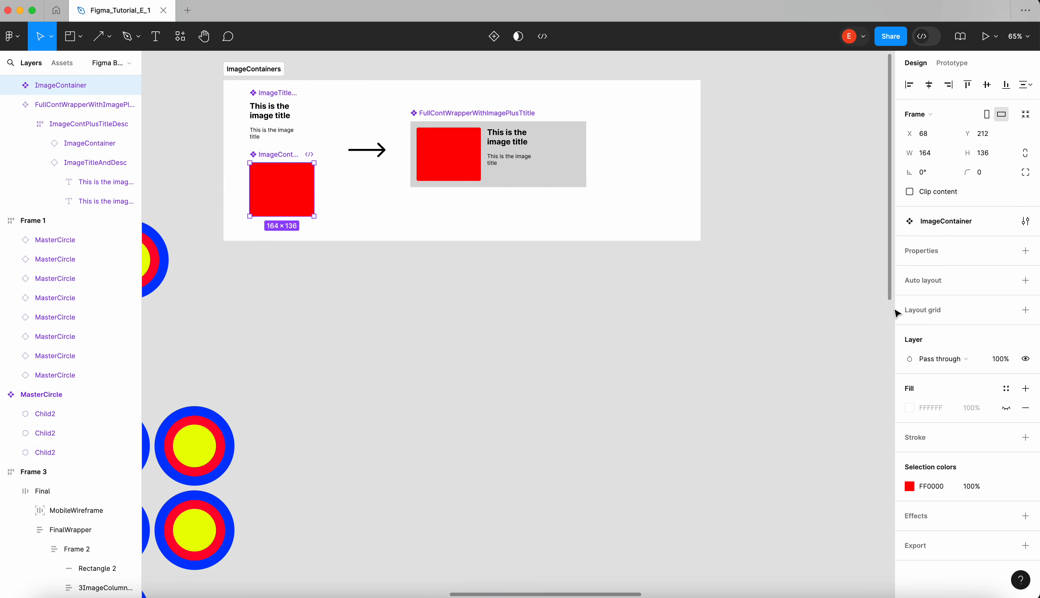
left_click(913, 487)
left_click_drag(867, 371, 829, 398)
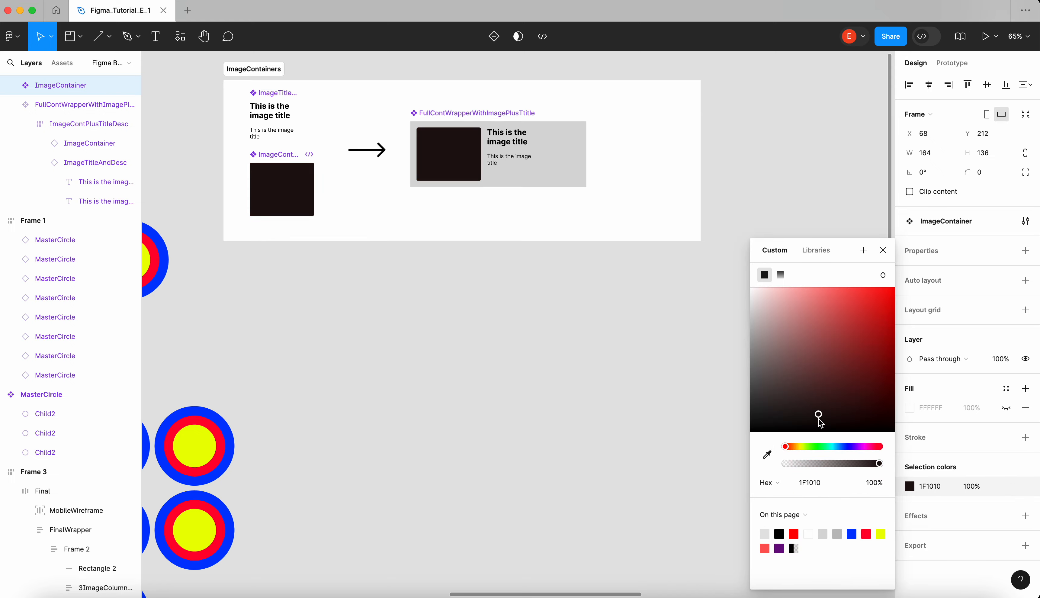
left_click(811, 447)
left_click(588, 384)
scroll(587, 387, "down", 6)
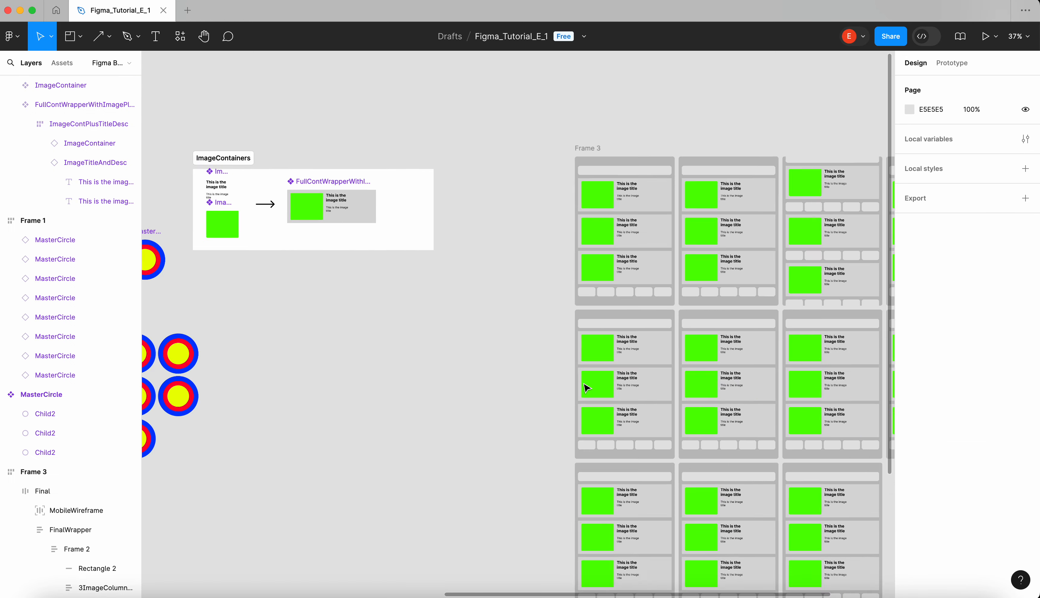
Move the ImageContainers section directly above the wireframe grid, to X 9304, Y -485
scroll(588, 384, "up", 1)
left_click_drag(377, 186, 624, 107)
scroll(580, 60, "right", 3)
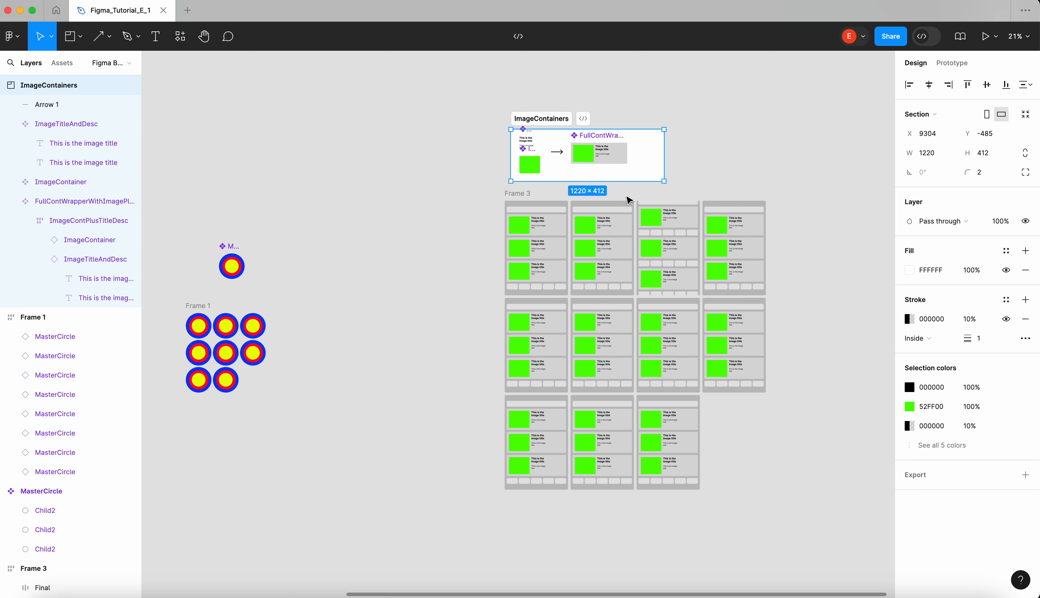
scroll(628, 200, "right", 2)
scroll(553, 190, "up", 3)
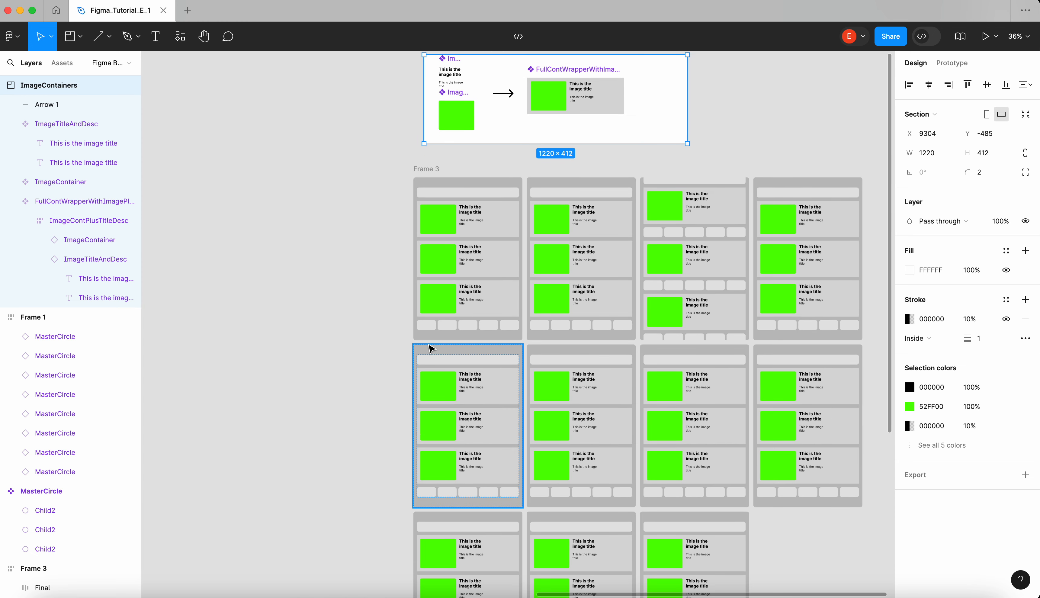
Try to move the first wireframe's BottomNav out onto the empty canvas, and undo the move
left_click(478, 326)
left_click(477, 326)
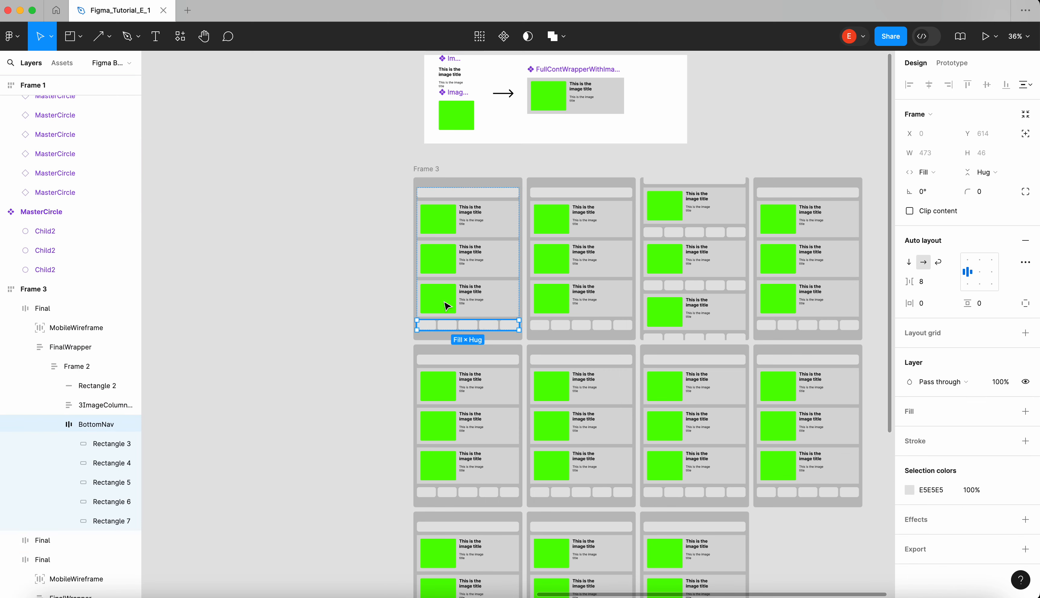
left_click_drag(478, 326, 278, 144)
left_click(355, 172)
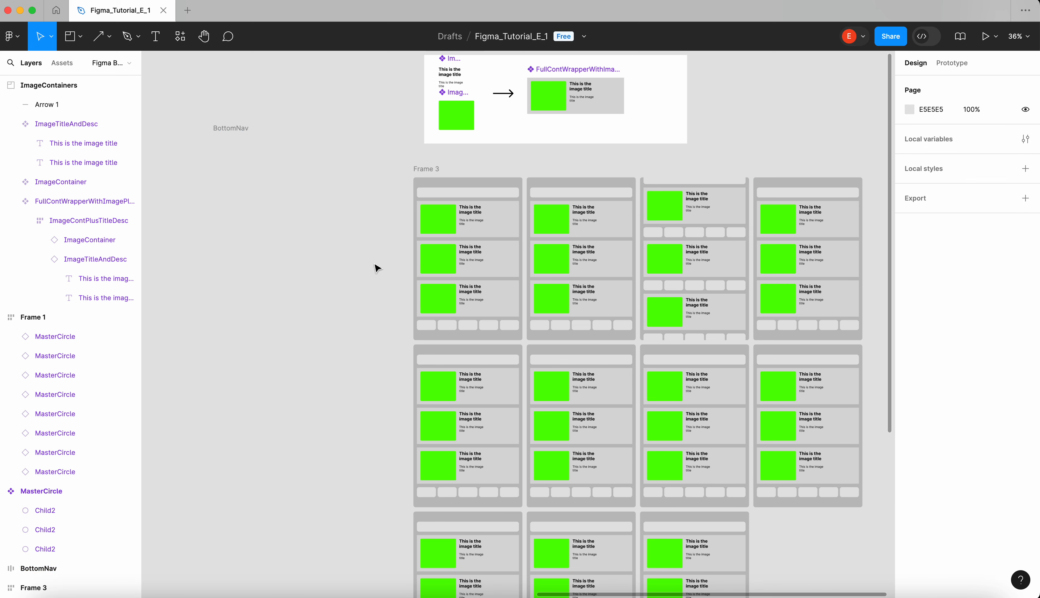
key("super+z")
key("super+z")
left_click(386, 279)
scroll(387, 280, "down", 3)
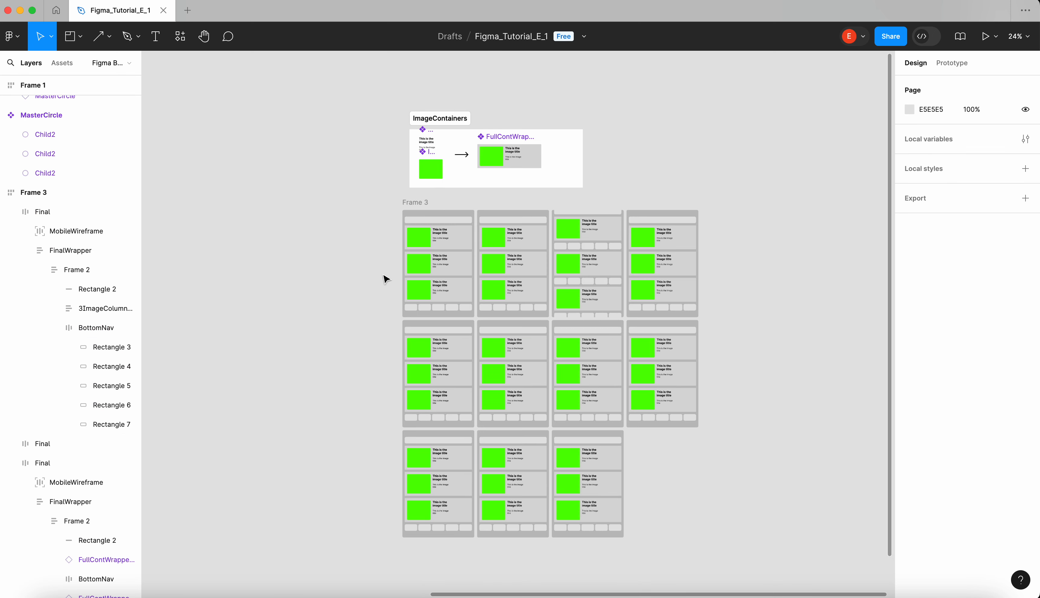
Try to overlay a 96 × 80 black copy of ImageContainer on the main ImageContainer component
scroll(453, 194, "up", 3)
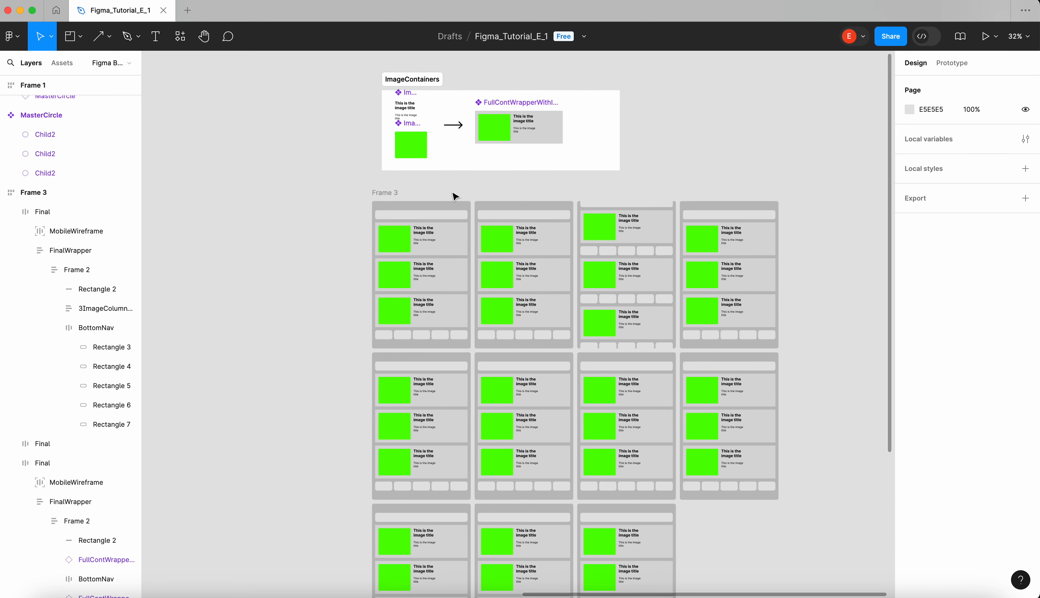
left_click(421, 143)
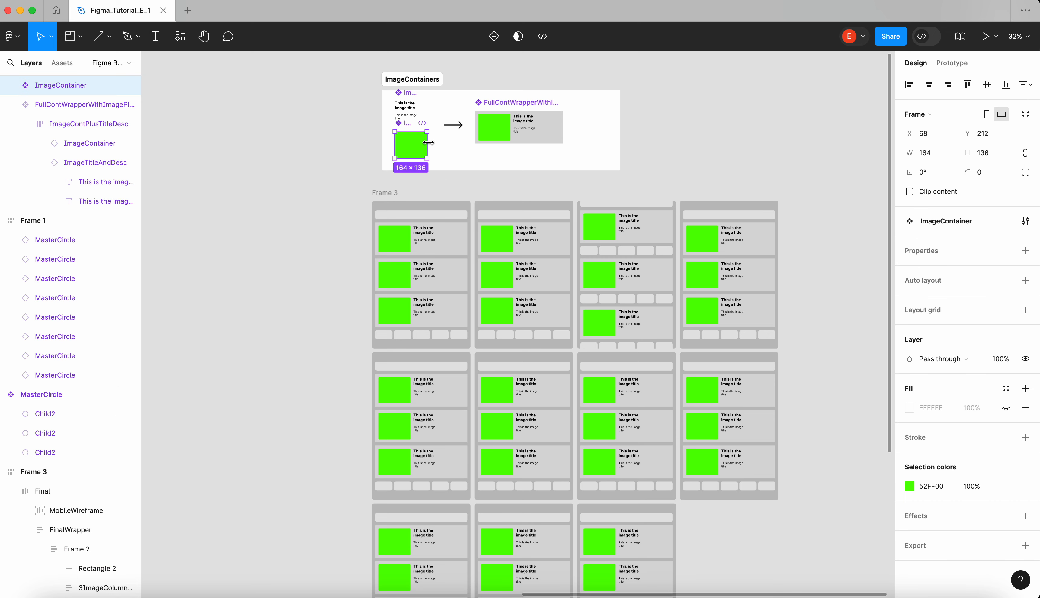
key("super+alt+k")
left_click_drag(425, 138, 418, 143)
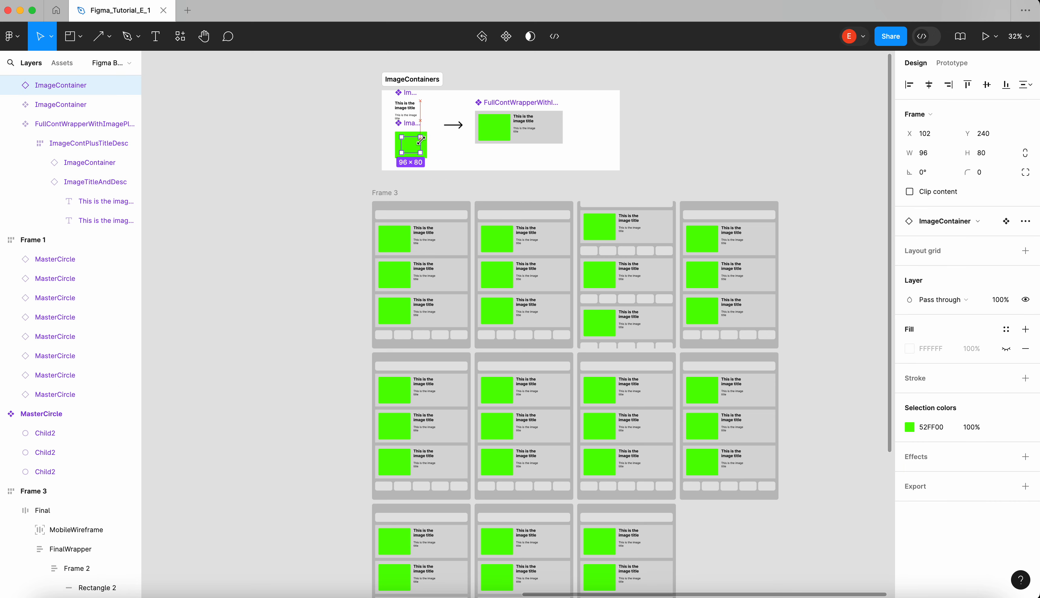
left_click(910, 427)
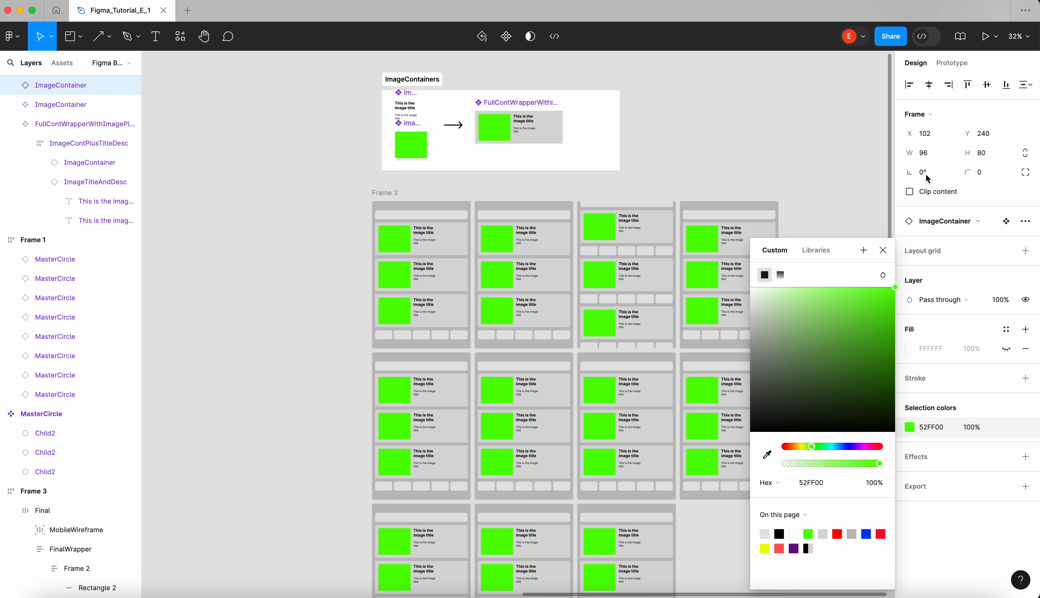
left_click_drag(868, 397, 660, 493)
left_click(716, 71)
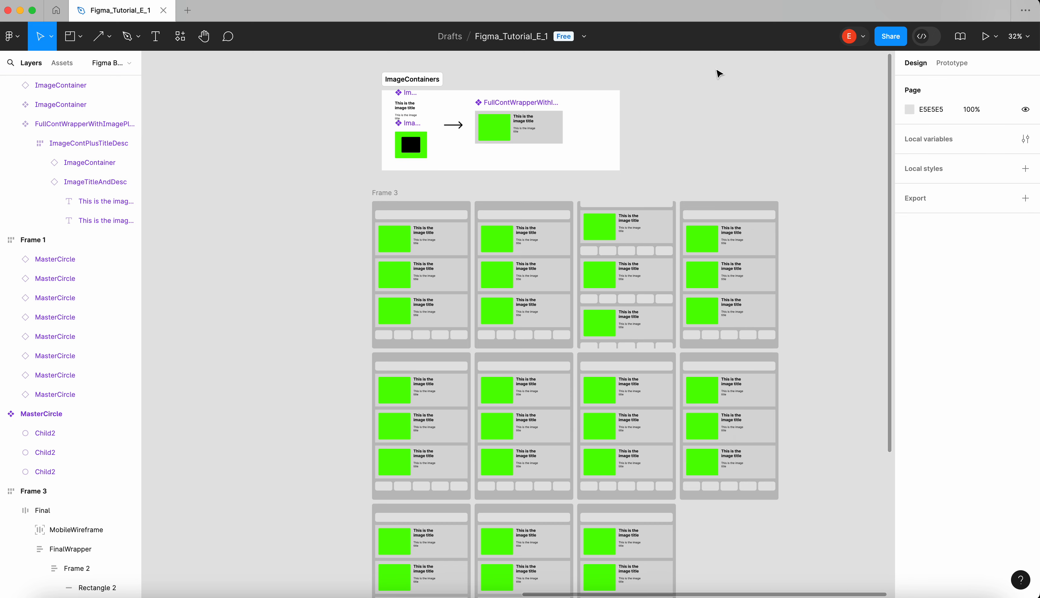
key("super+z")
scroll(439, 141, "up", 5)
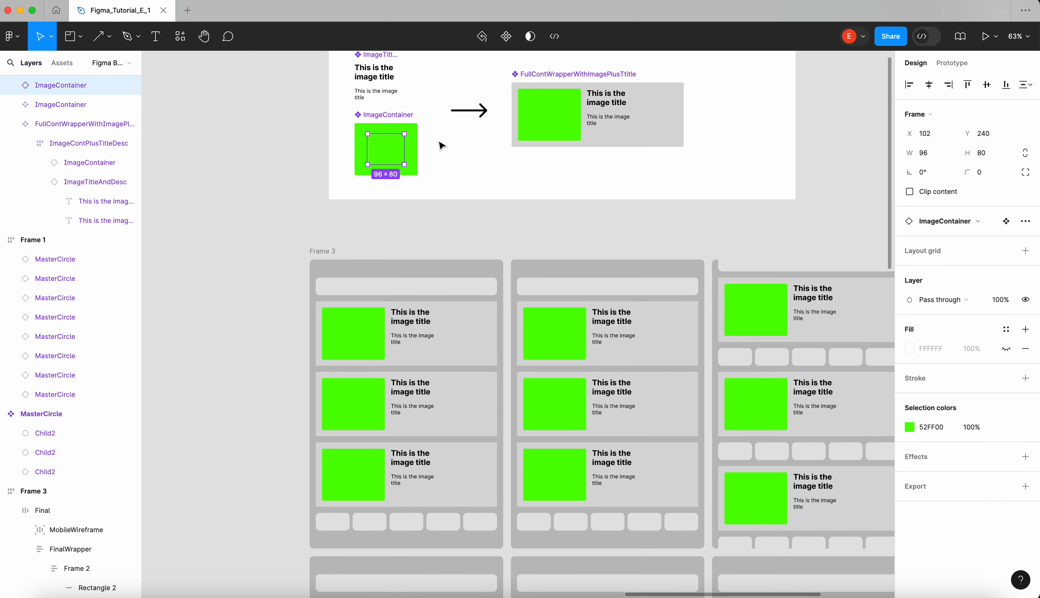
key("Delete")
Duplicate the green rectangle inside the main ImageContainer, shrink the copy to 114 × 94 around its center, and fill it with 000000
left_click(404, 144)
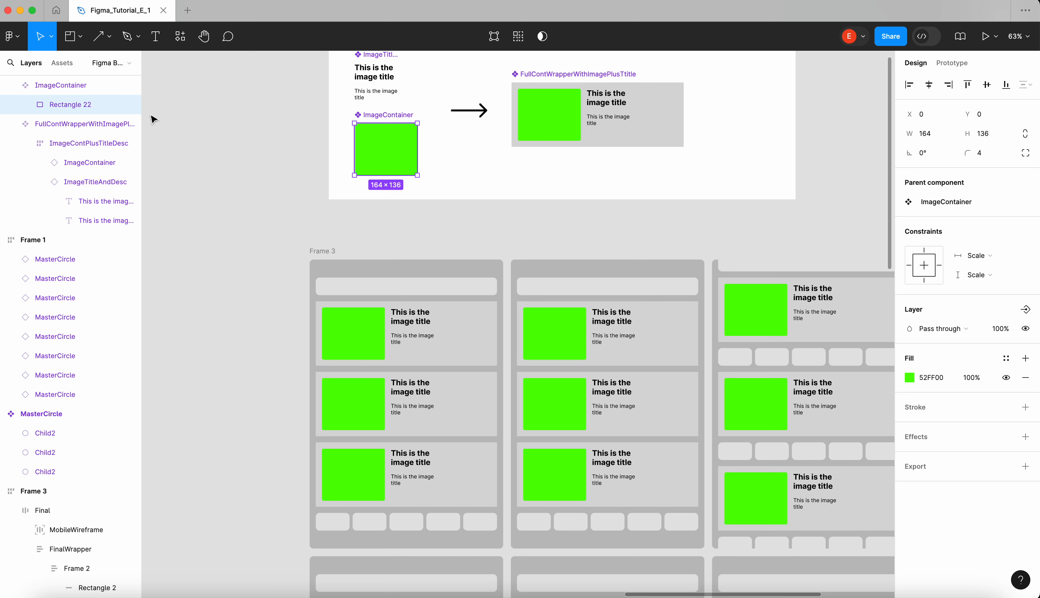
key("super+d")
left_click_drag(417, 124, 407, 131)
left_click(909, 378)
left_click_drag(873, 367, 745, 432)
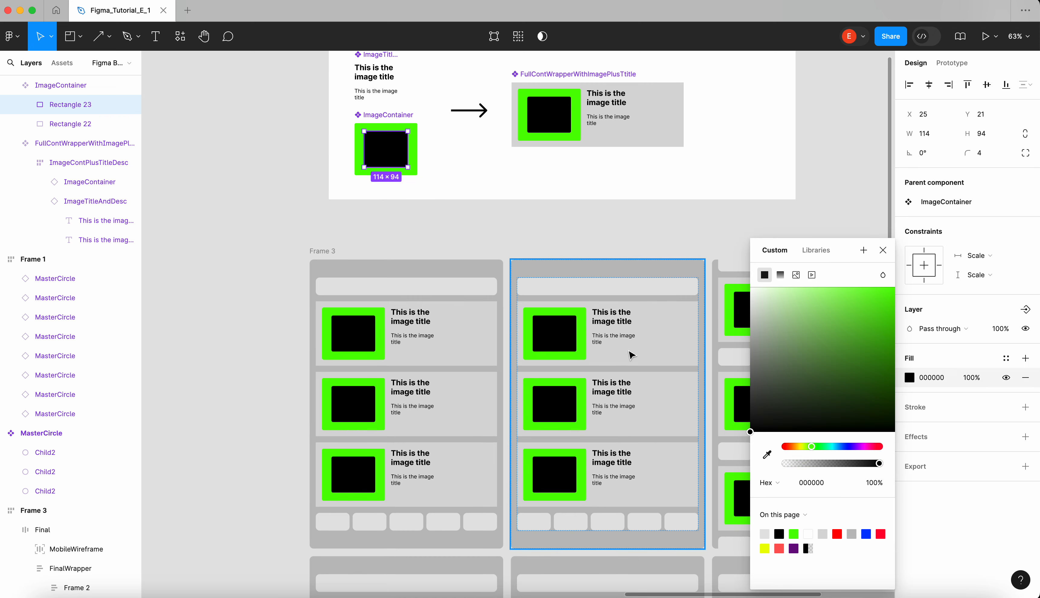
left_click(600, 225)
scroll(594, 197, "down", 5)
scroll(596, 202, "up", 3)
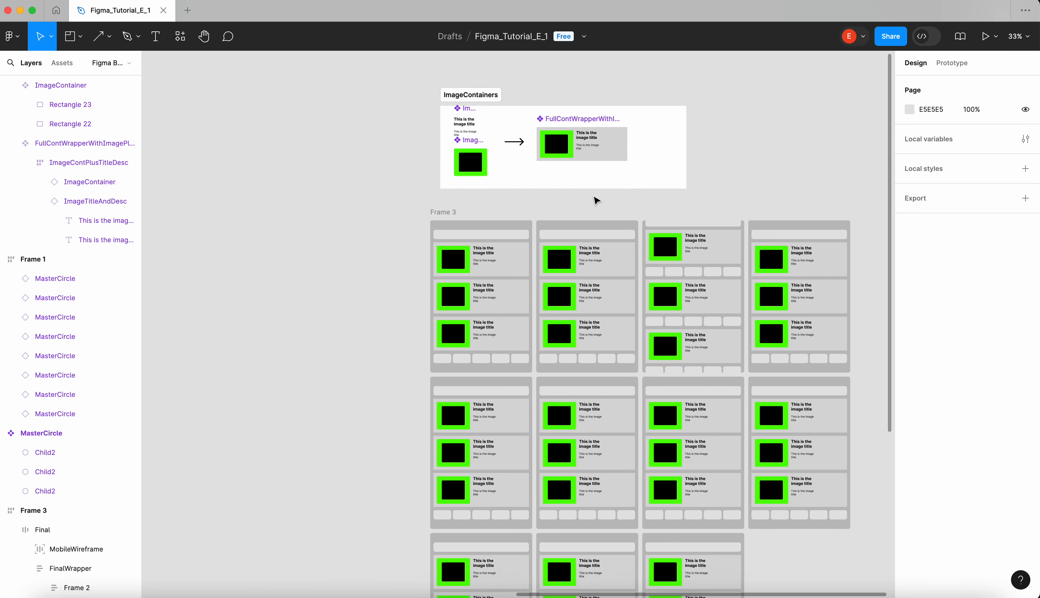
Examine the prototype connections between the circles in the Part1, Part1.1 and grandparent frames
scroll(739, 106, "down", 3)
scroll(739, 105, "left", 10)
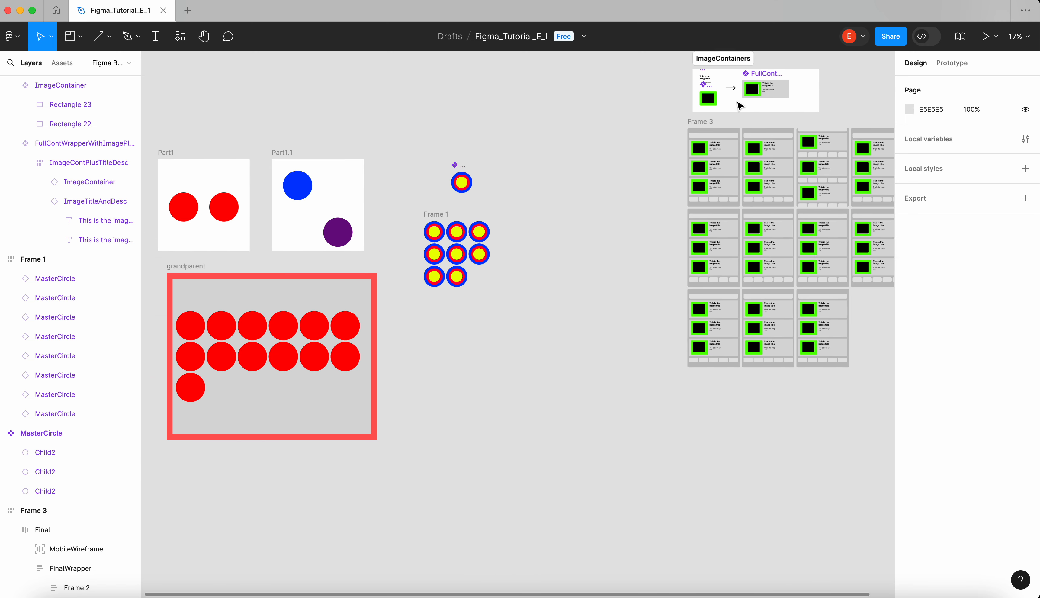
scroll(475, 214, "up", 4)
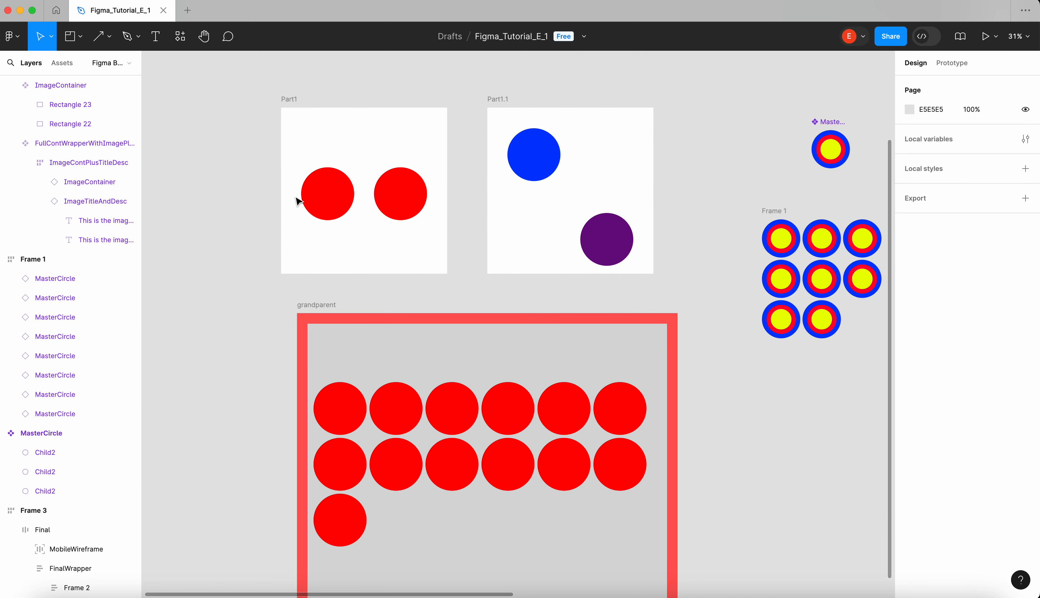
left_click(337, 186)
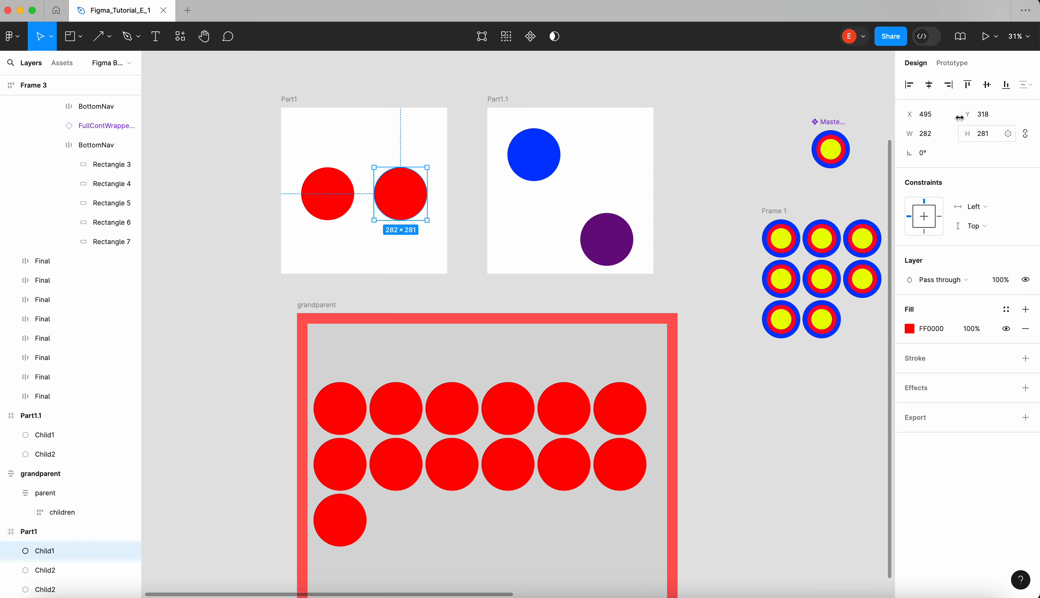
left_click(954, 64)
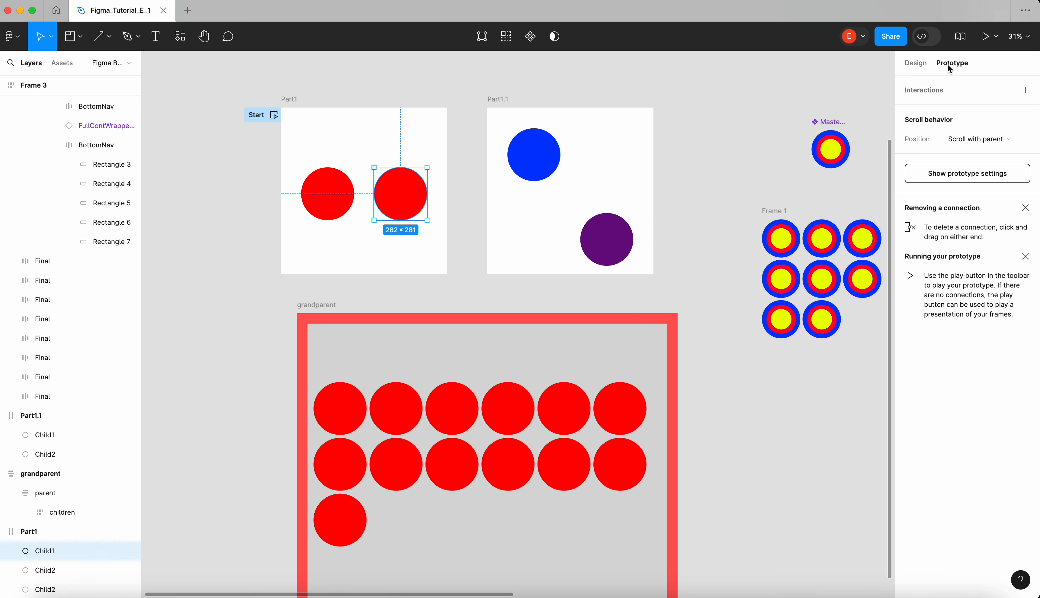
left_click(532, 155)
left_click(707, 245)
scroll(708, 245, "down", 5)
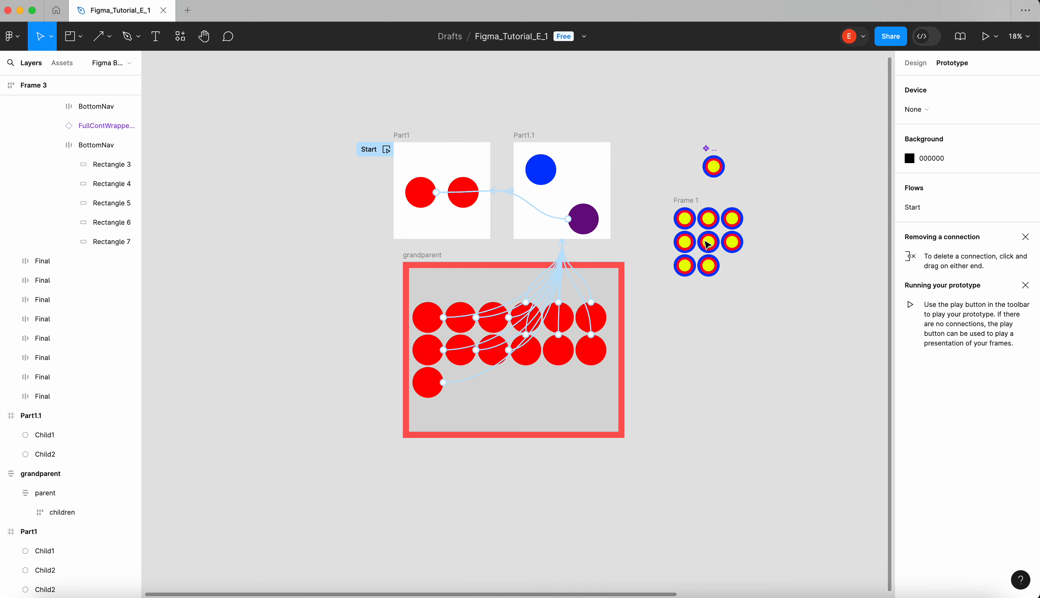
scroll(706, 244, "right", 4)
scroll(328, 312, "up", 5)
scroll(410, 249, "down", 4)
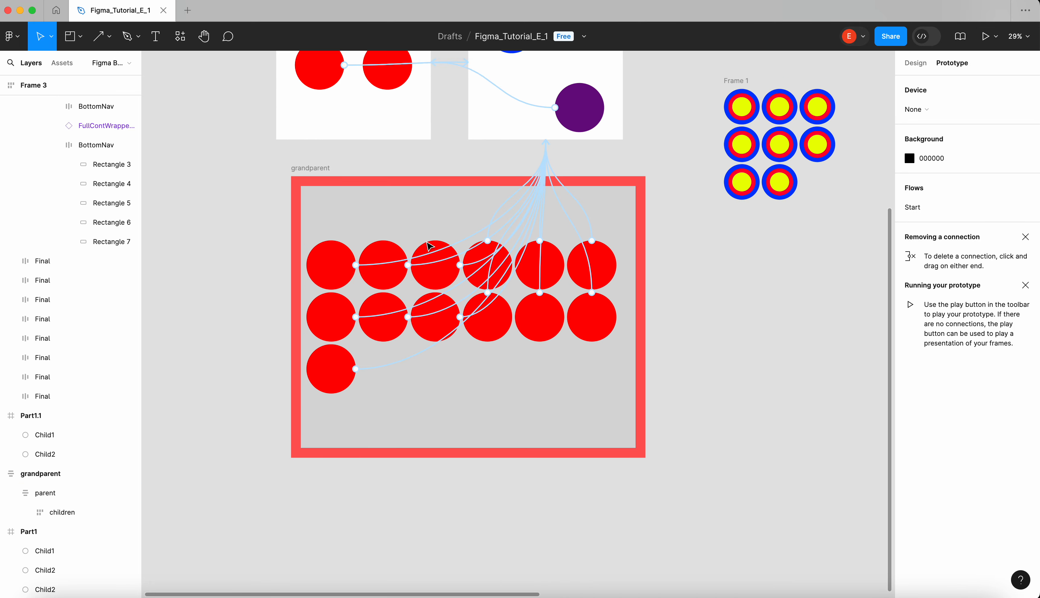
scroll(430, 247, "right", 10)
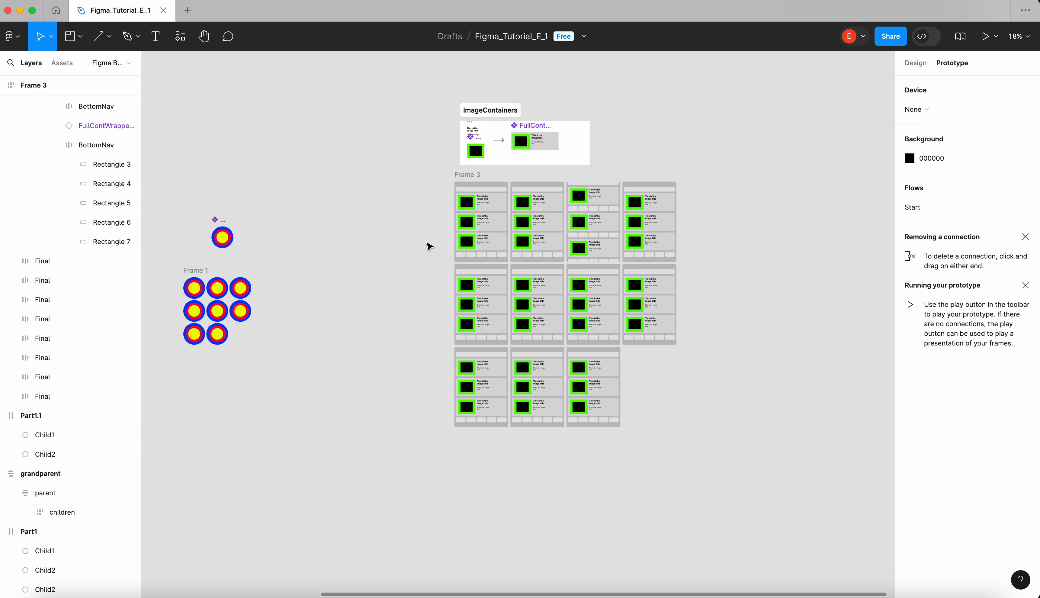
Set the bold title text in the main ImageTitleAndDesc component to "Reusable and scalable"
scroll(405, 175, "up", 1)
scroll(405, 174, "up", 5)
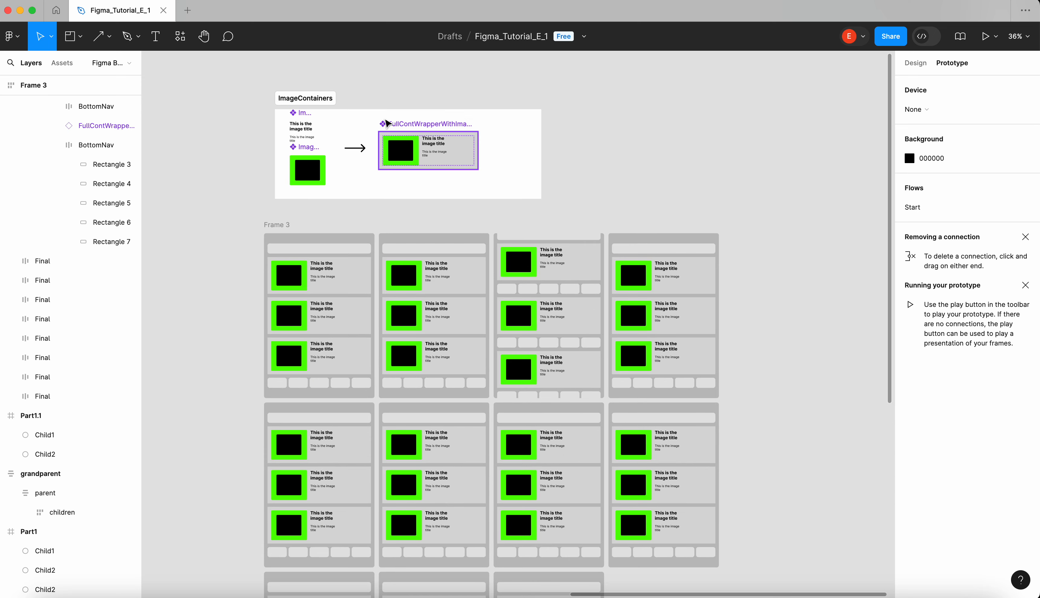
left_click(390, 132)
scroll(314, 133, "up", 10)
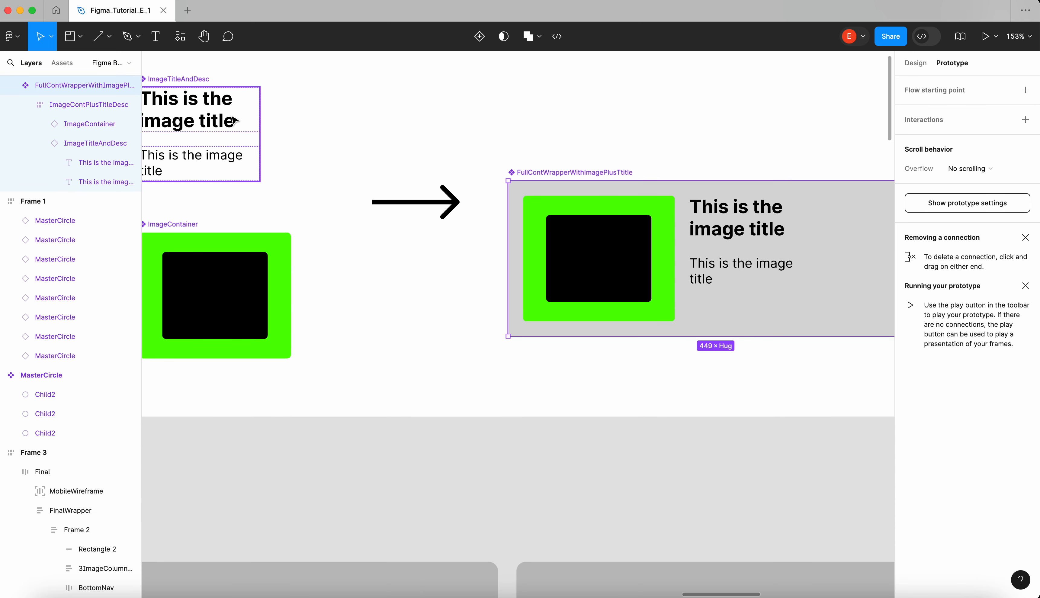
double_click(234, 120)
double_click(235, 121)
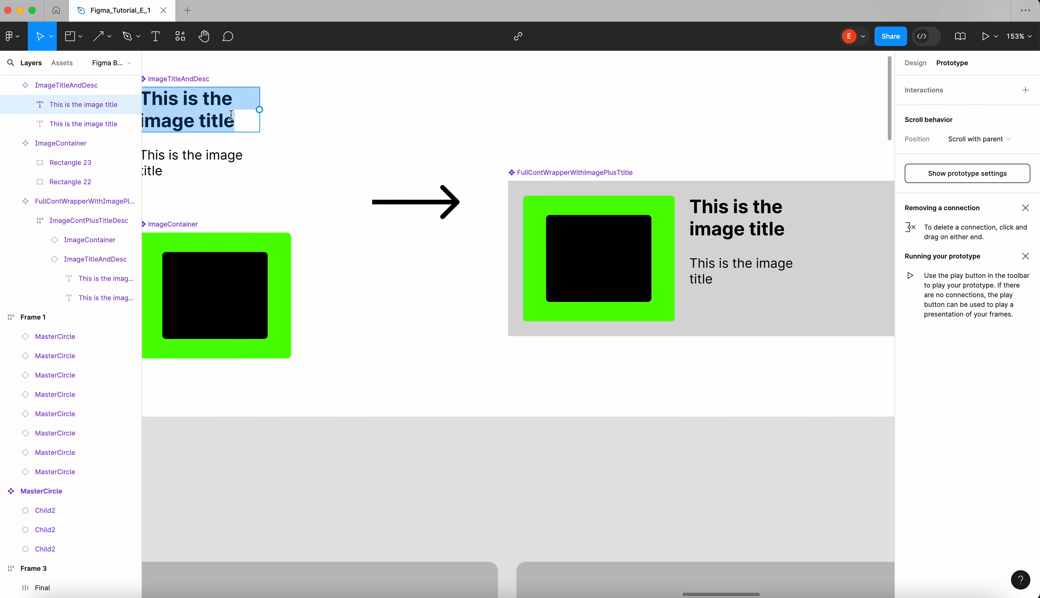
type("Reusea")
key("BackSpace")
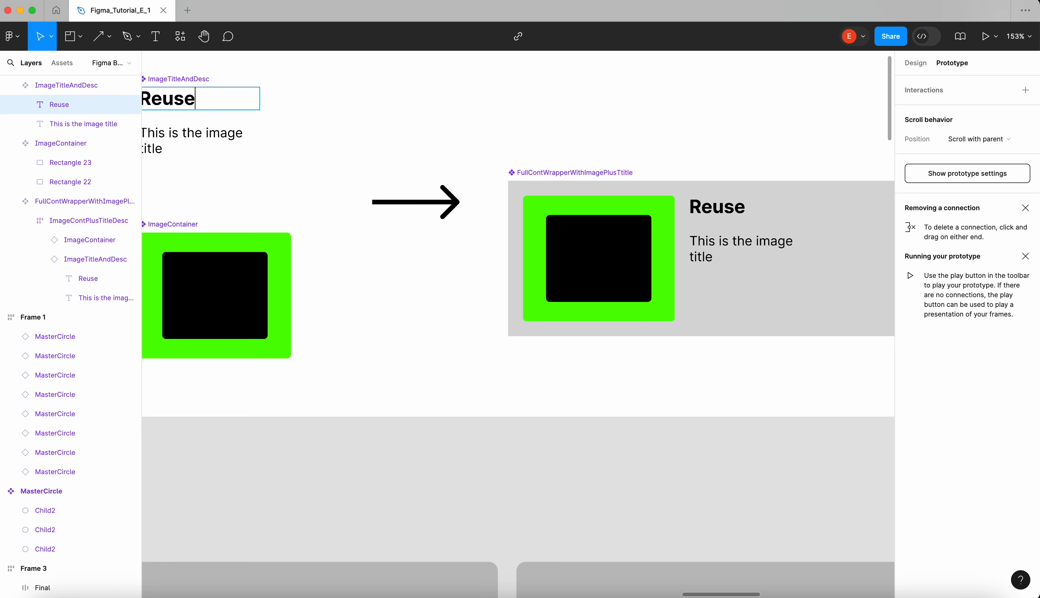
type("ab")
key("BackSpace")
key("BackSpace")
key("BackSpace")
type("able and as")
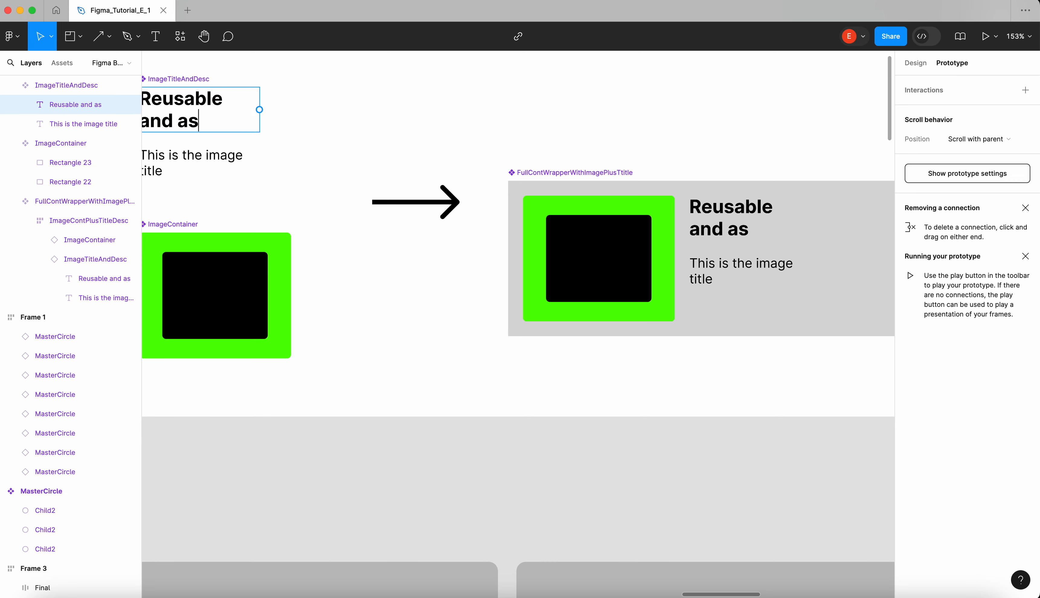
key("BackSpace")
key("BackSpace")
type("scalable")
scroll(518, 324, "down", 10)
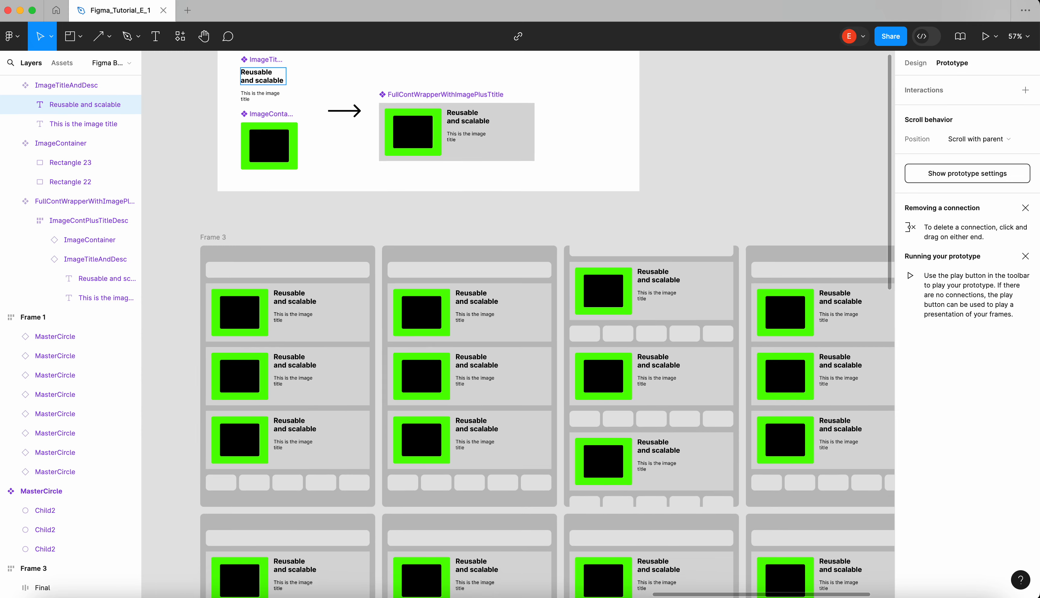
Replace the bold title text in the main ImageTitleAndDesc component with "replaceing" and deselect it
key("ctrl+a")
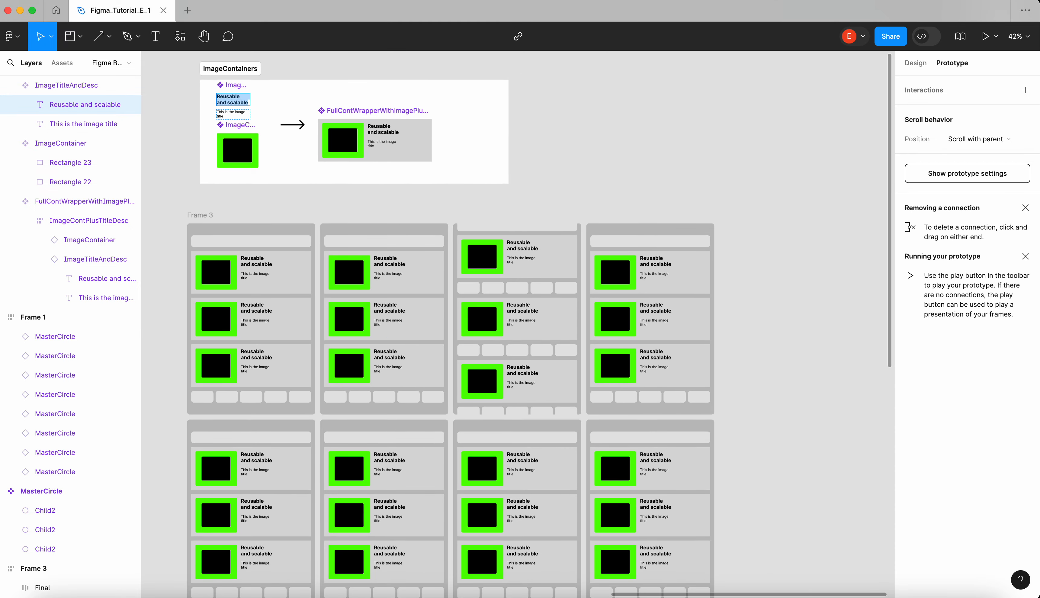
type("replaceing")
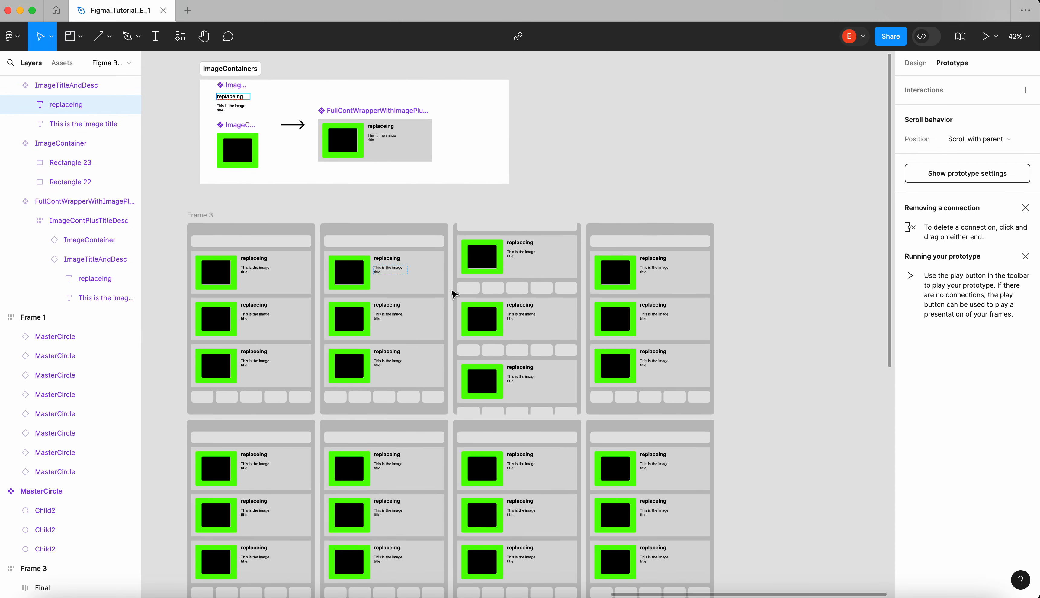
key("Escape")
scroll(479, 226, "down", 5)
scroll(478, 226, "down", 3)
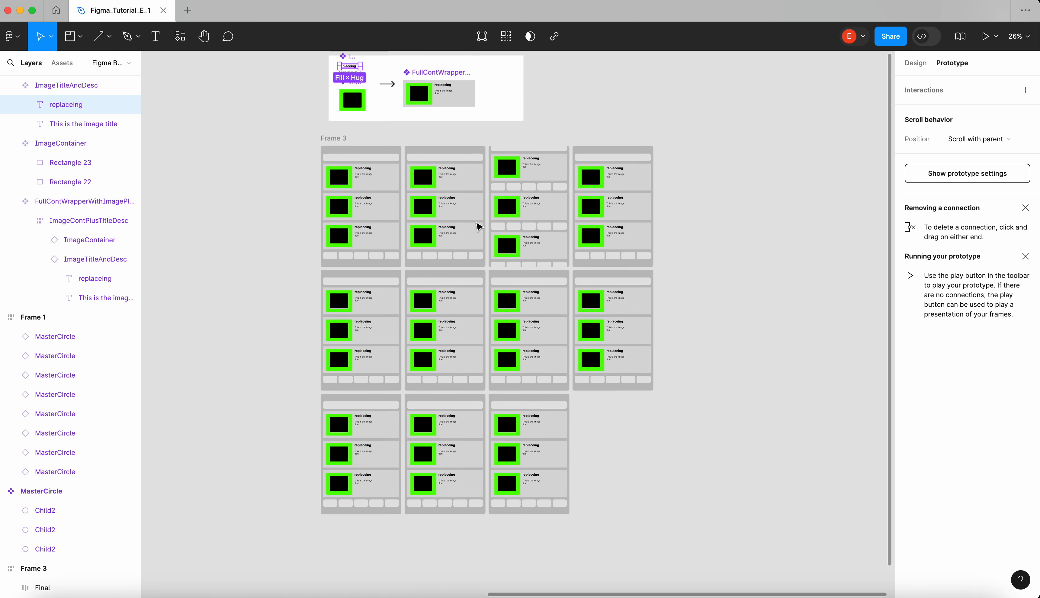
left_click(675, 495)
Dismiss the prototype tips about removing a connection and running the prototype
scroll(577, 372, "up", 3)
scroll(578, 372, "left", 2)
scroll(579, 388, "down", 1)
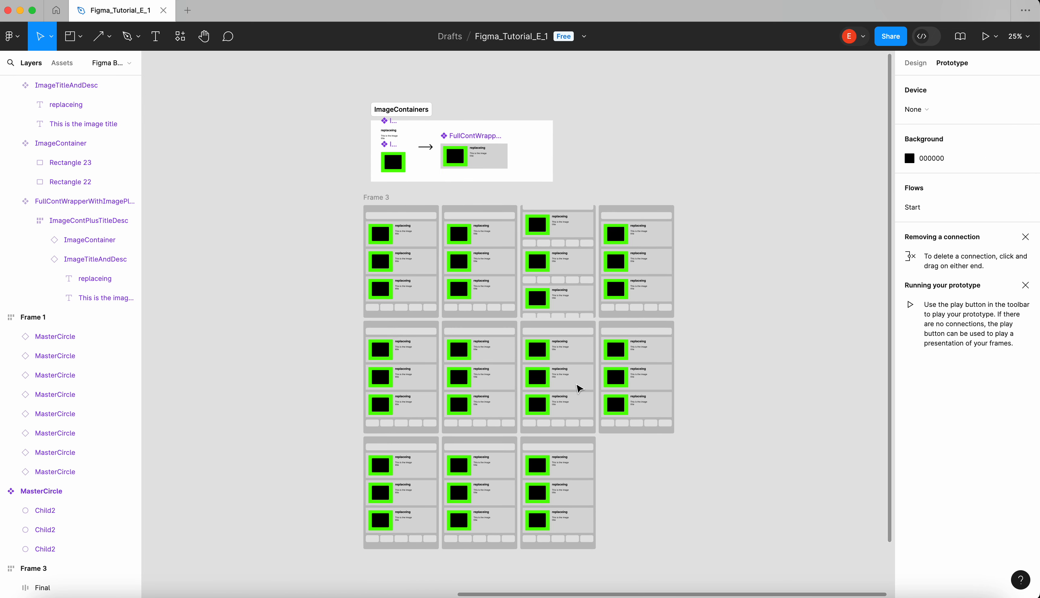
scroll(579, 388, "down", 2)
scroll(580, 389, "left", 1)
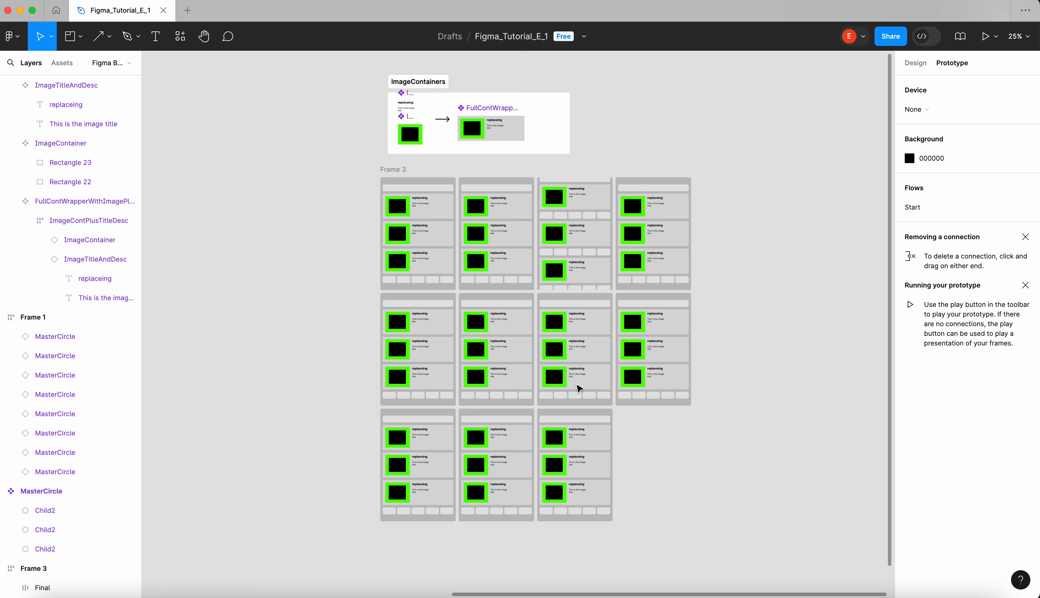
scroll(580, 389, "right", 3)
left_click(1025, 237)
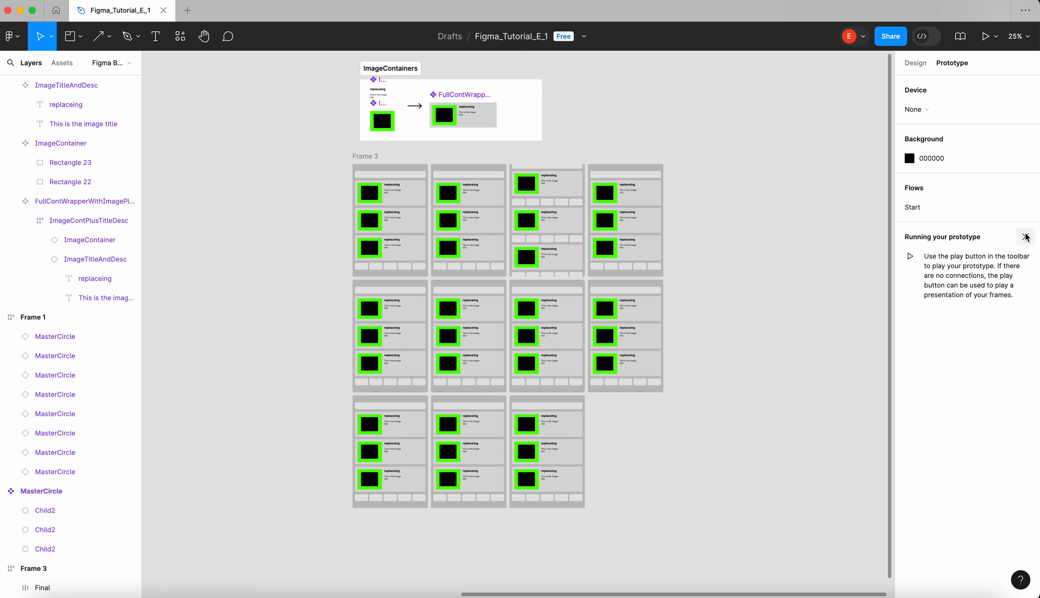
left_click(1025, 237)
scroll(765, 323, "up", 3)
scroll(764, 323, "left", 3)
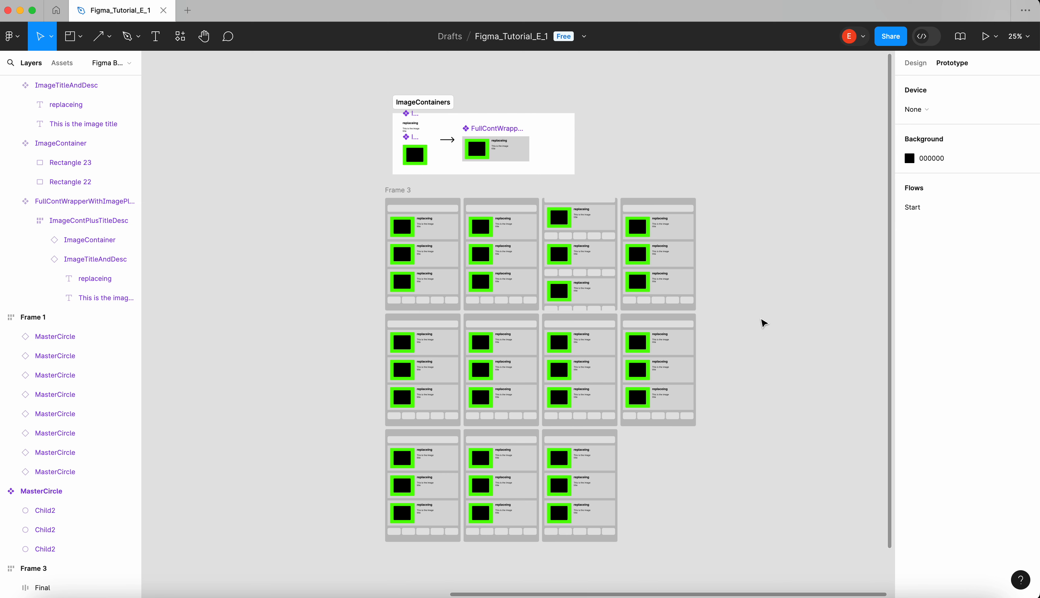